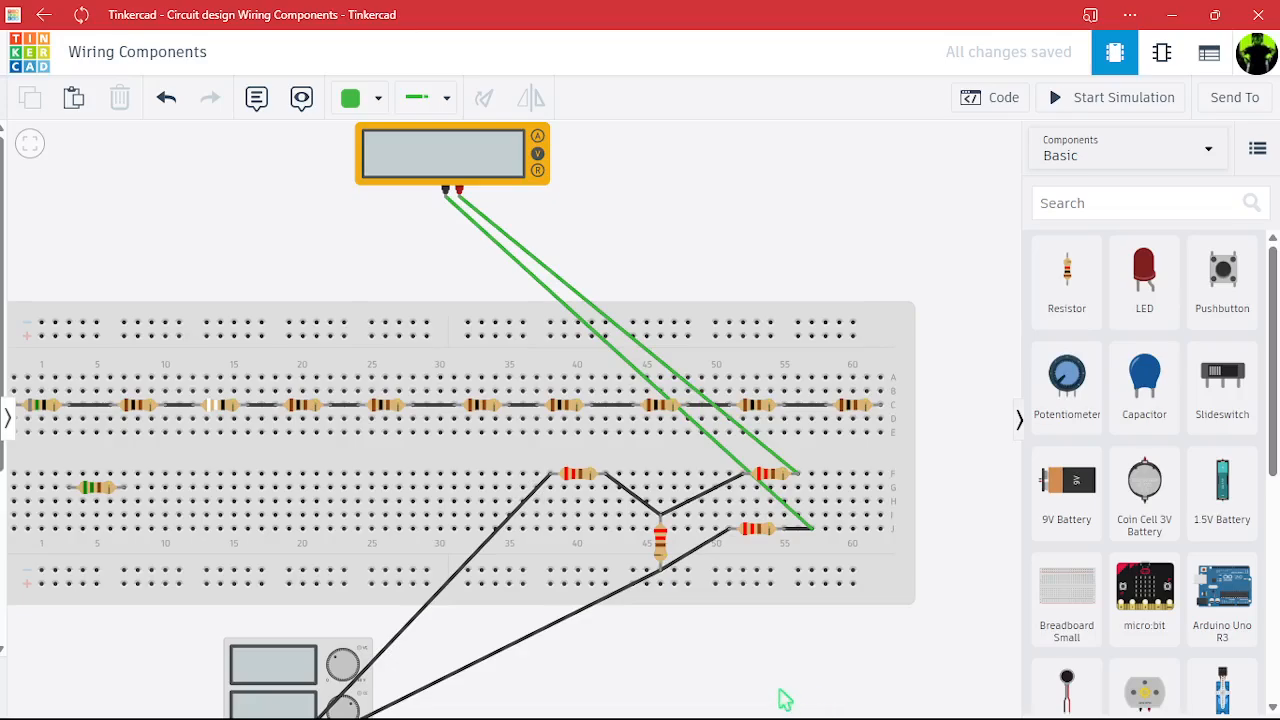
Replace the wire between the vertical resistor's lower terminal and the row J resistor with a new green wire.
{"action": "left_click_drag", "start_coordinate": [780, 697], "coordinate": [780, 577]}
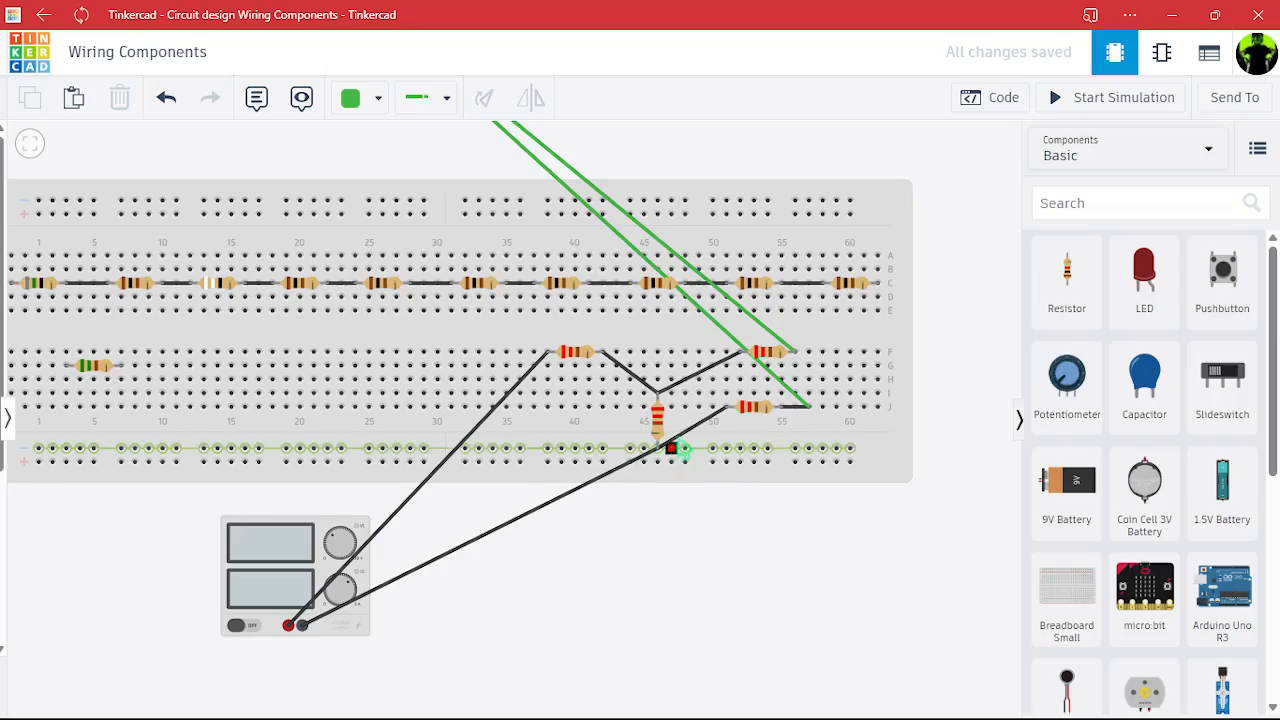
{"action": "left_click", "coordinate": [688, 438]}
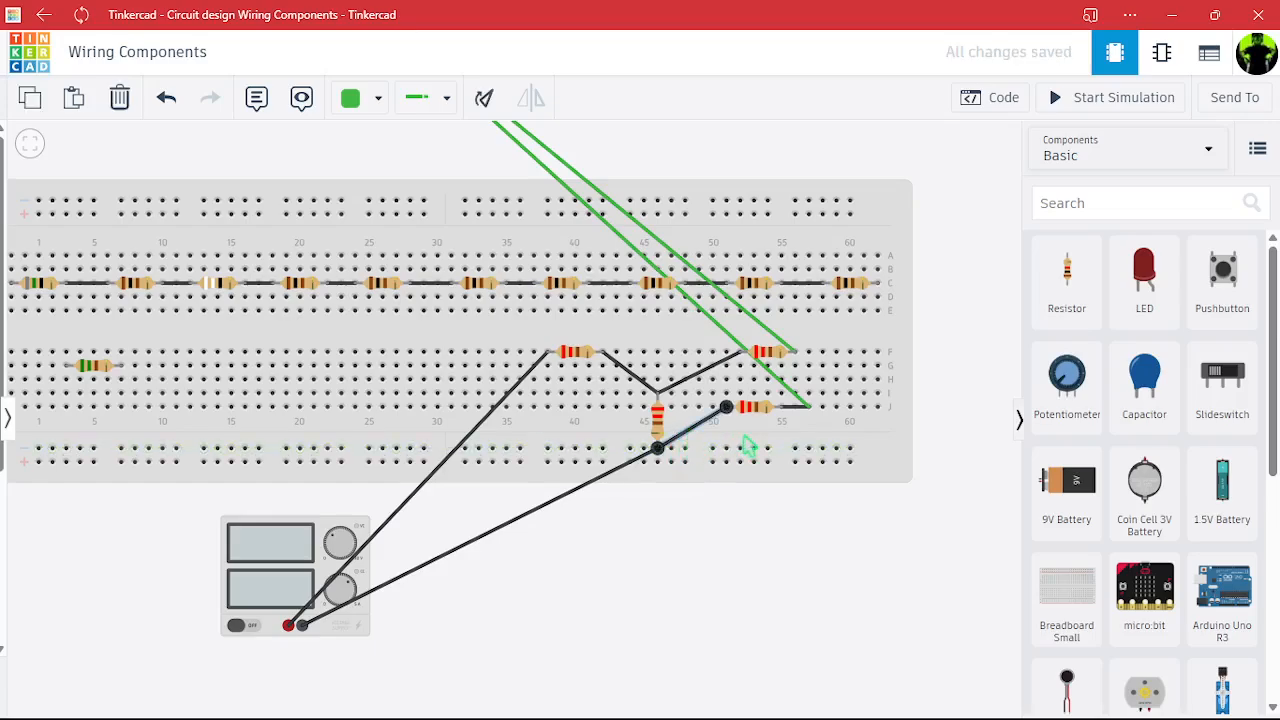
{"action": "left_click", "coordinate": [730, 446]}
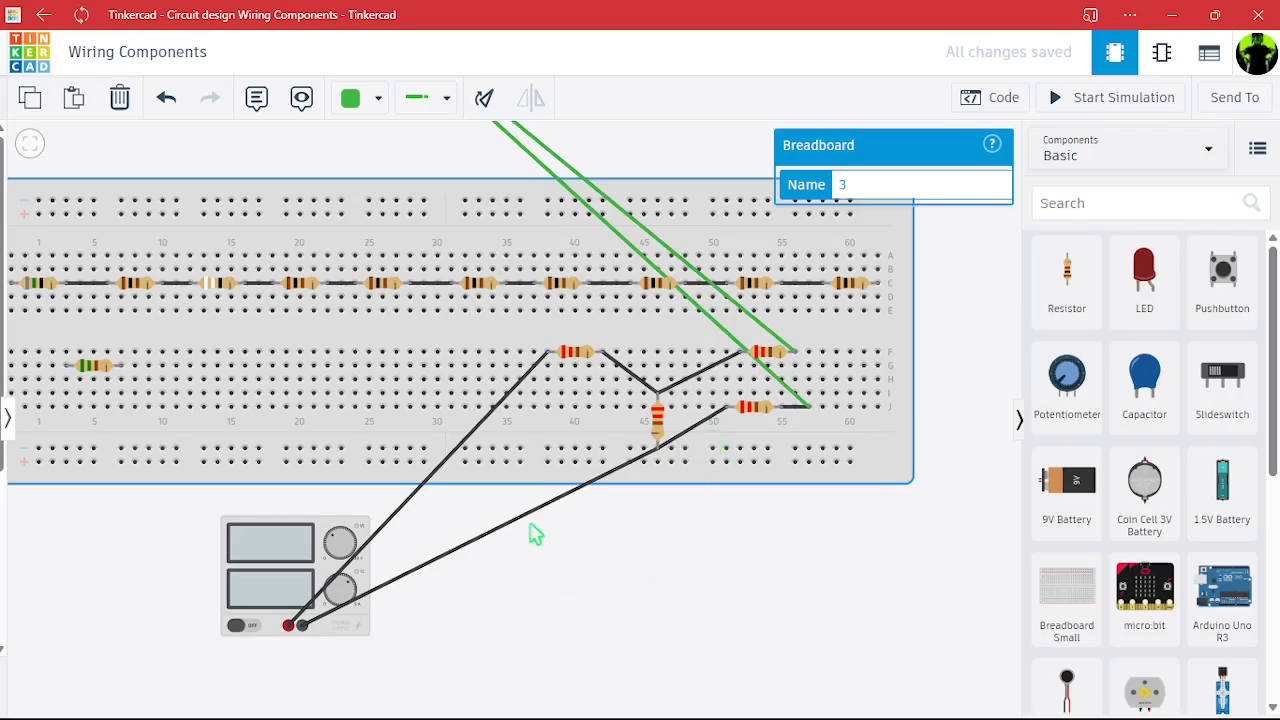
{"action": "left_click", "coordinate": [697, 441]}
{"action": "key", "text": "Delete"}
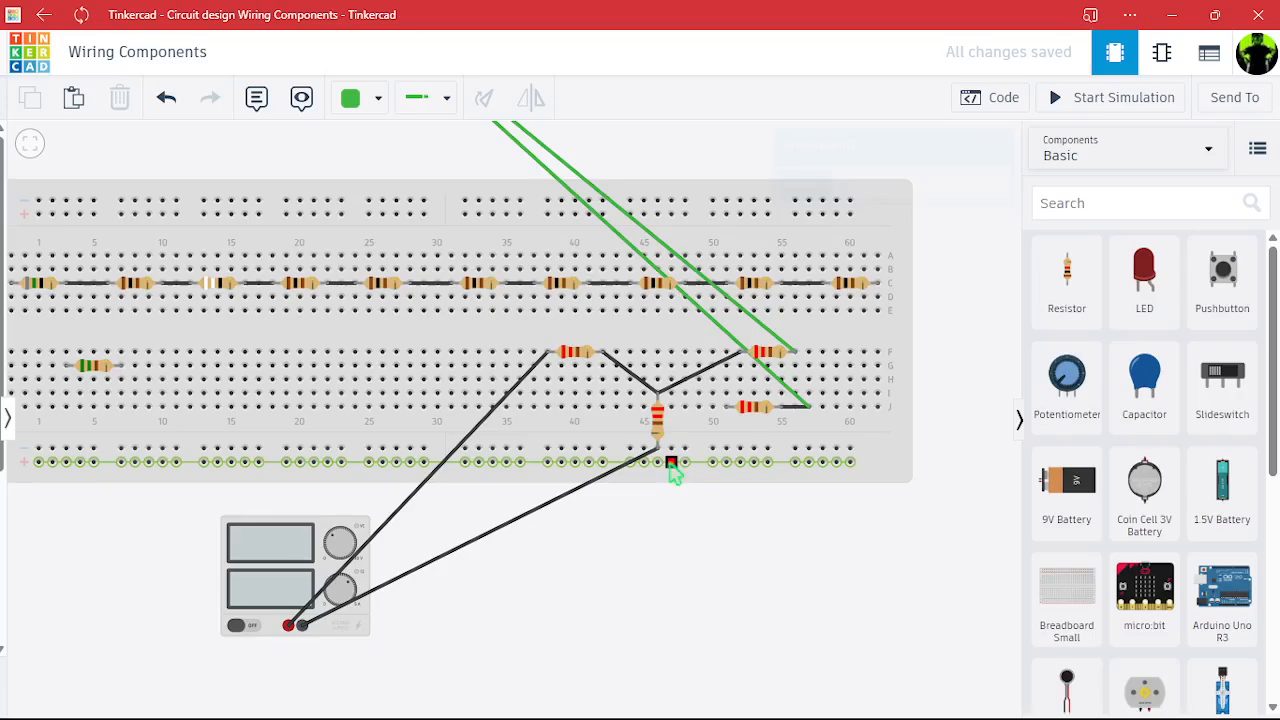
{"action": "left_click", "coordinate": [659, 446]}
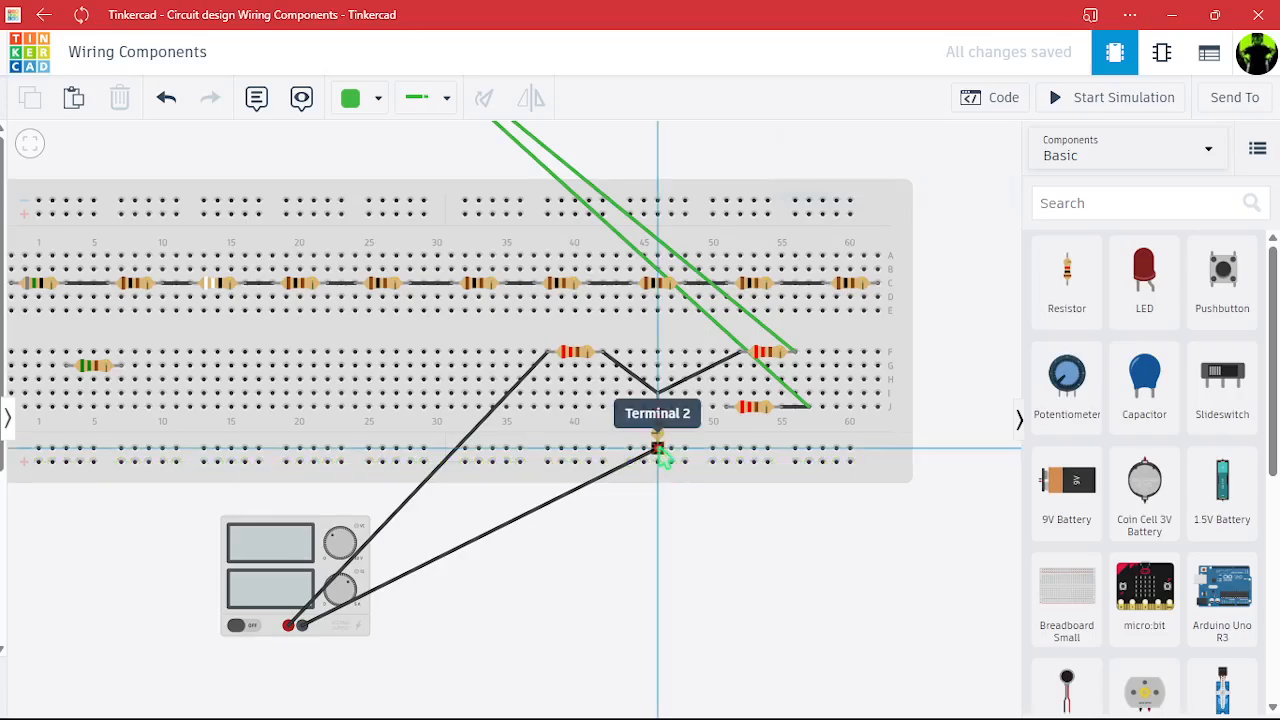
{"action": "left_click", "coordinate": [727, 409]}
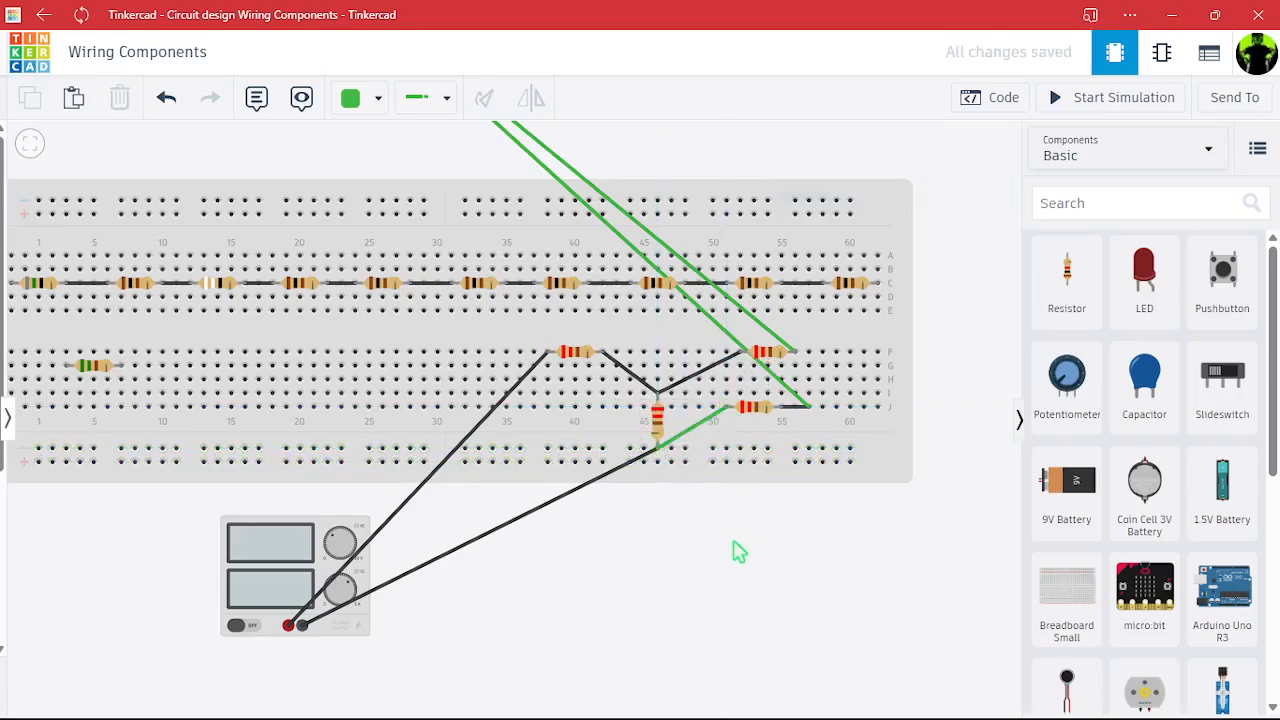
Check the resistance settings of the resistors in the lower half of the breadboard.
{"action": "left_click_drag", "start_coordinate": [969, 309], "coordinate": [987, 404]}
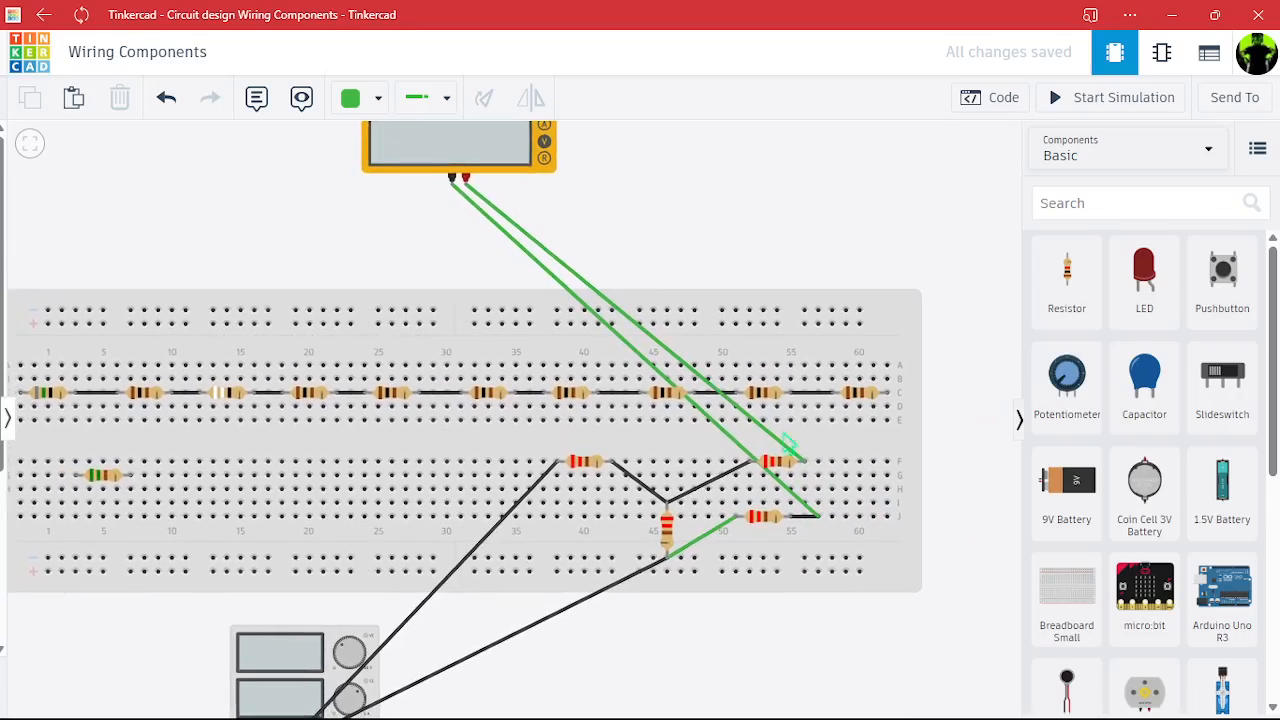
{"action": "left_click", "coordinate": [579, 466]}
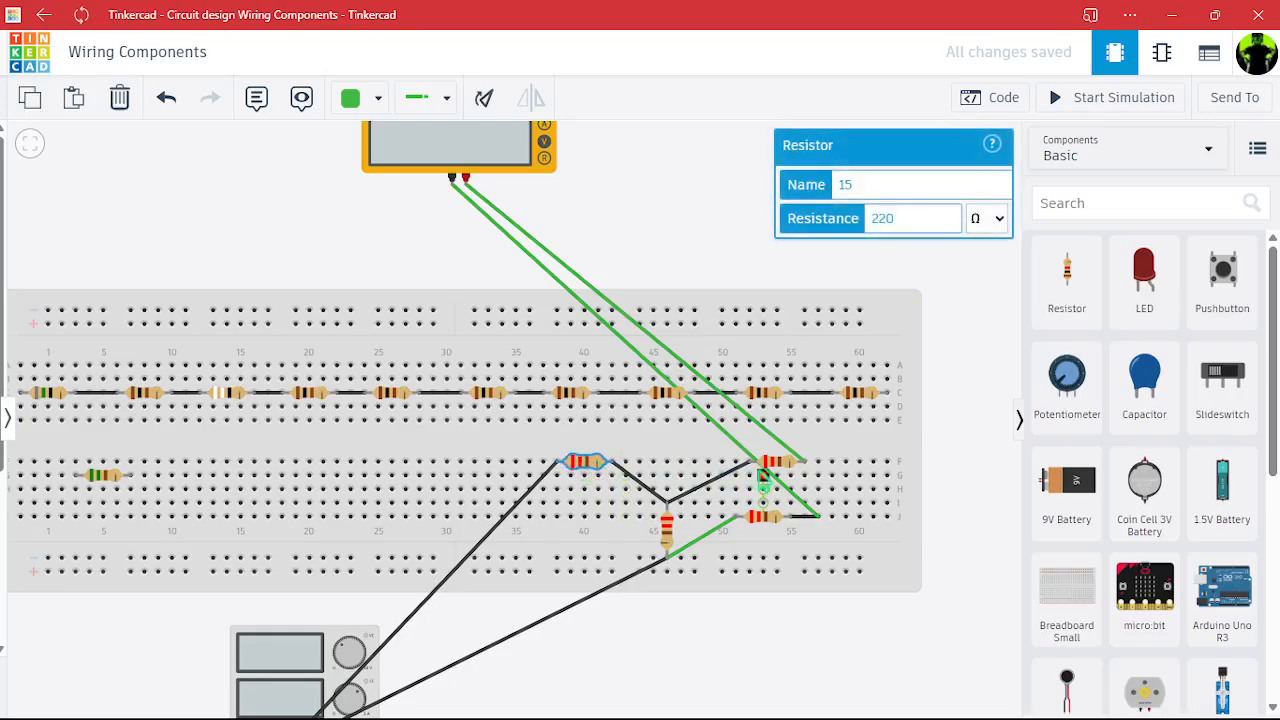
{"action": "left_click", "coordinate": [773, 466]}
{"action": "left_click", "coordinate": [765, 518]}
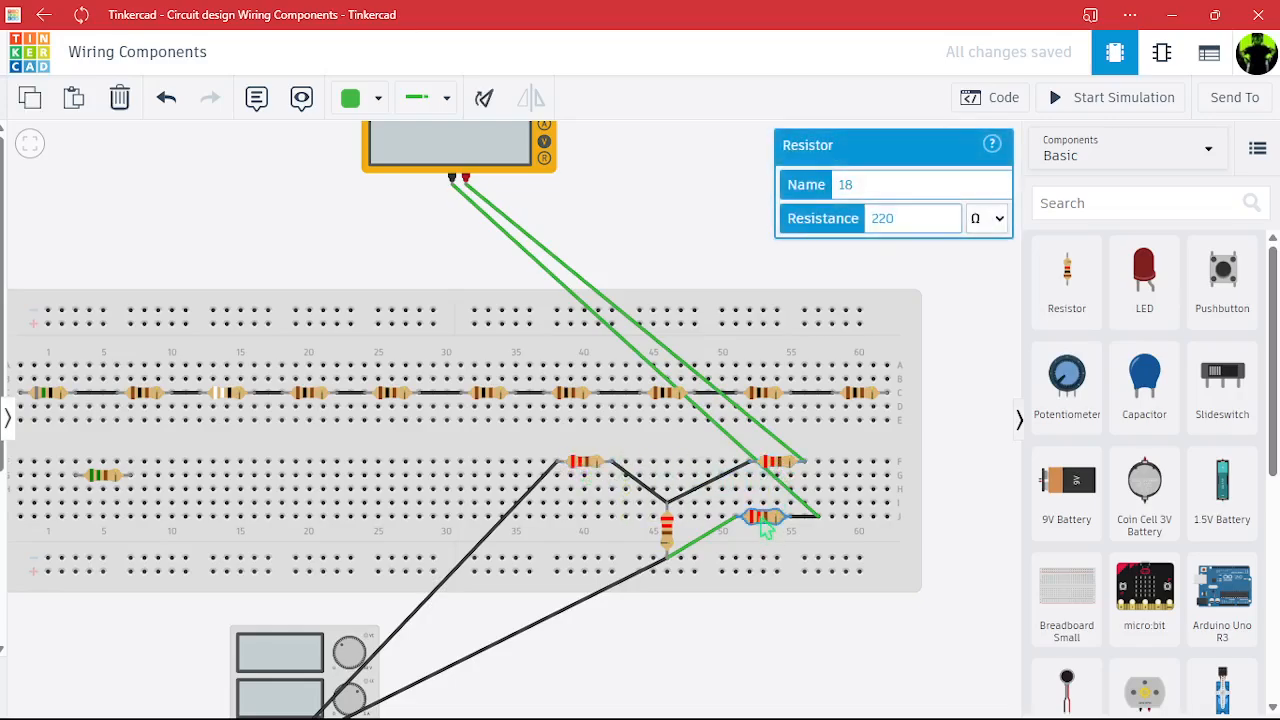
{"action": "left_click", "coordinate": [670, 530]}
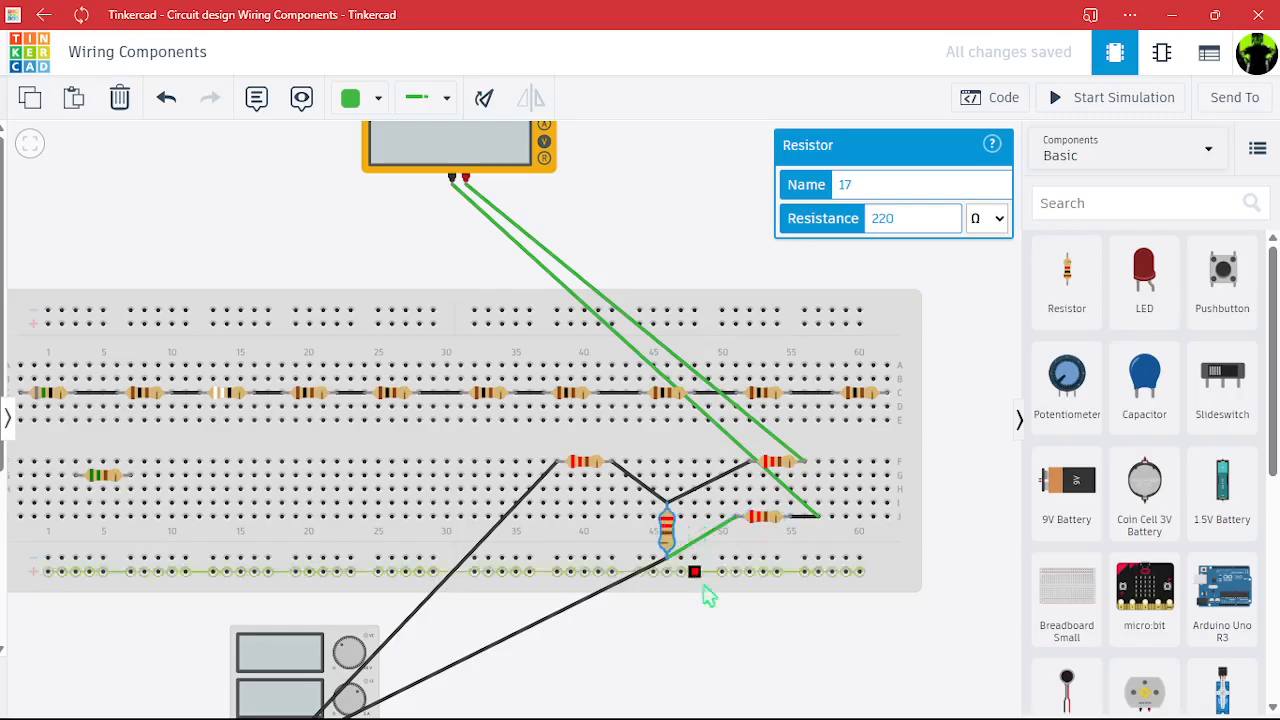
{"action": "left_click", "coordinate": [955, 290]}
Run the simulation with the multimeter in Voltage mode to measure the open-circuit voltage, and stop it after reading.
{"action": "left_click", "coordinate": [470, 133]}
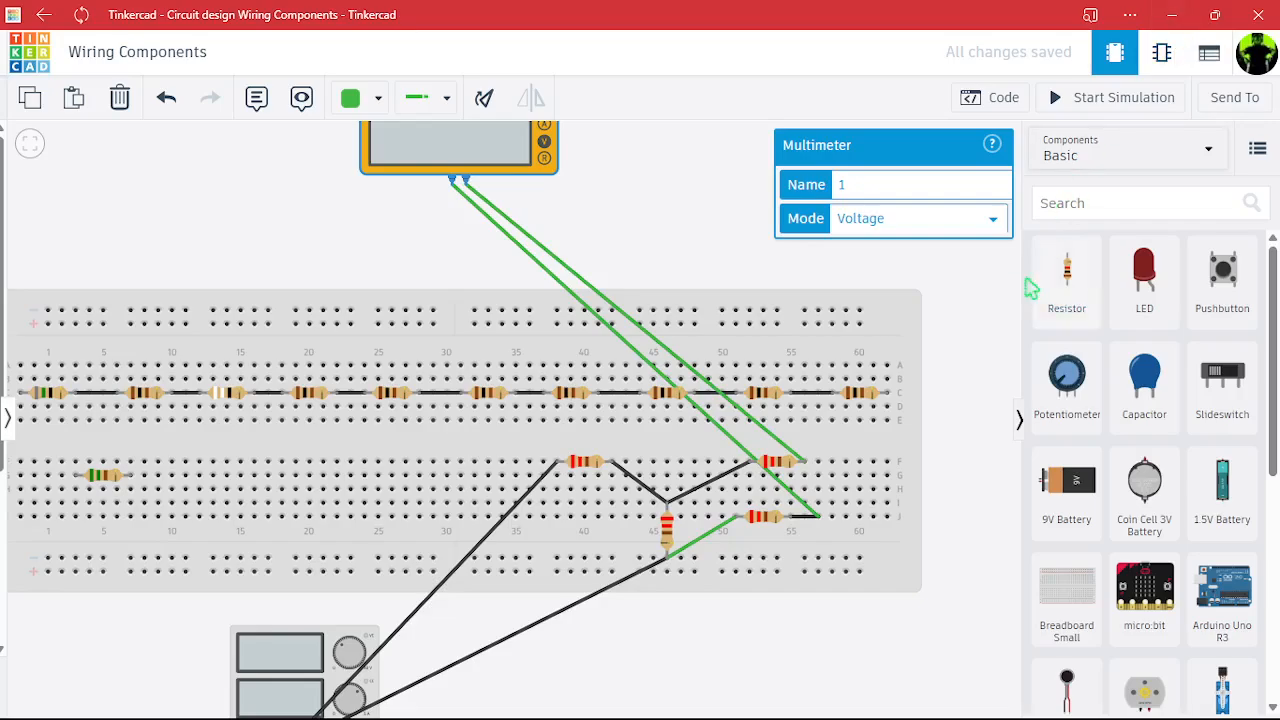
{"action": "left_click", "coordinate": [1108, 100]}
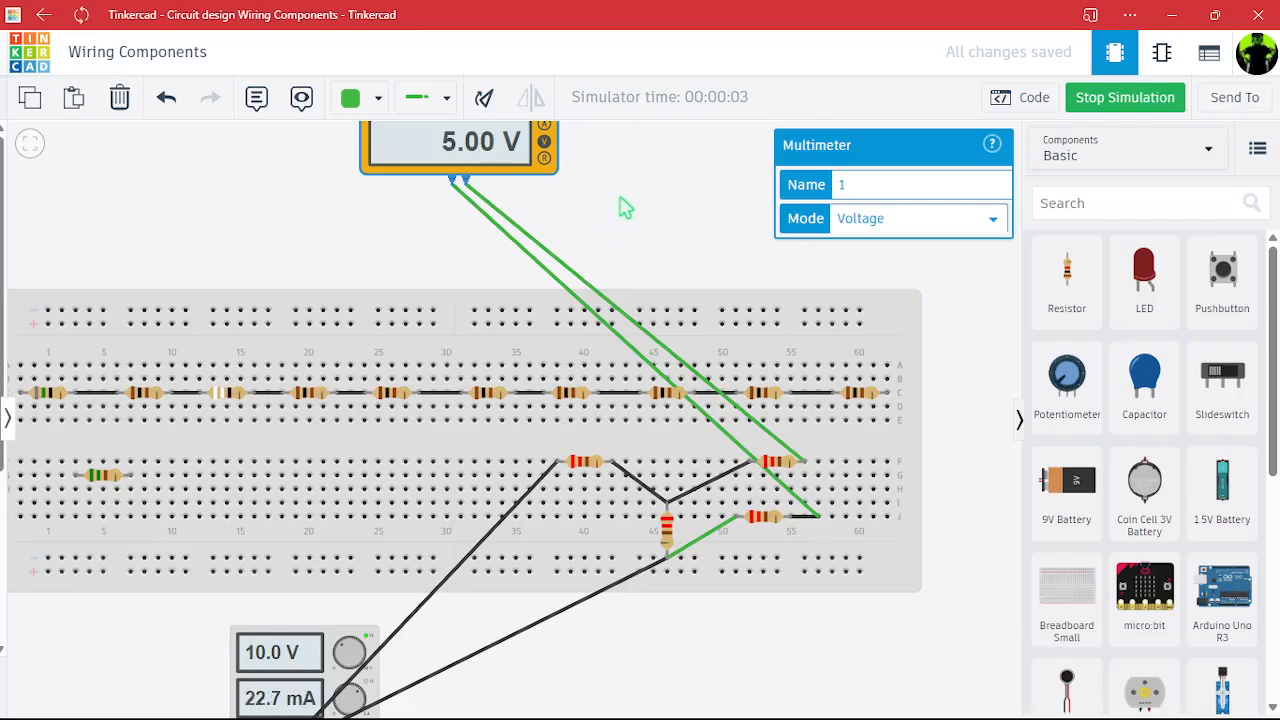
{"action": "left_click", "coordinate": [634, 206]}
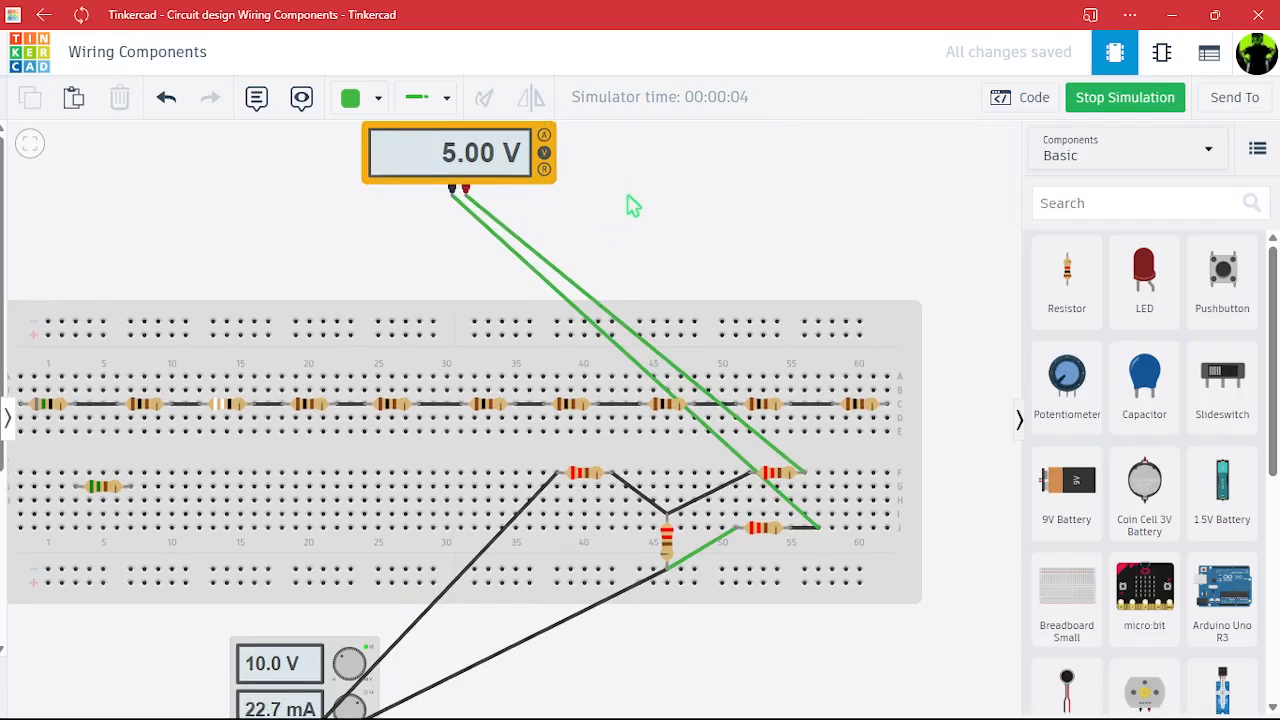
{"action": "left_click", "coordinate": [1150, 104]}
Switch to the browser and examine the Table 8.1 data sheet and the lab manual's Figure 8.3 circuit for finding Rth.
{"action": "left_click", "coordinate": [1172, 14]}
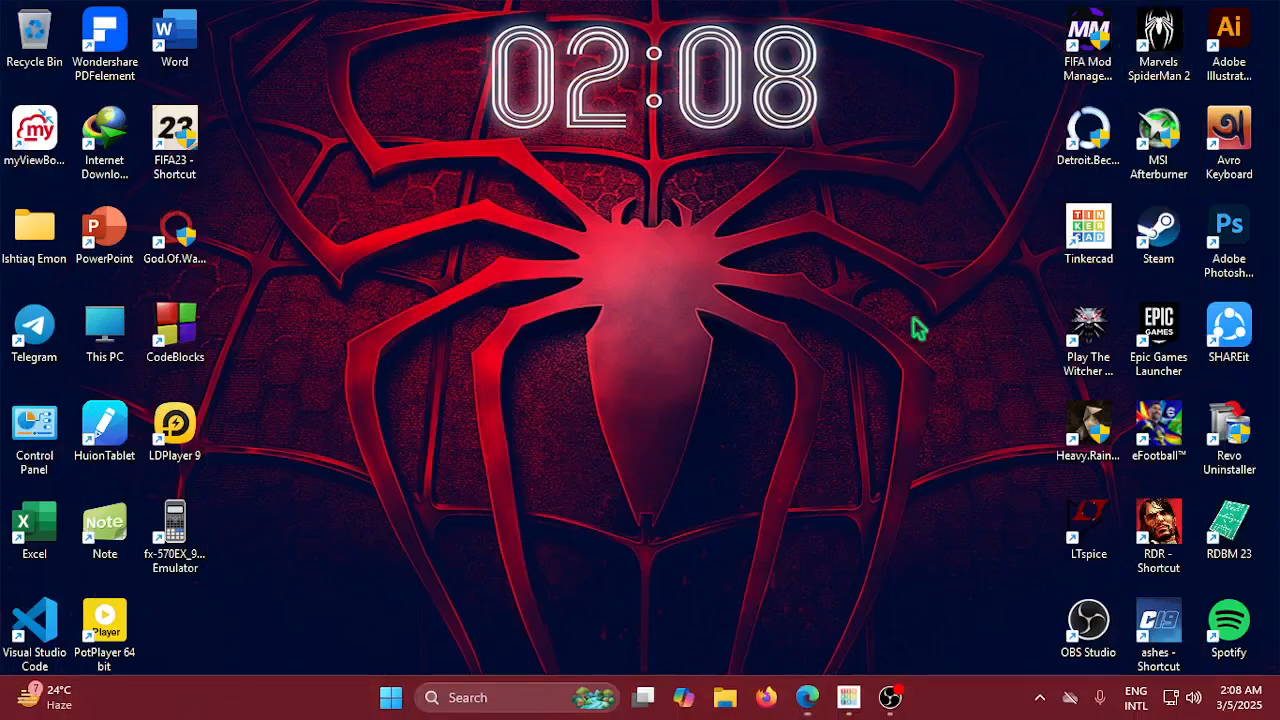
{"action": "left_click", "coordinate": [807, 697]}
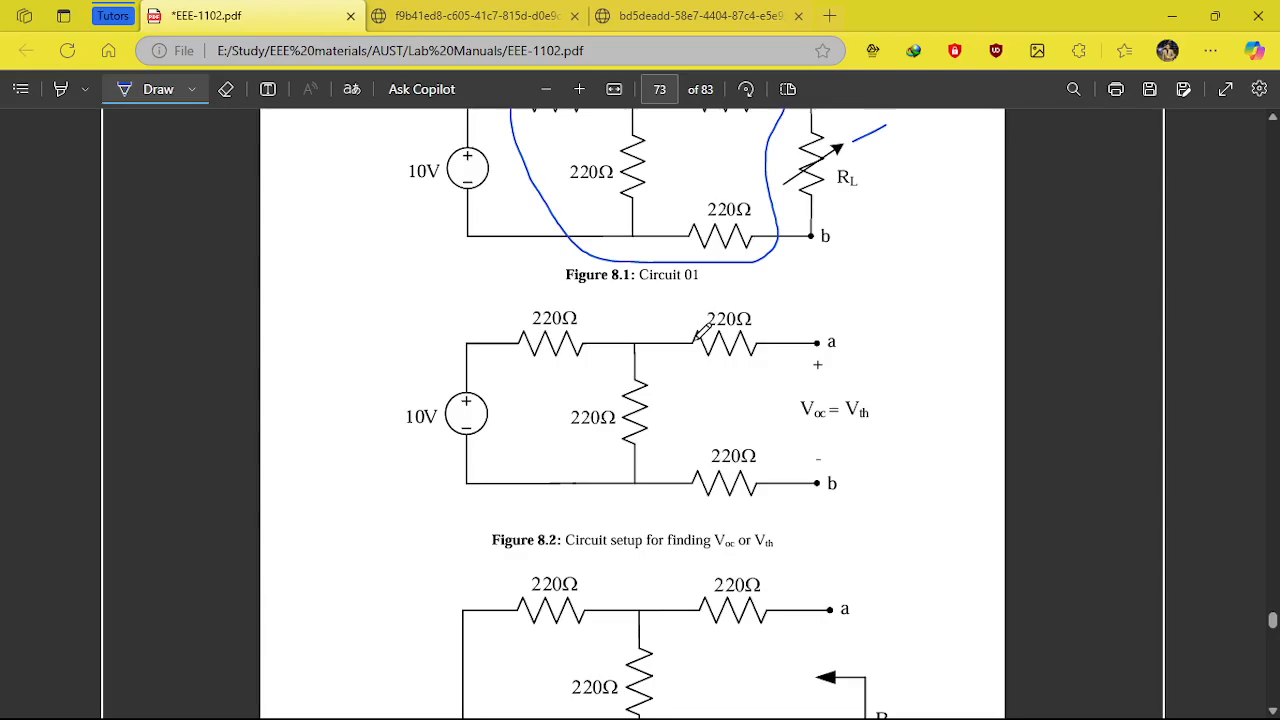
{"action": "left_click", "coordinate": [476, 14]}
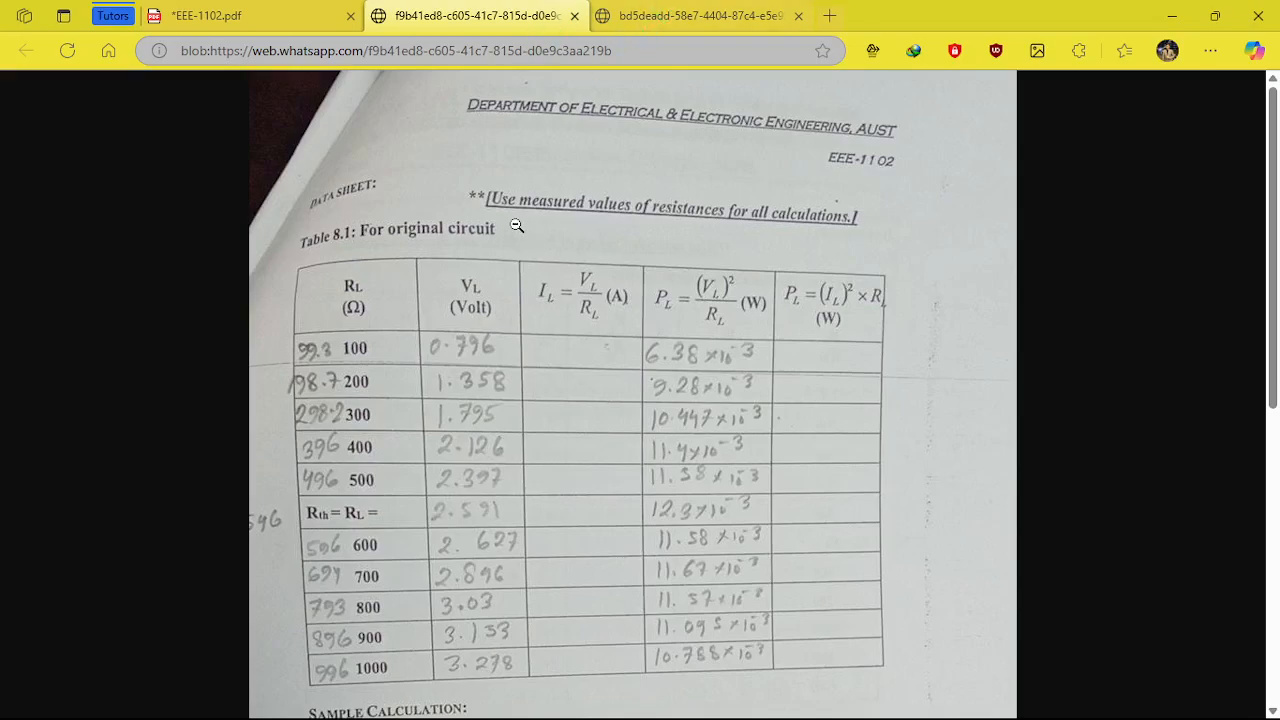
{"action": "left_click", "coordinate": [250, 15]}
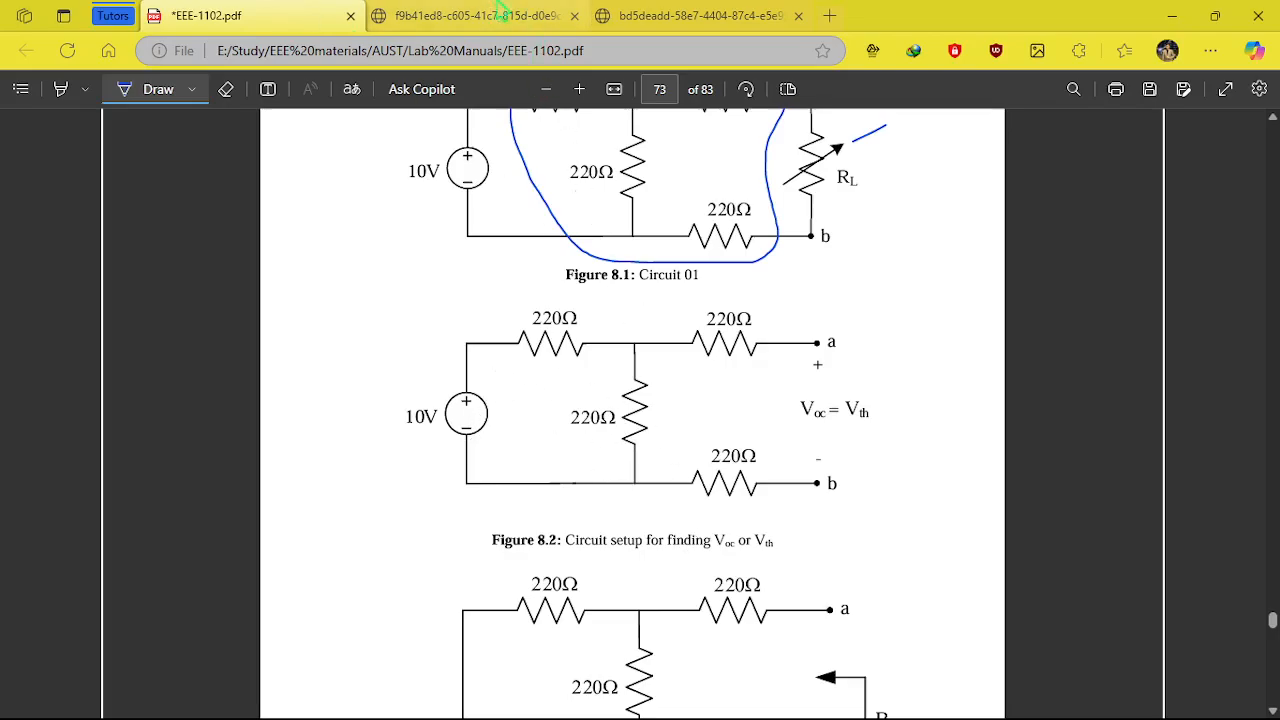
{"action": "scroll", "coordinate": [930, 525], "scroll_direction": "down", "scroll_amount": 1}
{"action": "scroll", "coordinate": [928, 522], "scroll_direction": "down", "scroll_amount": 3}
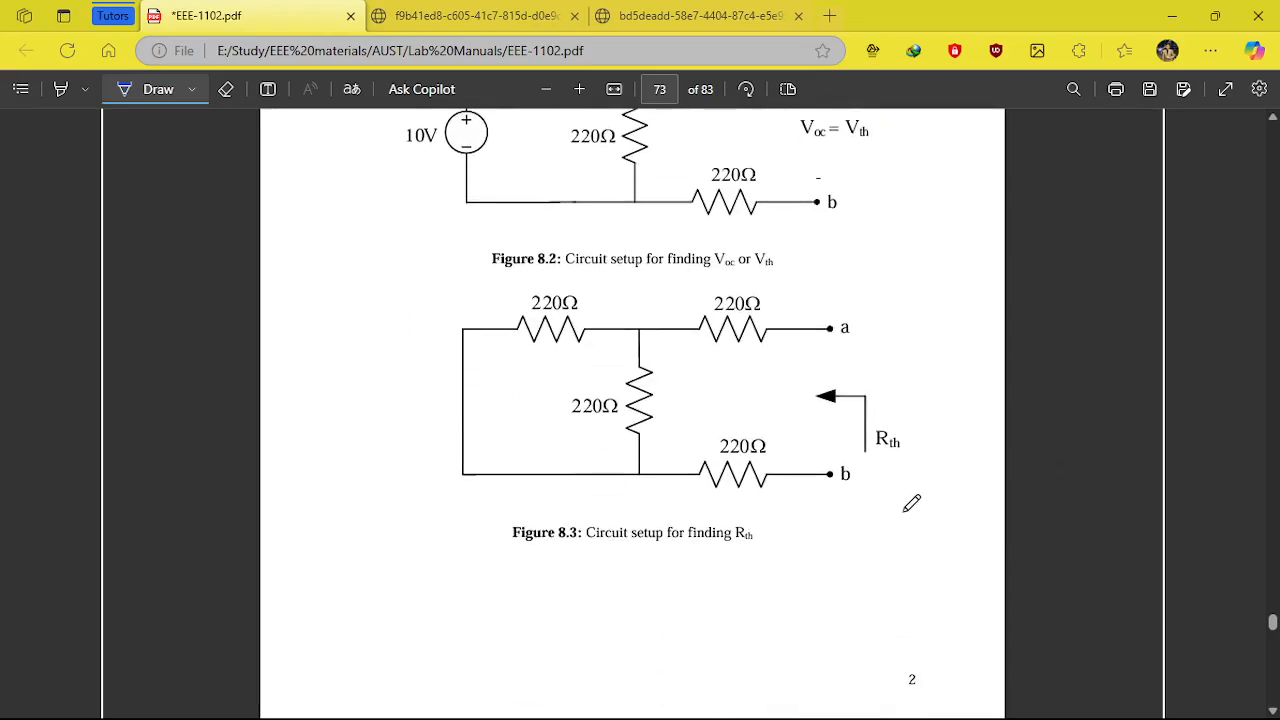
{"action": "scroll", "coordinate": [527, 572], "scroll_direction": "up", "scroll_amount": 2}
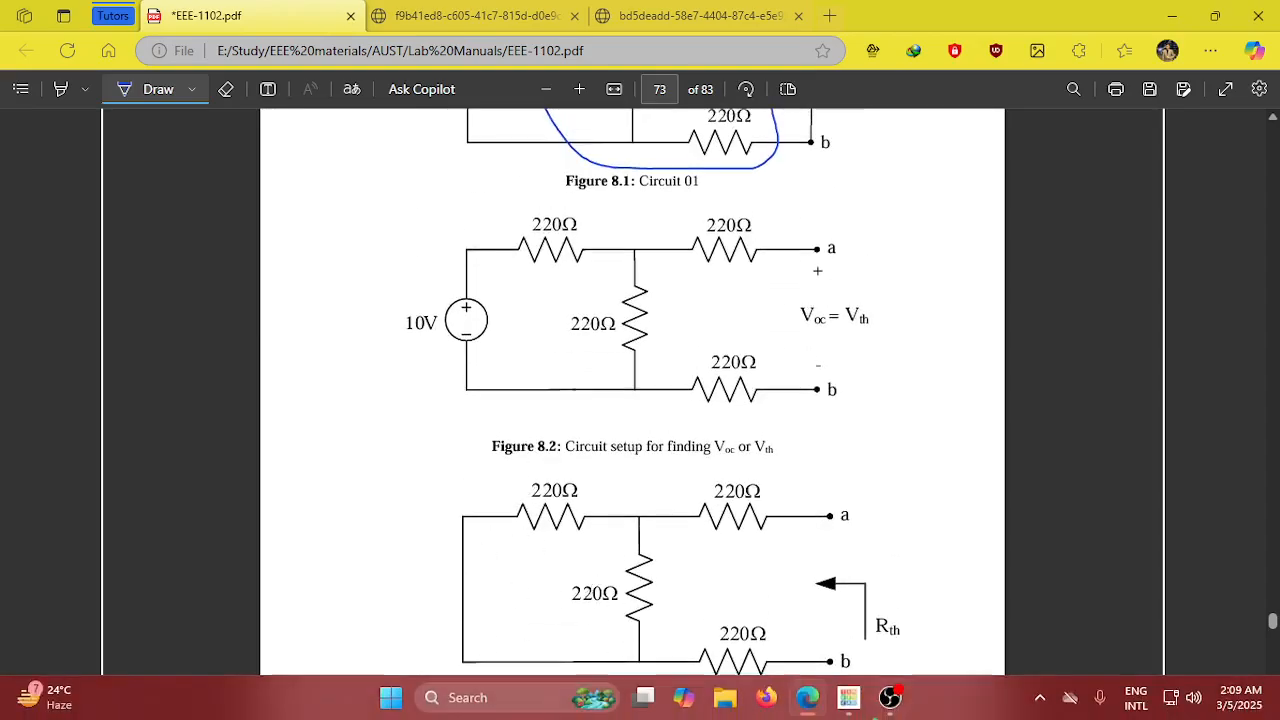
Return to Tinkercad and delete both wires connecting the power supply to the resistor circuit.
{"action": "mouse_move", "coordinate": [848, 710]}
{"action": "left_click", "coordinate": [770, 545]}
{"action": "left_click", "coordinate": [497, 547]}
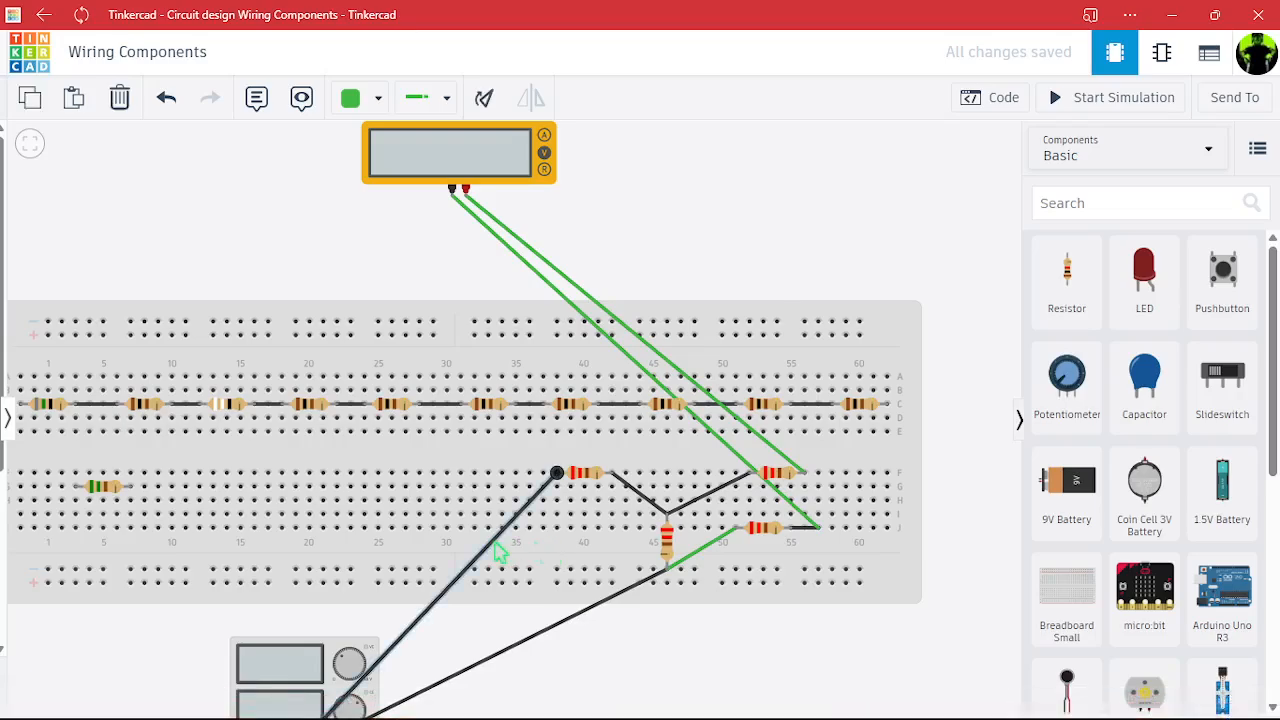
{"action": "key", "text": "Delete"}
{"action": "left_click", "coordinate": [548, 628]}
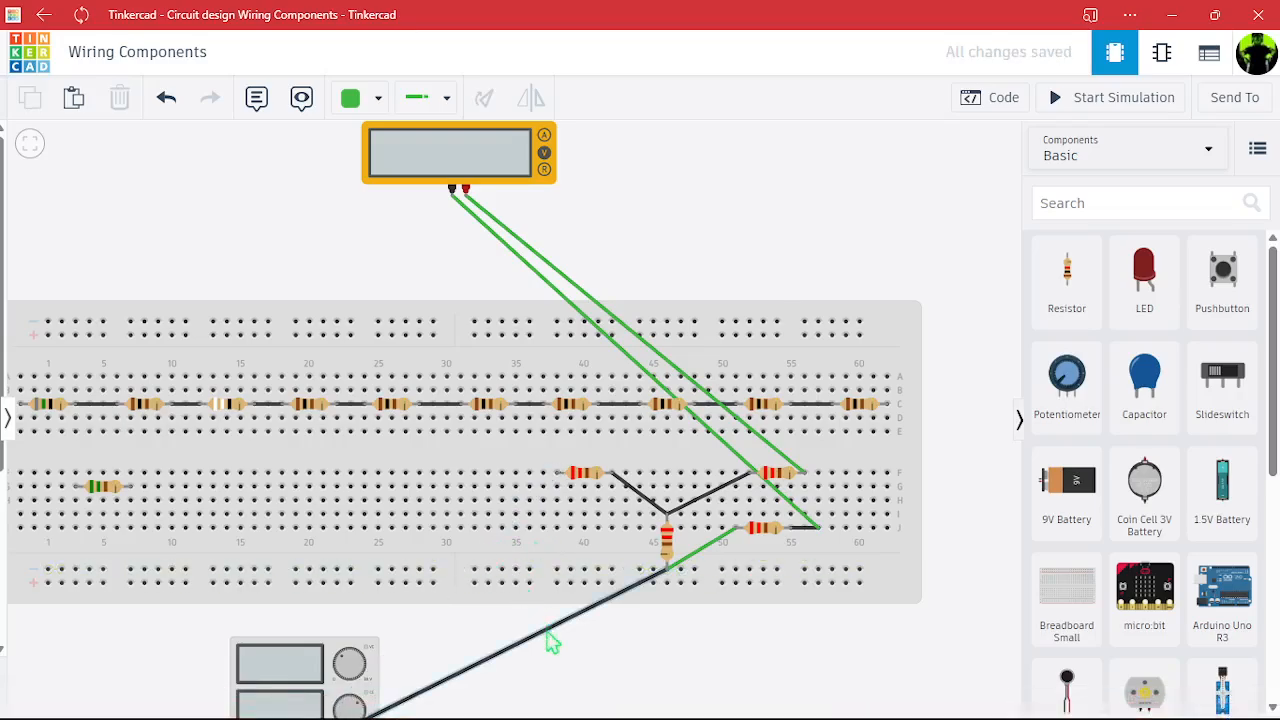
{"action": "key", "text": "Delete"}
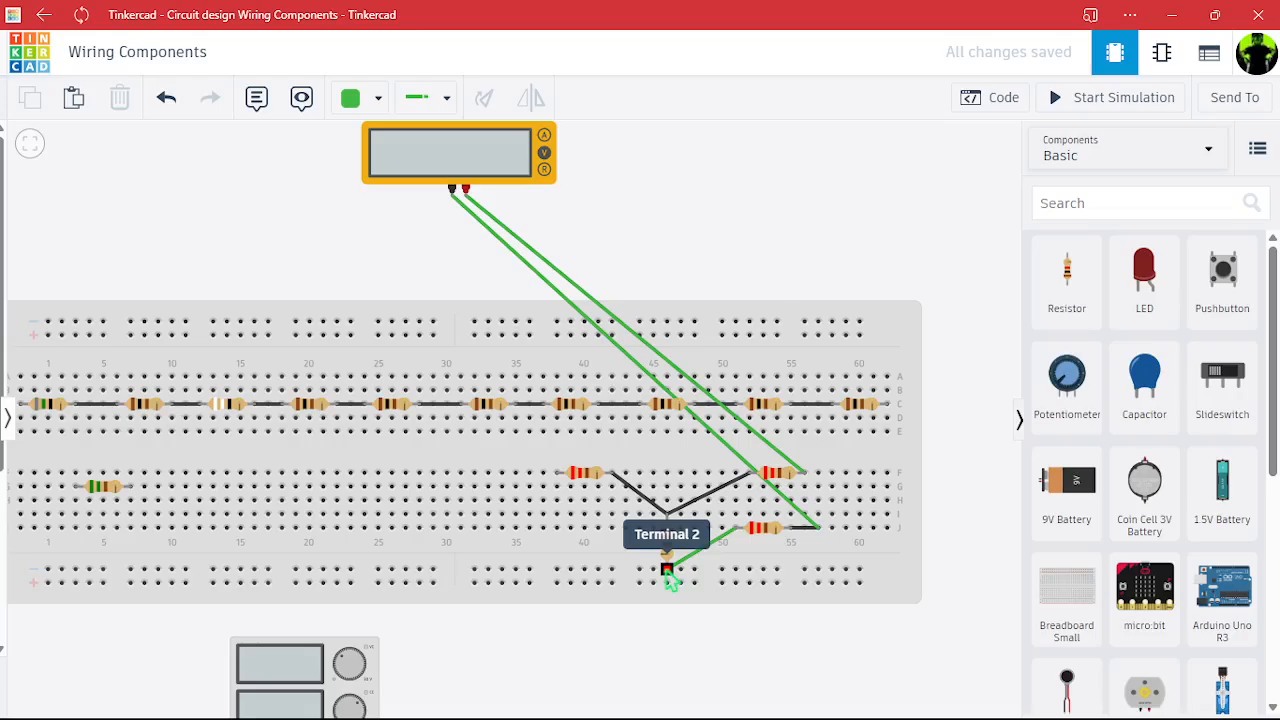
Short the former source terminals with a wire from the vertical resistor's lower terminal to Terminal 1 of the row F resistor near column 38.
{"action": "left_click", "coordinate": [666, 567]}
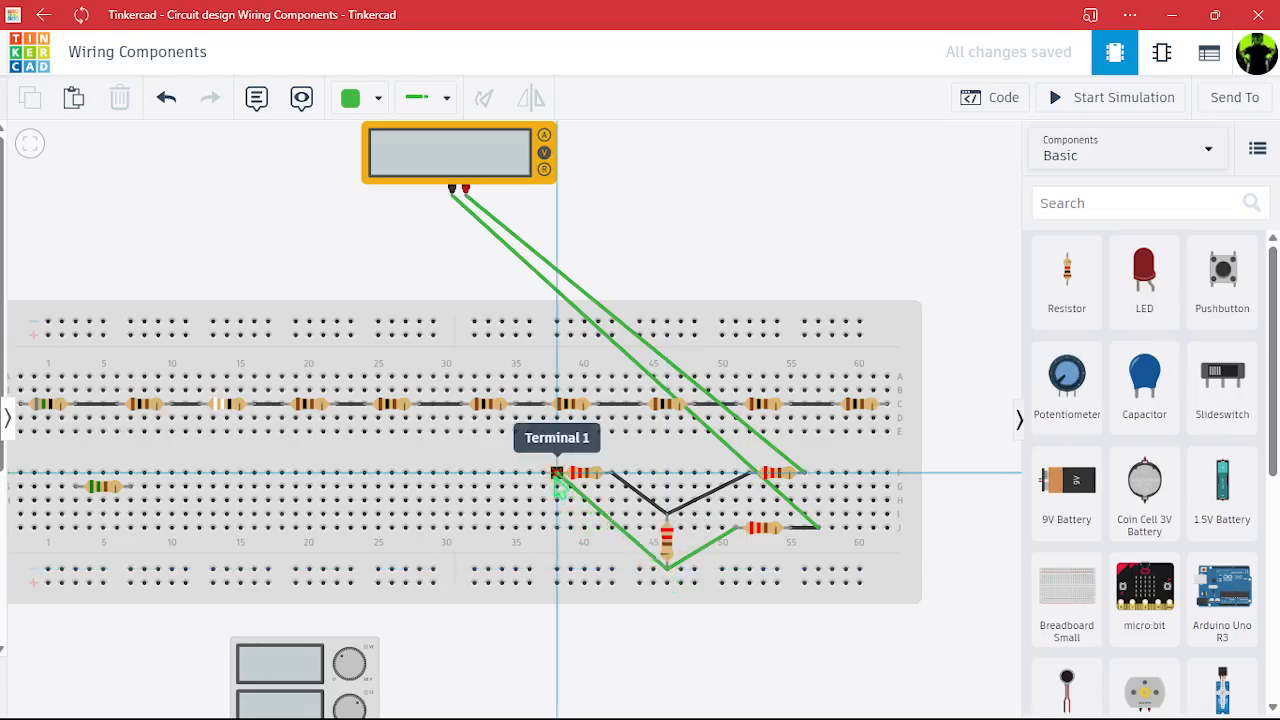
{"action": "left_click", "coordinate": [557, 473]}
{"action": "left_click", "coordinate": [740, 652]}
Set the multimeter to Resistance mode and start the simulation to measure the Thevenin resistance.
{"action": "left_click", "coordinate": [486, 163]}
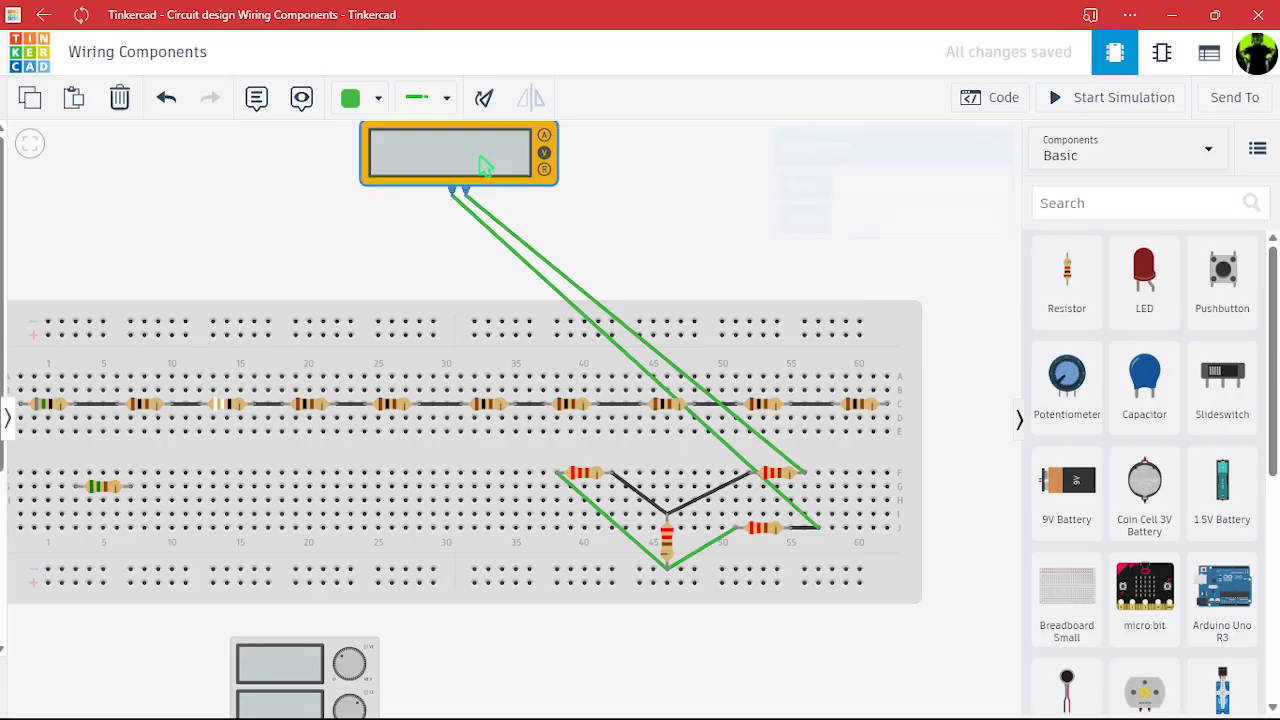
{"action": "left_click", "coordinate": [893, 228]}
{"action": "left_click", "coordinate": [886, 305]}
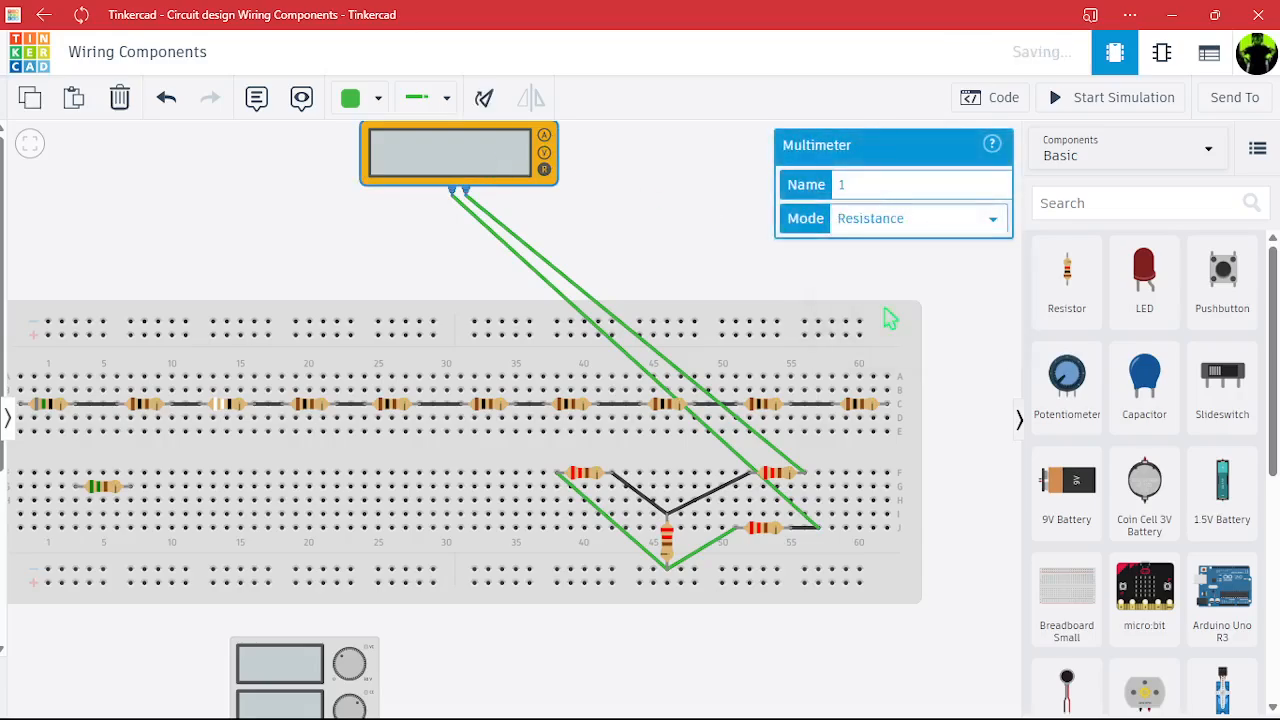
{"action": "left_click", "coordinate": [1070, 102]}
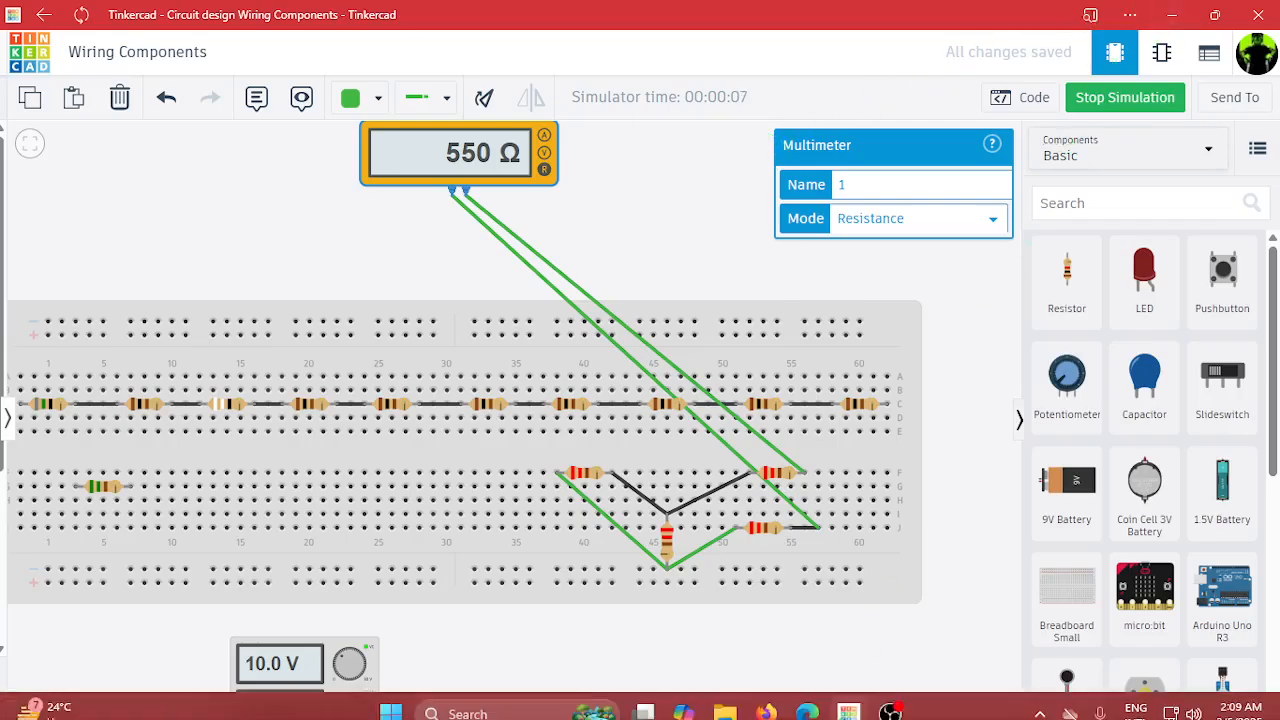
Inspect the values of the four resistors in the shorted circuit and compare them with the multimeter's resistance reading.
{"action": "left_click", "coordinate": [588, 474]}
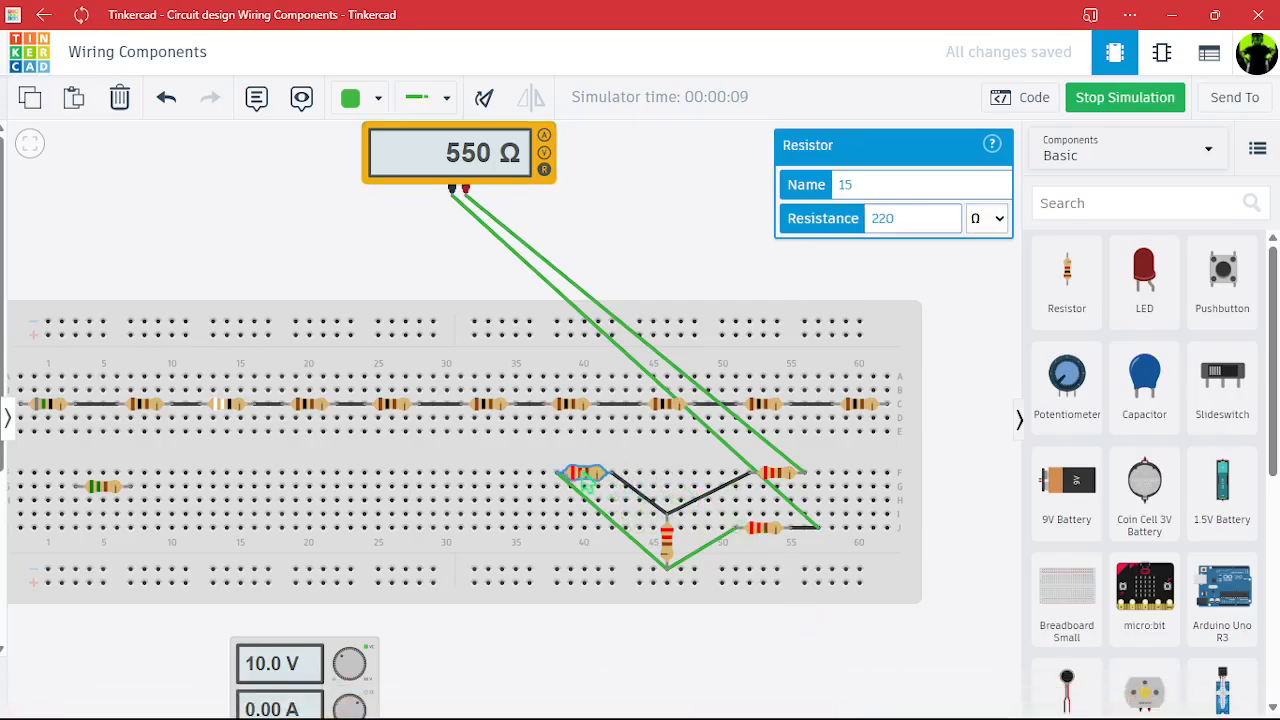
{"action": "left_click", "coordinate": [780, 479]}
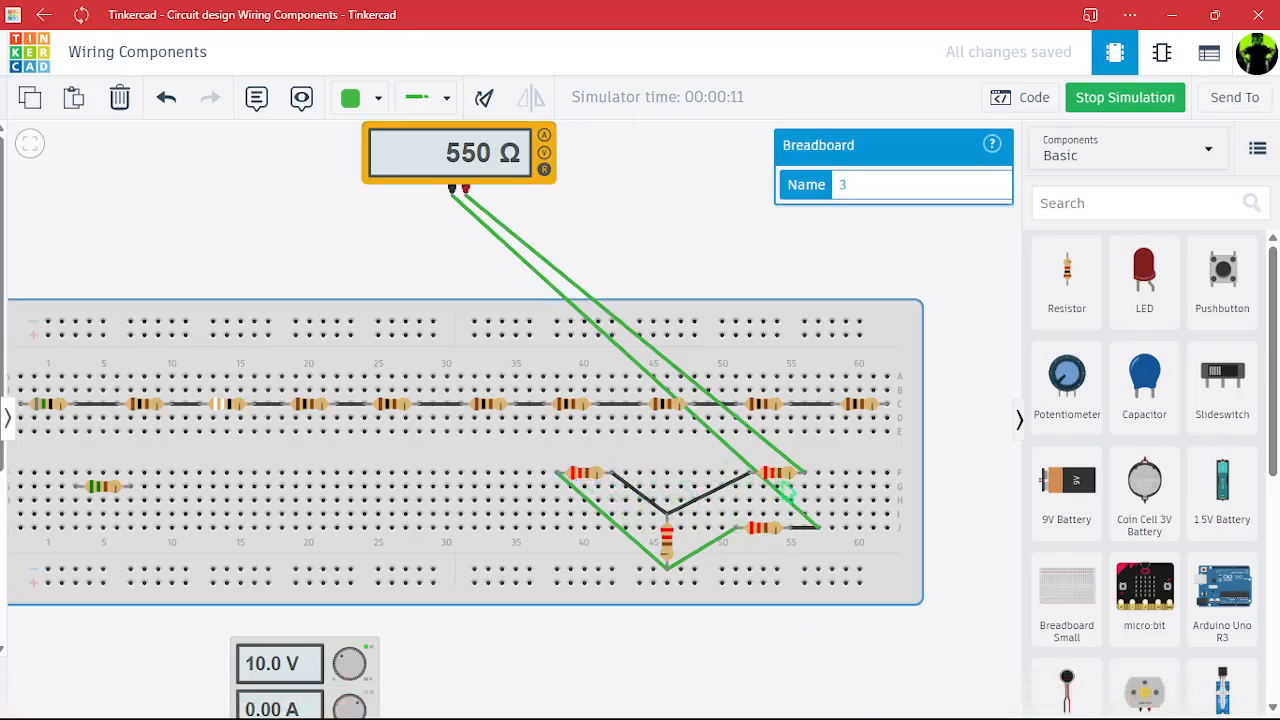
{"action": "left_click", "coordinate": [782, 476]}
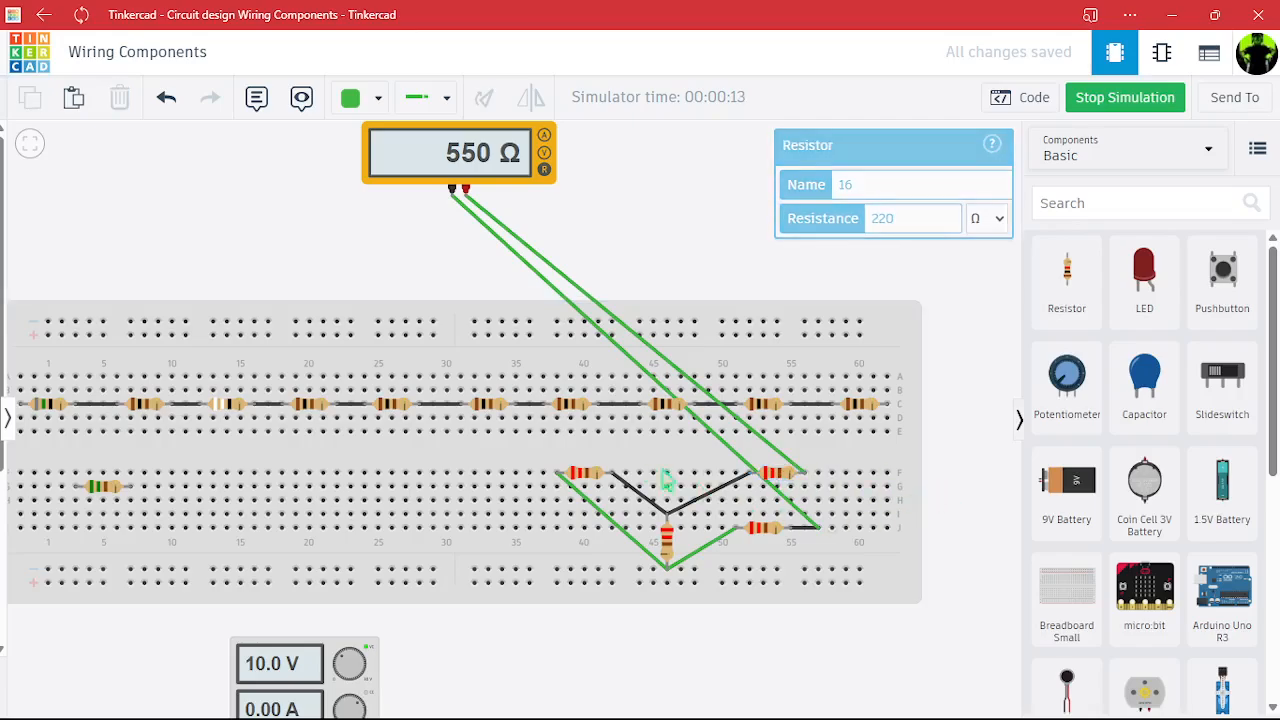
{"action": "left_click", "coordinate": [585, 473]}
{"action": "left_click", "coordinate": [670, 550]}
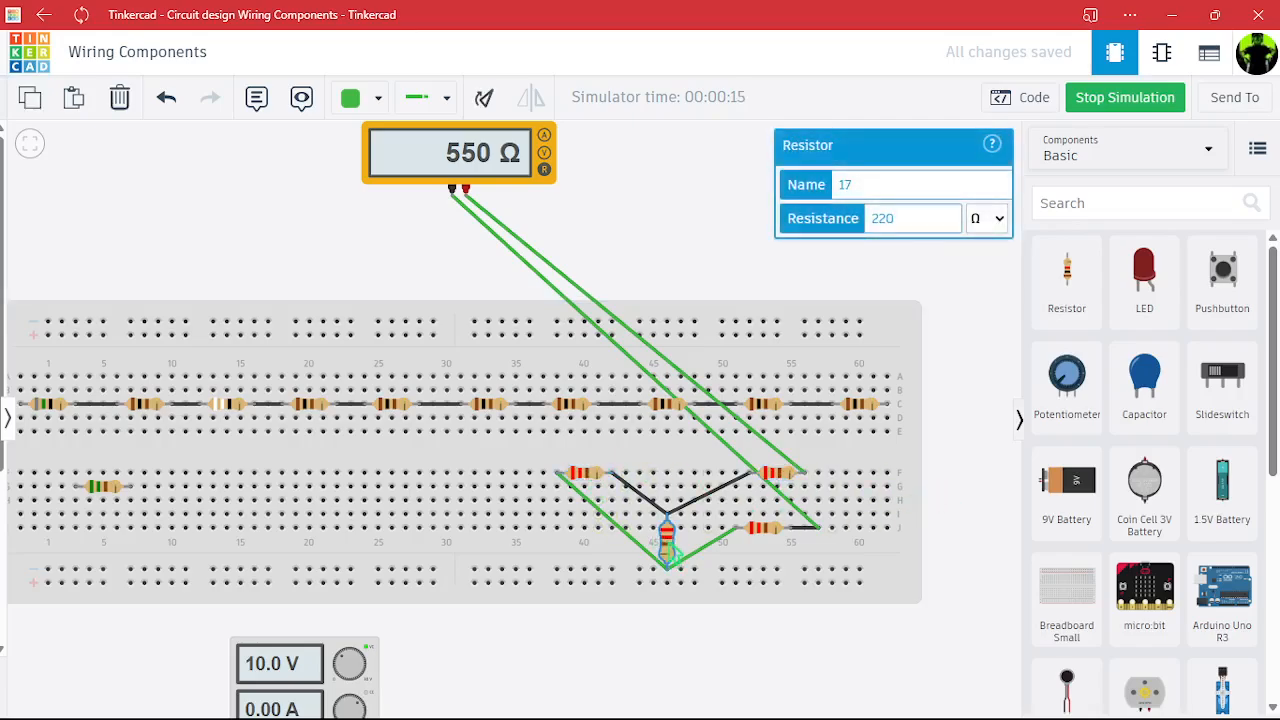
{"action": "left_click", "coordinate": [754, 533]}
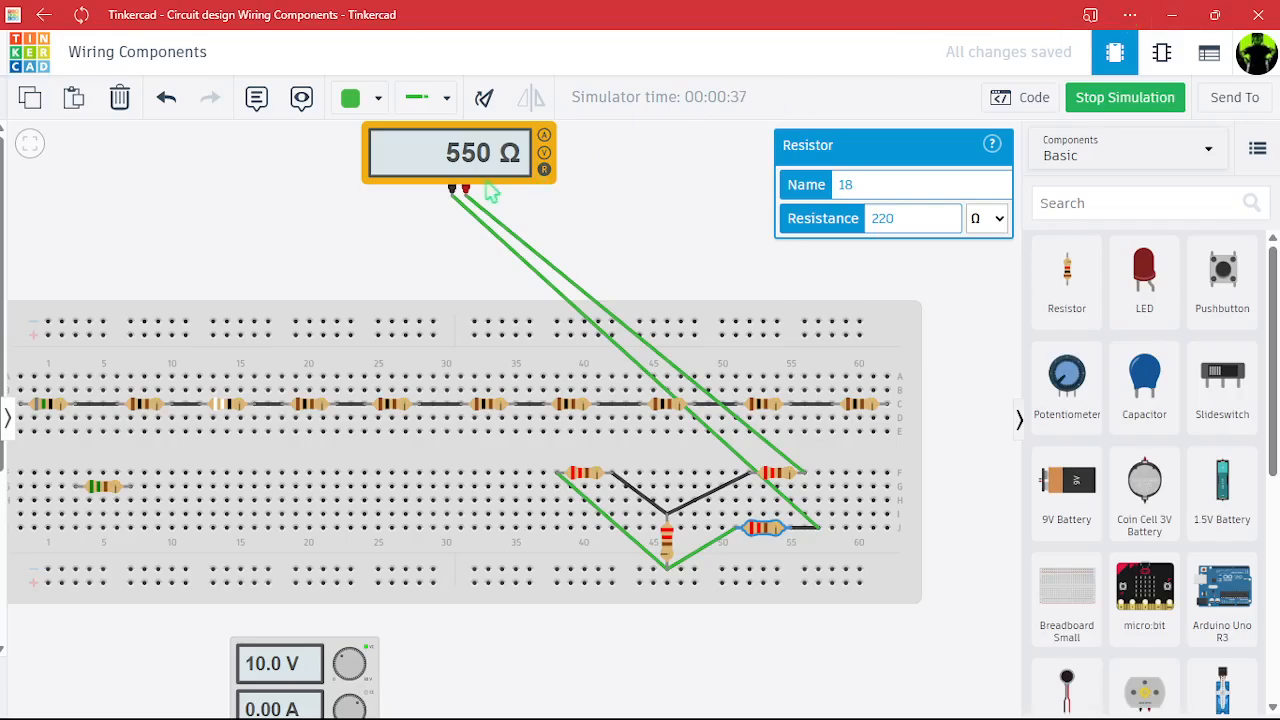
{"action": "left_click", "coordinate": [643, 200]}
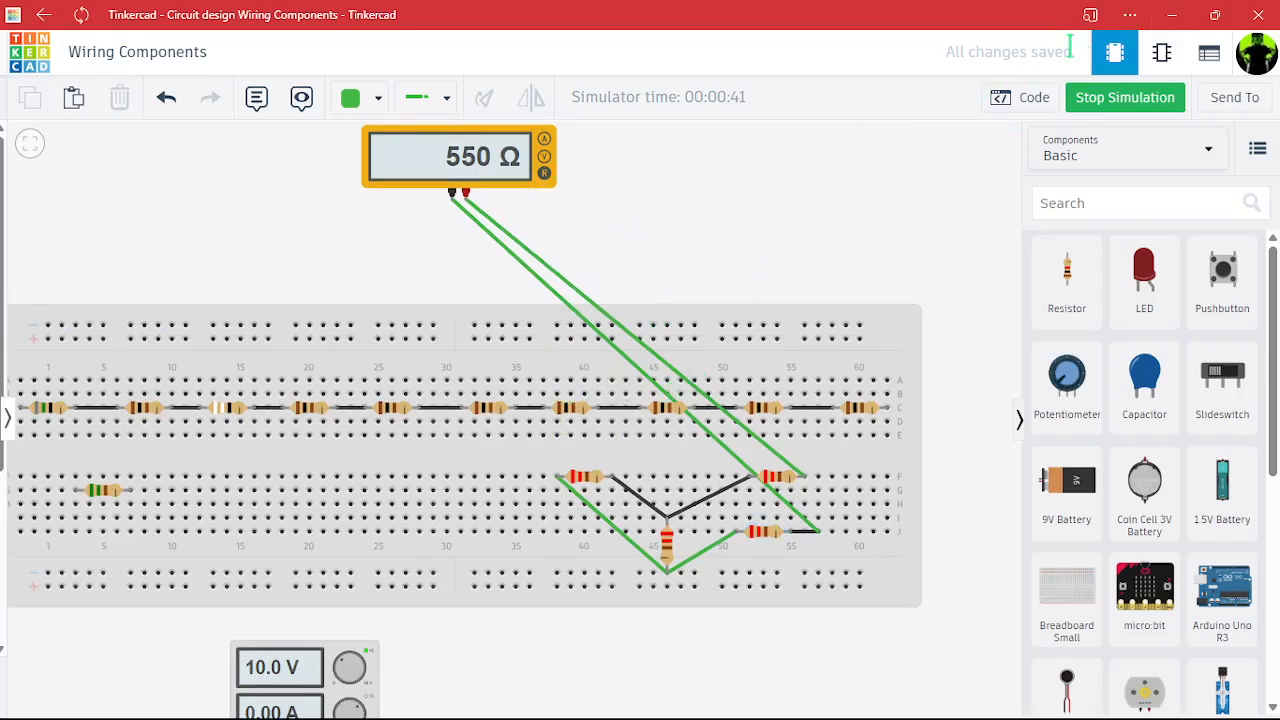
Switch to the browser, review the Table 8.1 measurements, and examine the Thevenin equivalent circuit in Figure 8.4 of EEE-1102.pdf.
{"action": "left_click", "coordinate": [1172, 14]}
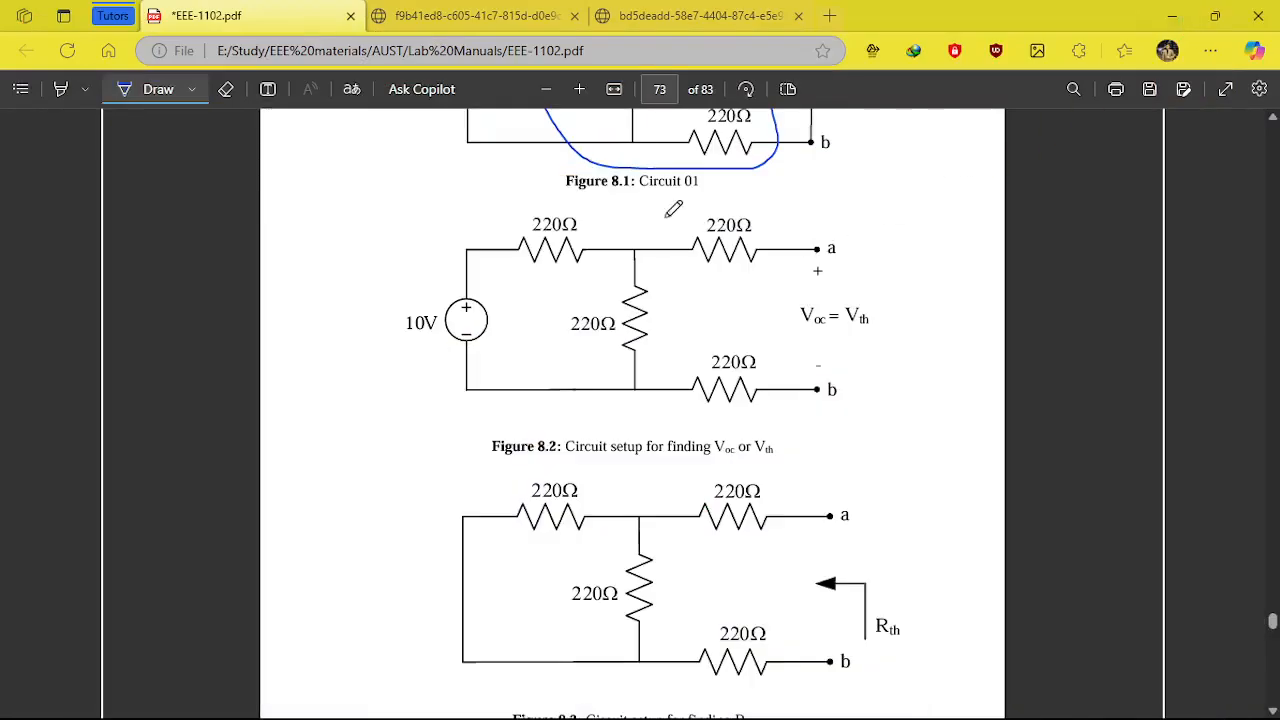
{"action": "left_click", "coordinate": [488, 10]}
{"action": "scroll", "coordinate": [510, 420], "scroll_direction": "down", "scroll_amount": 1}
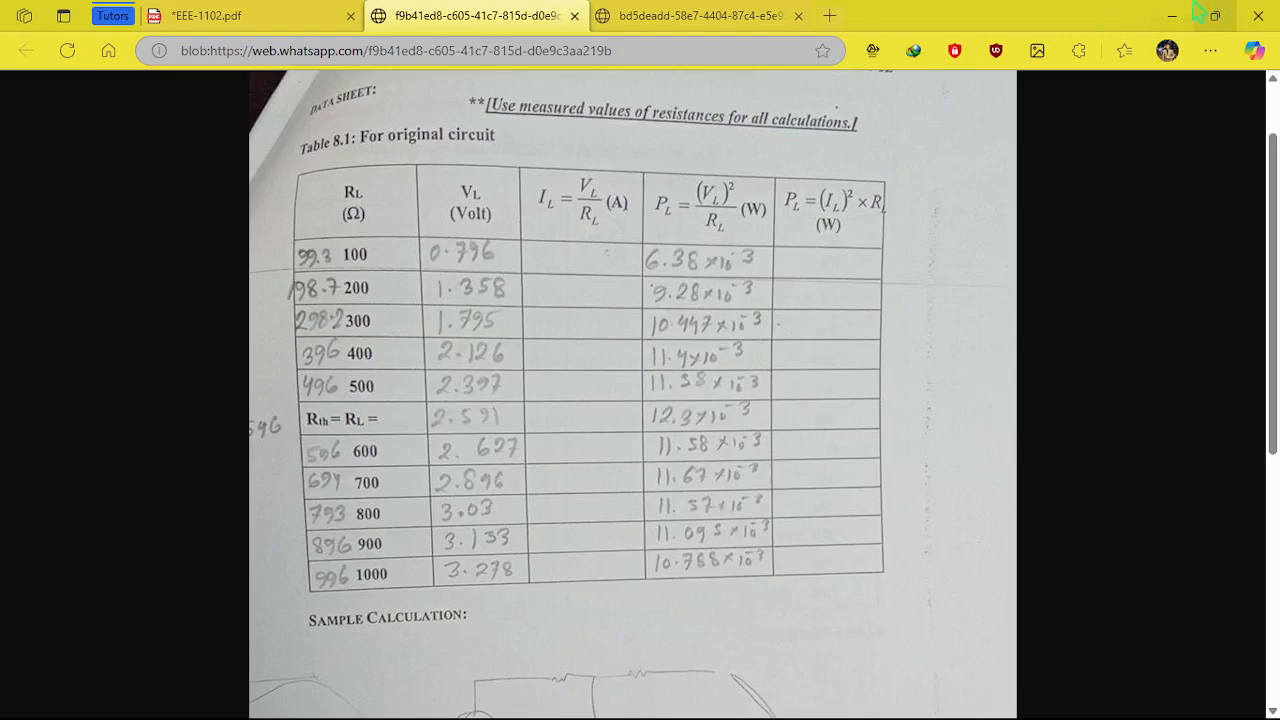
{"action": "left_click", "coordinate": [245, 20]}
{"action": "scroll", "coordinate": [700, 336], "scroll_direction": "down", "scroll_amount": 8}
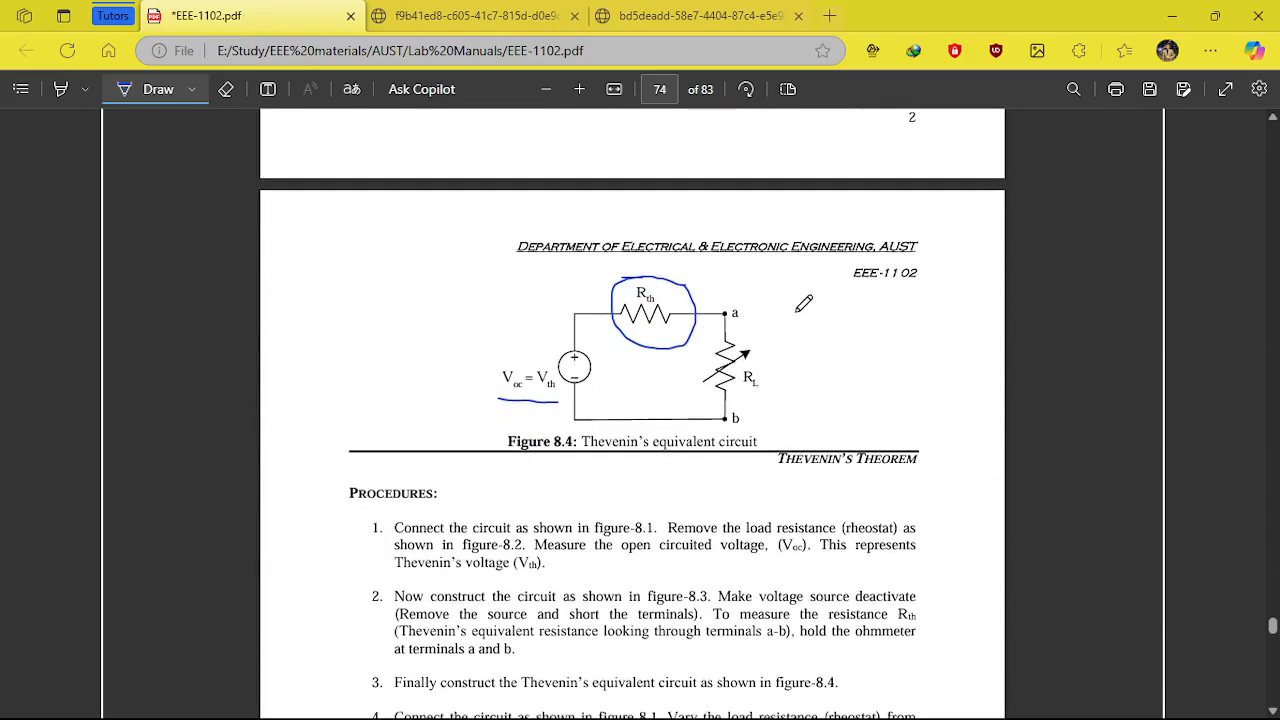
Circle the whole Thevenin equivalent circuit in Figure 8.4 with the pen and switch back to the Tinkercad circuit.
{"action": "mouse_move", "coordinate": [745, 284]}
{"action": "left_mouse_down"}
{"action": "mouse_move", "coordinate": [524, 264]}
{"action": "mouse_move", "coordinate": [496, 418]}
{"action": "mouse_move", "coordinate": [634, 457]}
{"action": "mouse_move", "coordinate": [767, 379]}
{"action": "mouse_move", "coordinate": [742, 265]}
{"action": "left_mouse_up"}
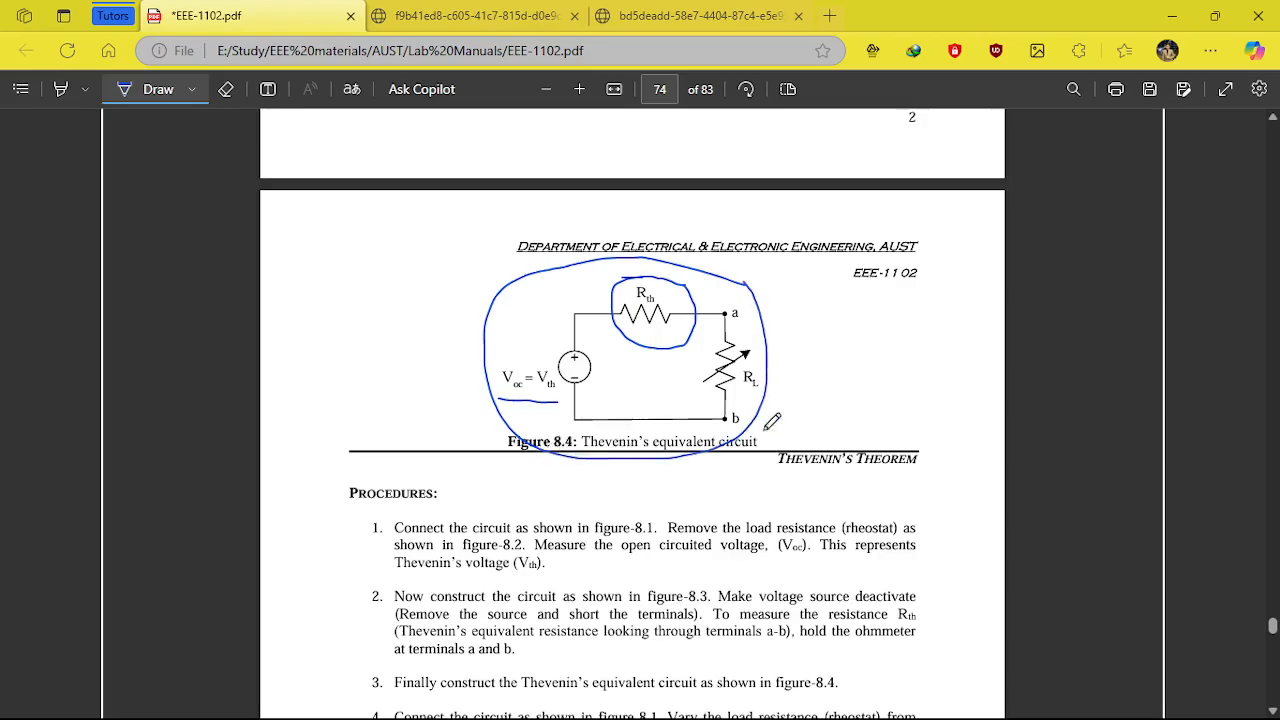
{"action": "left_click", "coordinate": [856, 700]}
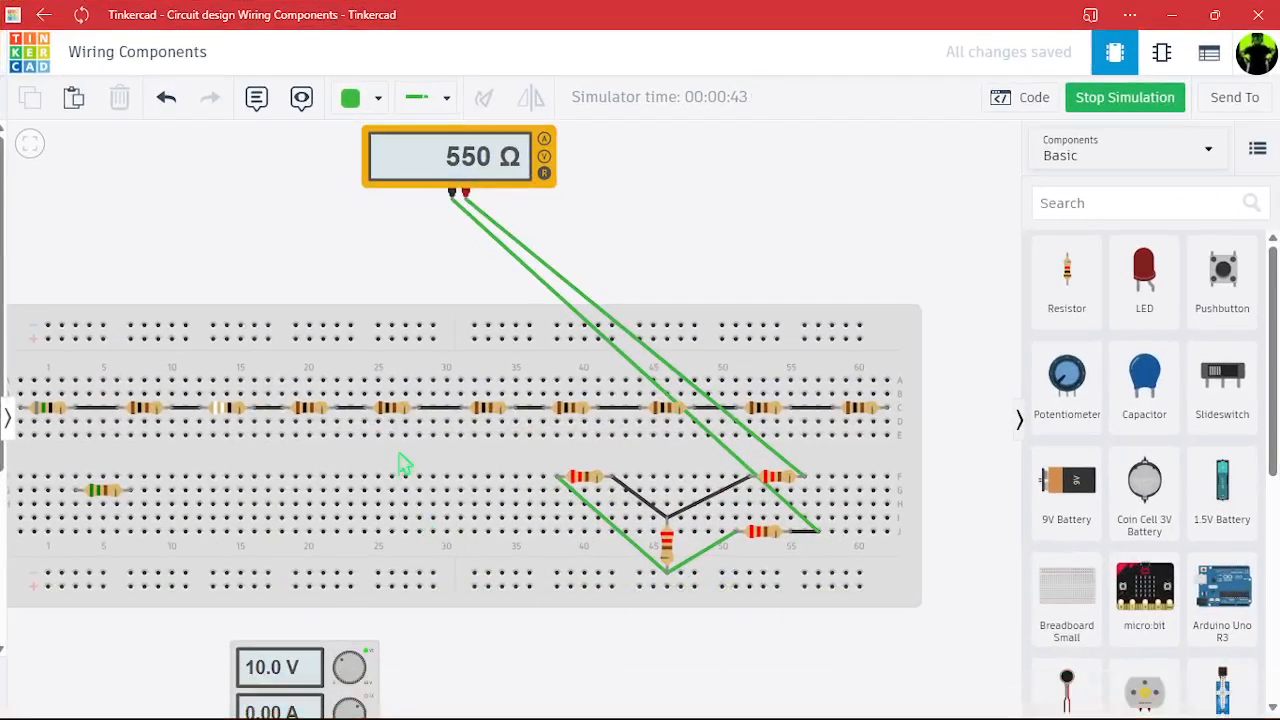
{"action": "left_click", "coordinate": [410, 463]}
{"action": "left_click", "coordinate": [804, 664]}
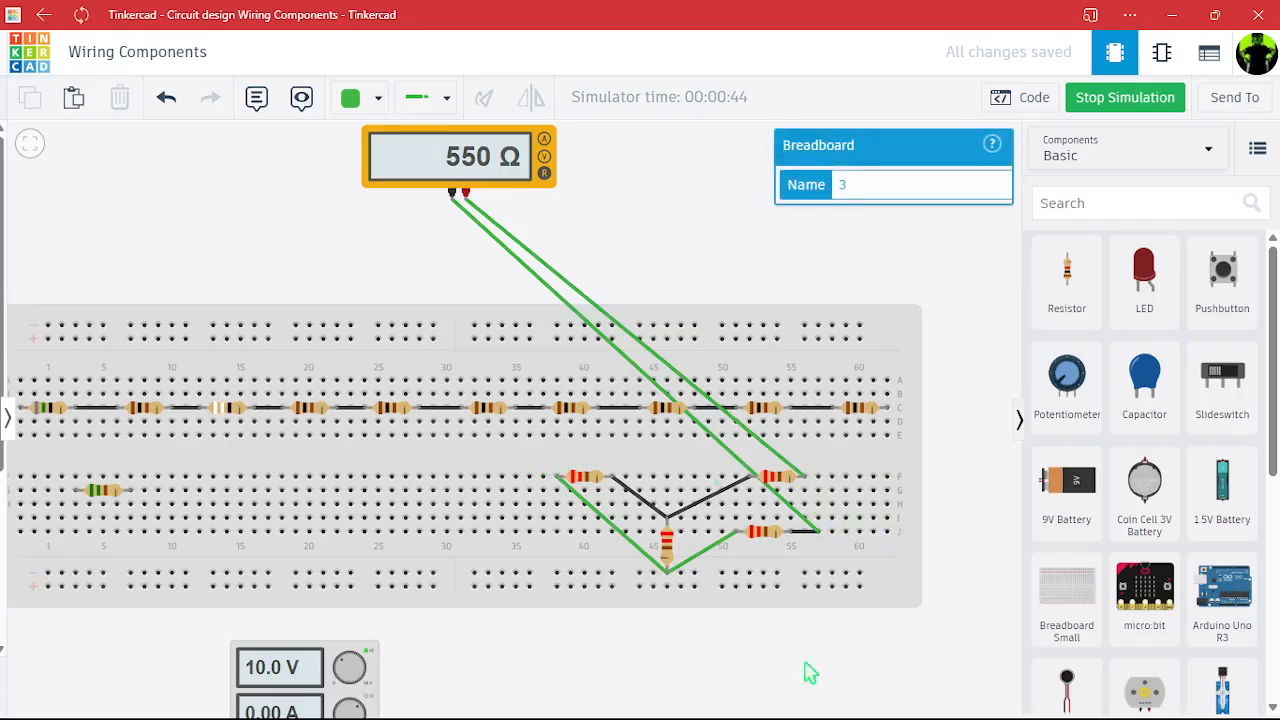
Set the resistance of the separate row G resistor near column 5 to 546 Ω.
{"action": "left_click_drag", "start_coordinate": [657, 683], "coordinate": [842, 573]}
{"action": "left_click", "coordinate": [420, 450]}
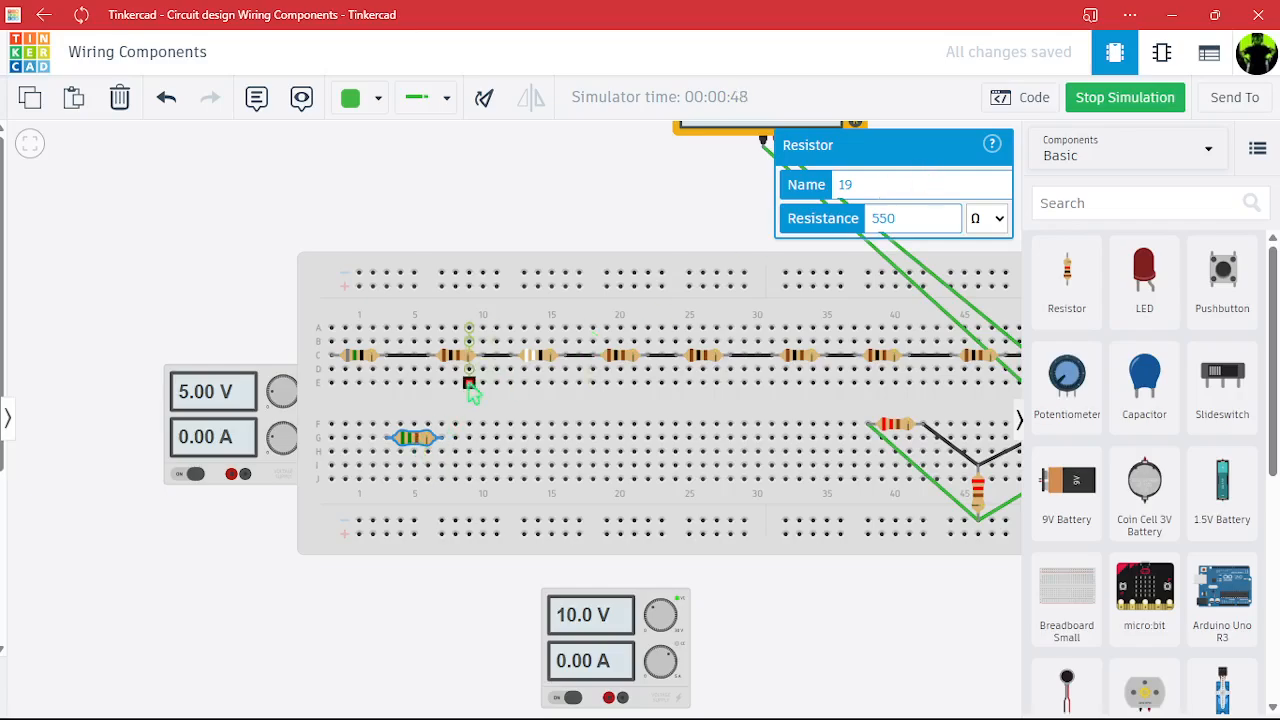
{"action": "left_click", "coordinate": [917, 222]}
{"action": "left_click", "coordinate": [917, 222]}
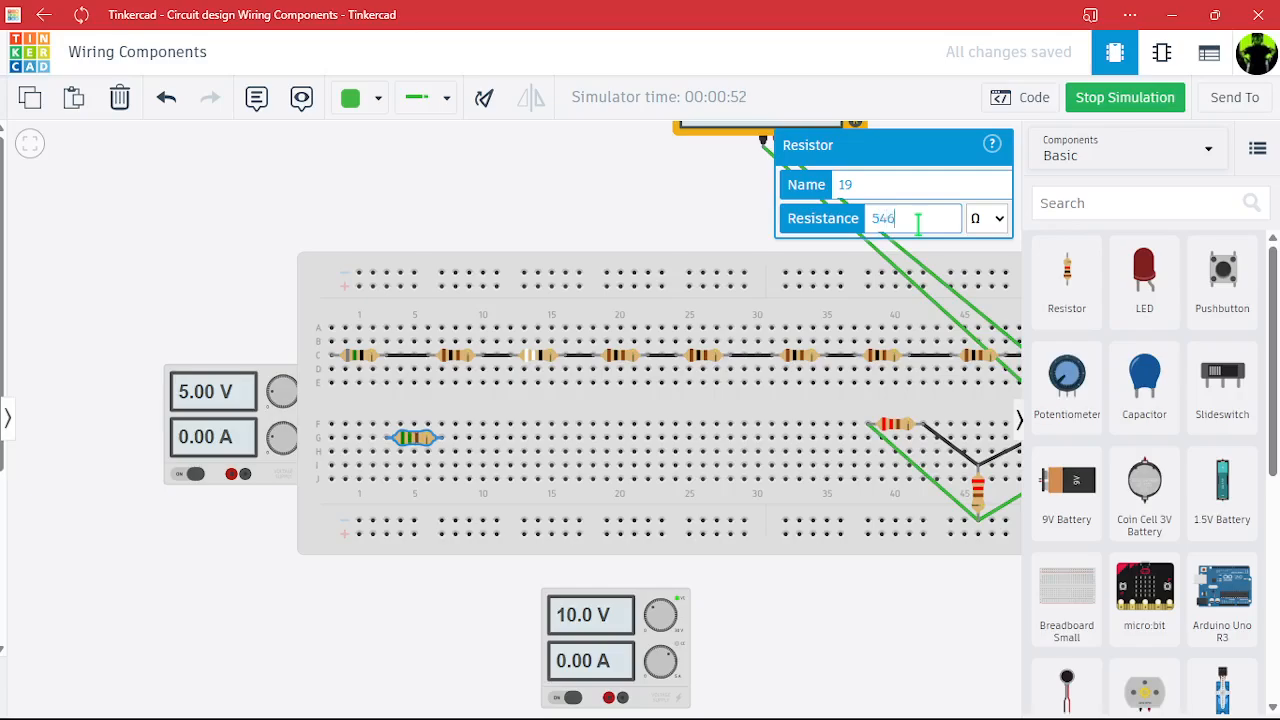
{"action": "left_click", "coordinate": [825, 627]}
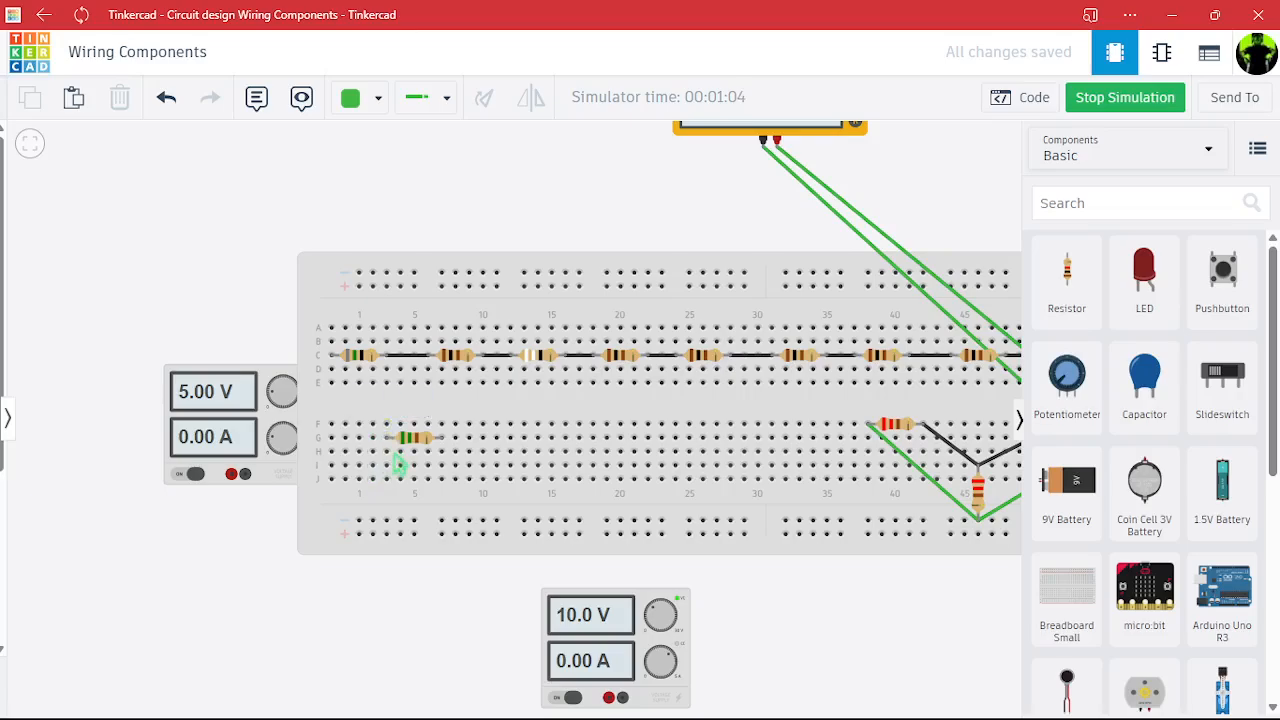
Stop the simulation and add a green wire in row J from column 3 to column 7, below the 546 Ω resistor.
{"action": "left_click", "coordinate": [443, 510]}
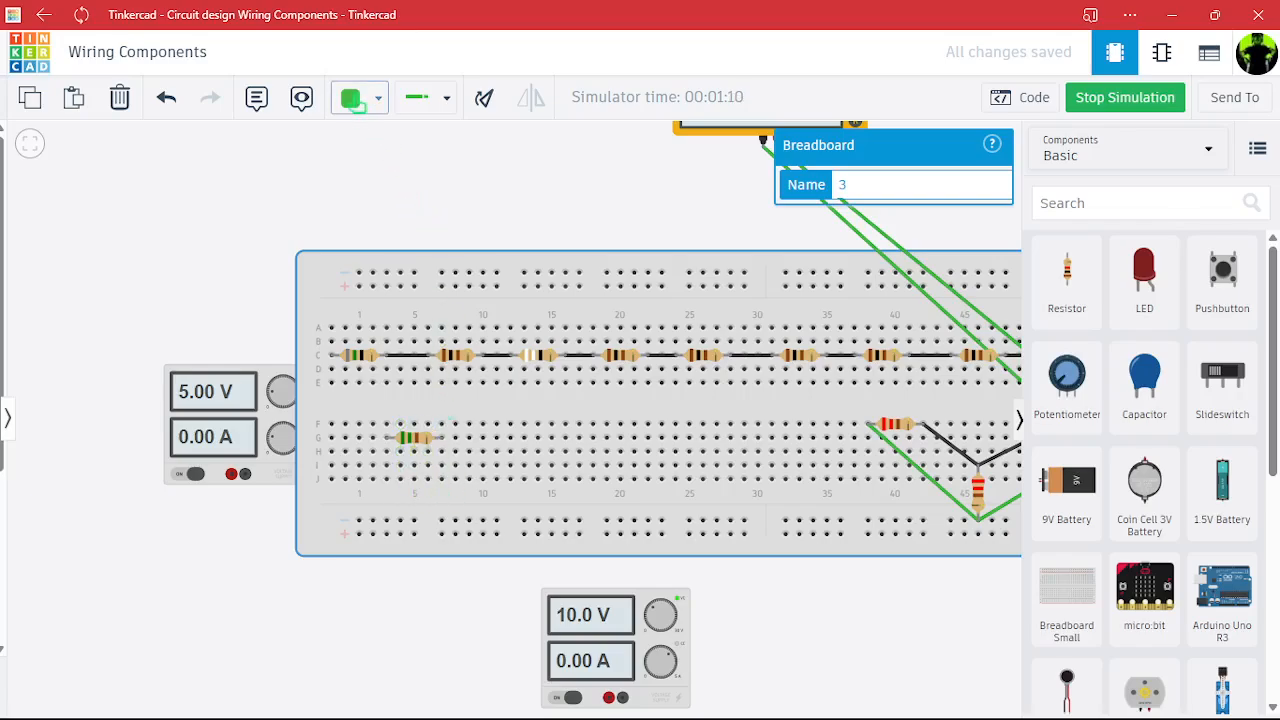
{"action": "left_click", "coordinate": [360, 98]}
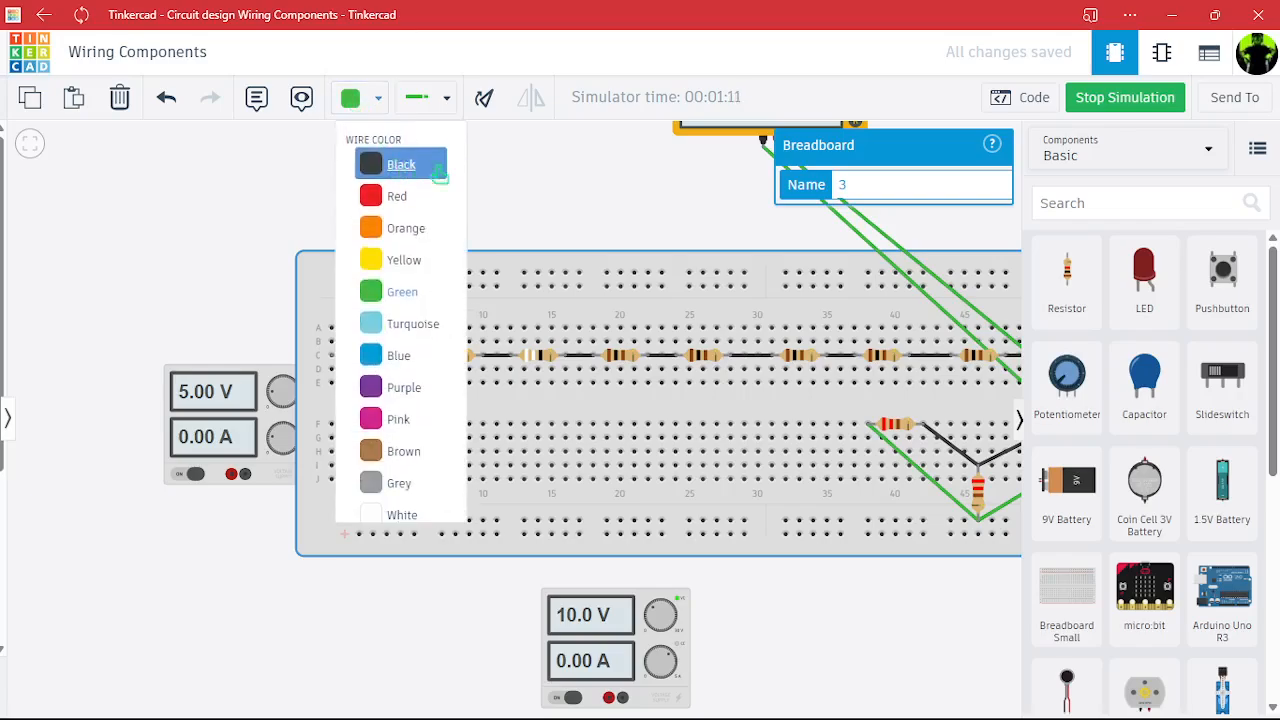
{"action": "left_click", "coordinate": [1100, 100]}
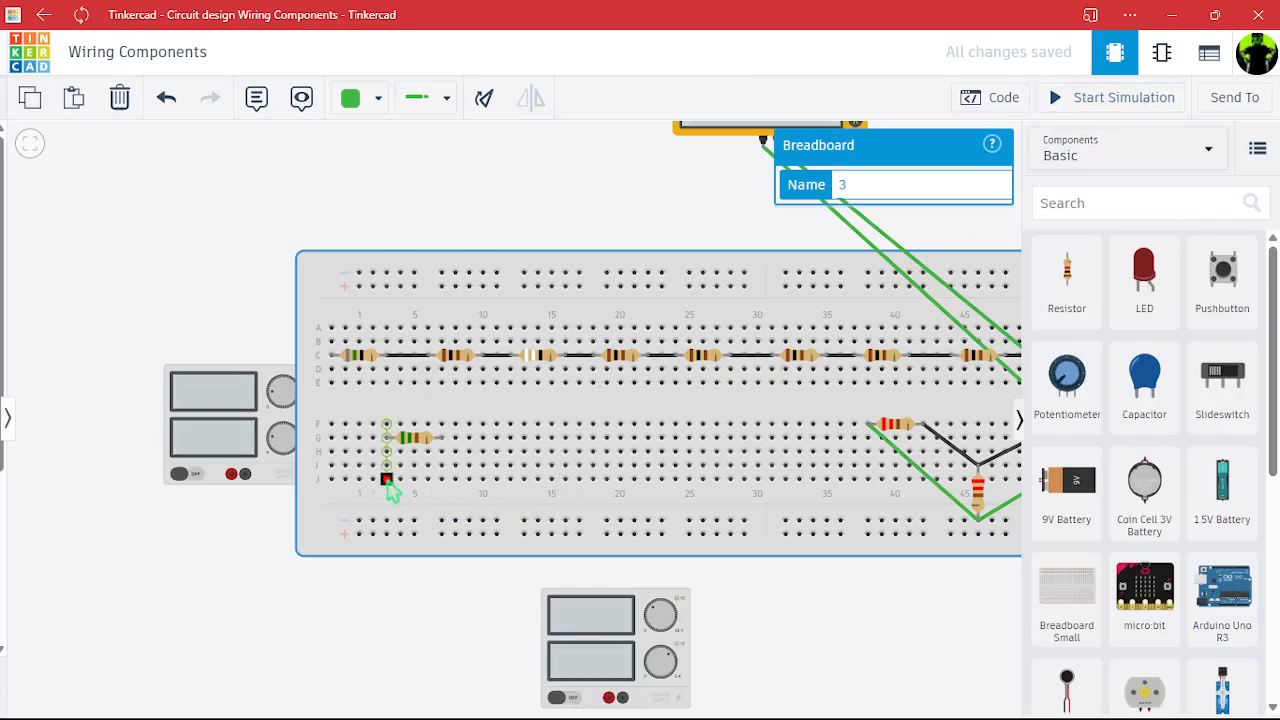
{"action": "left_click", "coordinate": [418, 443]}
{"action": "left_click", "coordinate": [385, 479]}
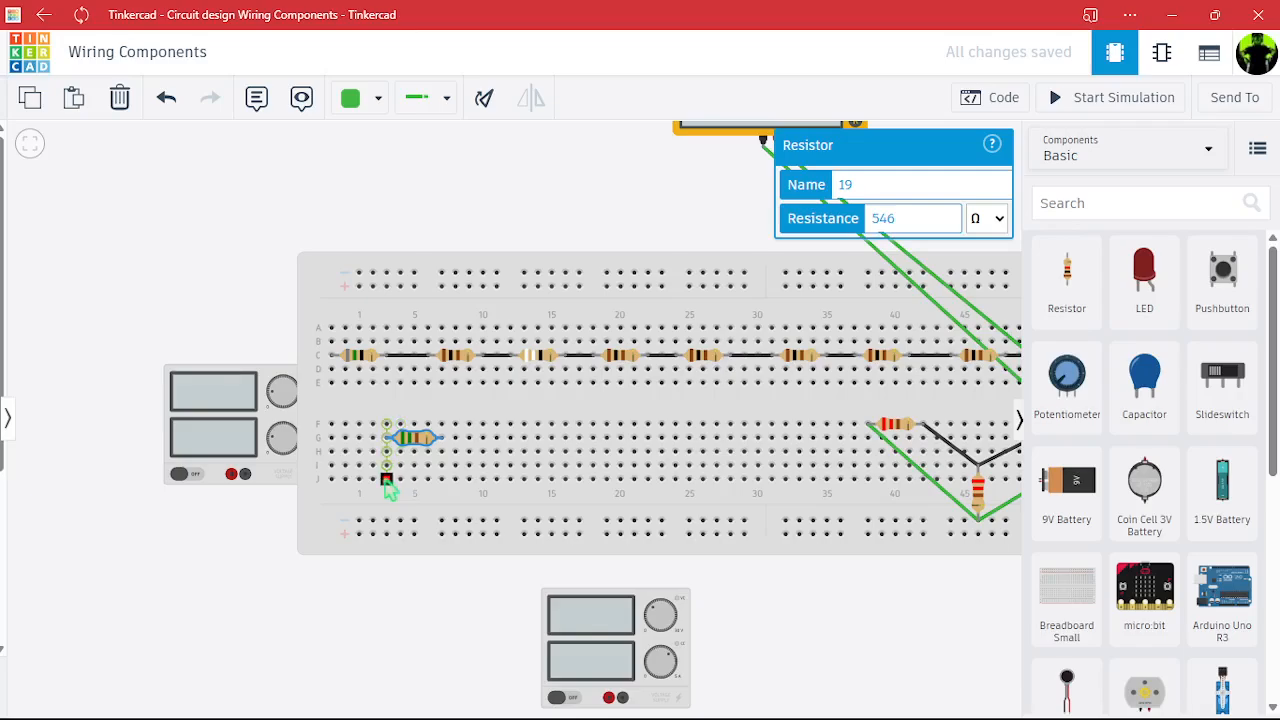
{"action": "left_click", "coordinate": [443, 480]}
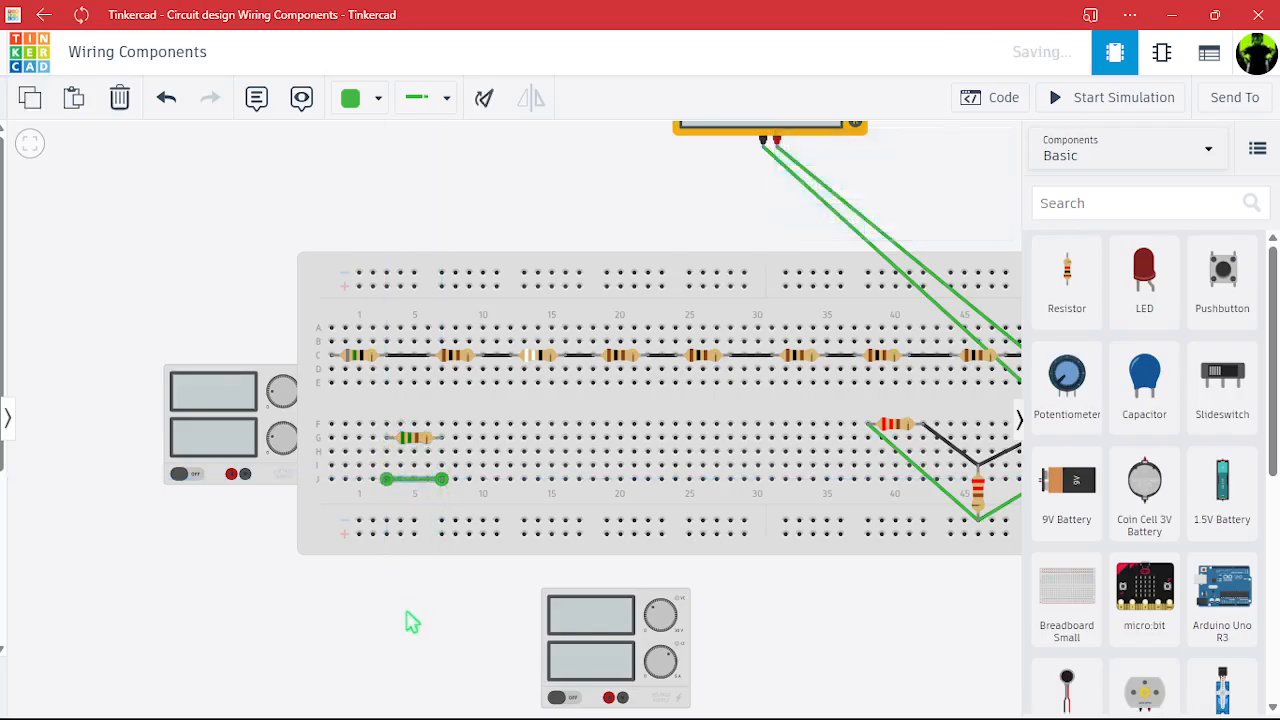
Switch to EEE-1102.pdf and circle the return wire between the source and terminal b in Figure 8.4.
{"action": "mouse_move", "coordinate": [853, 706]}
{"action": "left_click", "coordinate": [806, 697]}
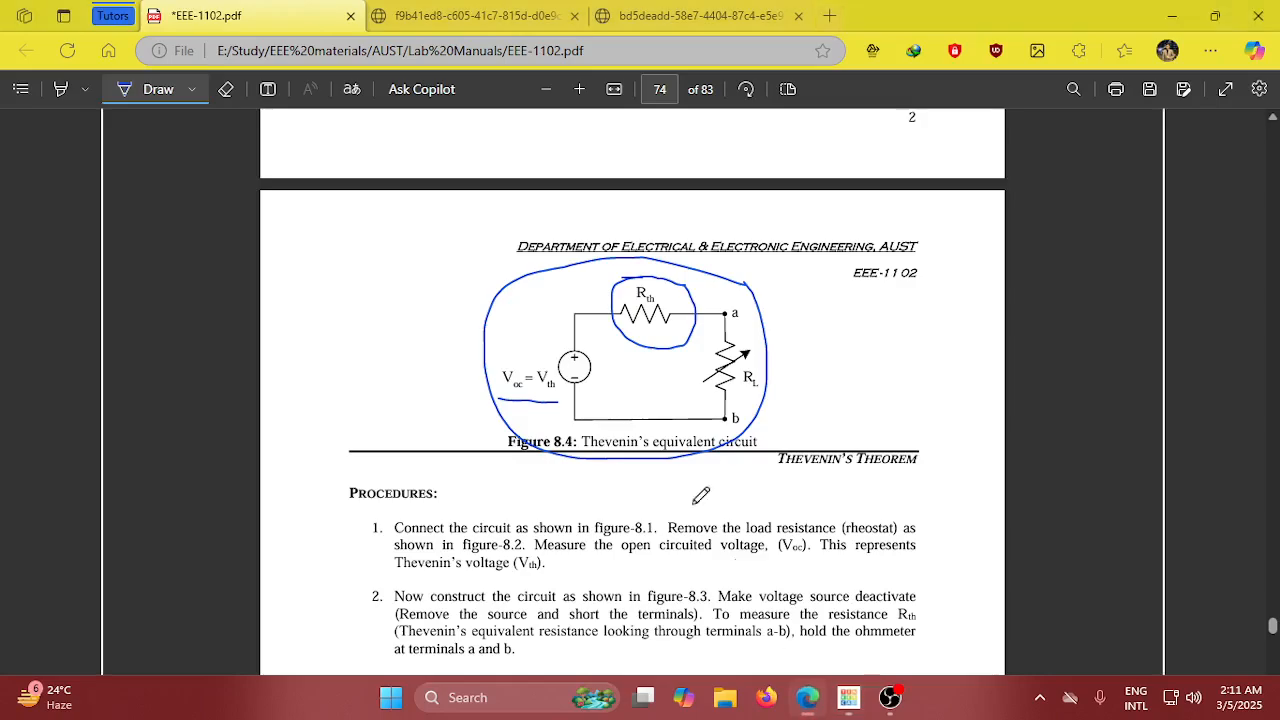
{"action": "mouse_move", "coordinate": [731, 405]}
{"action": "left_mouse_down"}
{"action": "mouse_move", "coordinate": [550, 408]}
{"action": "mouse_move", "coordinate": [615, 432]}
{"action": "mouse_move", "coordinate": [724, 420]}
{"action": "left_mouse_up"}
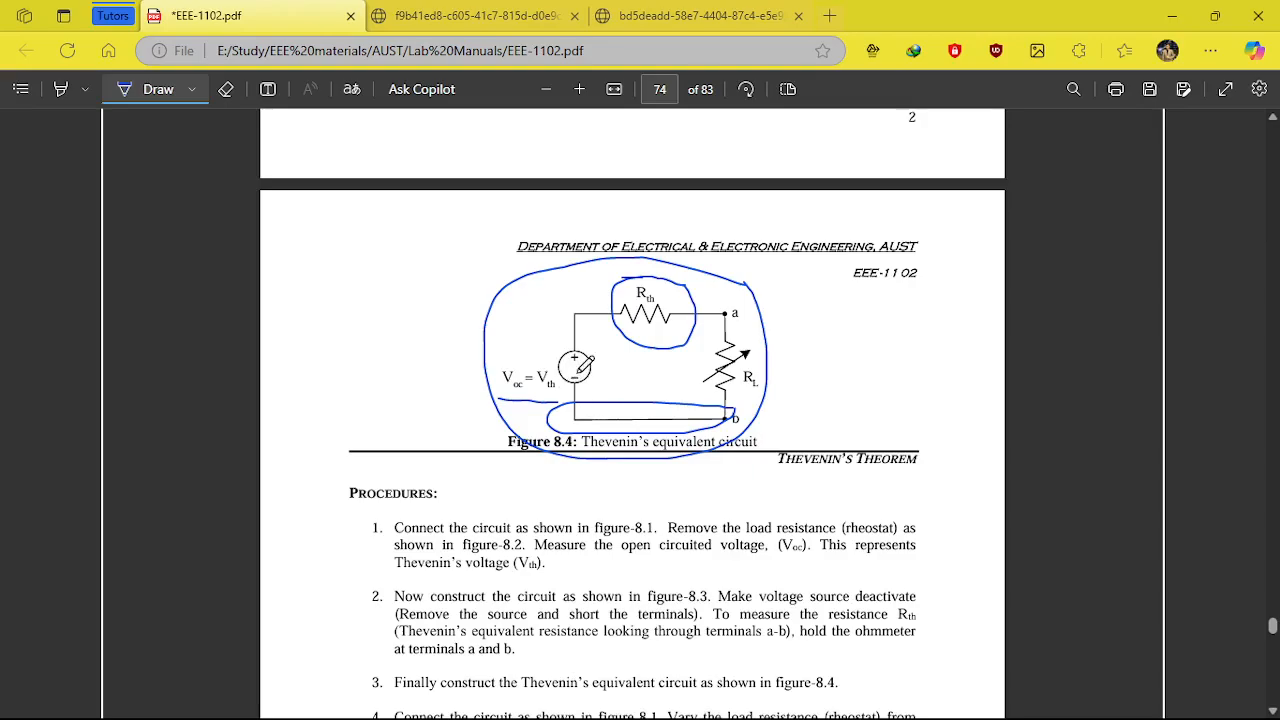
In Tinkercad, wire power supply E2's negative terminal to row J, column 3, and its positive terminal to the 546 Ω resistor's column 3 end.
{"action": "left_click", "coordinate": [848, 697]}
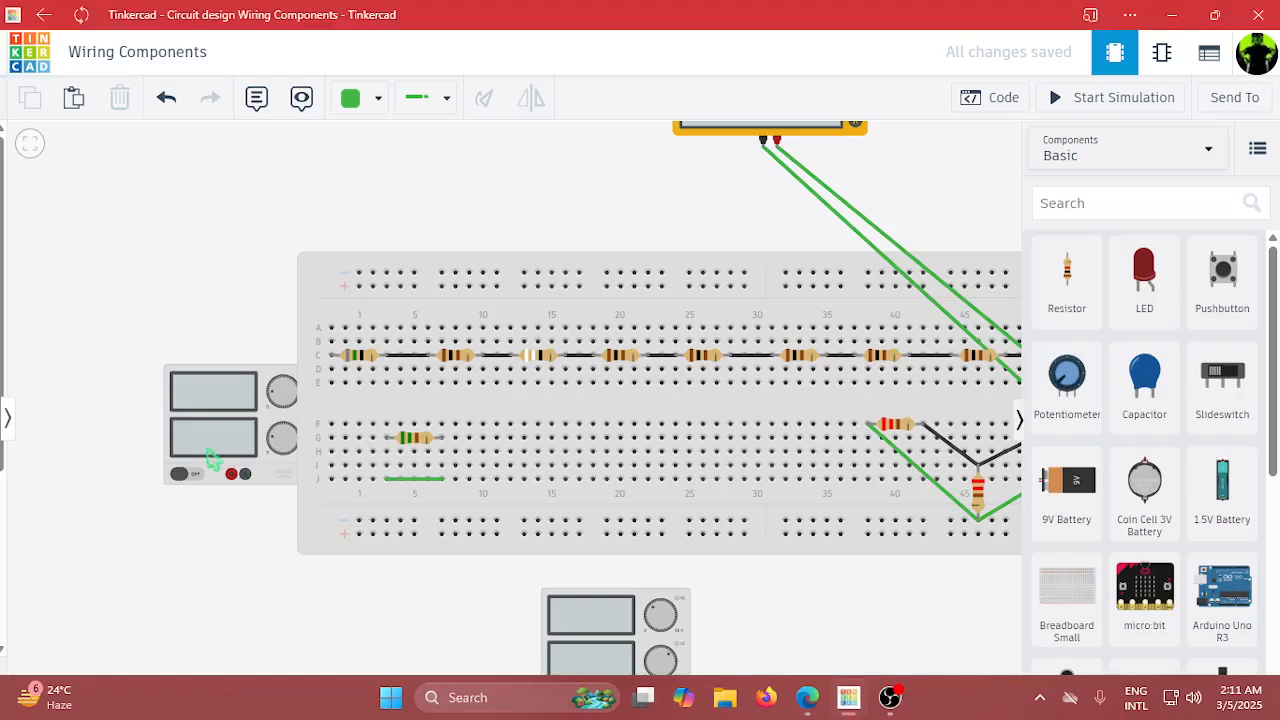
{"action": "left_click", "coordinate": [245, 474]}
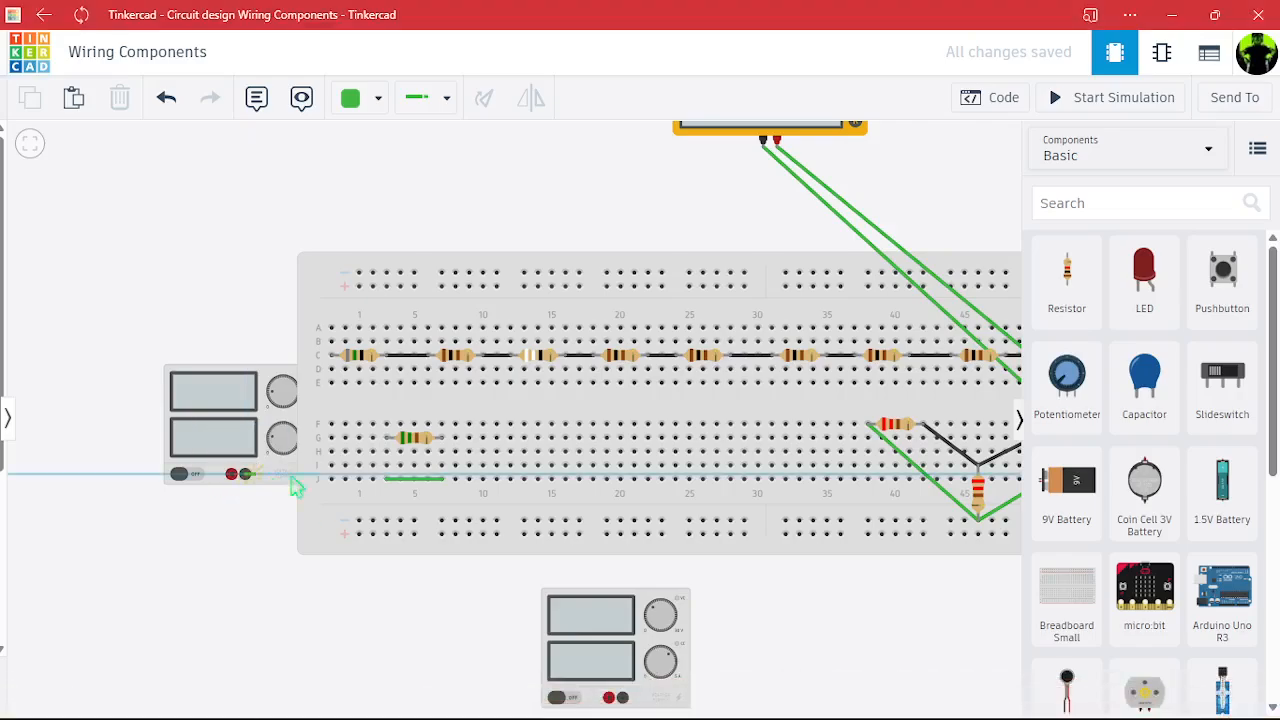
{"action": "left_click", "coordinate": [386, 480]}
{"action": "left_click", "coordinate": [377, 595]}
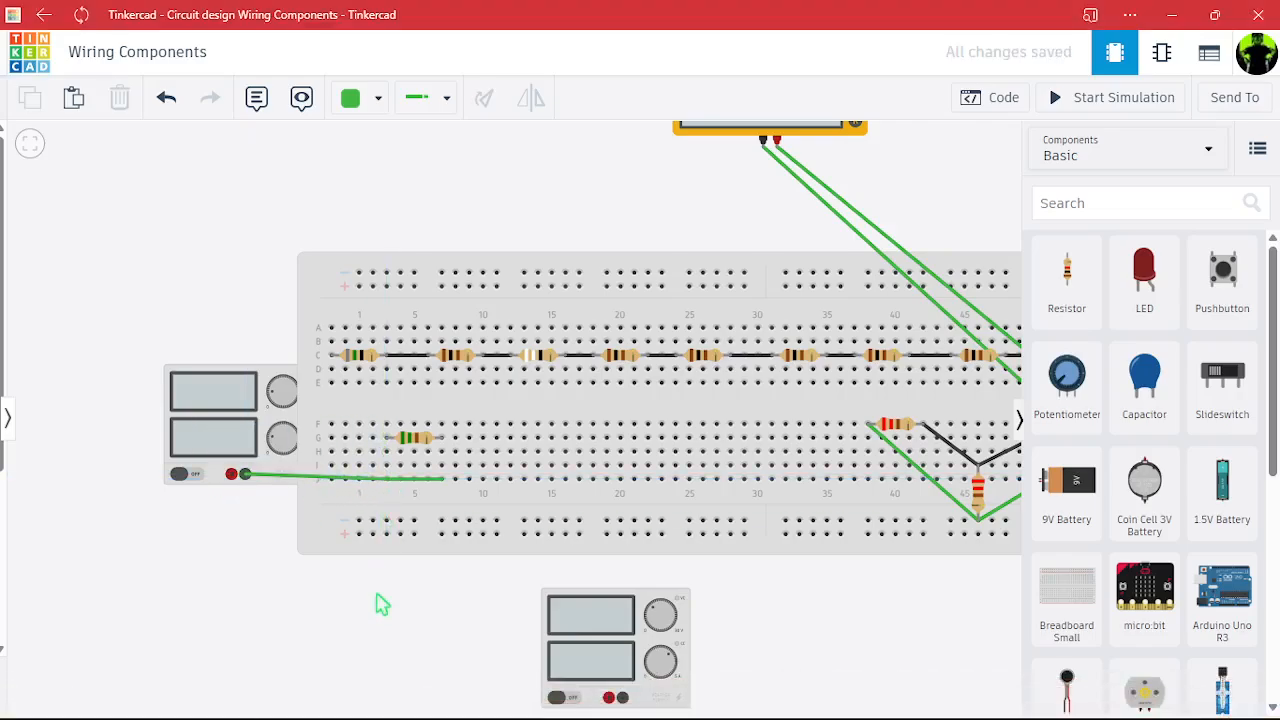
{"action": "left_click", "coordinate": [231, 474]}
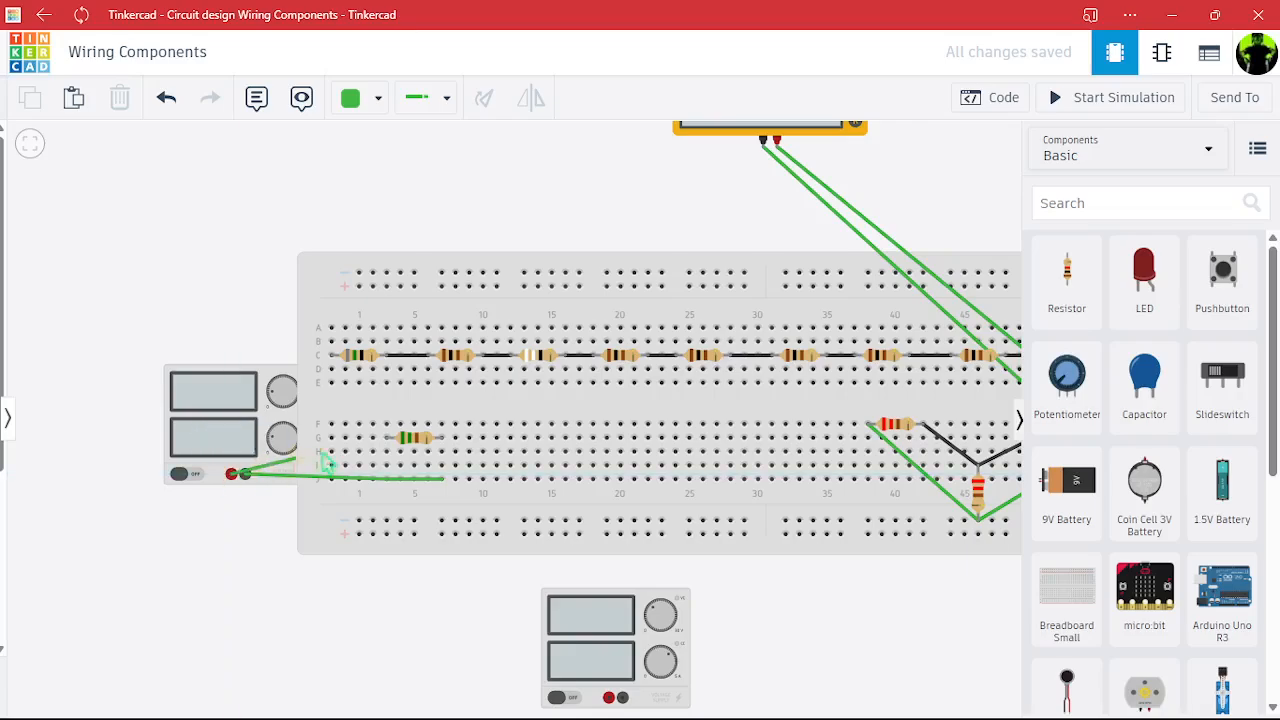
{"action": "left_click", "coordinate": [388, 440]}
{"action": "left_click", "coordinate": [399, 599]}
Set the voltage of power supply E2 beside the breadboard to 5.2 V.
{"action": "left_click", "coordinate": [213, 432]}
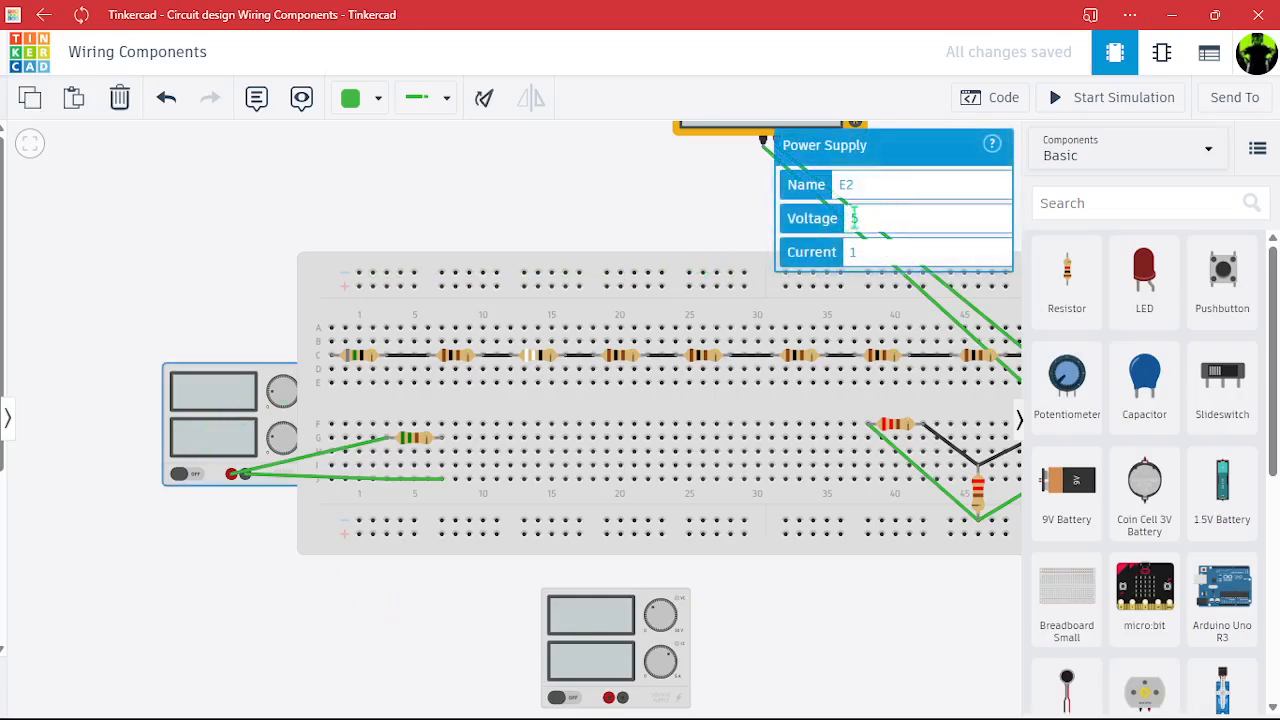
{"action": "left_click", "coordinate": [708, 189]}
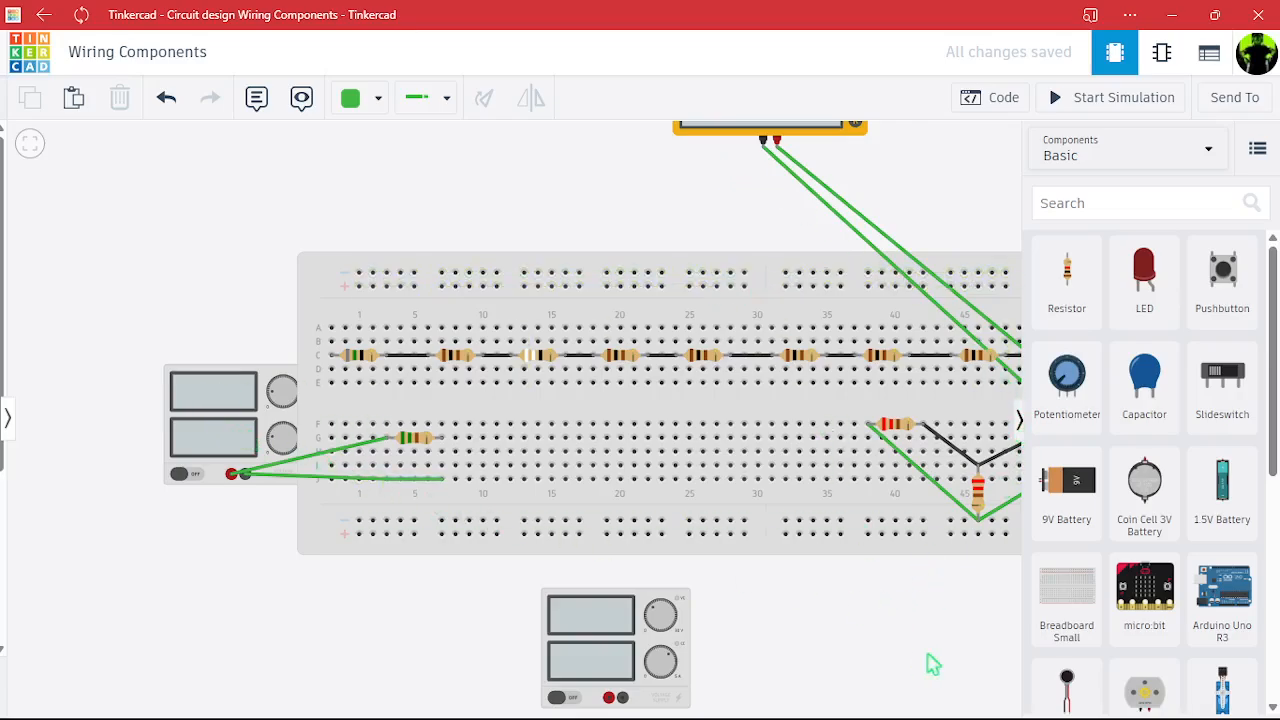
{"action": "left_click_drag", "start_coordinate": [926, 623], "coordinate": [881, 654]}
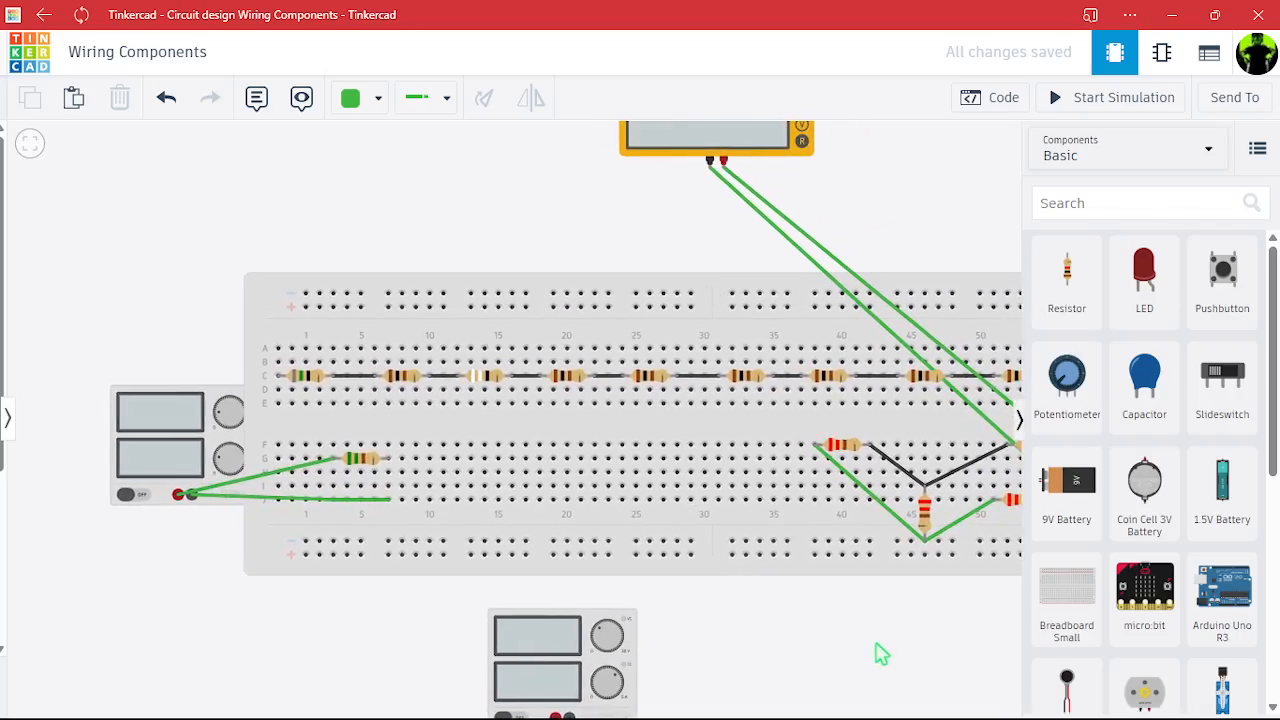
{"action": "left_click", "coordinate": [190, 426]}
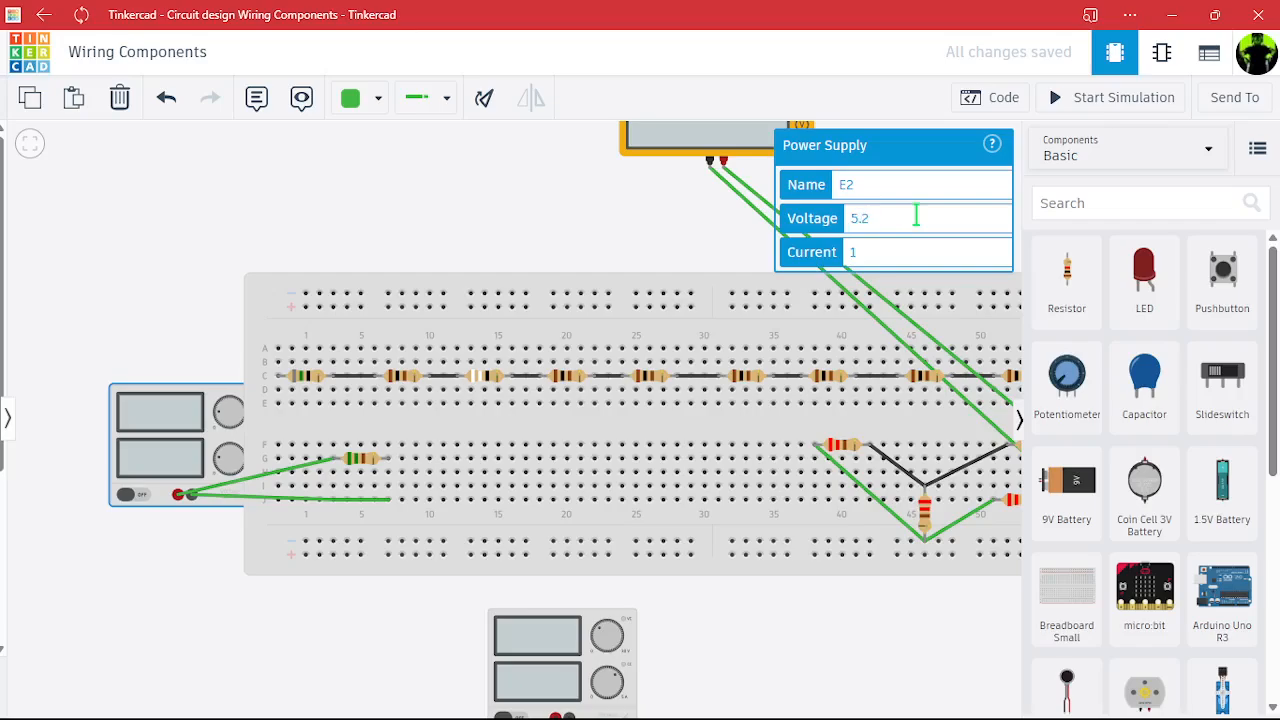
{"action": "key", "text": "Return"}
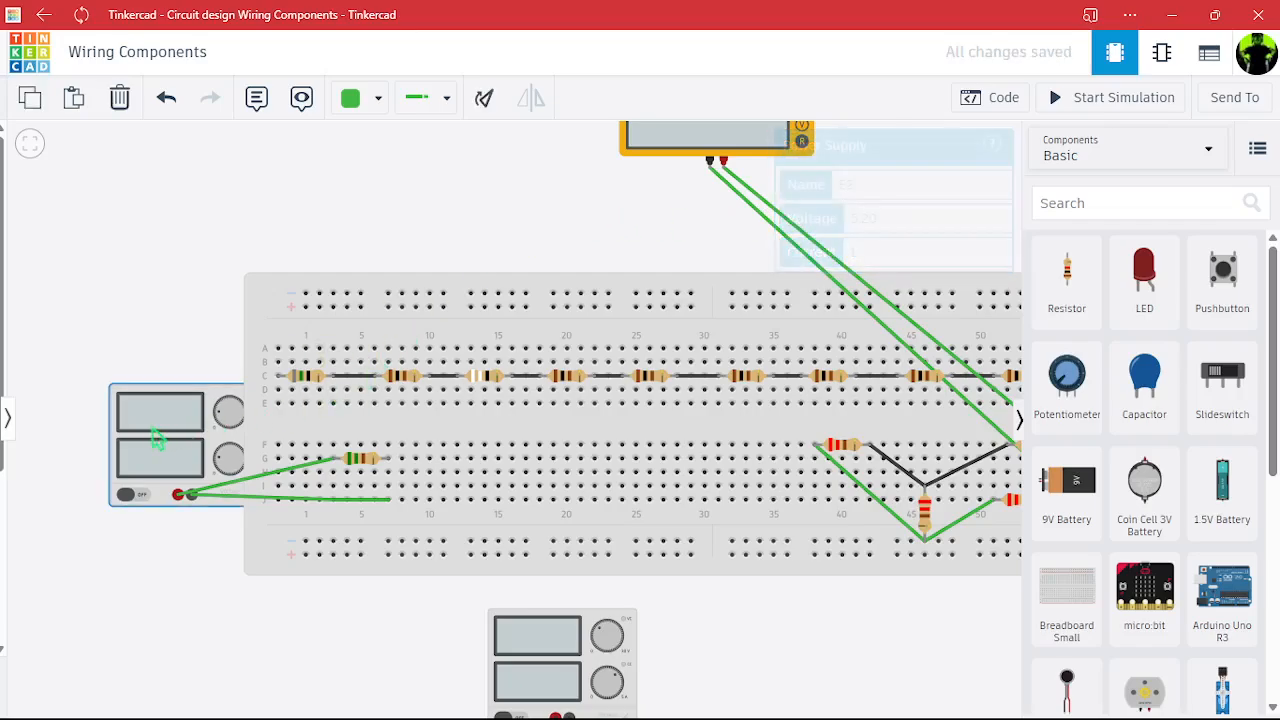
{"action": "left_click", "coordinate": [289, 214]}
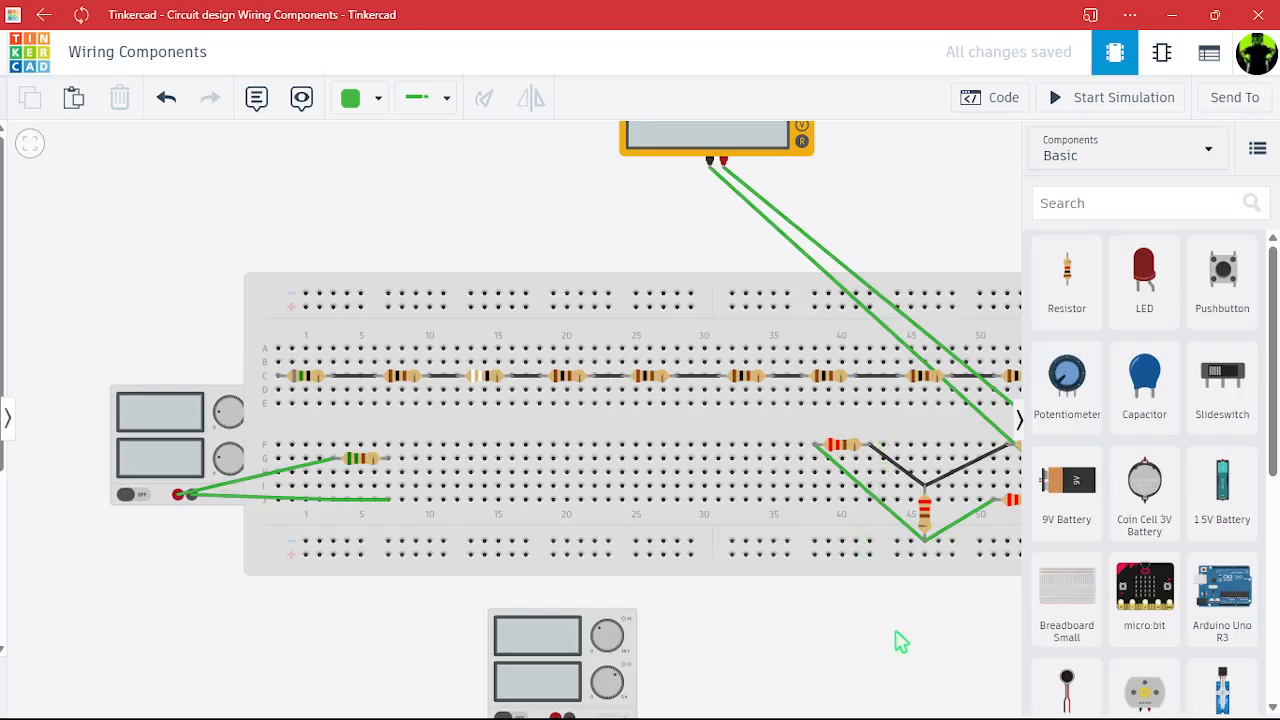
Inspect the resistance values of the first four resistors in the row C series chain.
{"action": "scroll", "coordinate": [900, 640], "scroll_direction": "down", "scroll_amount": 5}
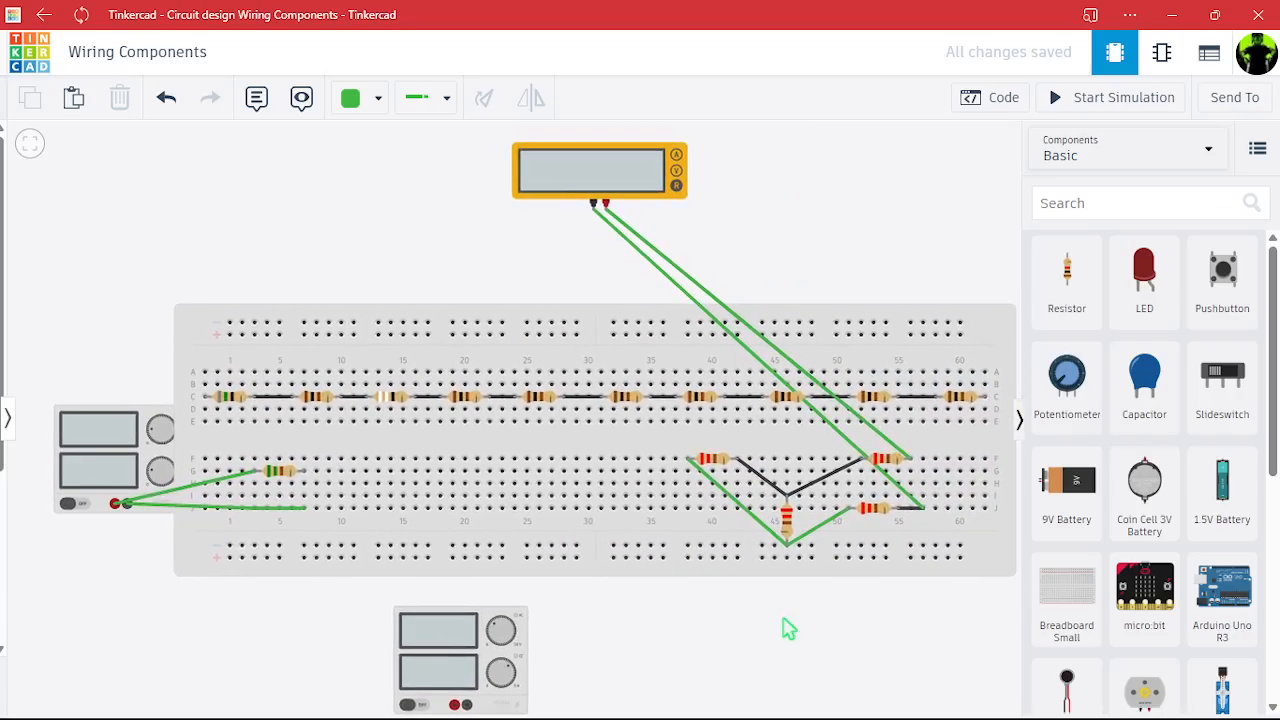
{"action": "left_click", "coordinate": [229, 400]}
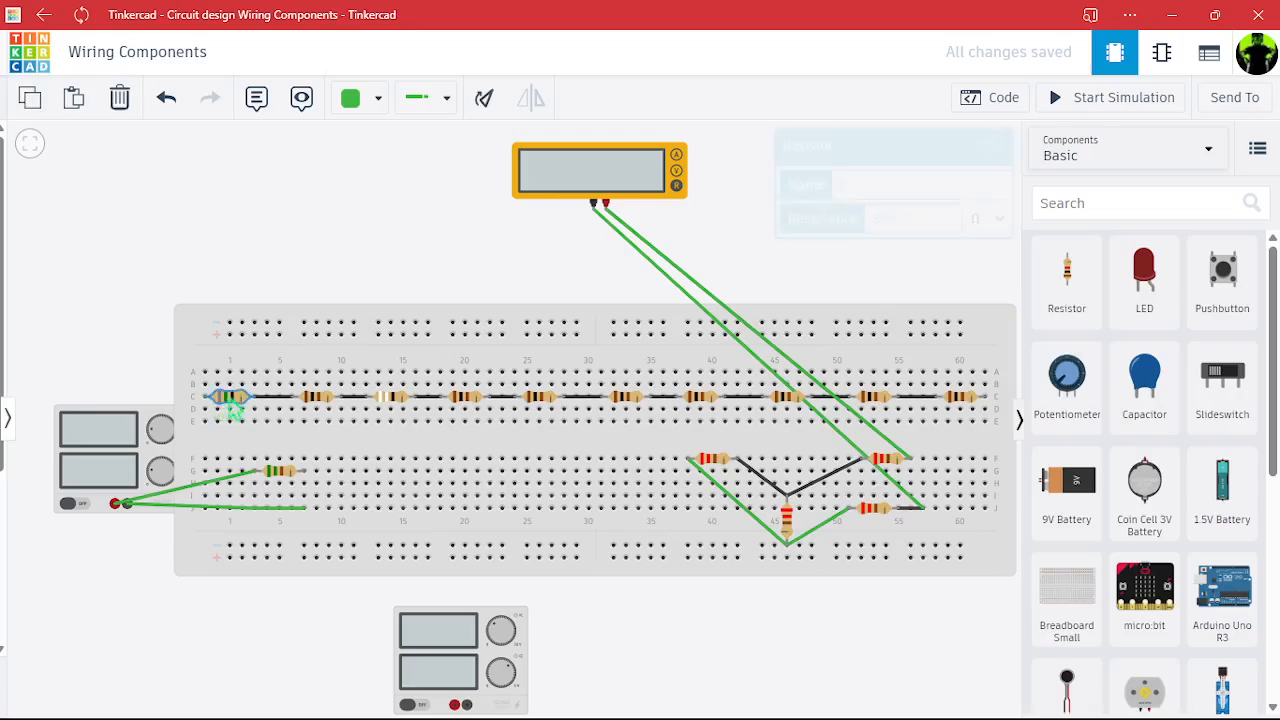
{"action": "left_click", "coordinate": [316, 398]}
{"action": "left_click", "coordinate": [400, 400]}
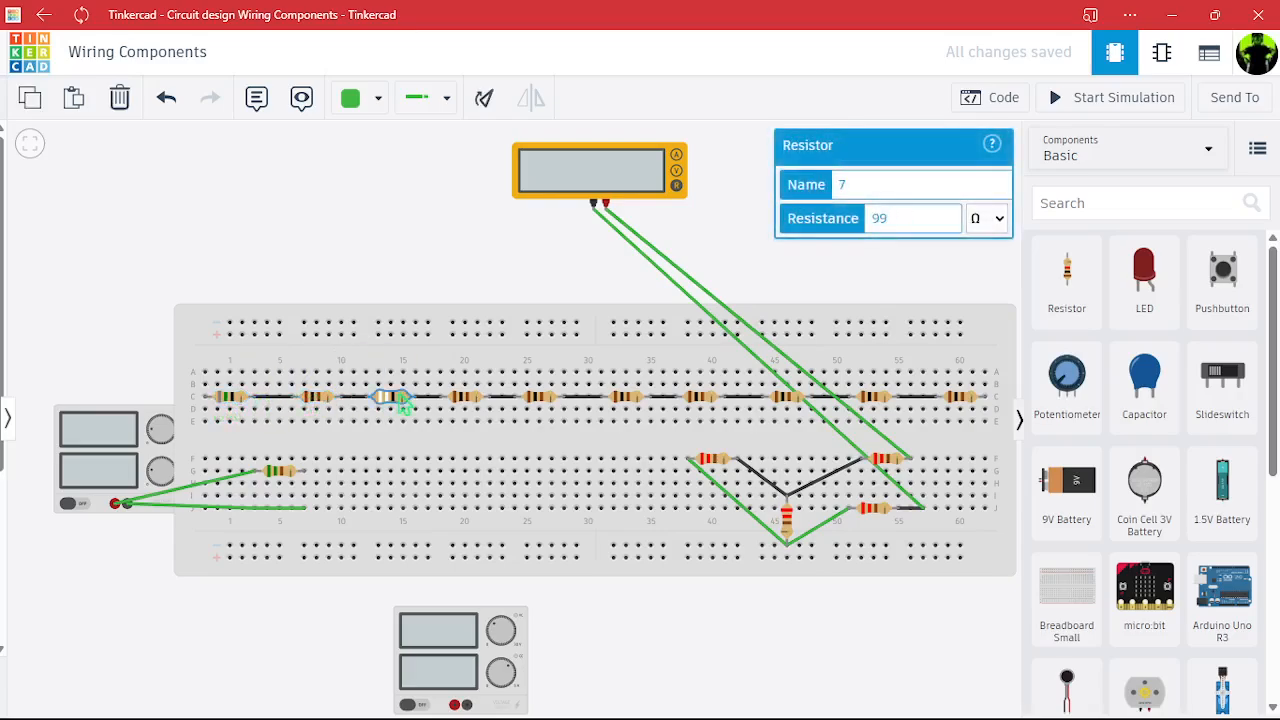
{"action": "left_click", "coordinate": [466, 400]}
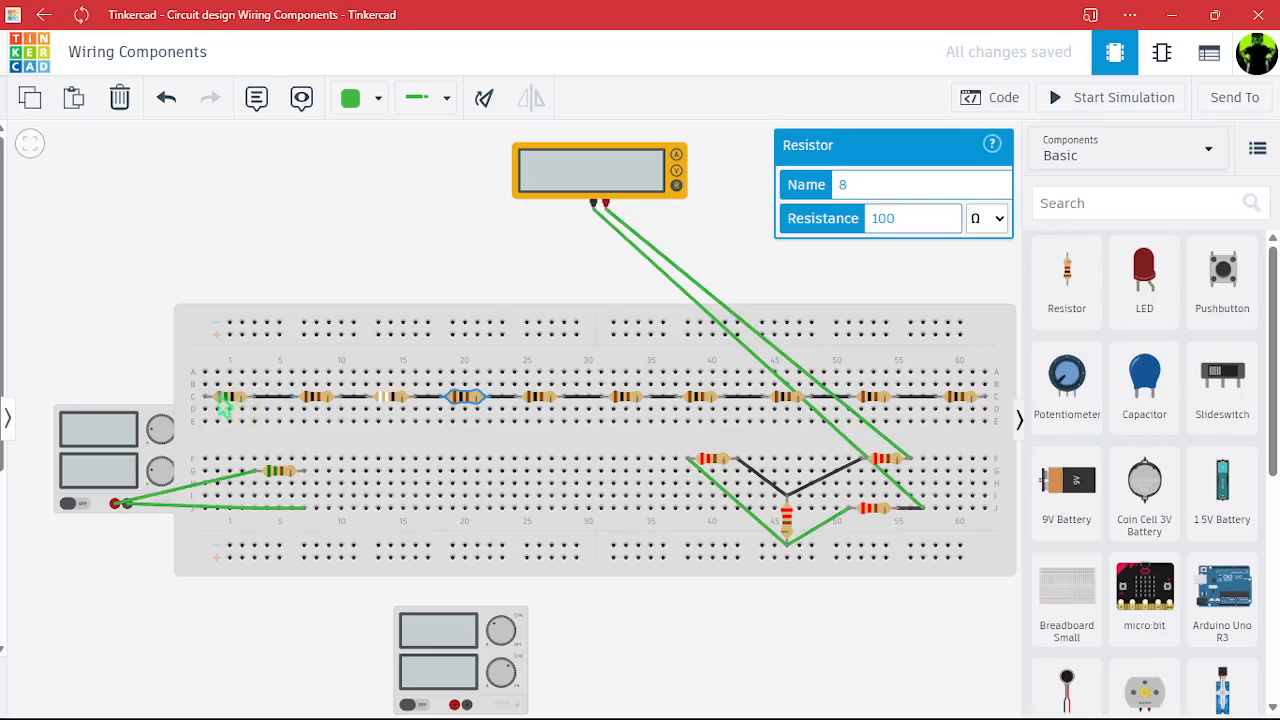
{"action": "left_click", "coordinate": [726, 591]}
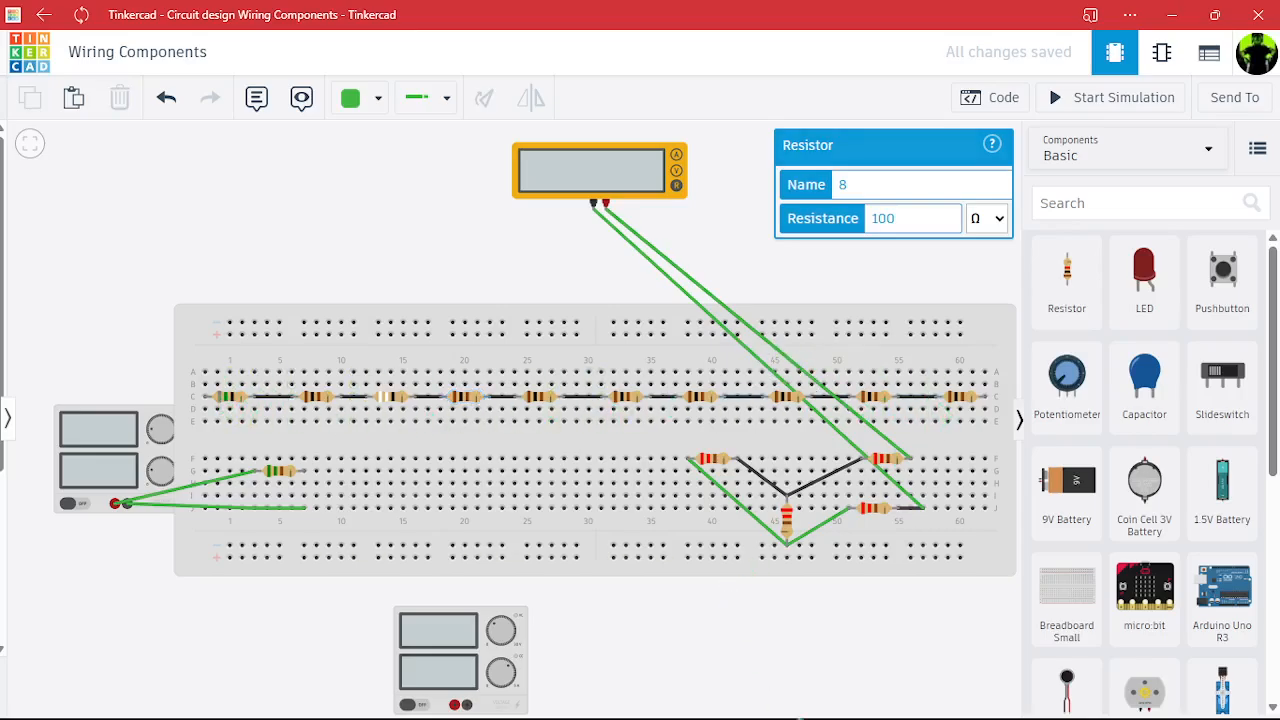
Switch to the browser, examine the measured load resistances and voltages in Table 8.1, and return to Tinkercad.
{"action": "left_click", "coordinate": [848, 700]}
{"action": "left_click", "coordinate": [849, 700]}
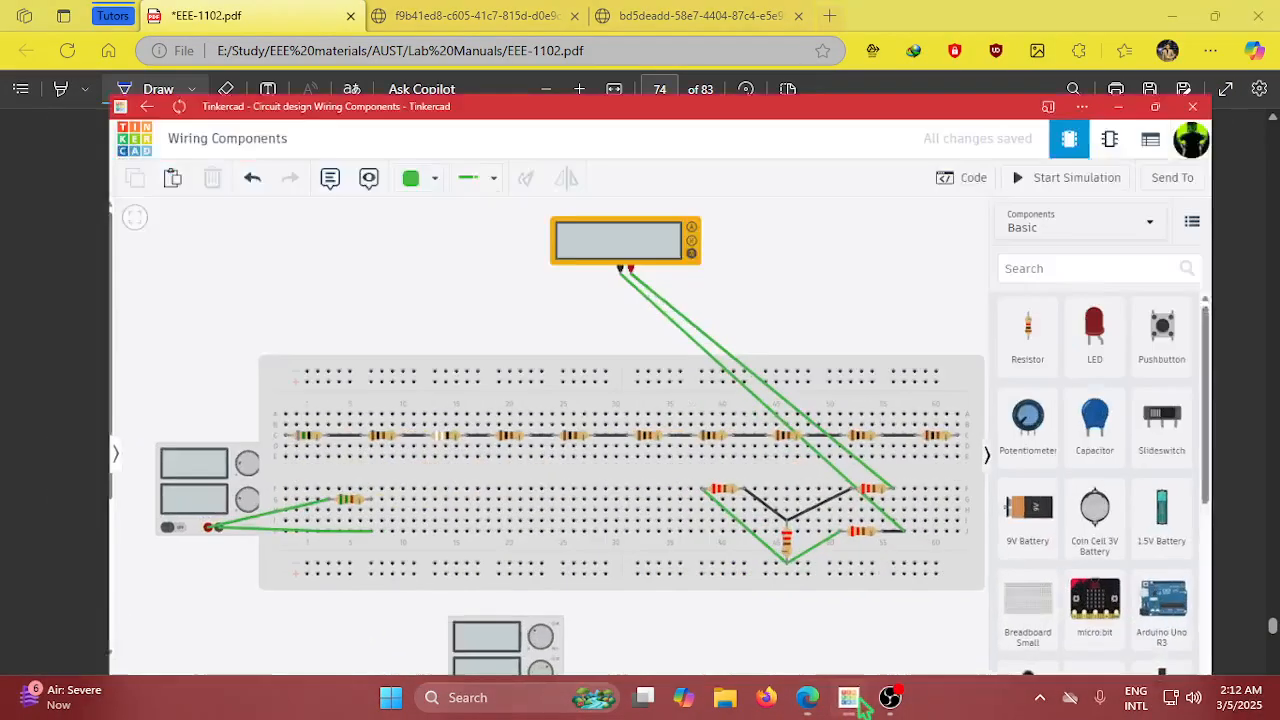
{"action": "left_click", "coordinate": [848, 700]}
{"action": "left_click", "coordinate": [437, 14]}
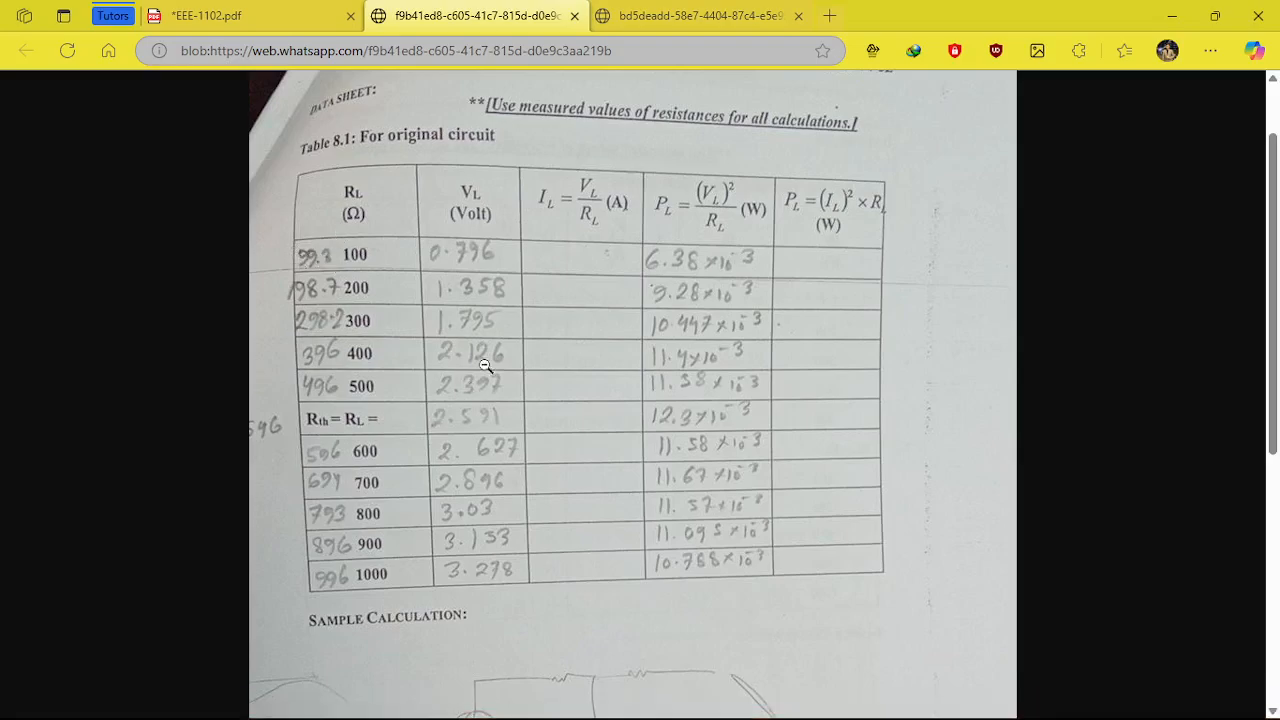
{"action": "left_click", "coordinate": [850, 700]}
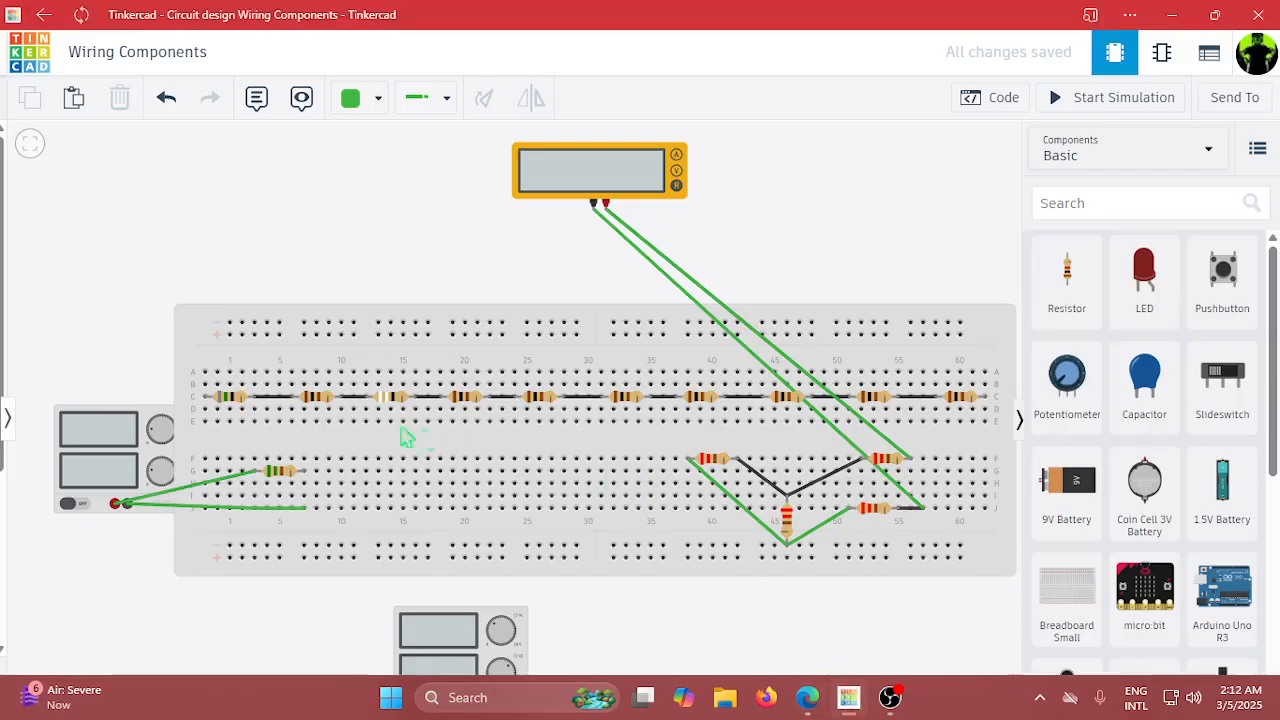
Set the first resistor in row C to 99.3 Ω and recheck the load values in Table 8.1.
{"action": "left_click", "coordinate": [229, 400]}
{"action": "left_click", "coordinate": [915, 218]}
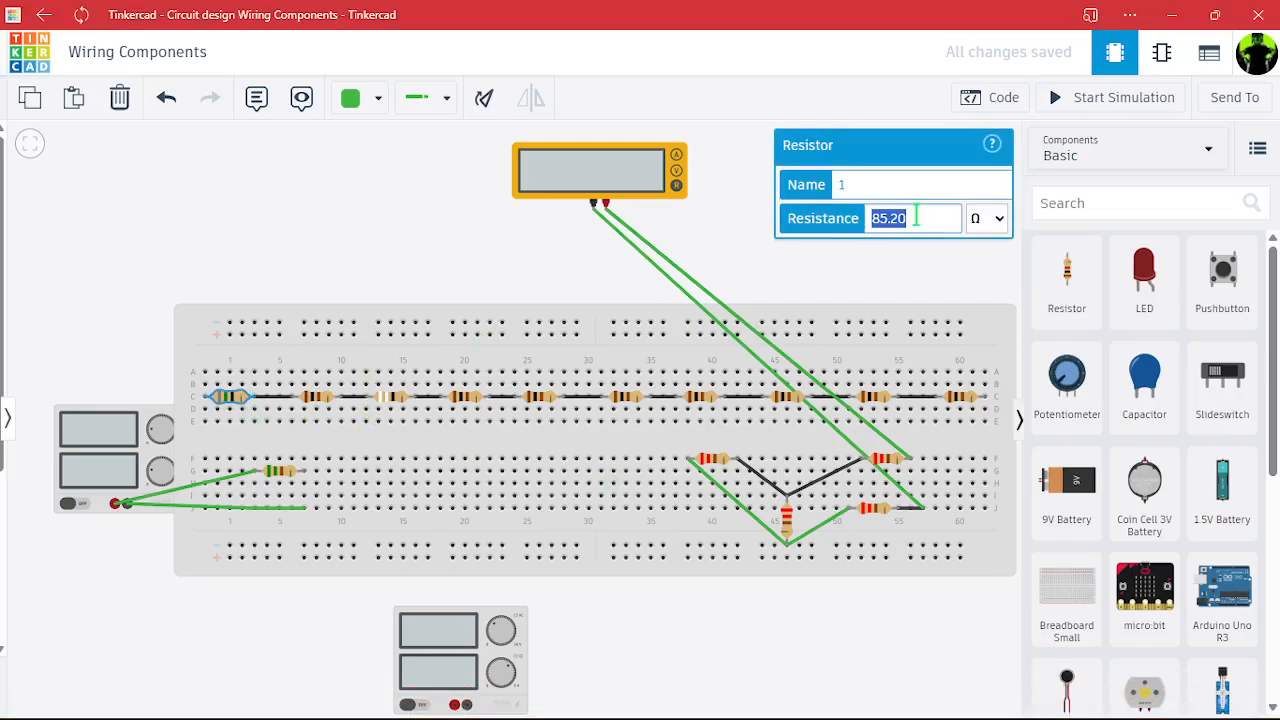
{"action": "type", "text": "99.3"}
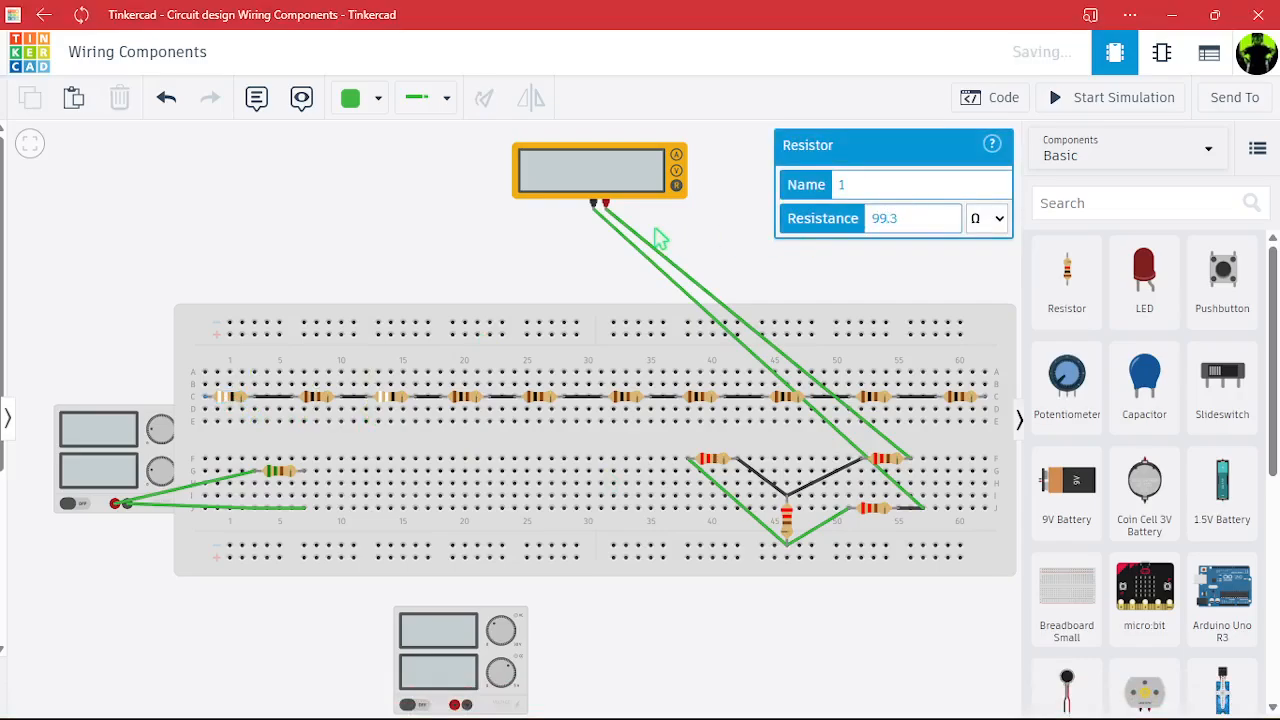
{"action": "left_click", "coordinate": [666, 240]}
{"action": "left_click", "coordinate": [810, 700]}
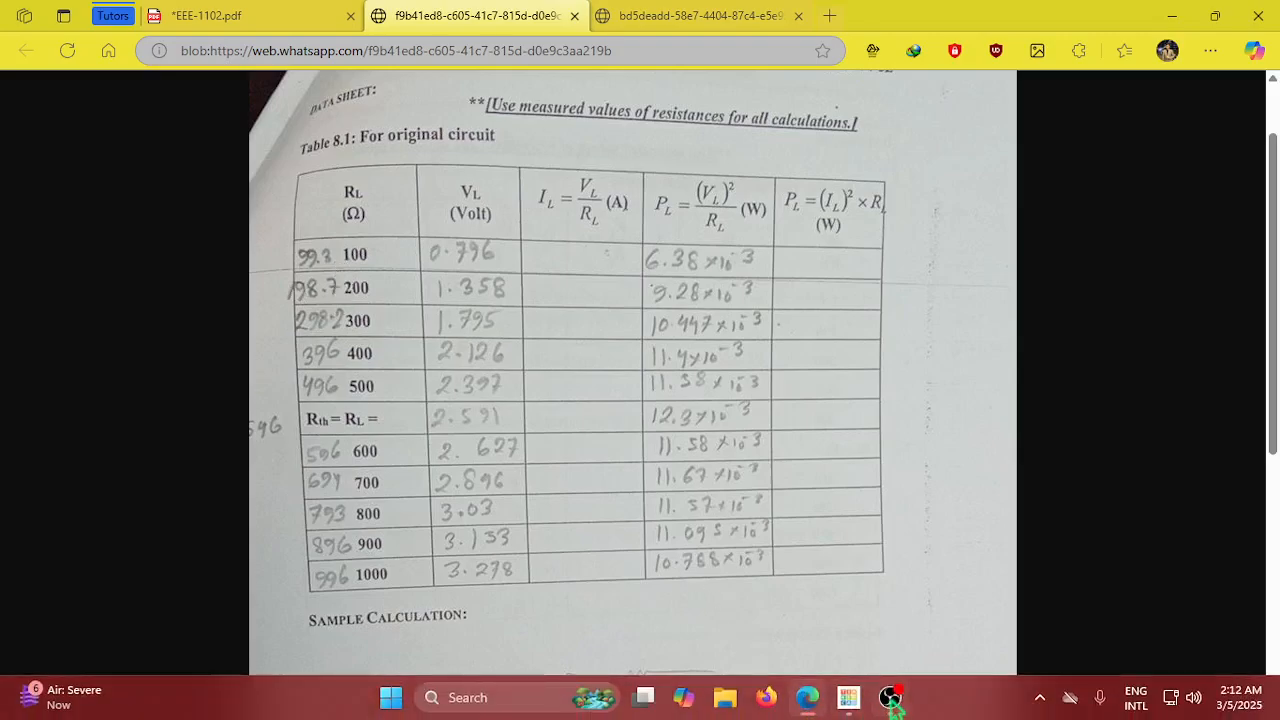
{"action": "left_click", "coordinate": [850, 705]}
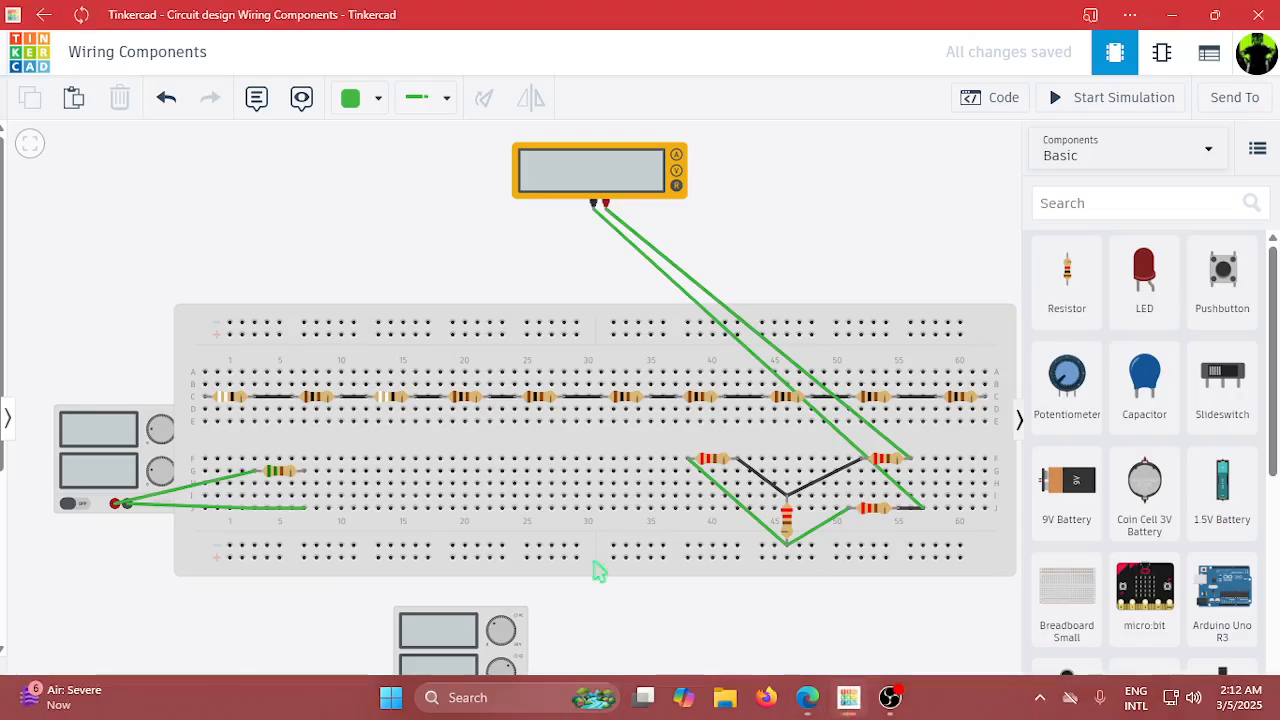
Set the resistance of the second resistor in the row C series chain to 99.4 Ω.
{"action": "left_click", "coordinate": [316, 397]}
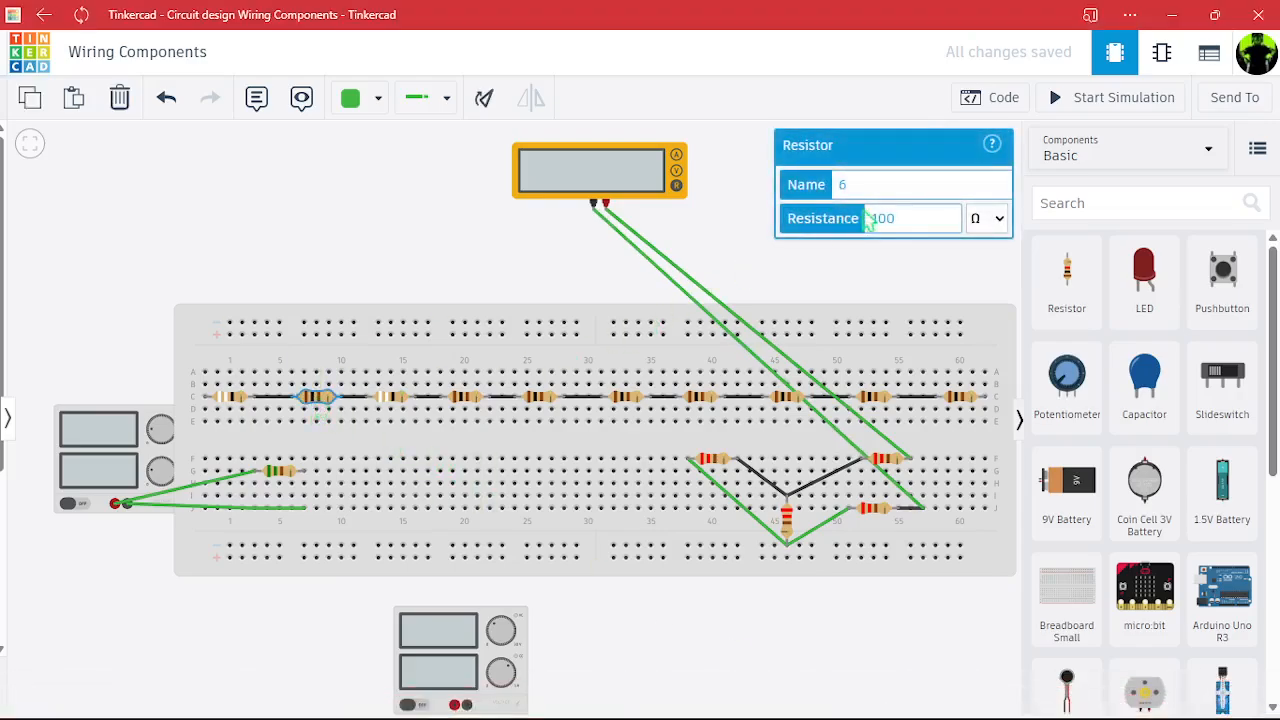
{"action": "double_click", "coordinate": [924, 218]}
{"action": "type", "text": "99.4"}
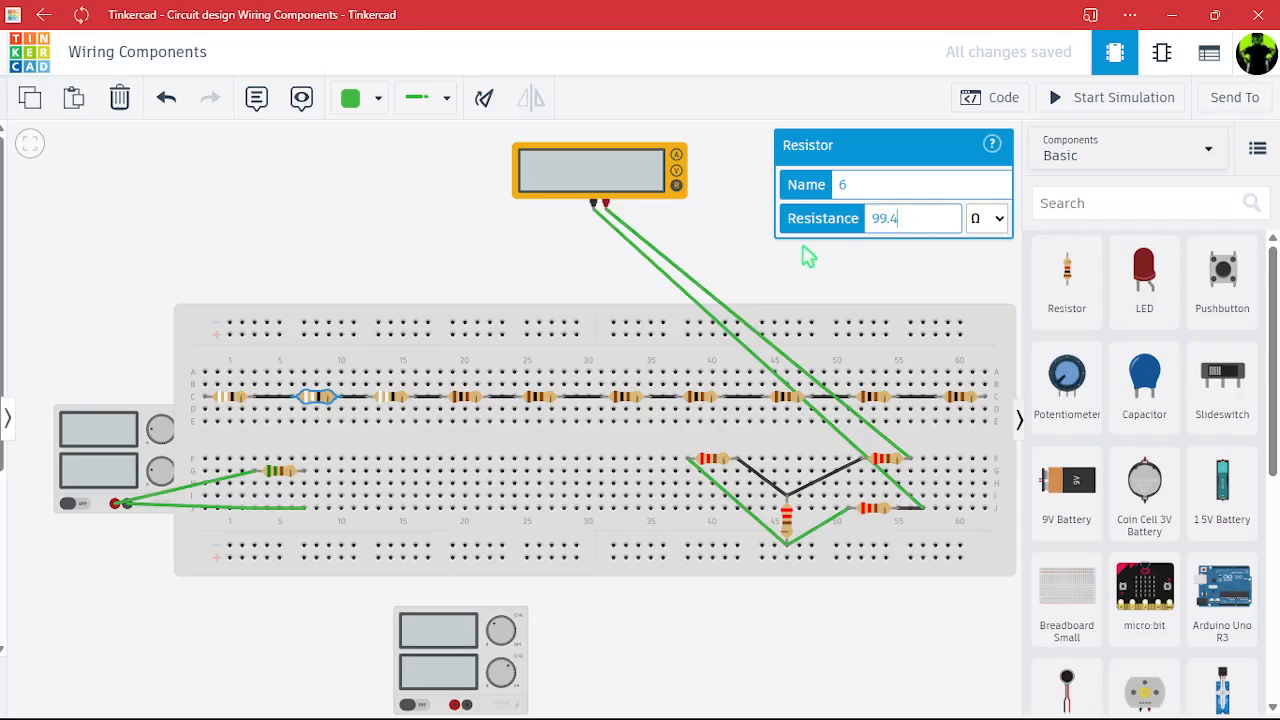
{"action": "left_click", "coordinate": [809, 252]}
Delete the two multimeter wires that run to the four-resistor network on the lower half of the breadboard.
{"action": "left_click", "coordinate": [693, 283]}
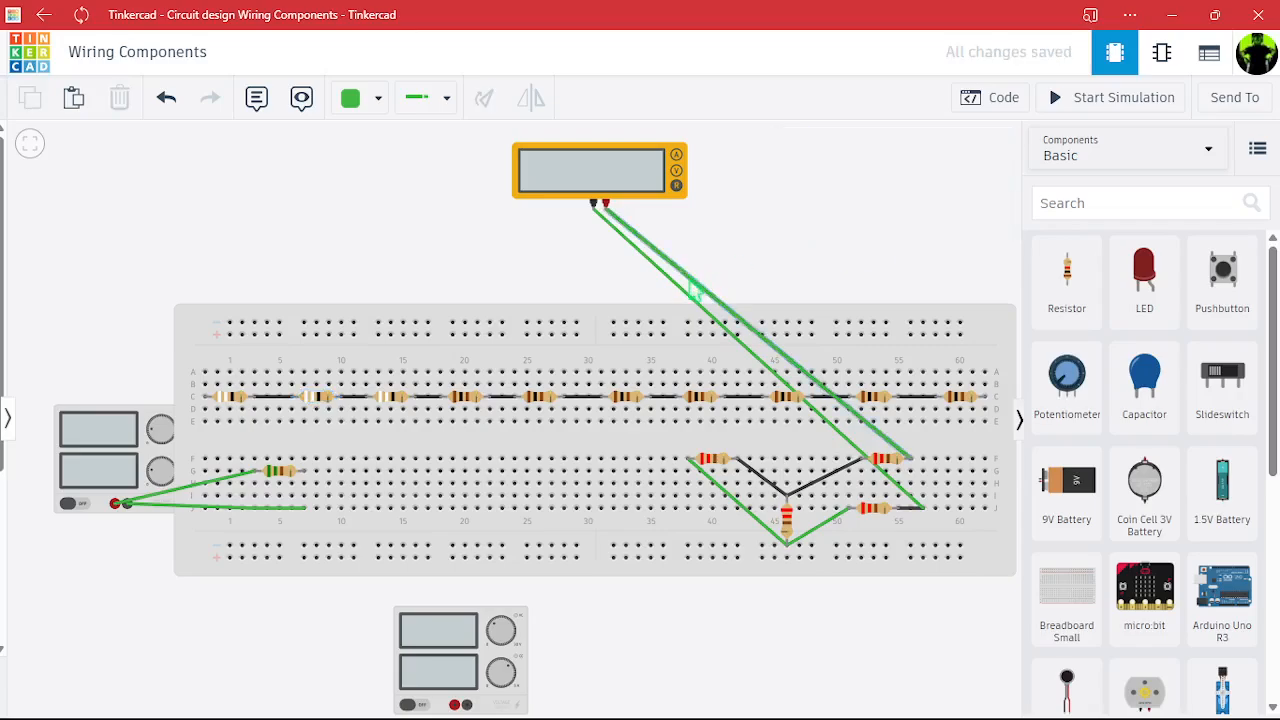
{"action": "key", "text": "Delete"}
{"action": "left_click", "coordinate": [682, 296]}
{"action": "key", "text": "Delete"}
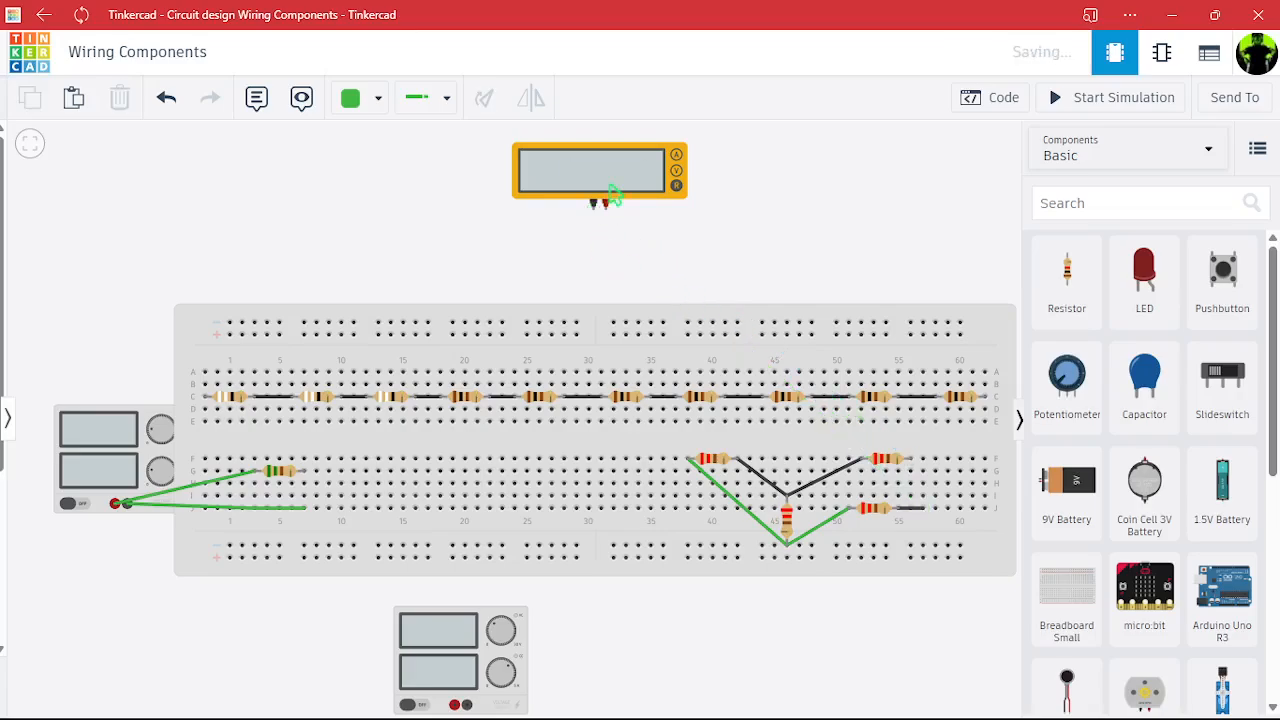
Wire the multimeter across the first two row C resistors and run a simulation to measure their combined resistance.
{"action": "left_click", "coordinate": [607, 192]}
{"action": "left_click", "coordinate": [606, 206]}
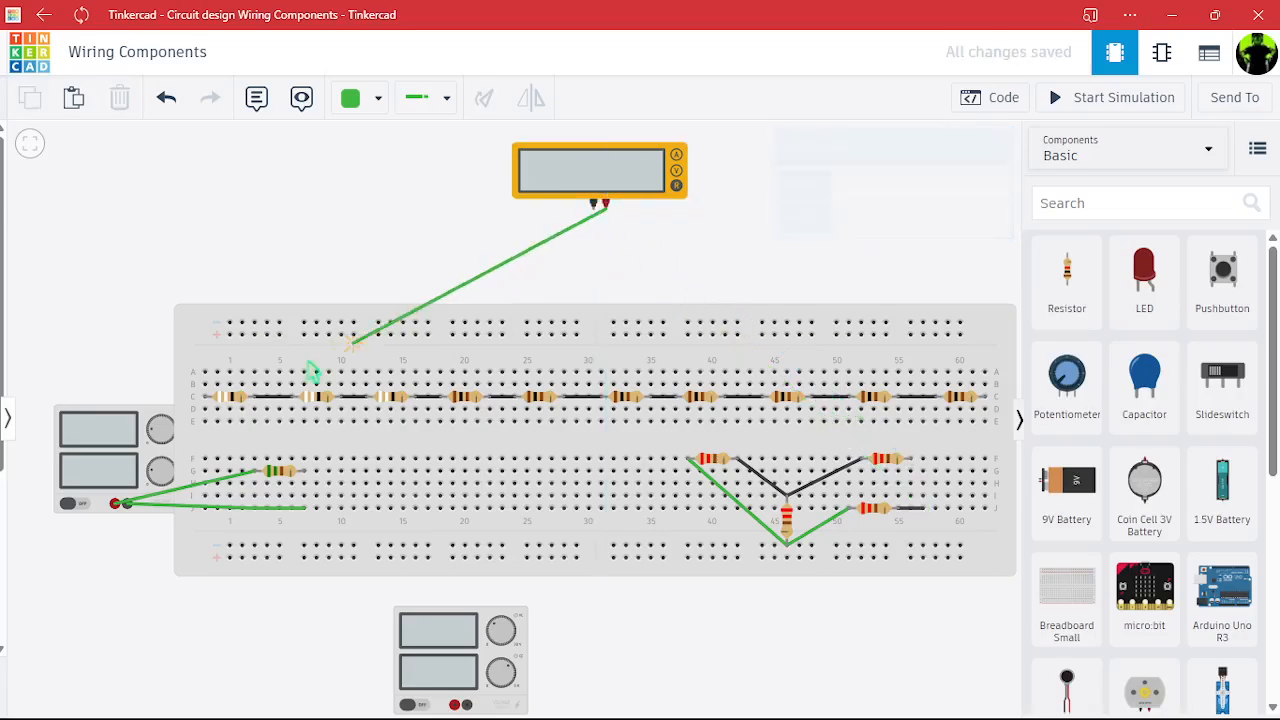
{"action": "left_click", "coordinate": [206, 398]}
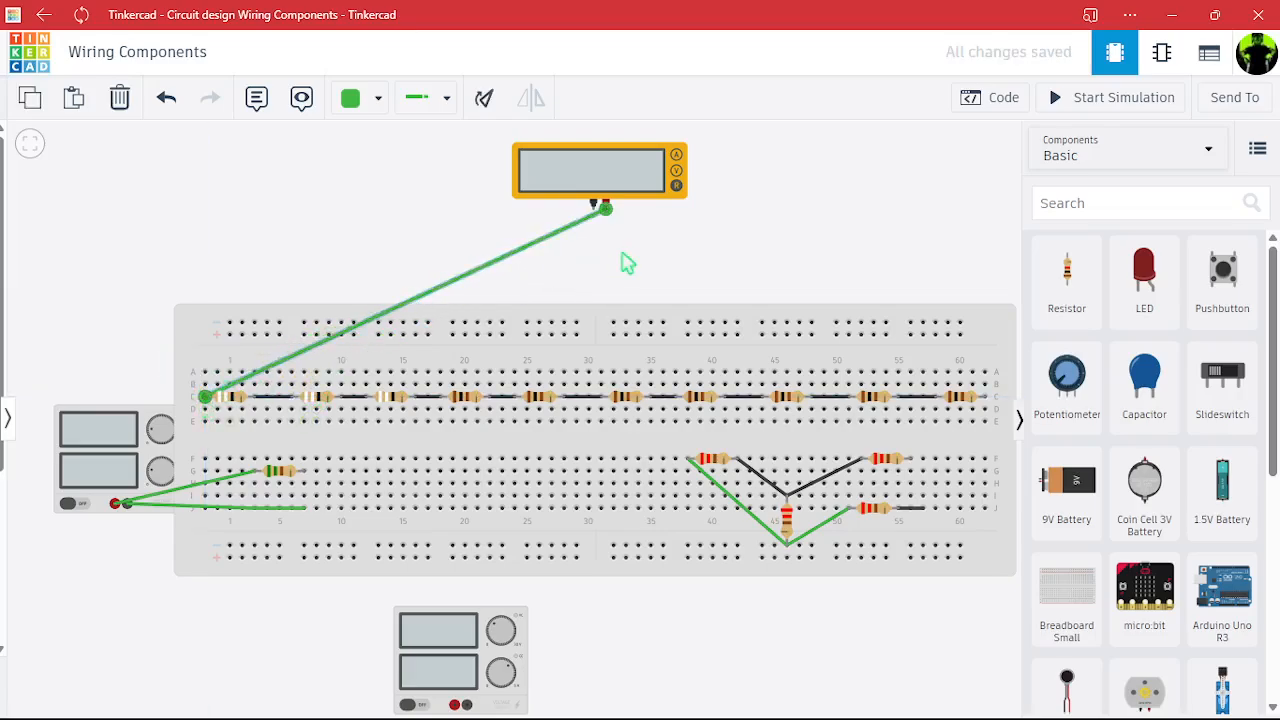
{"action": "left_click", "coordinate": [594, 204]}
{"action": "left_click", "coordinate": [313, 396]}
{"action": "left_click_drag", "start_coordinate": [313, 396], "coordinate": [368, 397]}
{"action": "left_click", "coordinate": [1062, 97]}
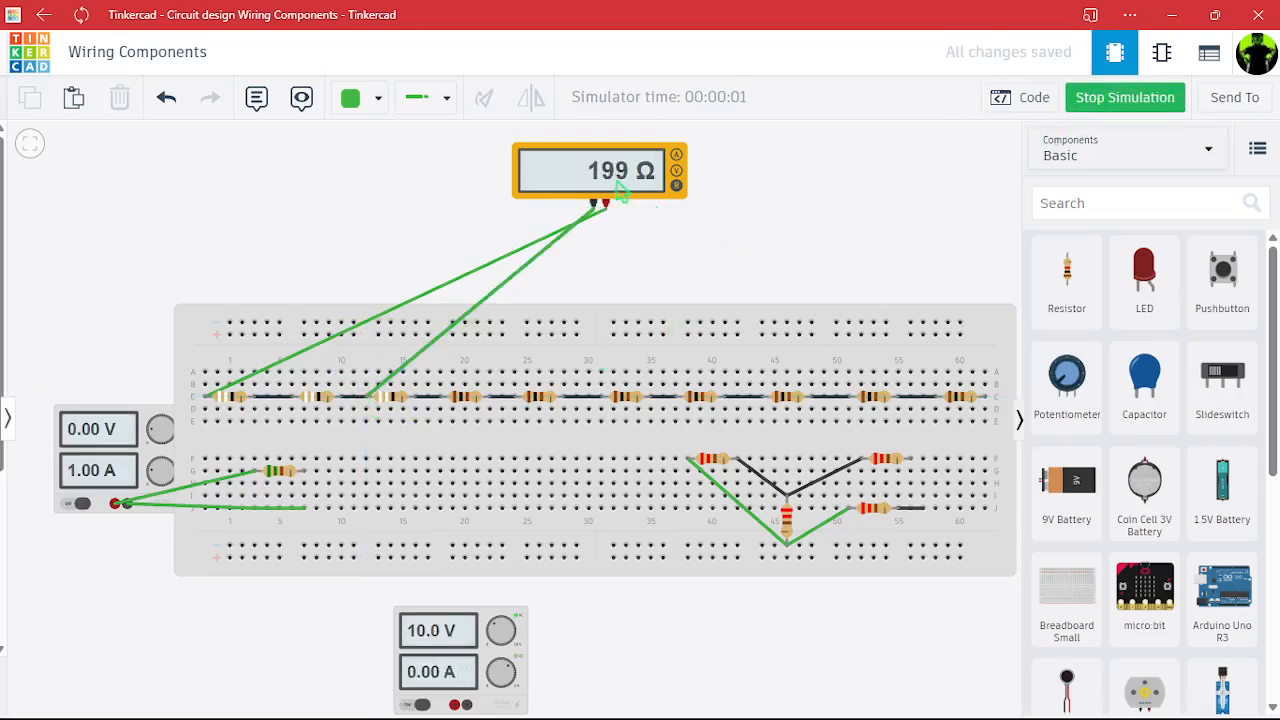
{"action": "left_click", "coordinate": [1105, 100]}
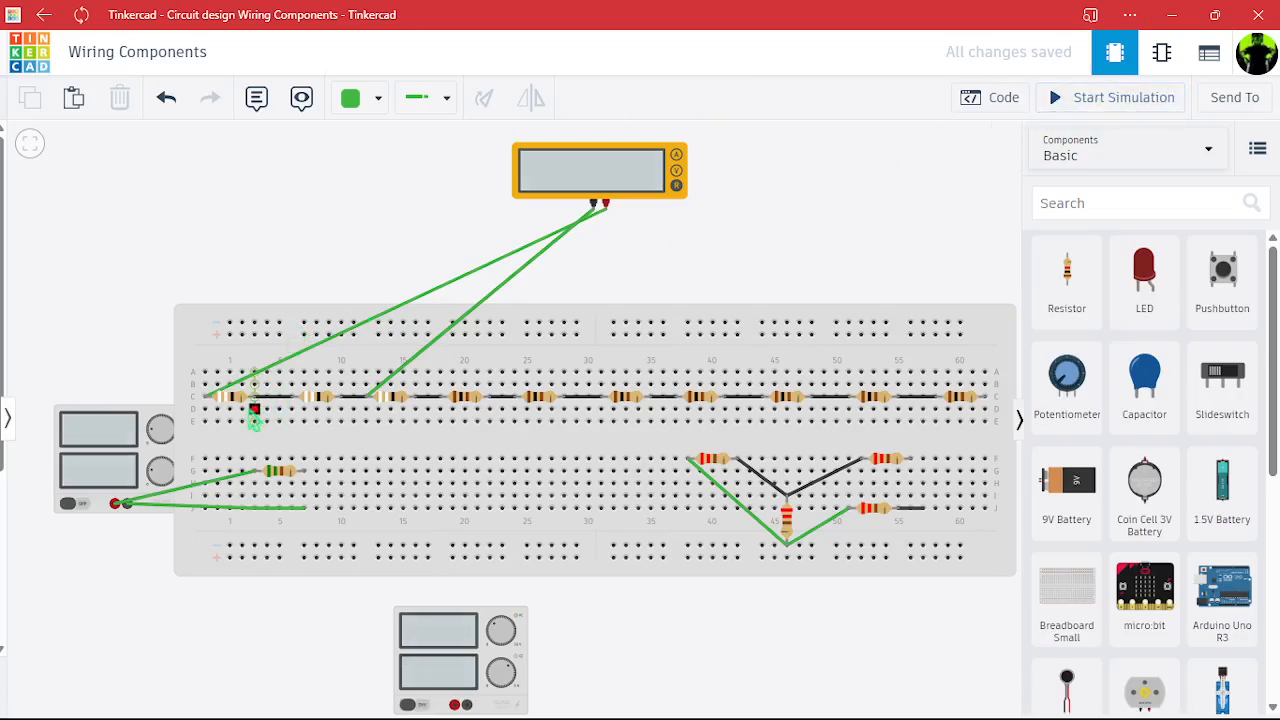
Check the resistance settings of the first two resistors in row C.
{"action": "left_click", "coordinate": [230, 408]}
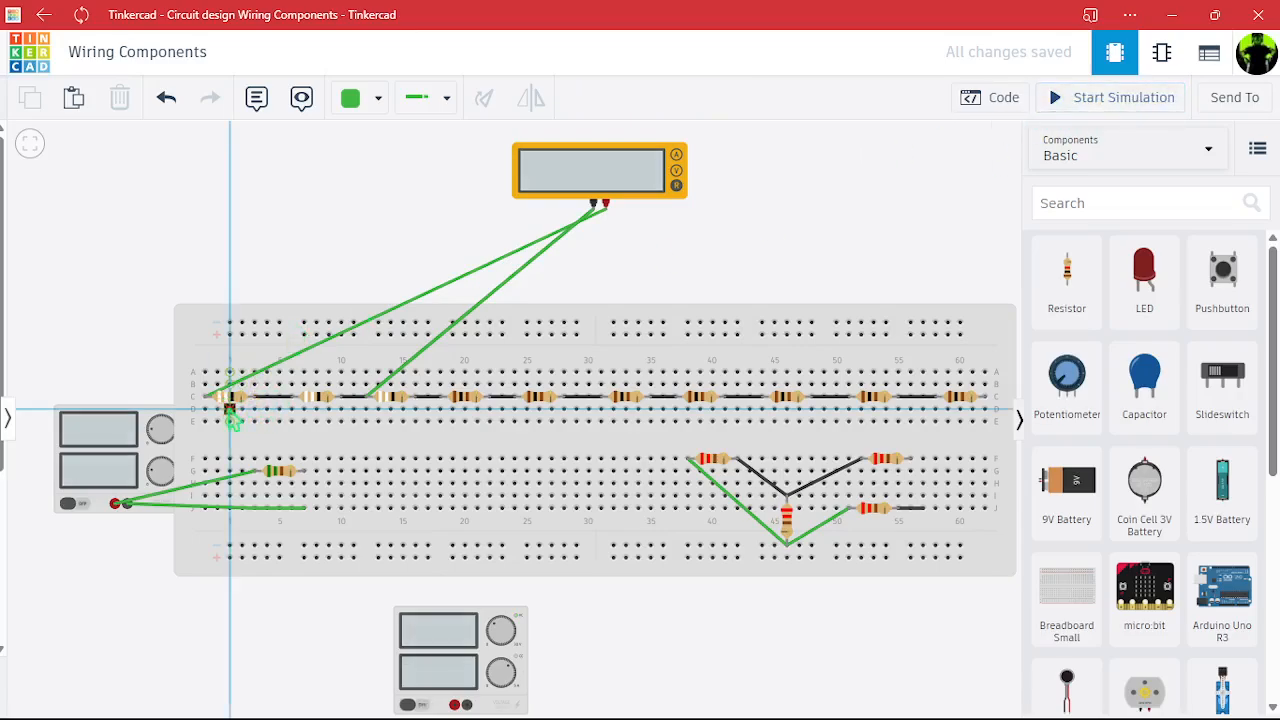
{"action": "left_click", "coordinate": [226, 402]}
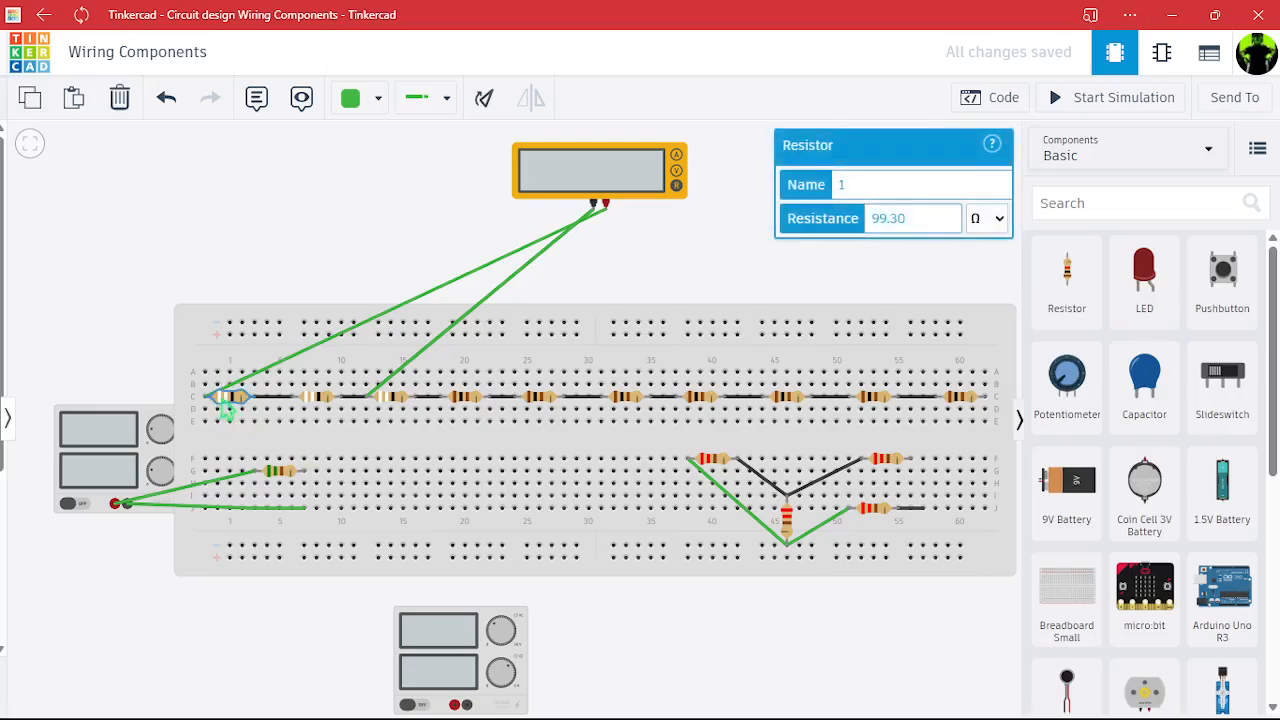
{"action": "left_click", "coordinate": [318, 399]}
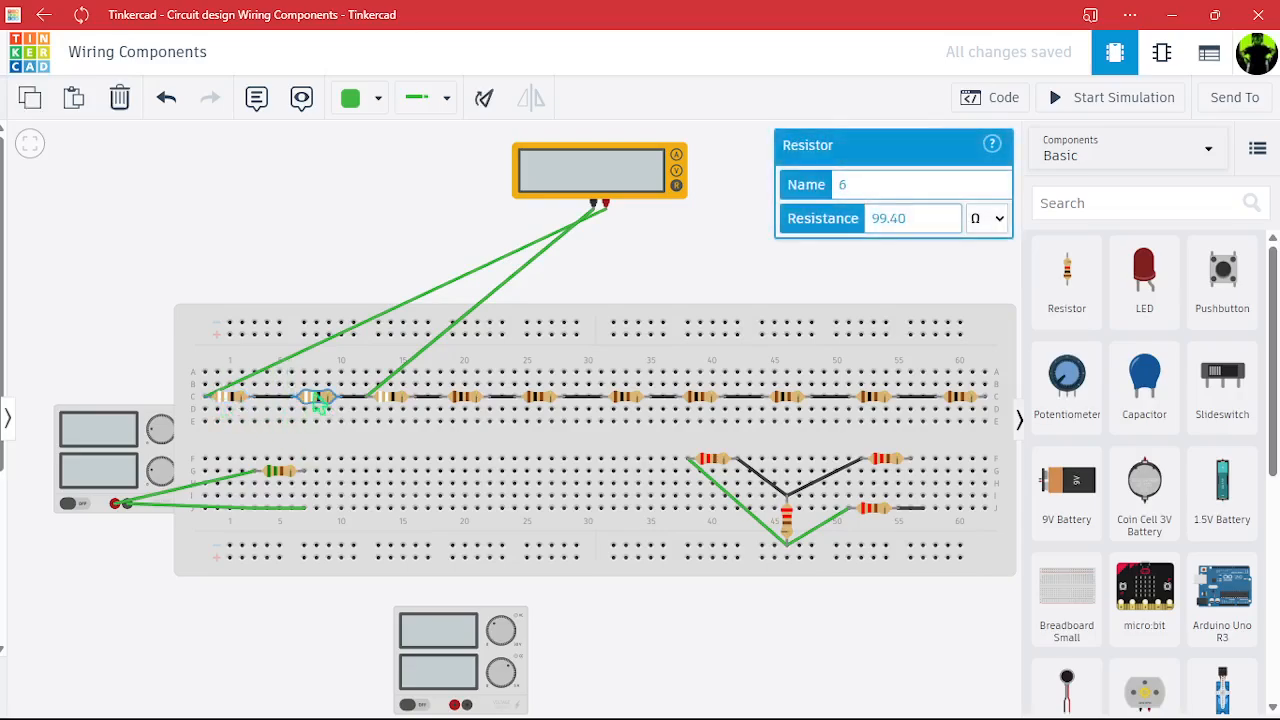
{"action": "left_click", "coordinate": [234, 401]}
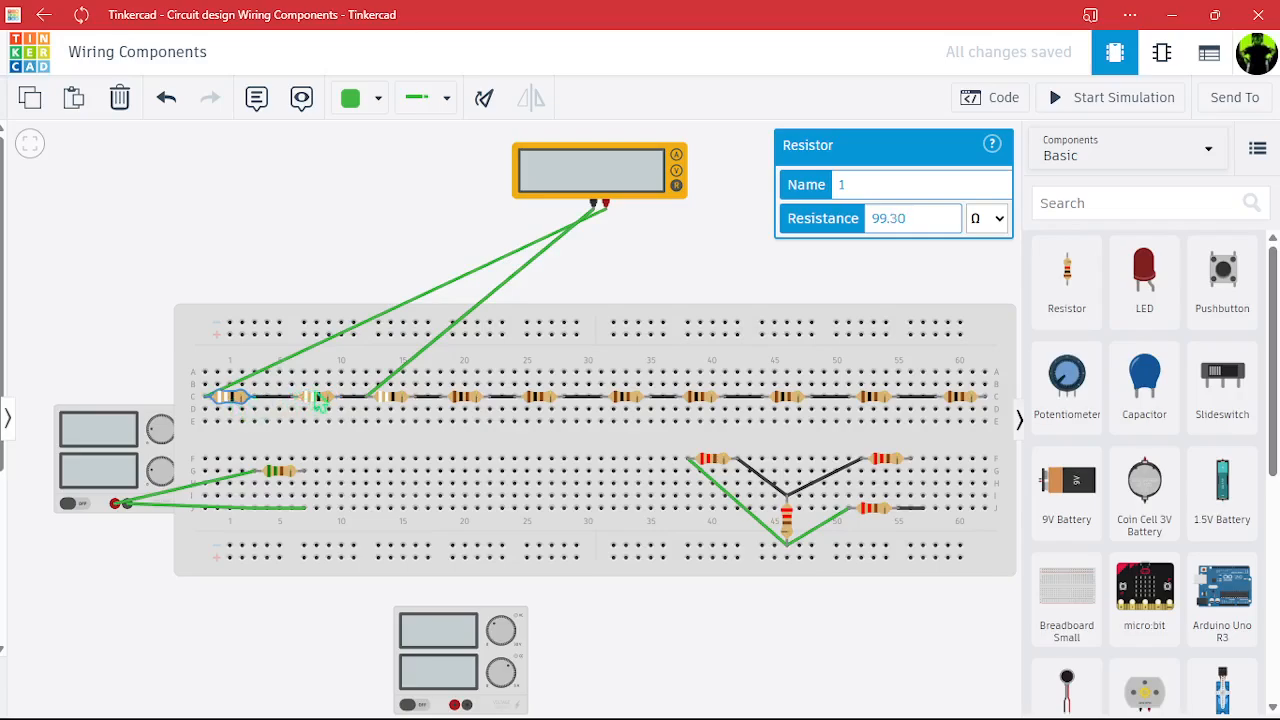
Inspect the multimeter's properties and open its help description.
{"action": "left_click", "coordinate": [645, 181]}
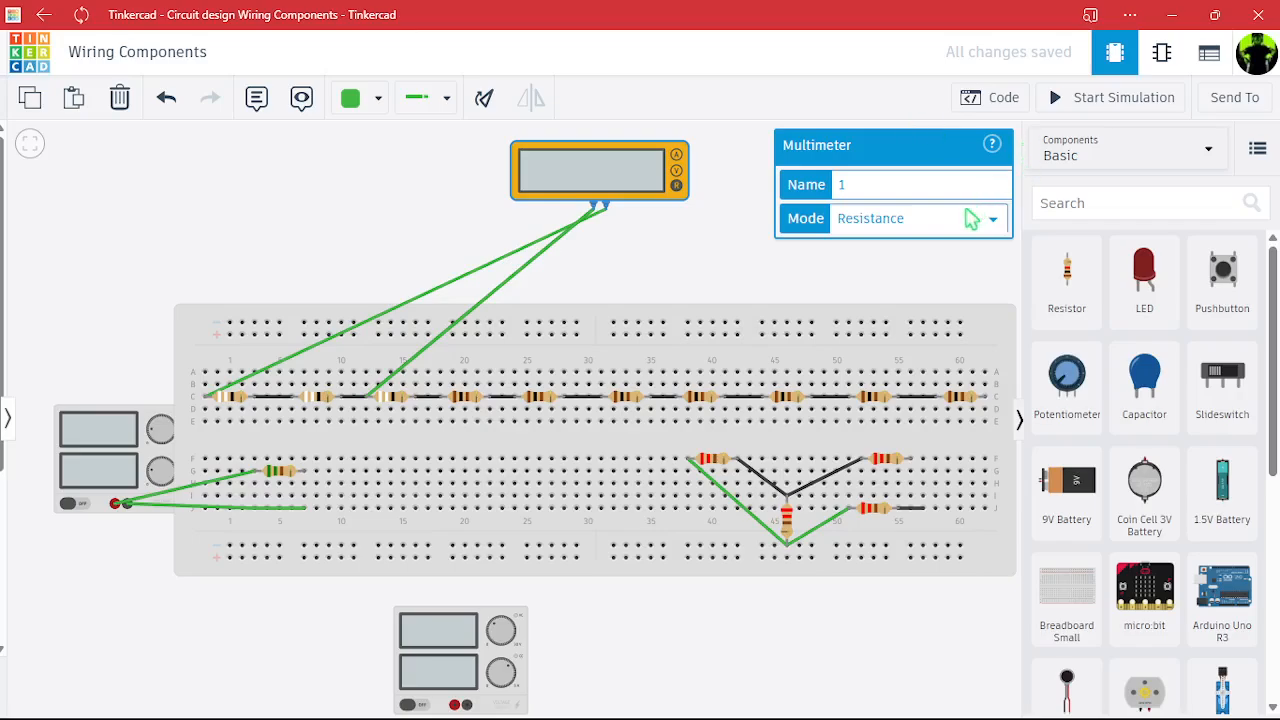
{"action": "left_click", "coordinate": [993, 145]}
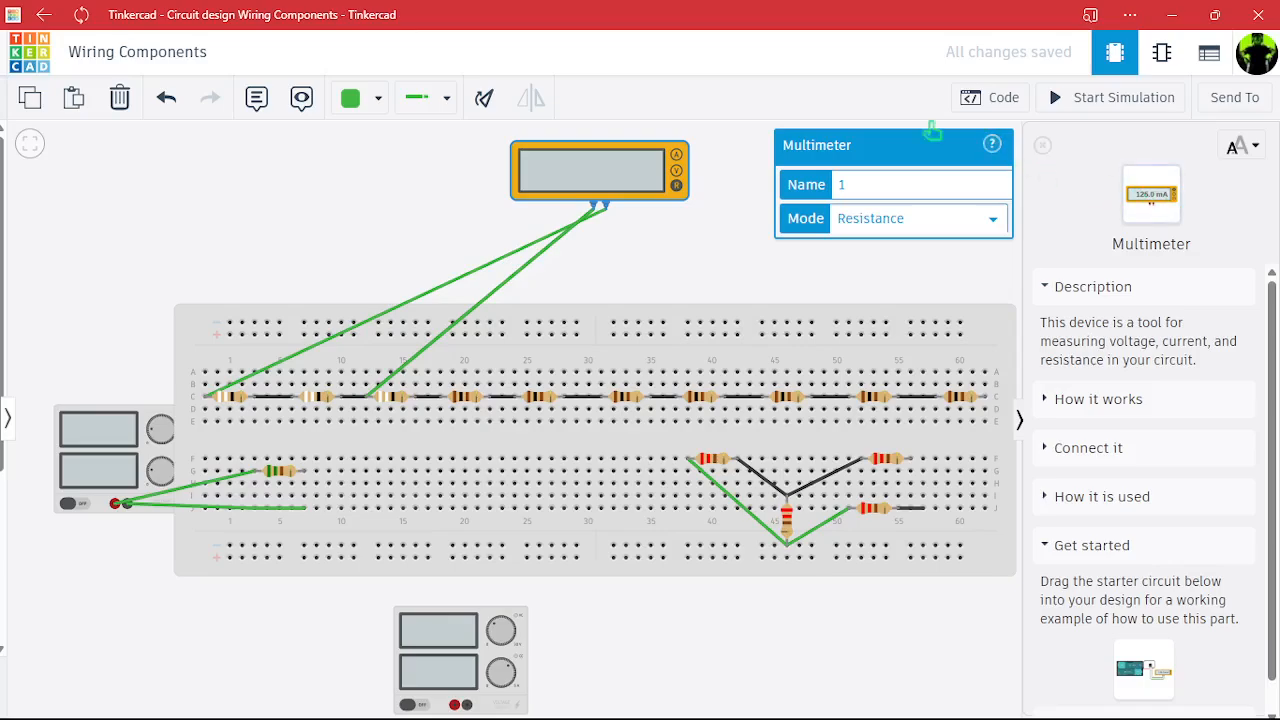
{"action": "left_click", "coordinate": [731, 229]}
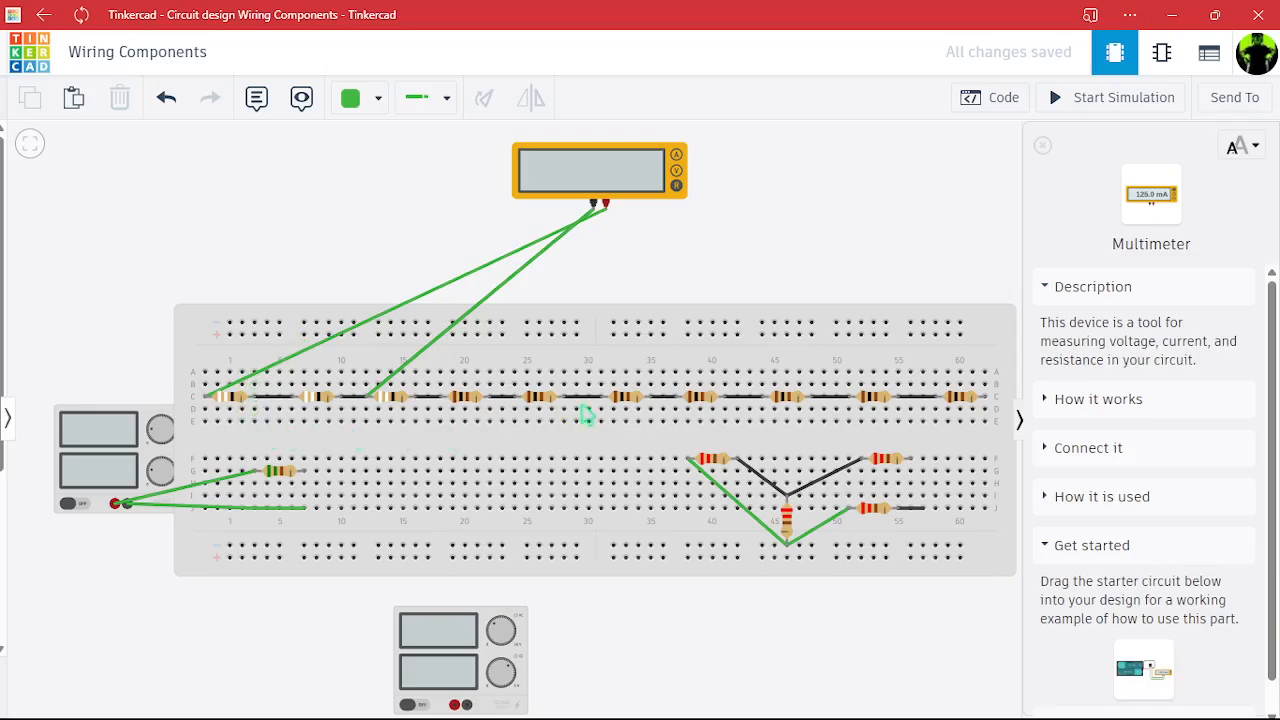
Delete the two multimeter wires across the first two resistors in row C.
{"action": "left_click", "coordinate": [510, 279]}
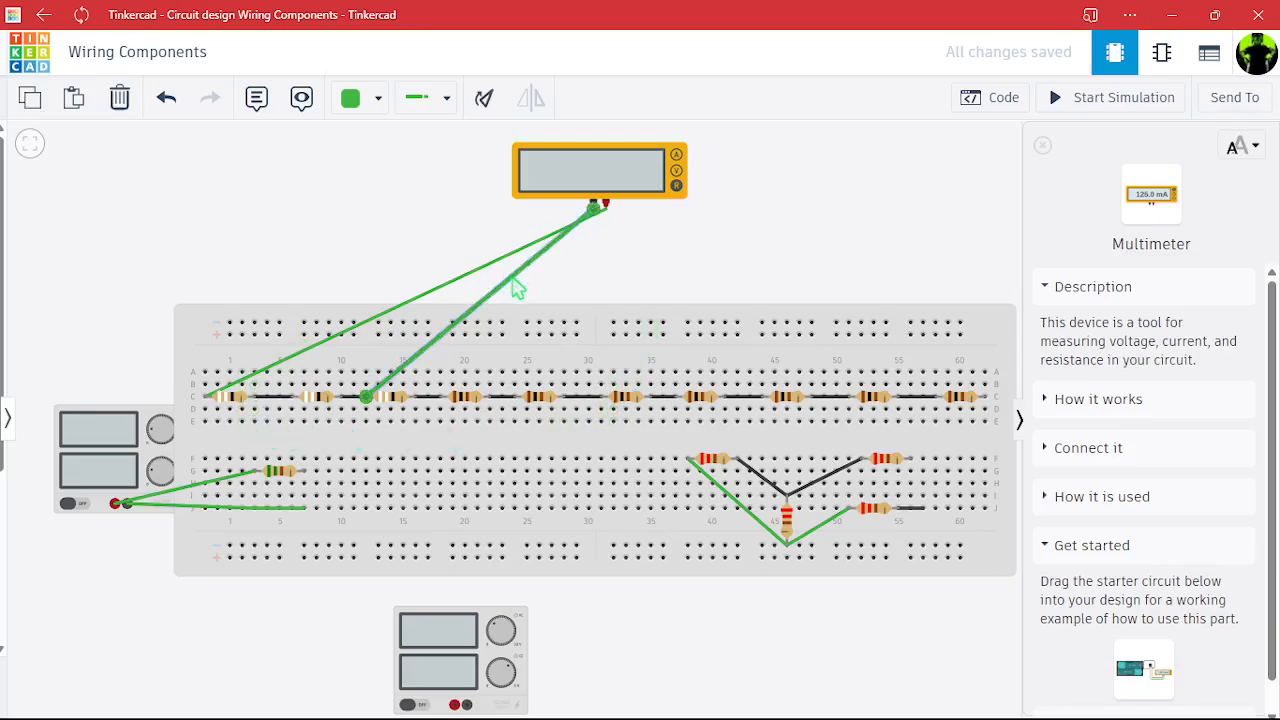
{"action": "key", "text": "Delete"}
{"action": "left_click", "coordinate": [483, 263]}
{"action": "key", "text": "Delete"}
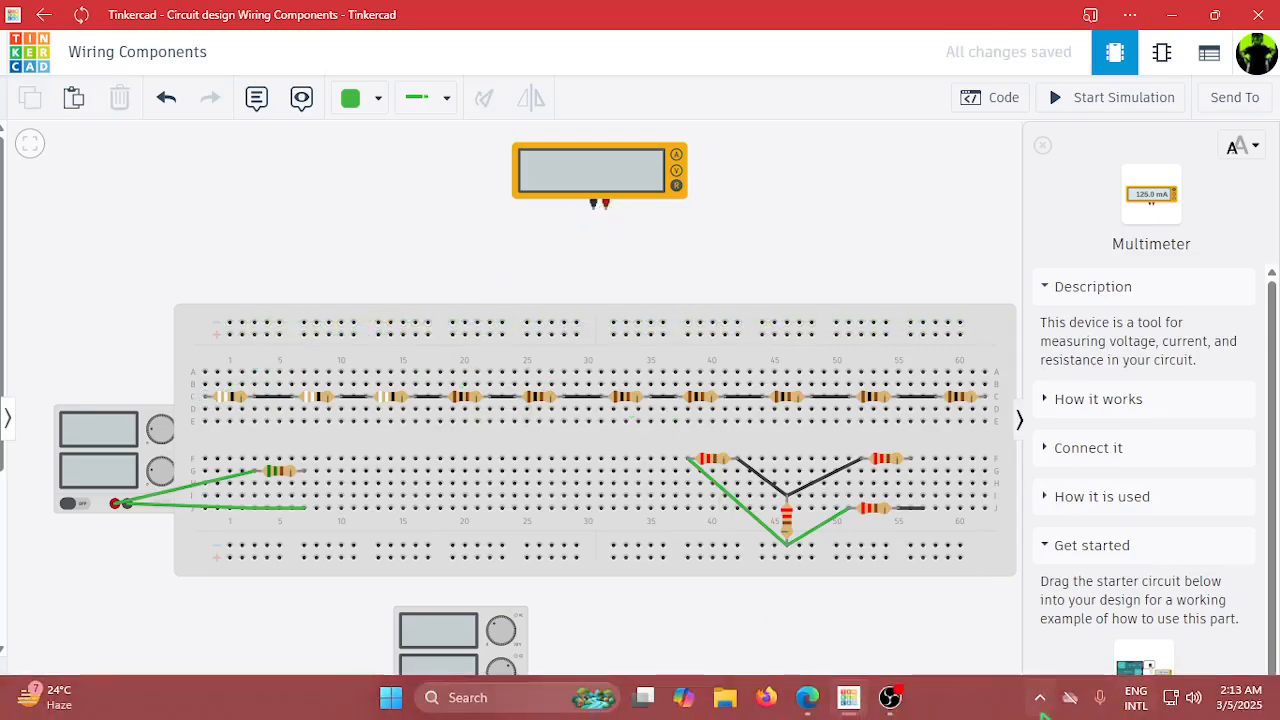
{"action": "left_click", "coordinate": [890, 697]}
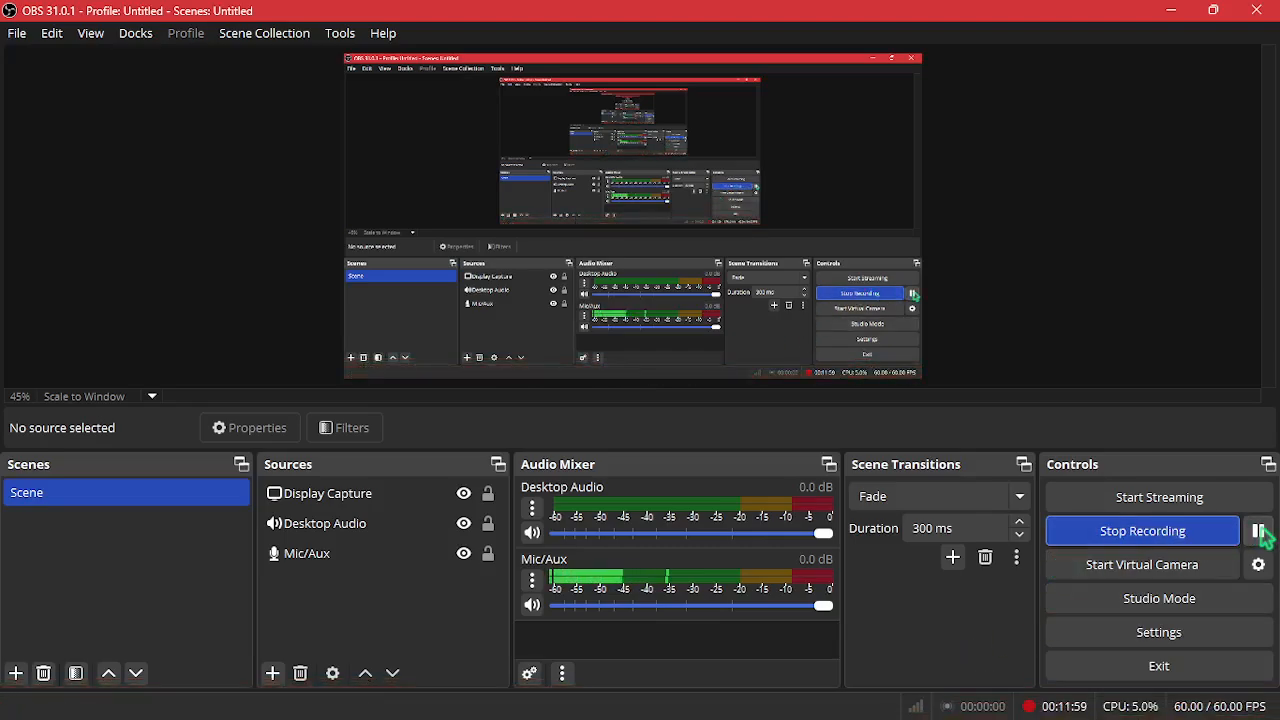
{"action": "left_click", "coordinate": [1174, 10]}
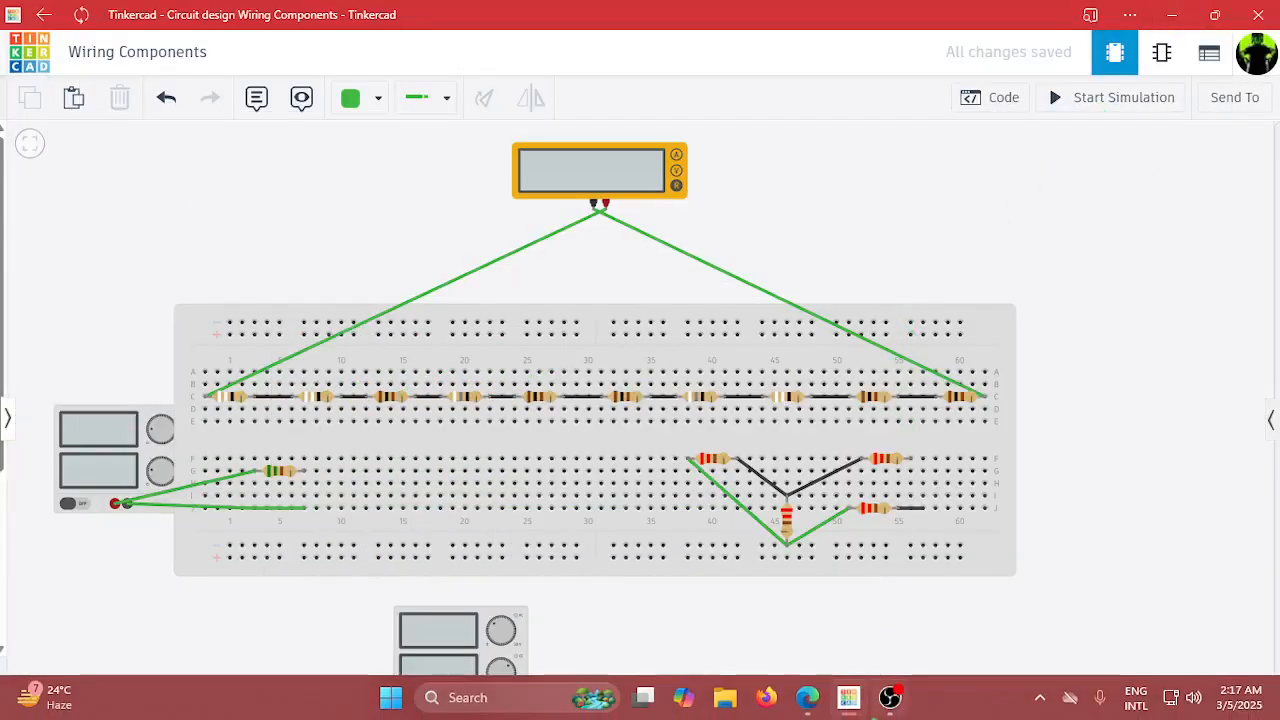
{"action": "mouse_move", "coordinate": [897, 706]}
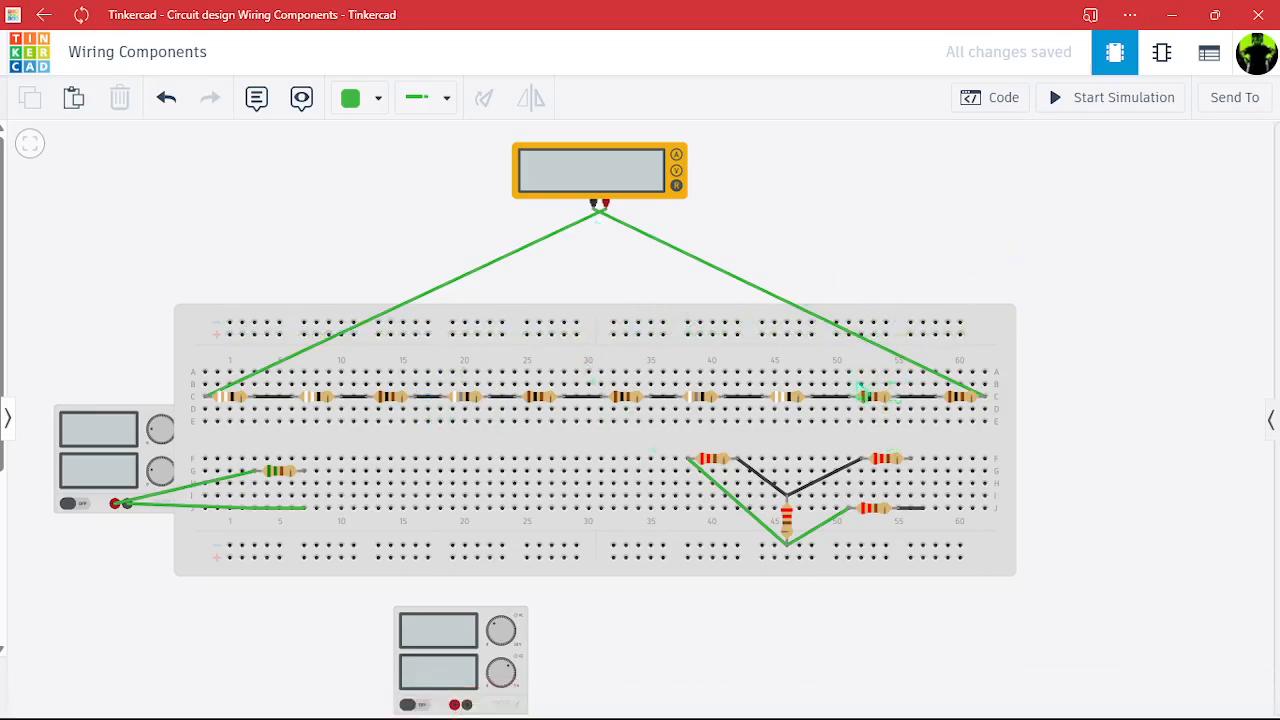
Run a simulation to measure the resistance across the whole row C chain, and stop it.
{"action": "left_click", "coordinate": [1060, 97]}
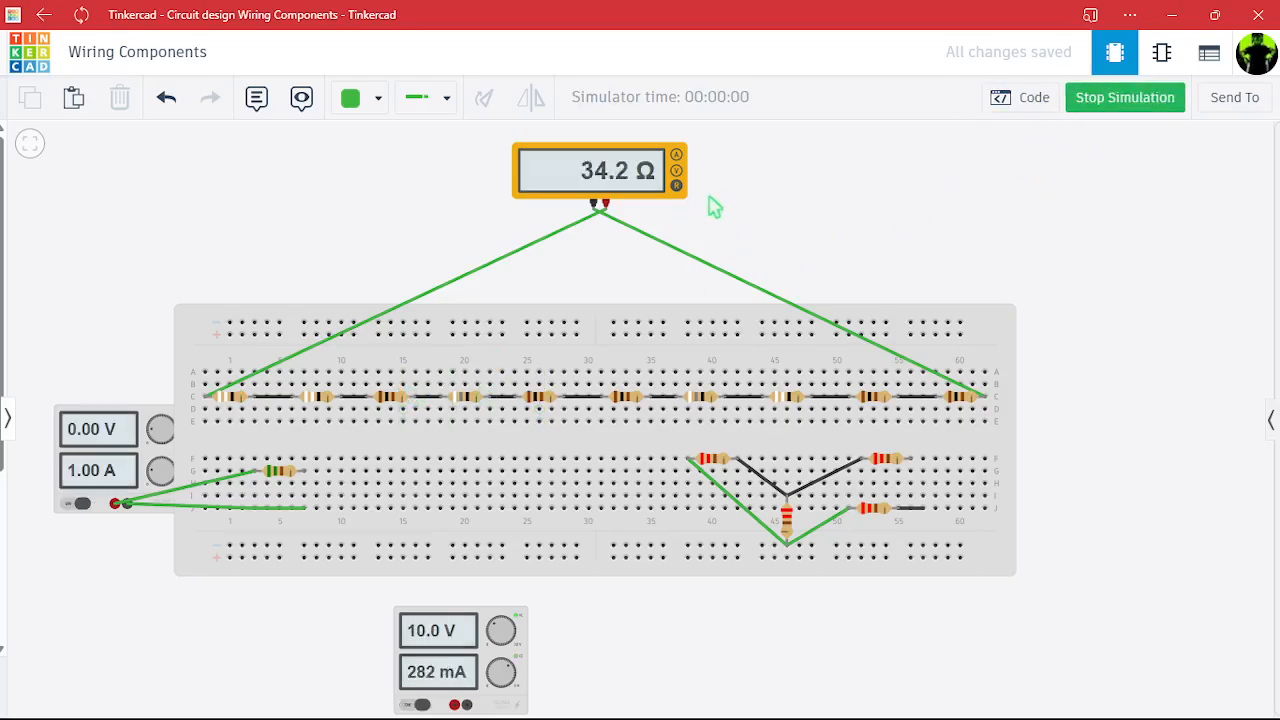
{"action": "left_click", "coordinate": [1107, 100]}
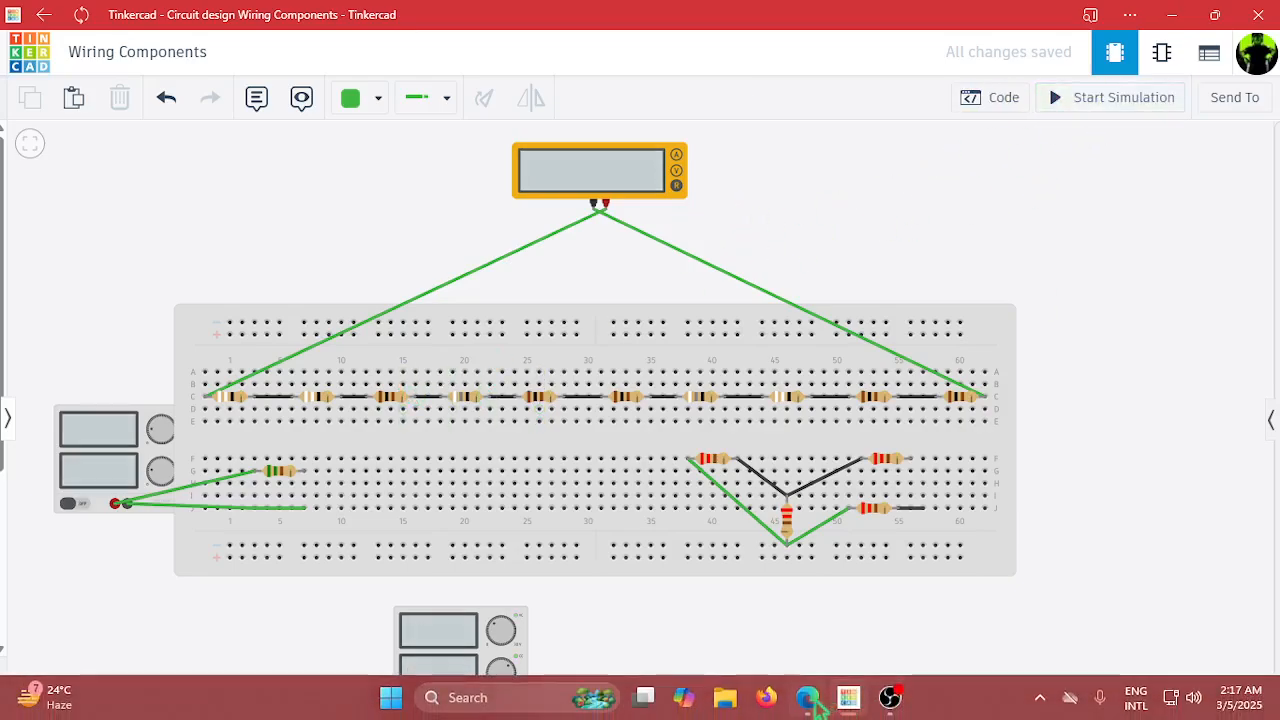
Switch to the browser, review the original-circuit and Thevenin's-equivalent versions of Table 8.1, and return to Tinkercad.
{"action": "left_click", "coordinate": [816, 704]}
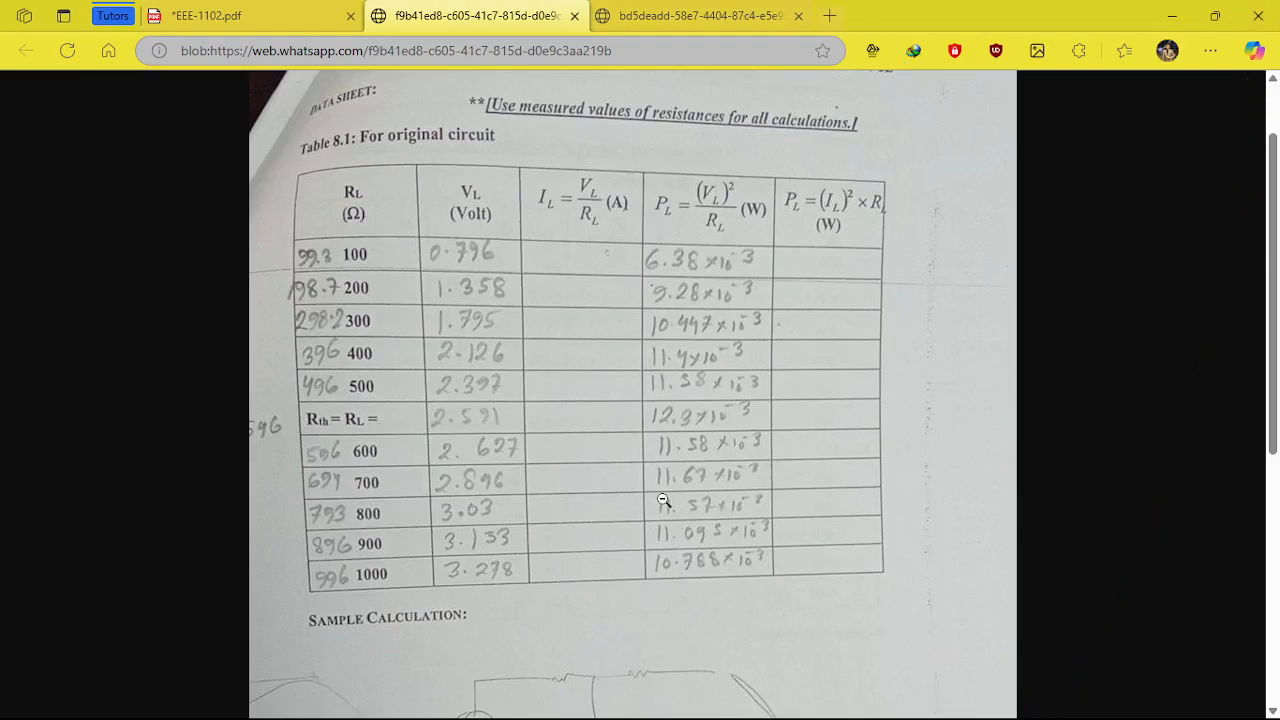
{"action": "scroll", "coordinate": [663, 500], "scroll_direction": "down", "scroll_amount": 2}
{"action": "scroll", "coordinate": [629, 467], "scroll_direction": "up", "scroll_amount": 2}
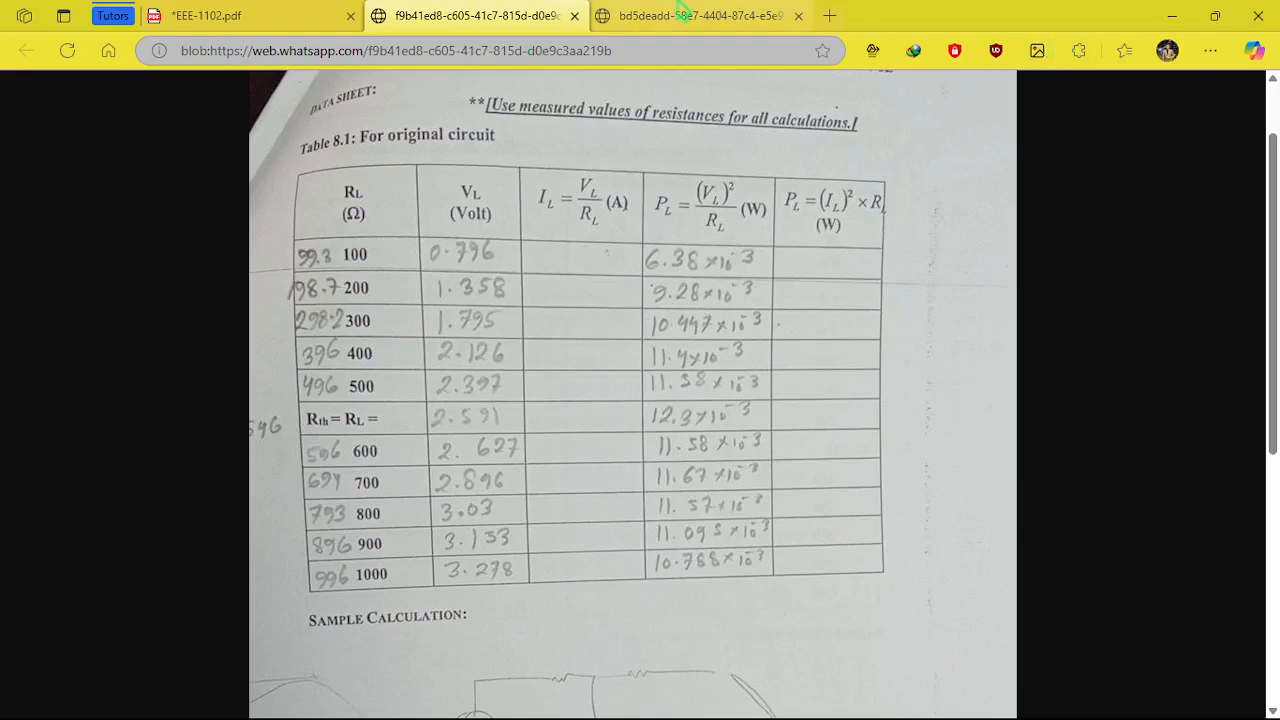
{"action": "left_click", "coordinate": [757, 12]}
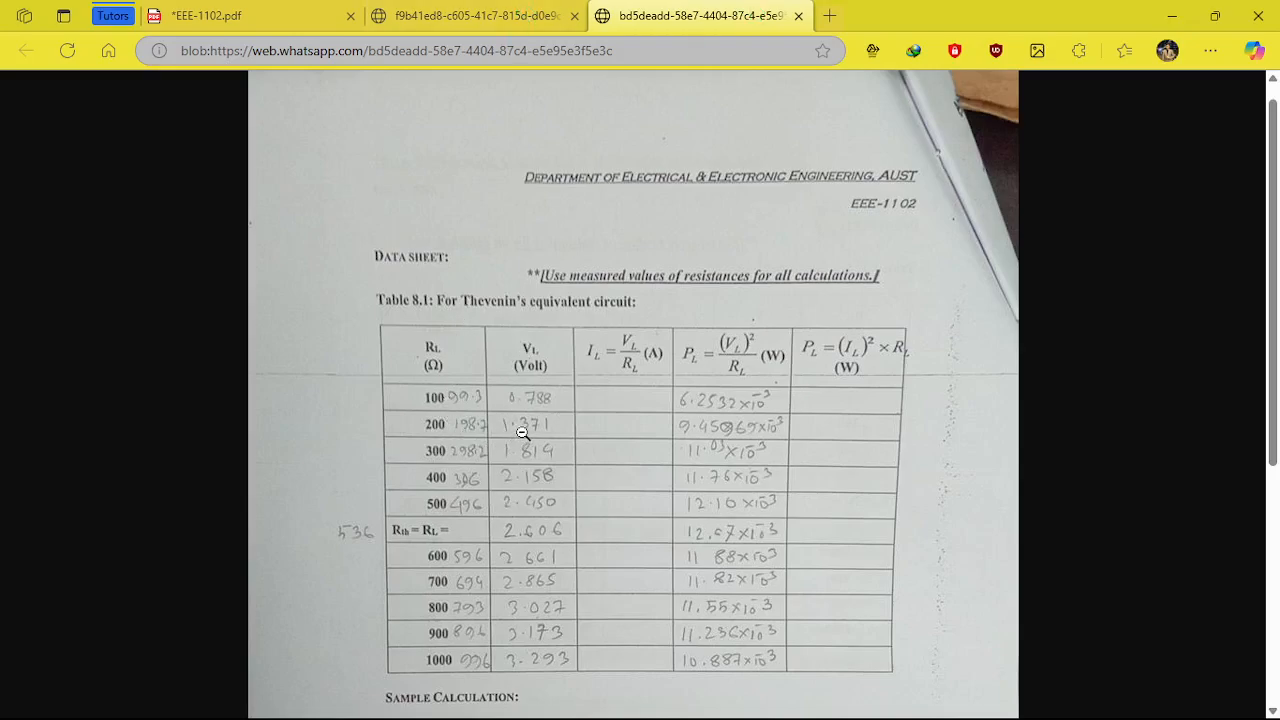
{"action": "left_click", "coordinate": [527, 12]}
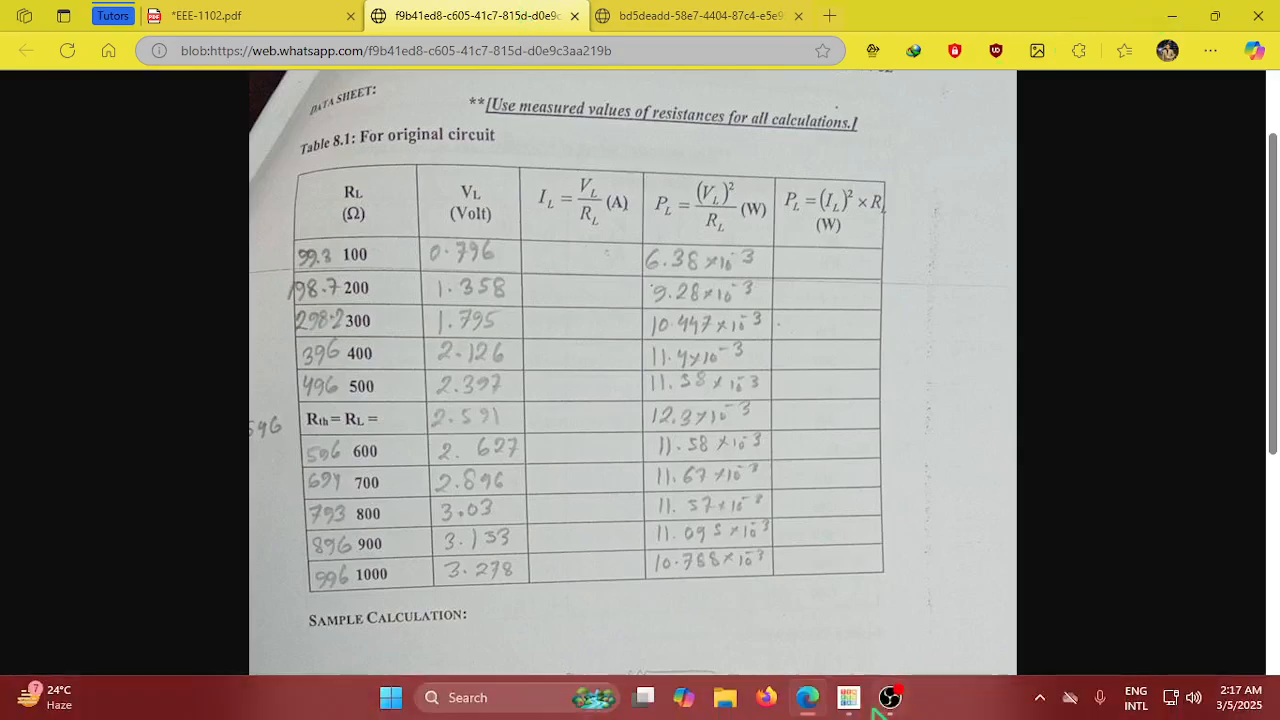
{"action": "left_click", "coordinate": [848, 712]}
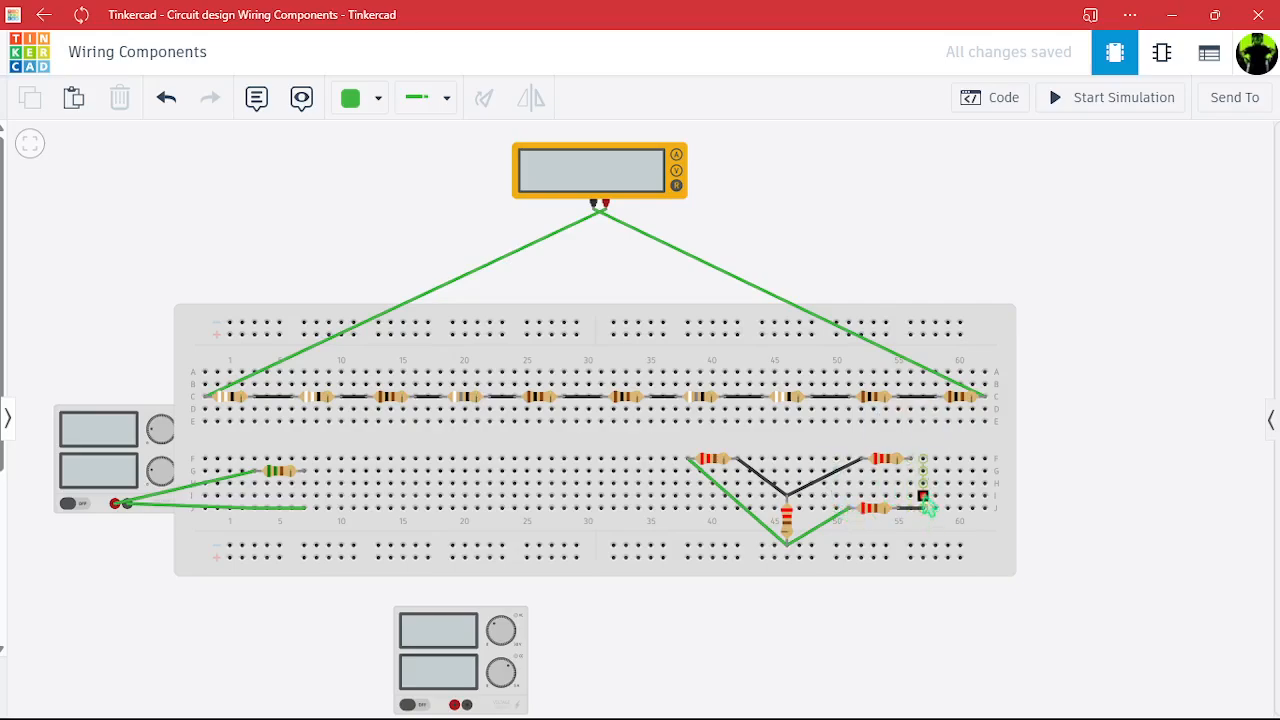
{"action": "left_click", "coordinate": [911, 460]}
{"action": "left_click", "coordinate": [304, 484]}
{"action": "left_click", "coordinate": [307, 509]}
Compare the load voltages of the original and Thevenin's equivalent circuits in the browser's two data sheets, and return to Tinkercad.
{"action": "mouse_move", "coordinate": [850, 698]}
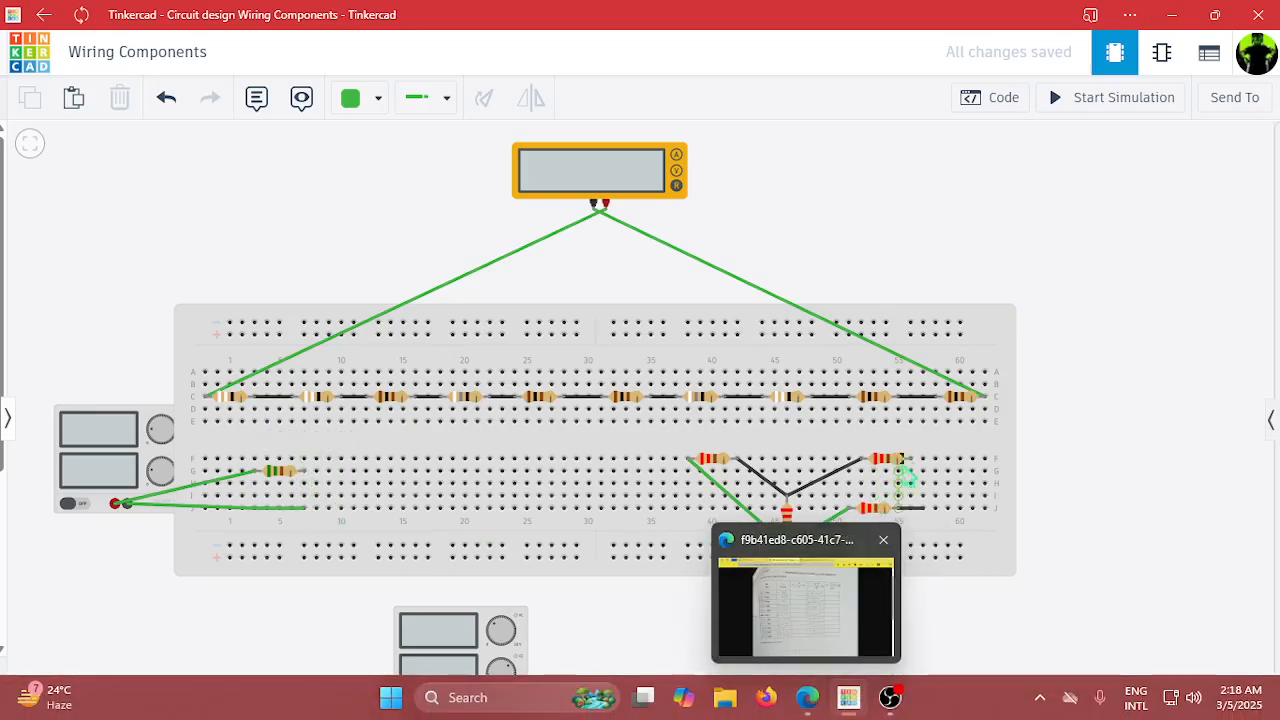
{"action": "left_click", "coordinate": [810, 700]}
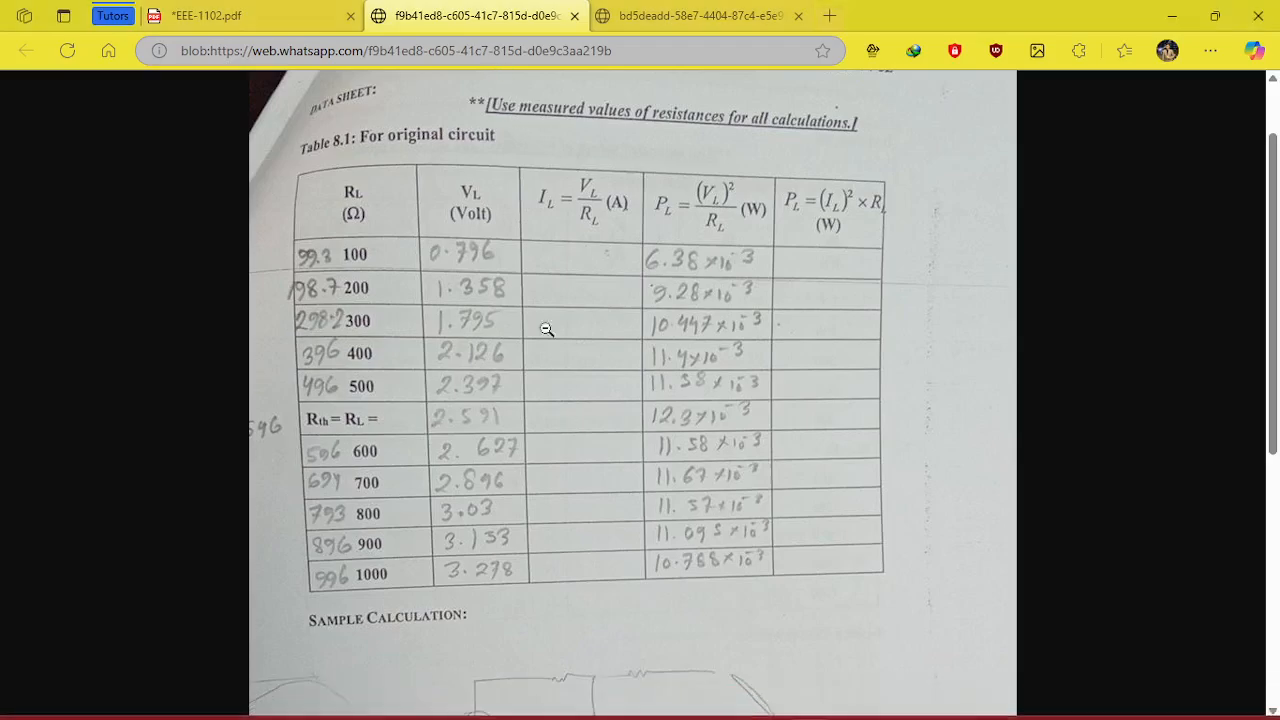
{"action": "left_click", "coordinate": [660, 15]}
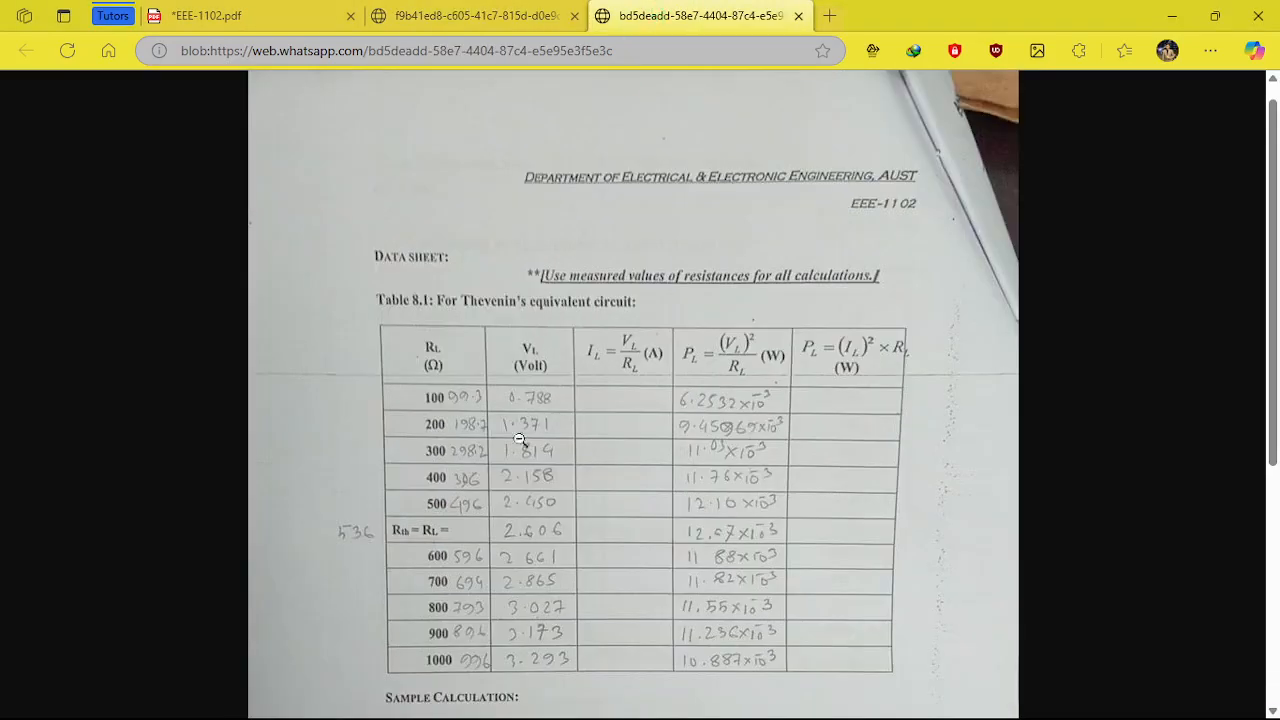
{"action": "left_click", "coordinate": [527, 410]}
{"action": "left_click", "coordinate": [603, 378]}
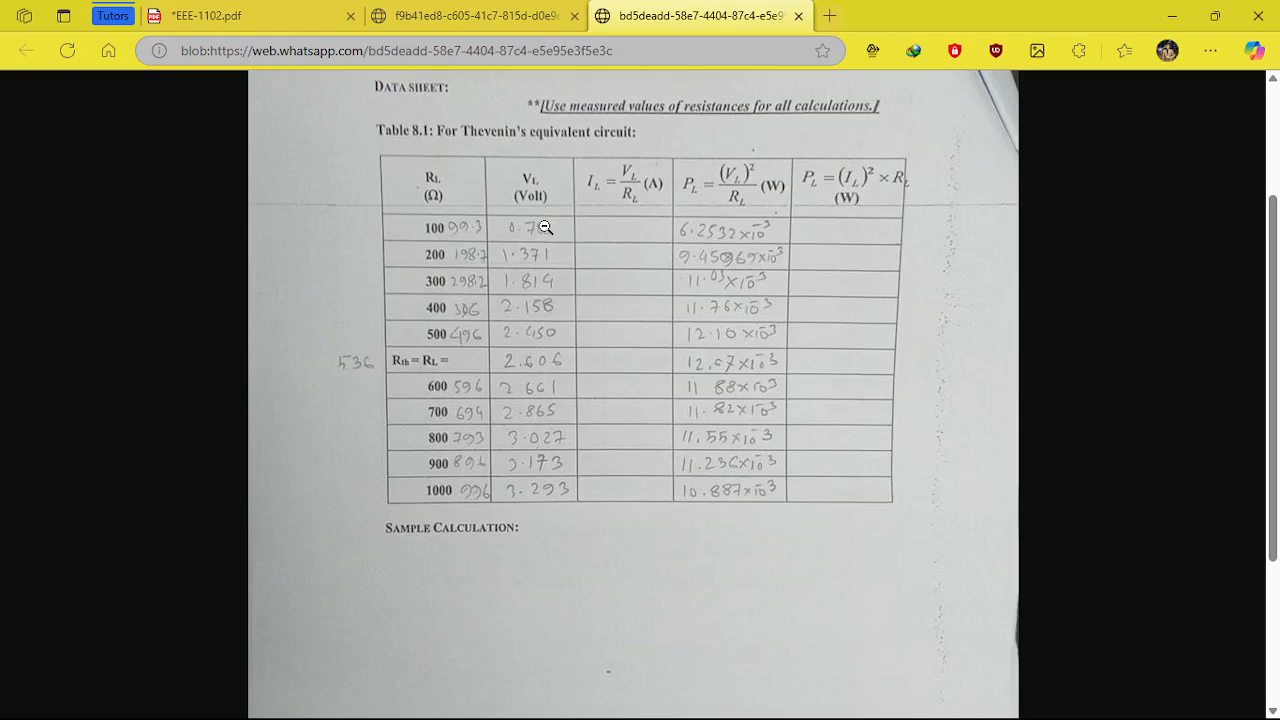
{"action": "left_click", "coordinate": [490, 22]}
{"action": "left_click", "coordinate": [675, 15]}
{"action": "left_click", "coordinate": [515, 10]}
{"action": "left_click", "coordinate": [650, 12]}
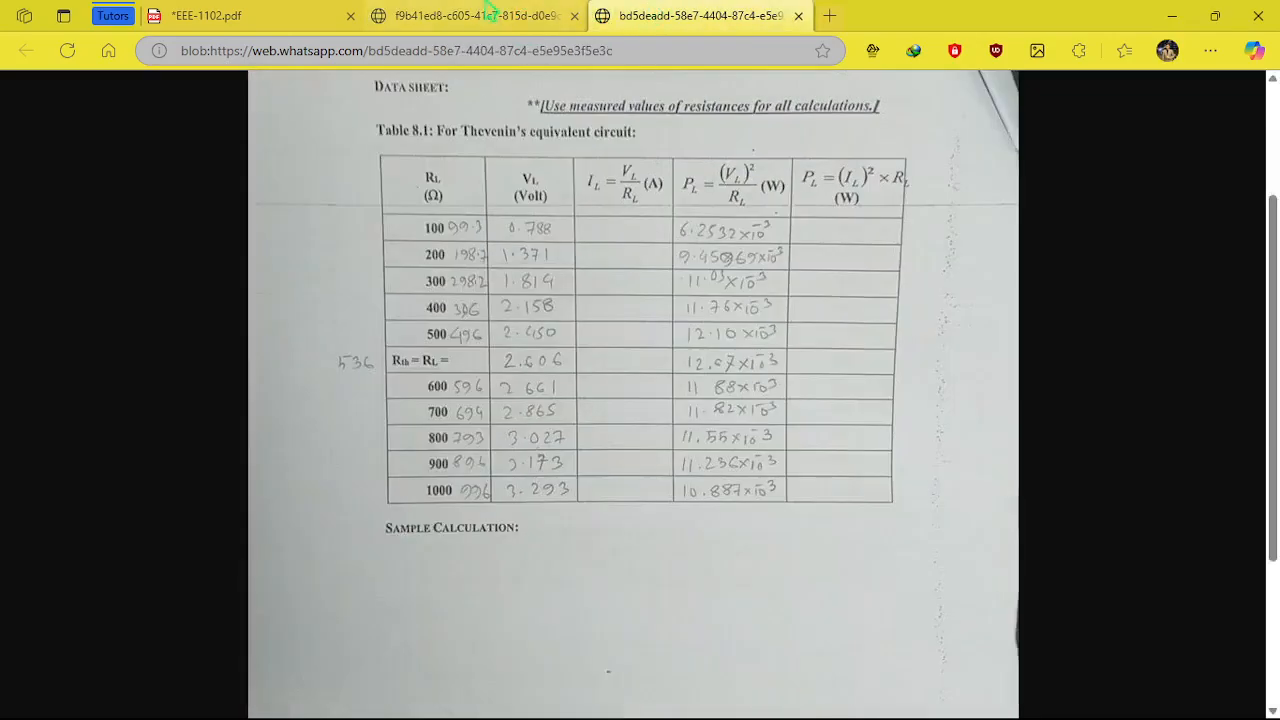
{"action": "mouse_move", "coordinate": [888, 697]}
{"action": "left_click", "coordinate": [820, 605]}
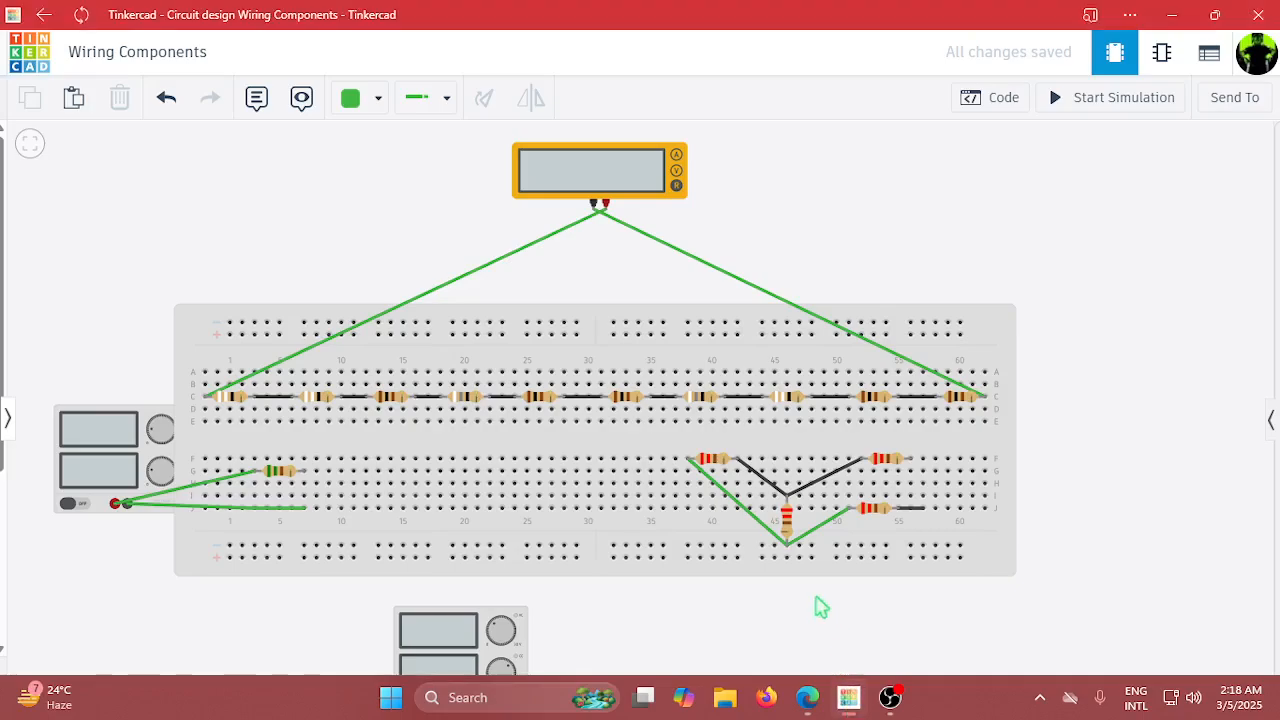
Delete both multimeter wires connected to the ends of the row C resistor chain.
{"action": "left_click", "coordinate": [662, 254]}
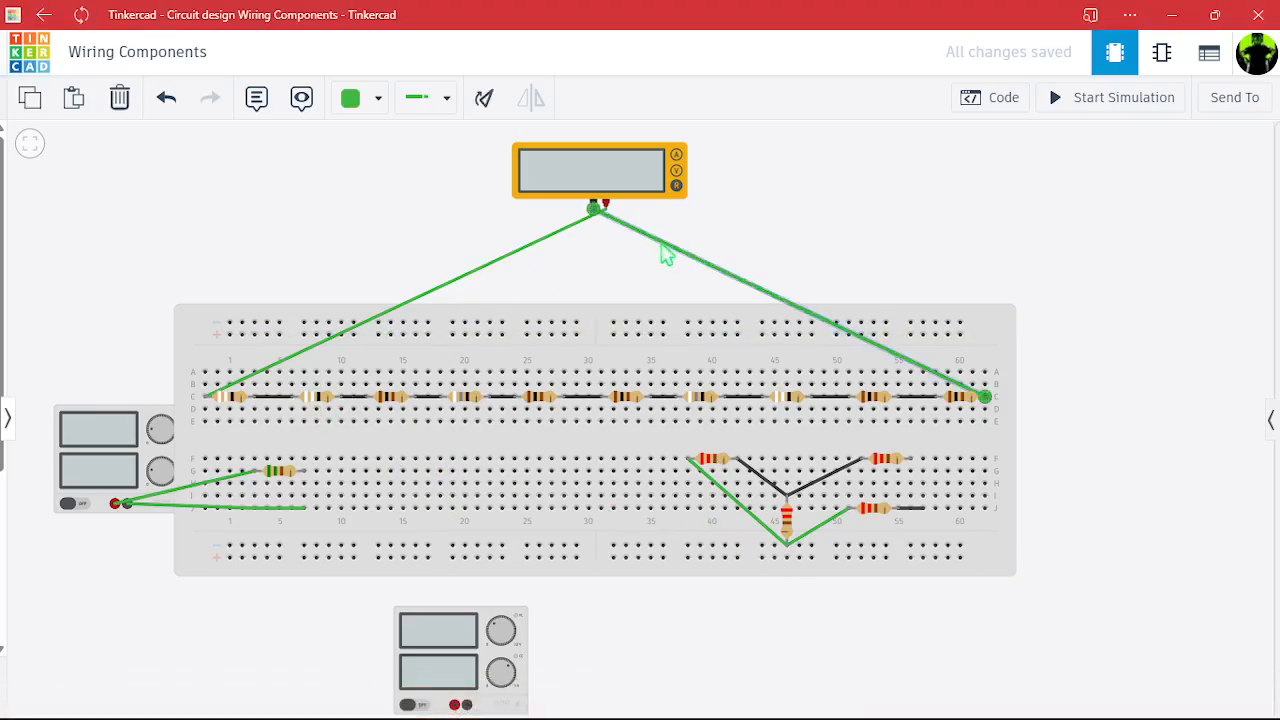
{"action": "key", "text": "Delete"}
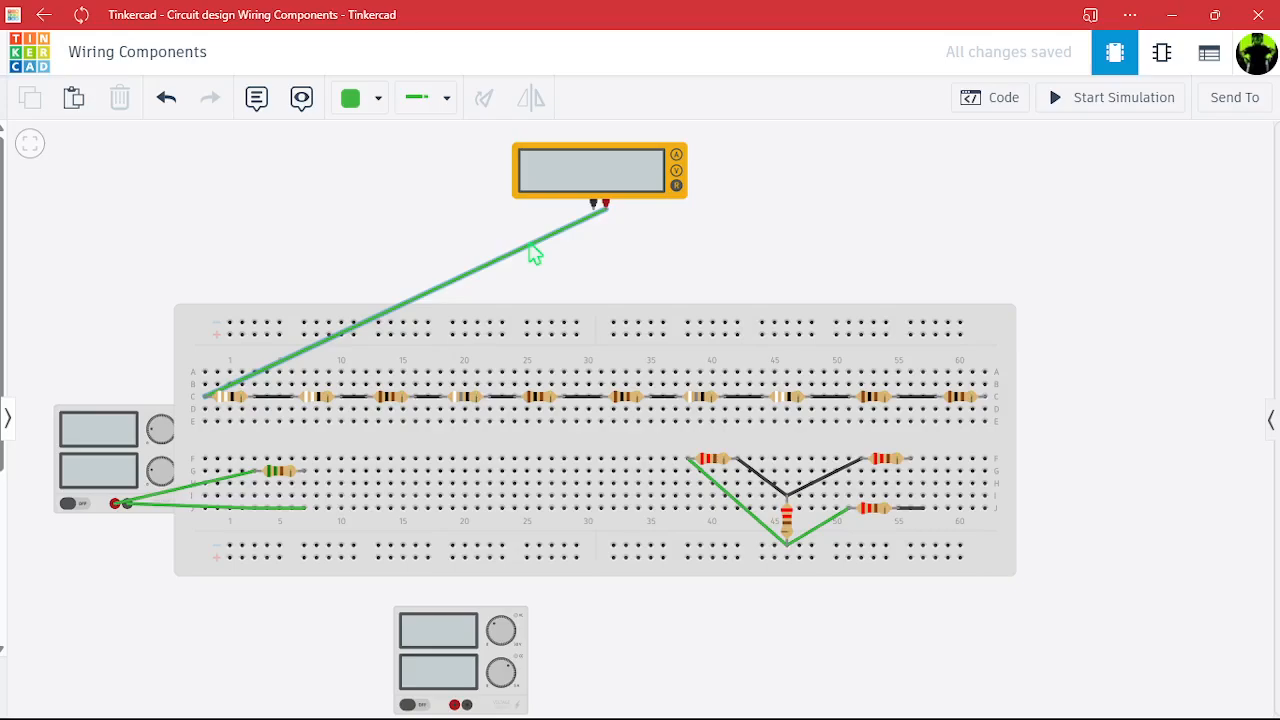
{"action": "left_click", "coordinate": [535, 255]}
{"action": "key", "text": "Delete"}
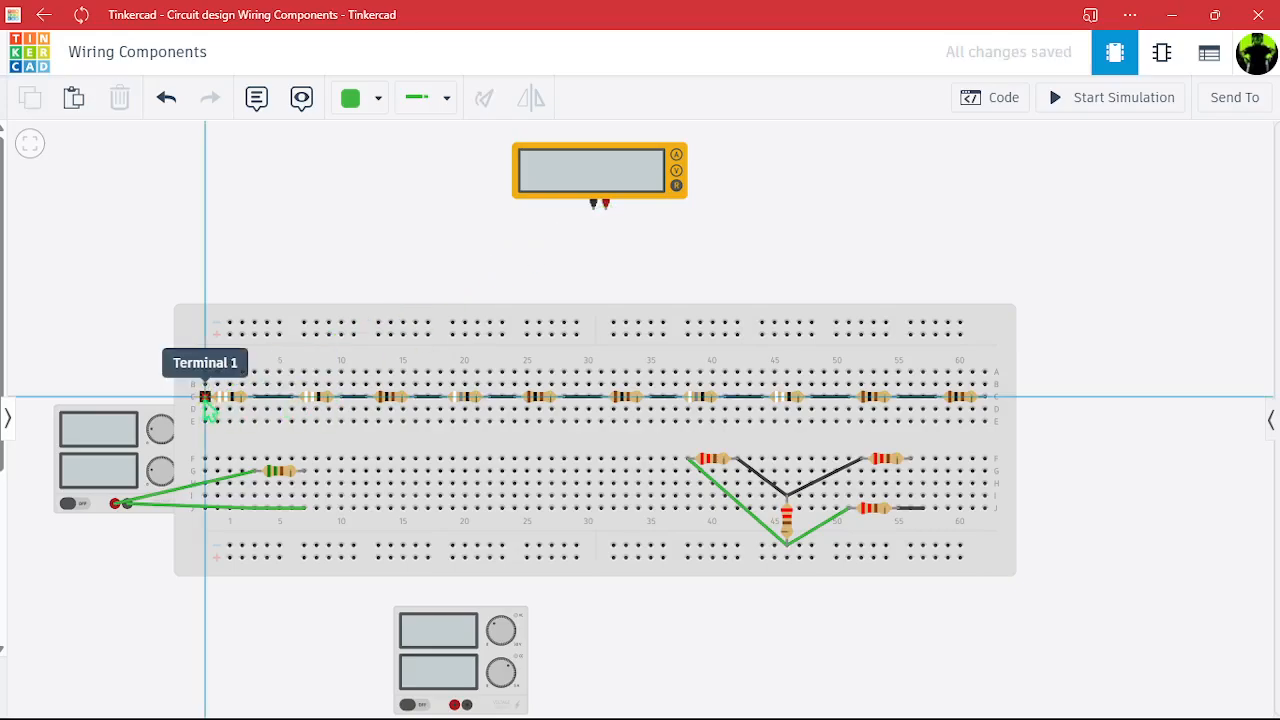
Wire the first row C resistor as the load across the original circuit's two open output terminals.
{"action": "left_click", "coordinate": [206, 398]}
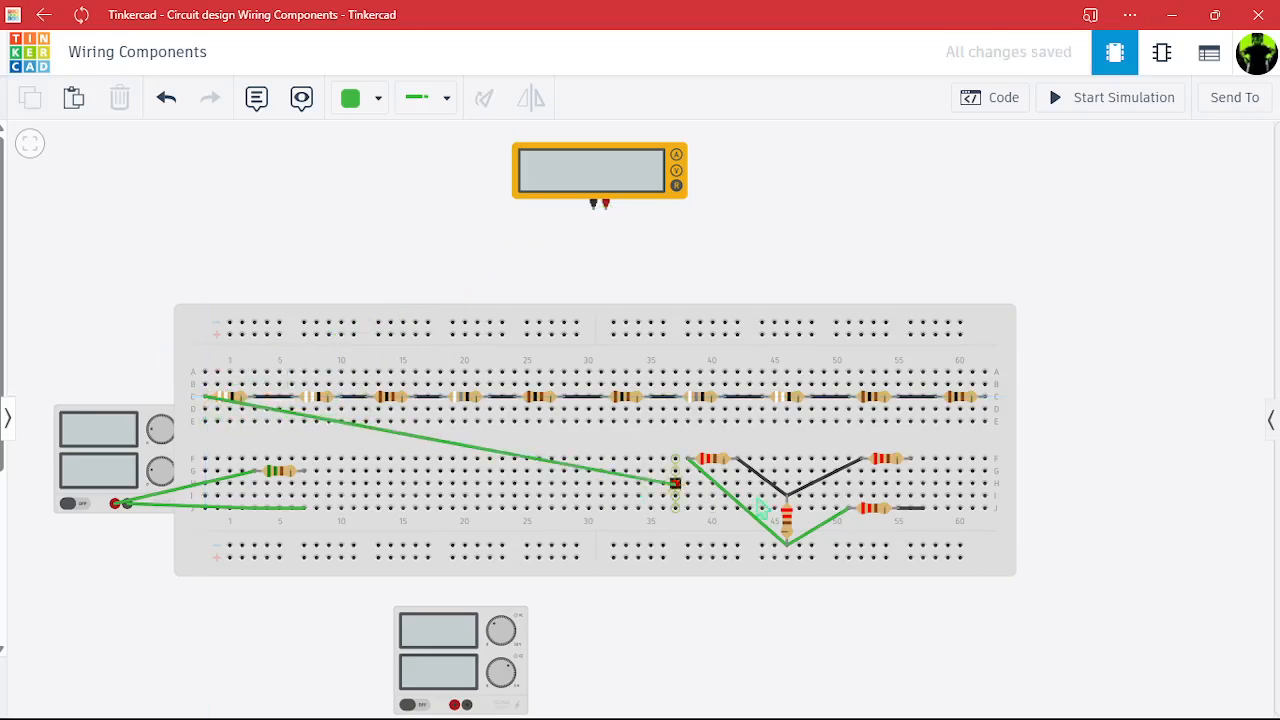
{"action": "left_click", "coordinate": [910, 460]}
{"action": "left_click", "coordinate": [312, 456]}
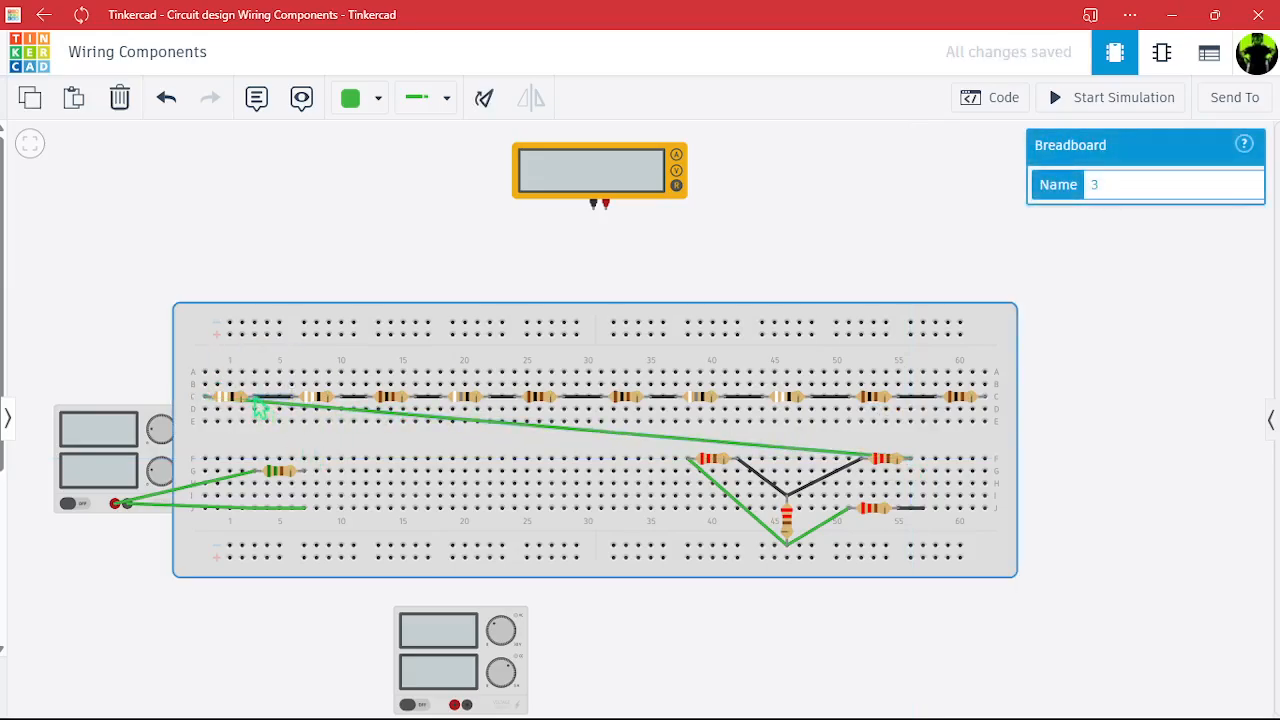
{"action": "left_click", "coordinate": [256, 400]}
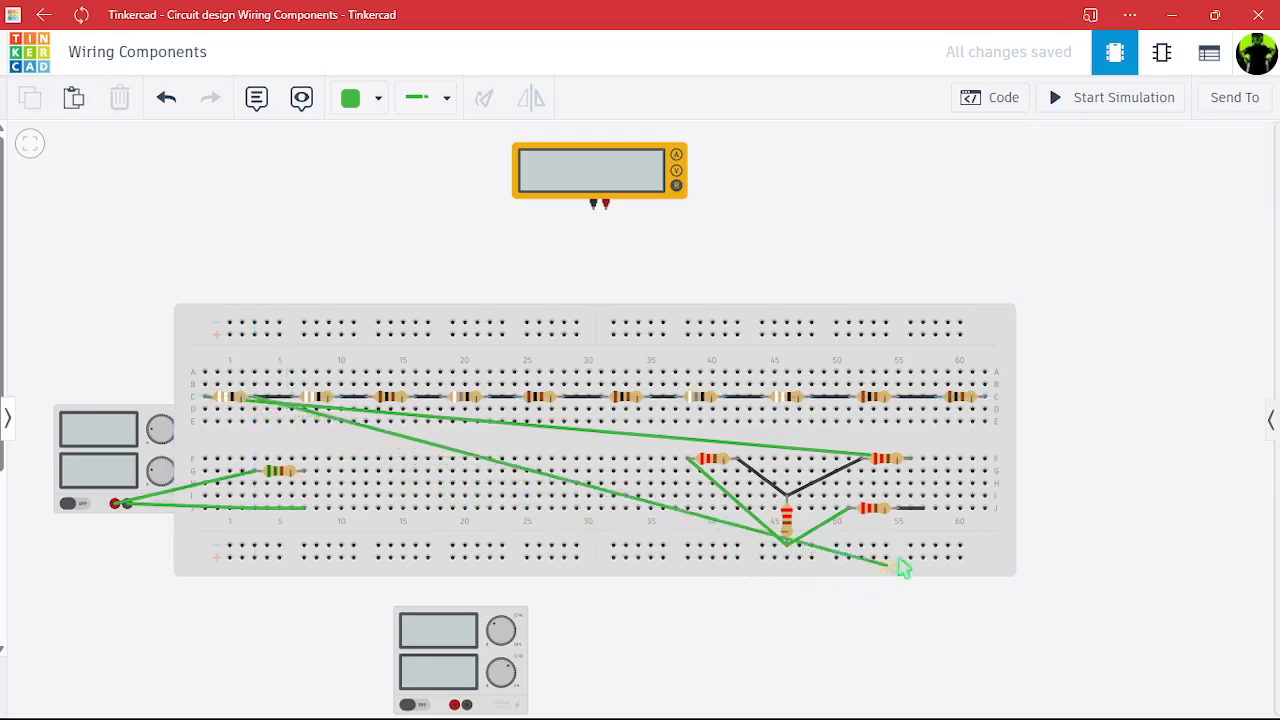
{"action": "left_click", "coordinate": [924, 509]}
Set the multimeter's mode to Voltage.
{"action": "left_click", "coordinate": [621, 185]}
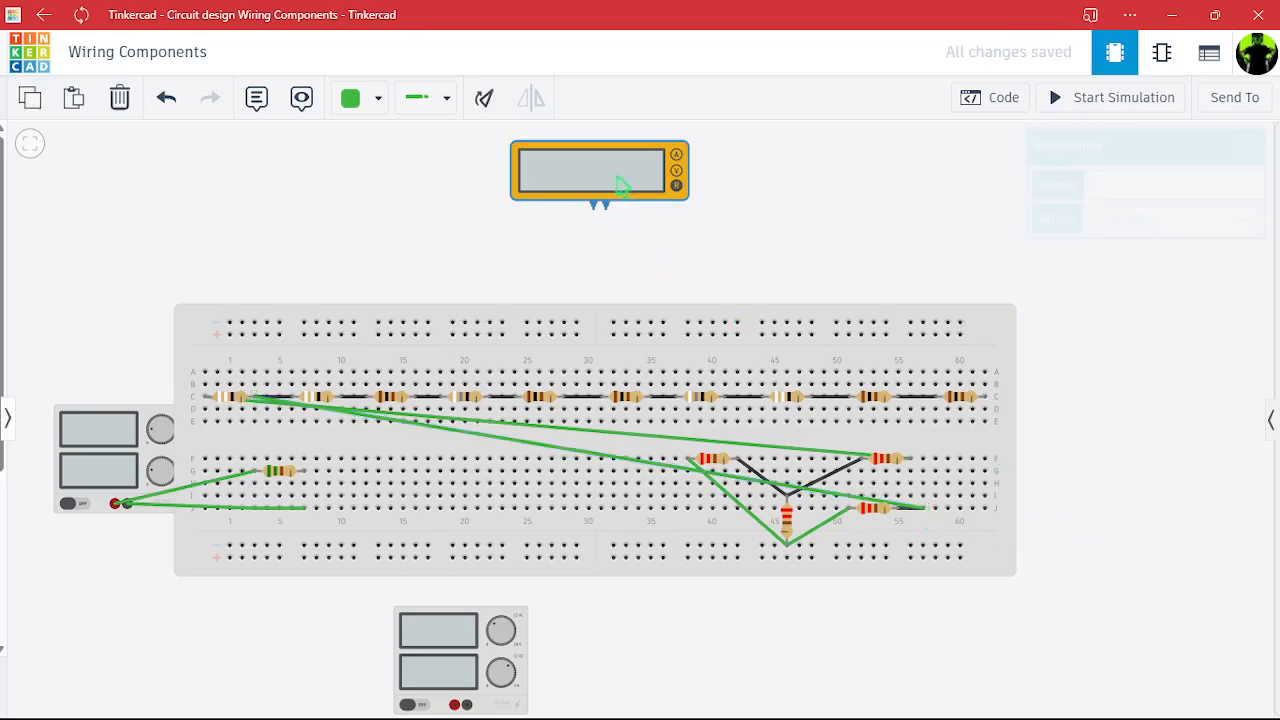
{"action": "left_click", "coordinate": [1098, 222]}
{"action": "left_click", "coordinate": [1113, 278]}
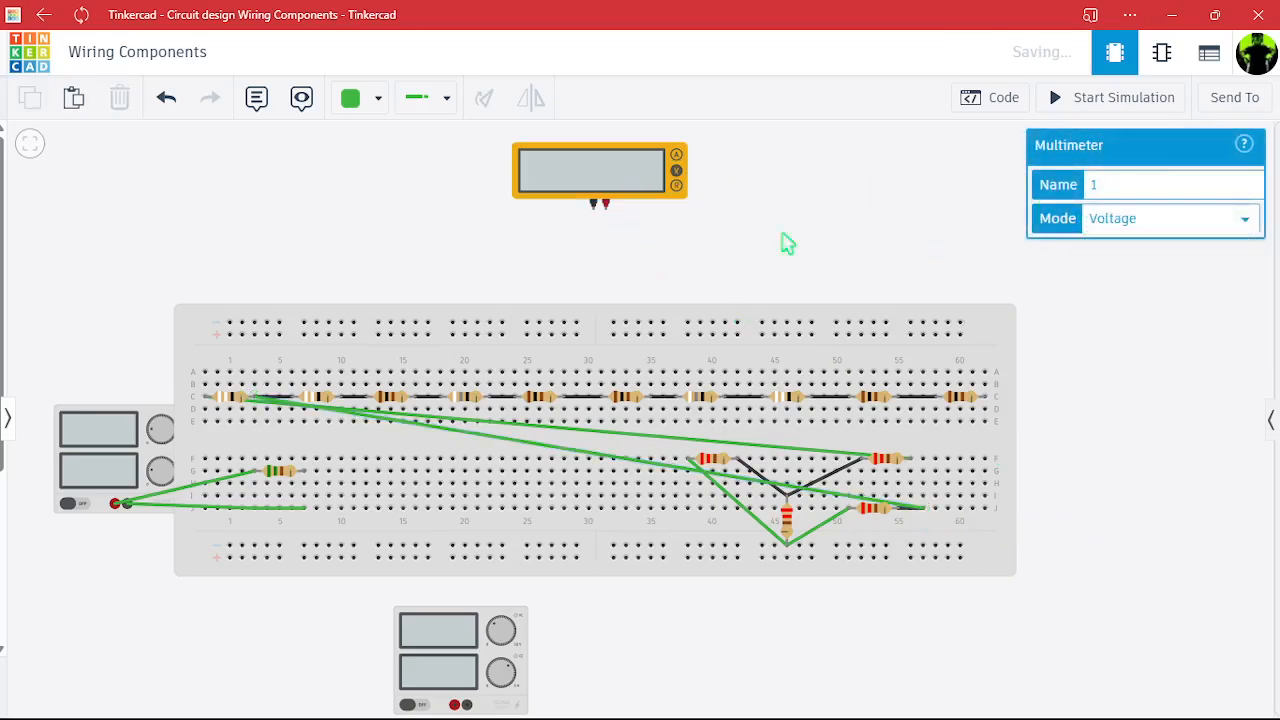
Wire the multimeter's positive and negative probes across the original circuit's output terminals, then run and stop a simulation.
{"action": "left_click", "coordinate": [623, 223]}
{"action": "left_click", "coordinate": [605, 207]}
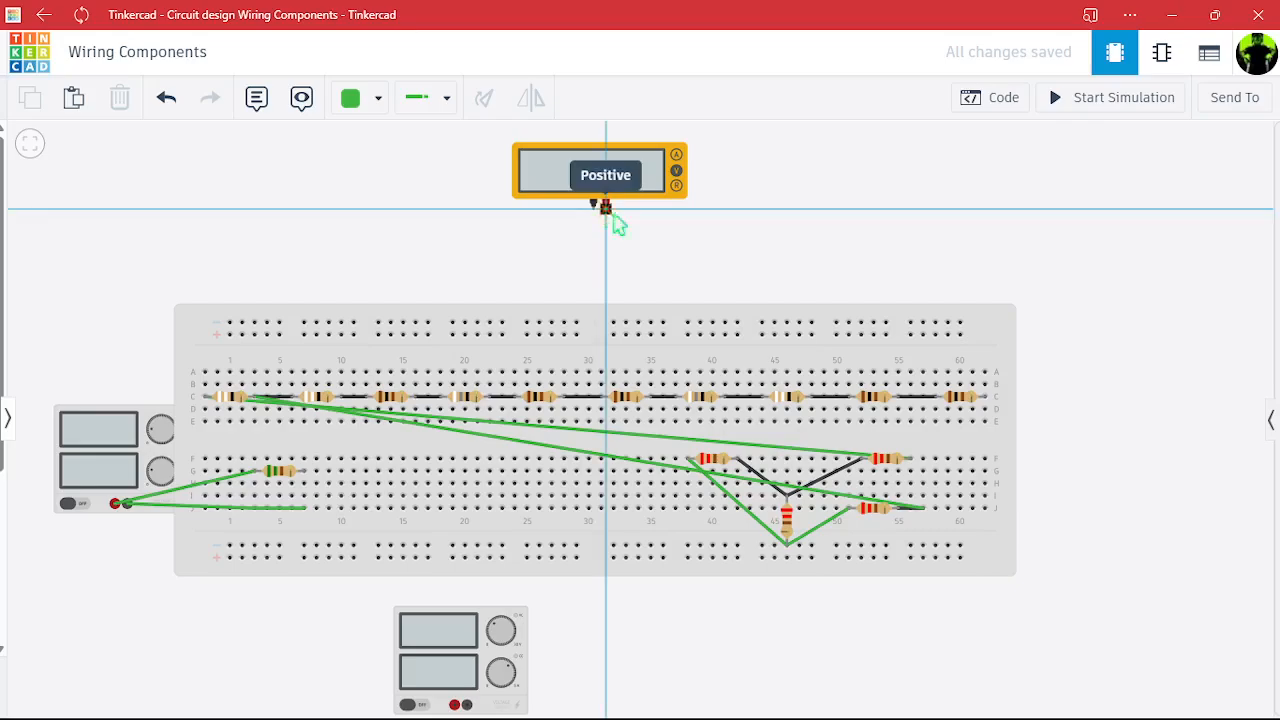
{"action": "left_click", "coordinate": [911, 459]}
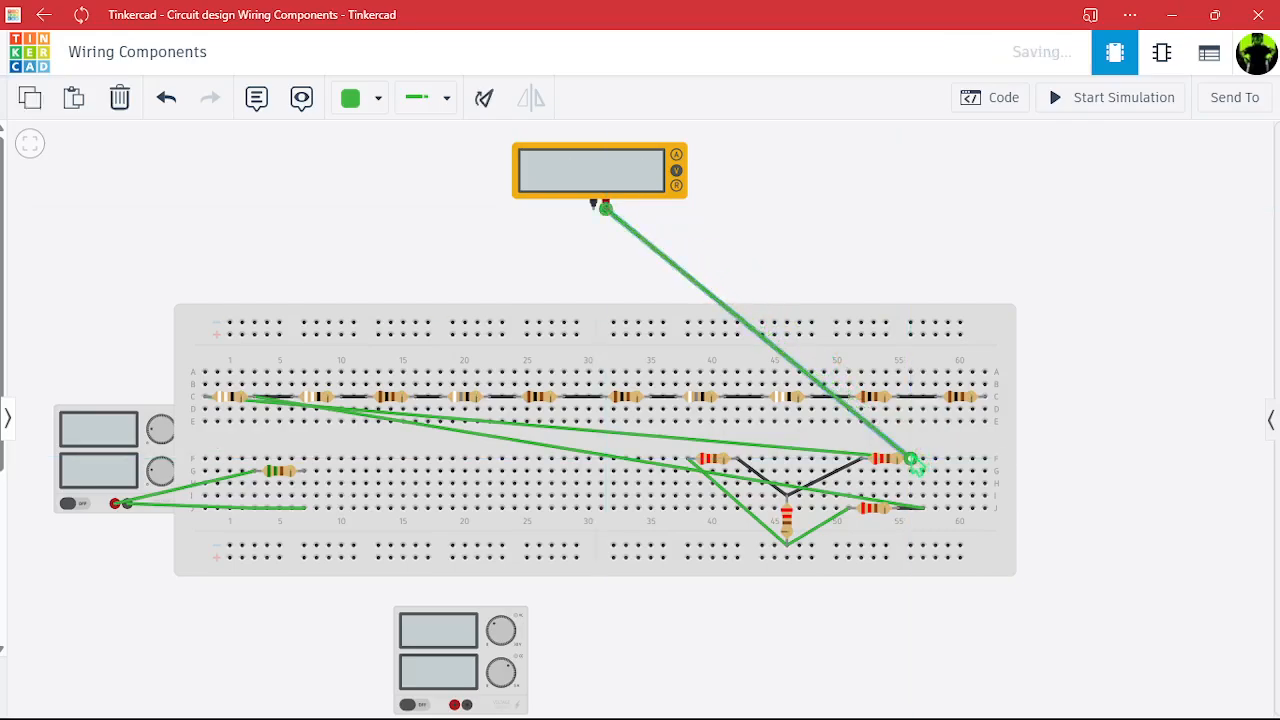
{"action": "left_click", "coordinate": [620, 270]}
{"action": "left_click", "coordinate": [594, 204]}
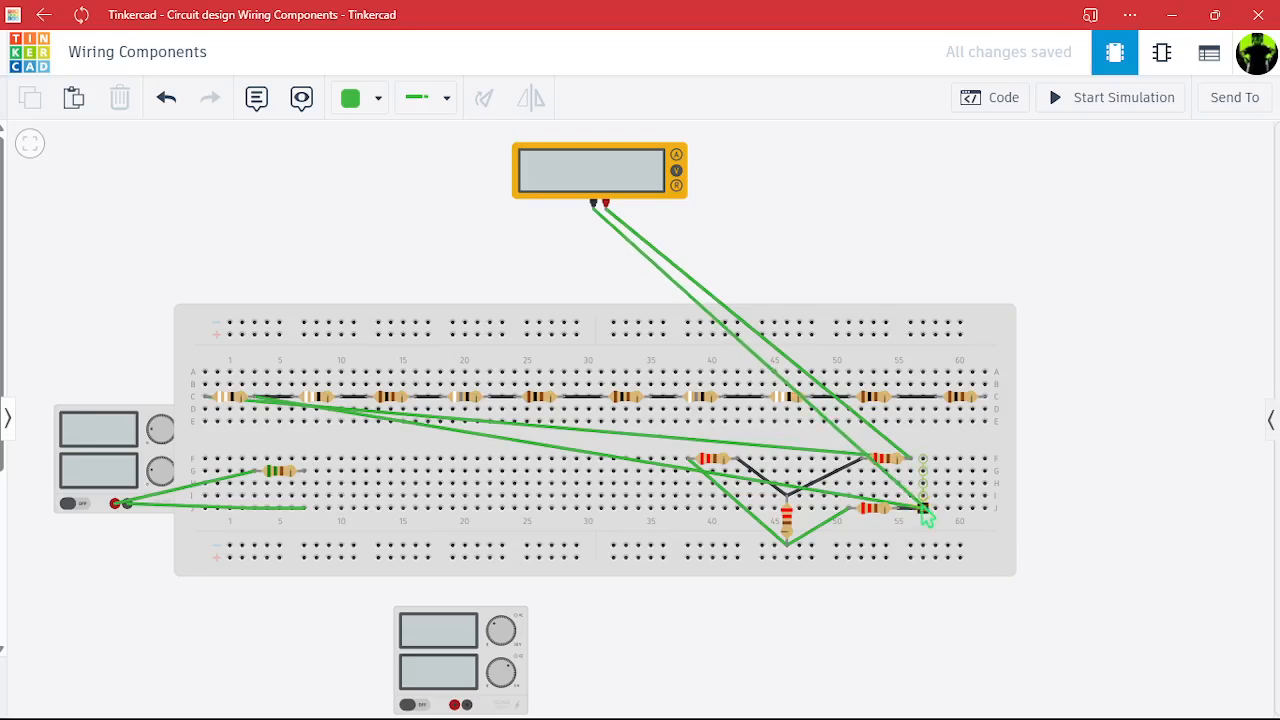
{"action": "left_click", "coordinate": [923, 507]}
{"action": "left_click", "coordinate": [1097, 95]}
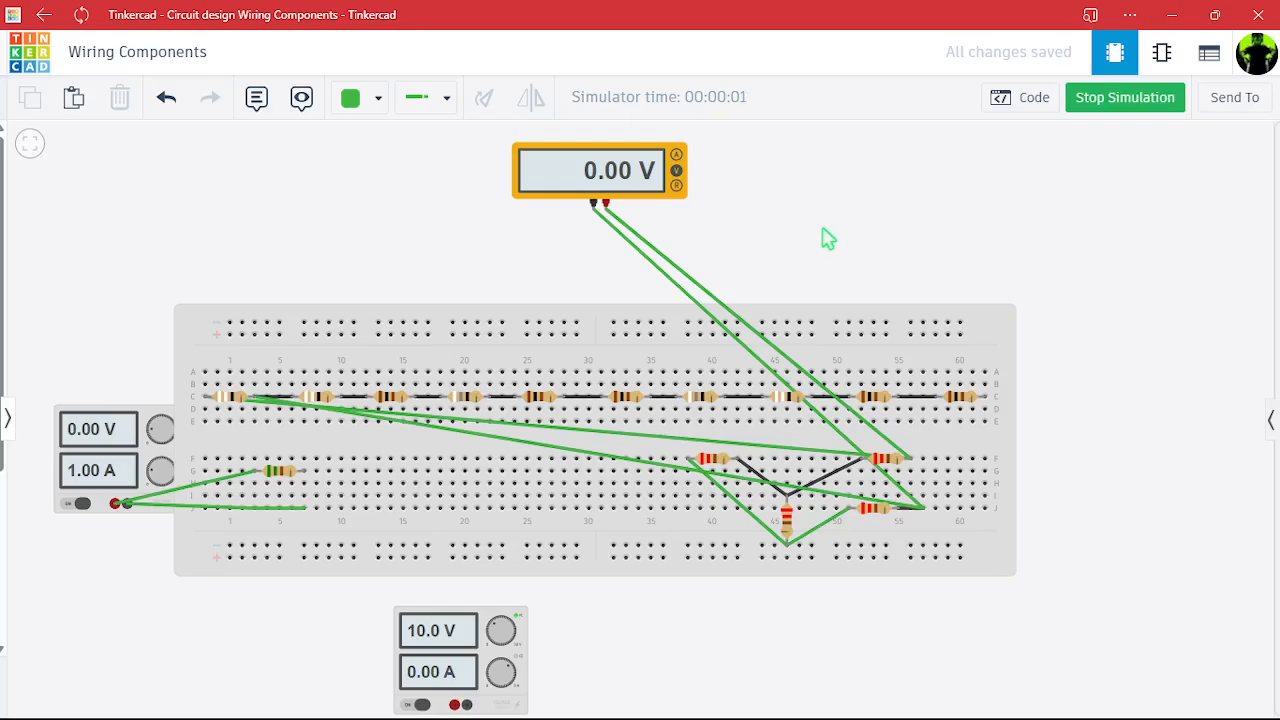
{"action": "left_click", "coordinate": [1099, 104]}
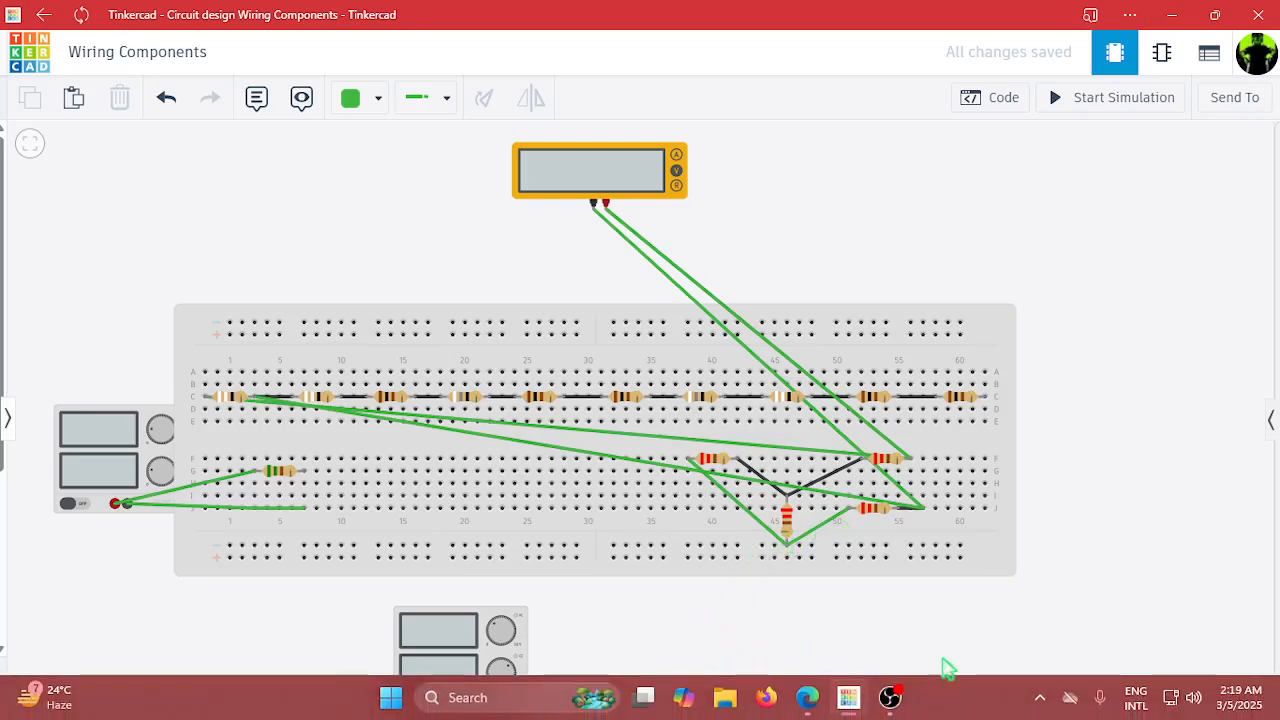
Shift power supply E1 slightly right below the breadboard and delete the wire shorting the original circuit's input terminals.
{"action": "mouse_move", "coordinate": [815, 680]}
{"action": "left_click", "coordinate": [452, 644]}
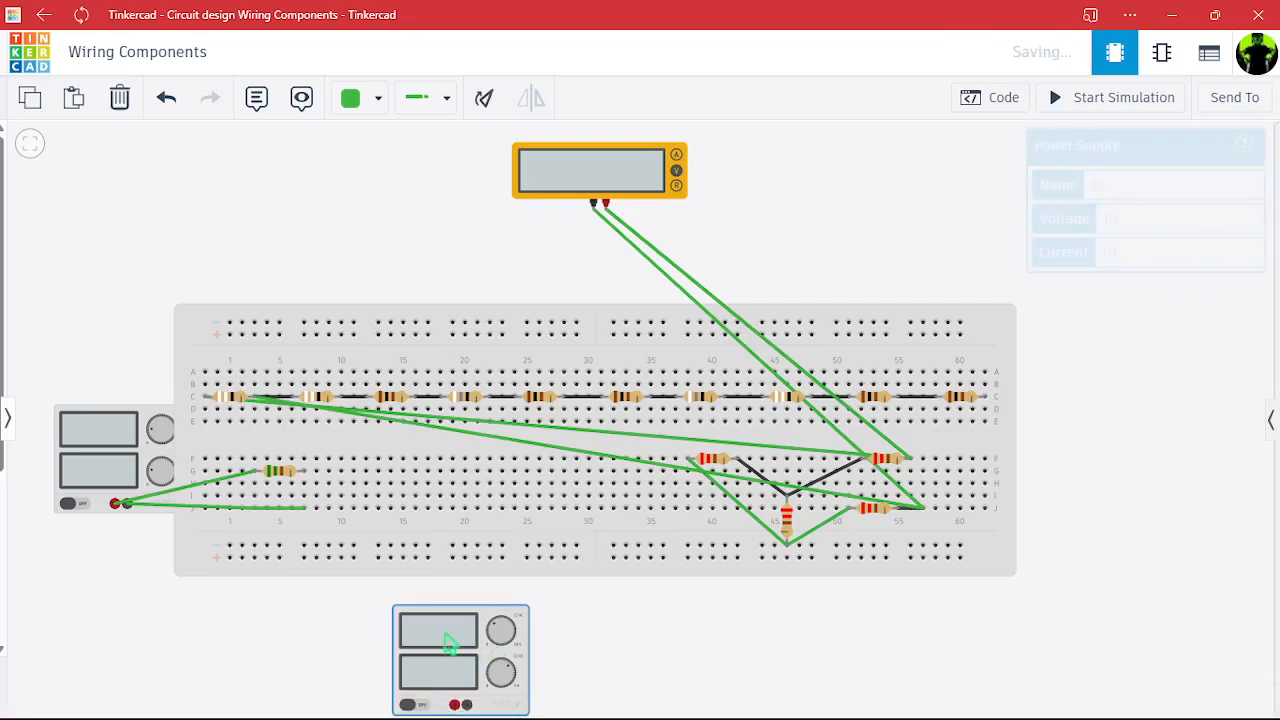
{"action": "left_click_drag", "start_coordinate": [464, 643], "coordinate": [522, 643]}
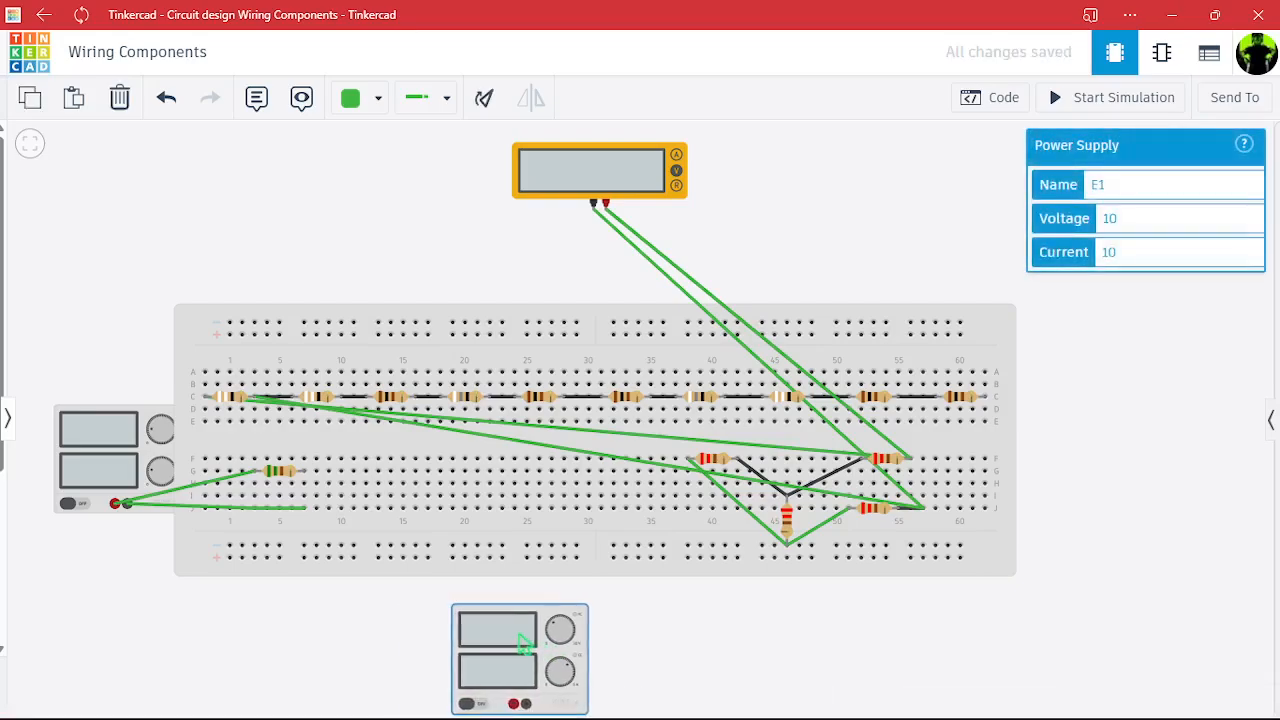
{"action": "left_click", "coordinate": [761, 527]}
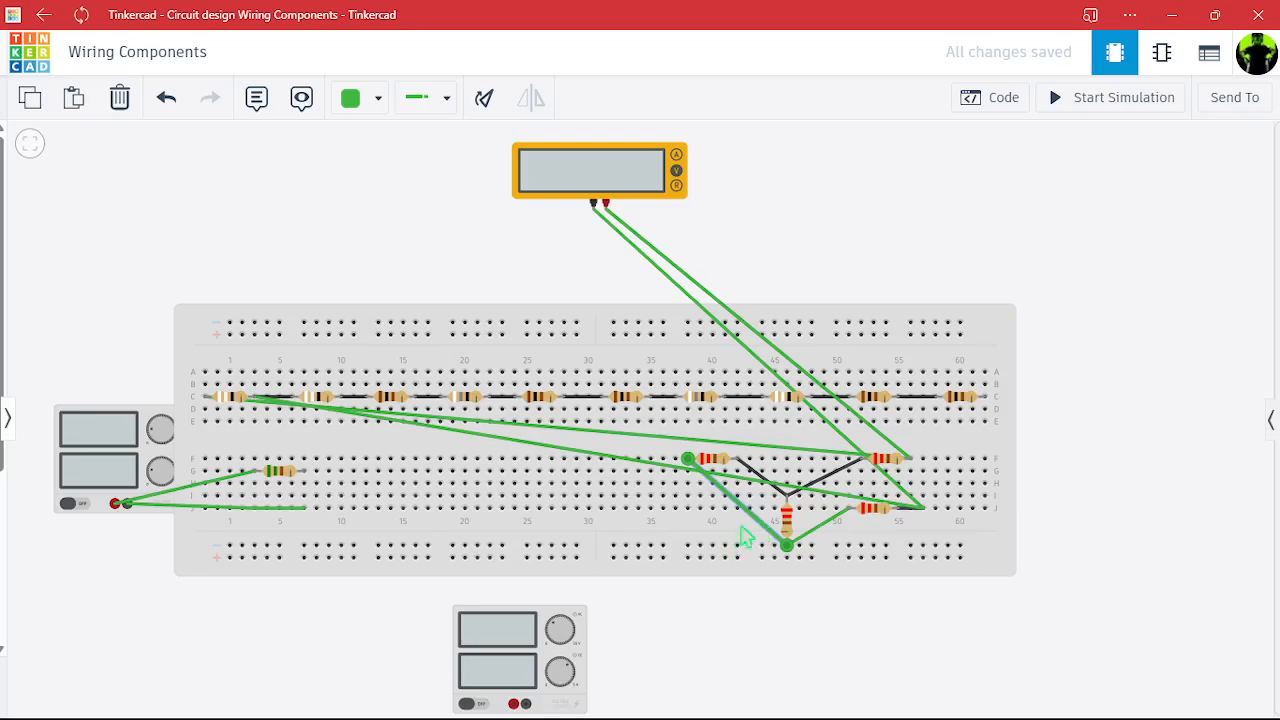
{"action": "key", "text": "Delete"}
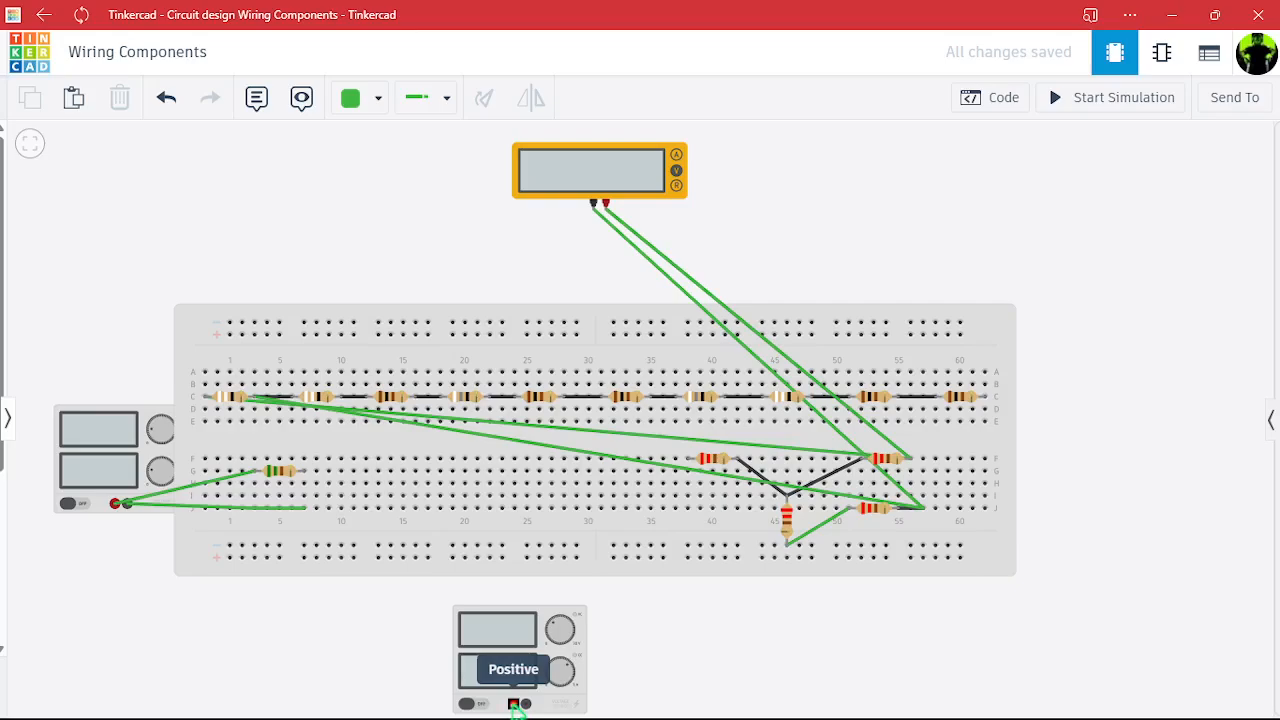
Wire supply E1's positive to the original circuit's leftmost resistor and its negative to the lower end of the vertical resistor.
{"action": "left_click", "coordinate": [513, 703]}
{"action": "left_click", "coordinate": [688, 459]}
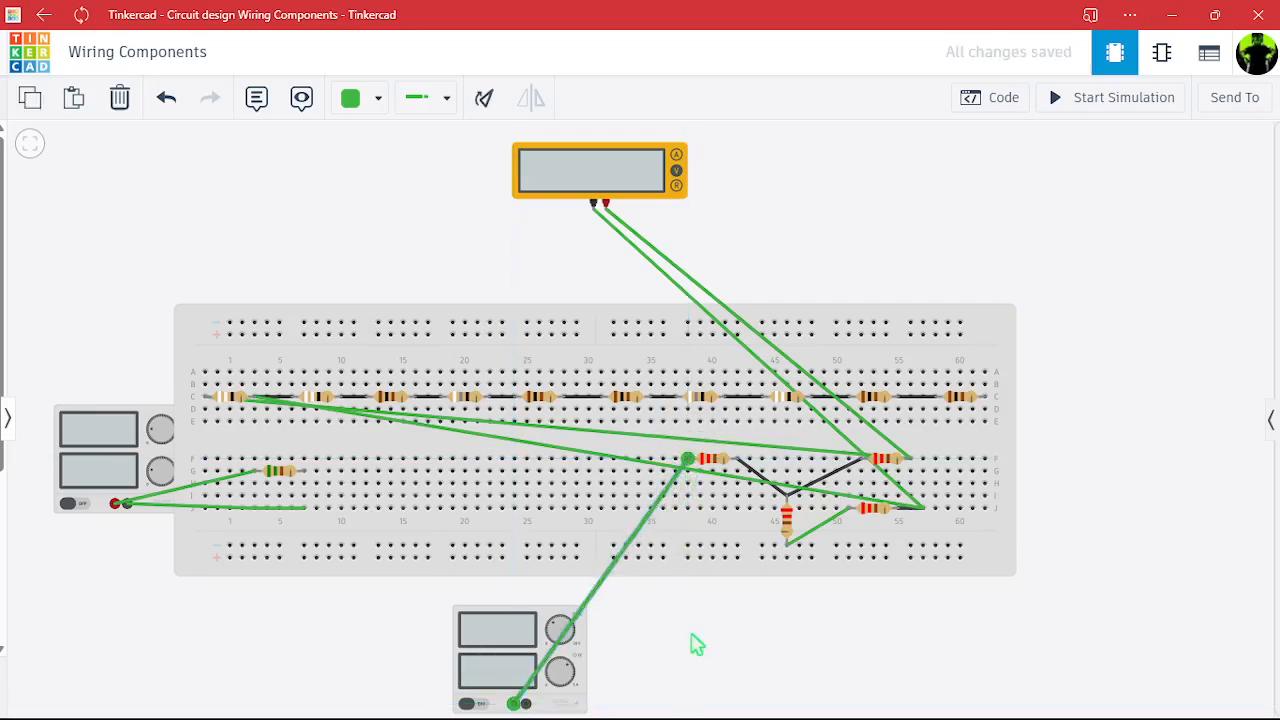
{"action": "left_click", "coordinate": [526, 704]}
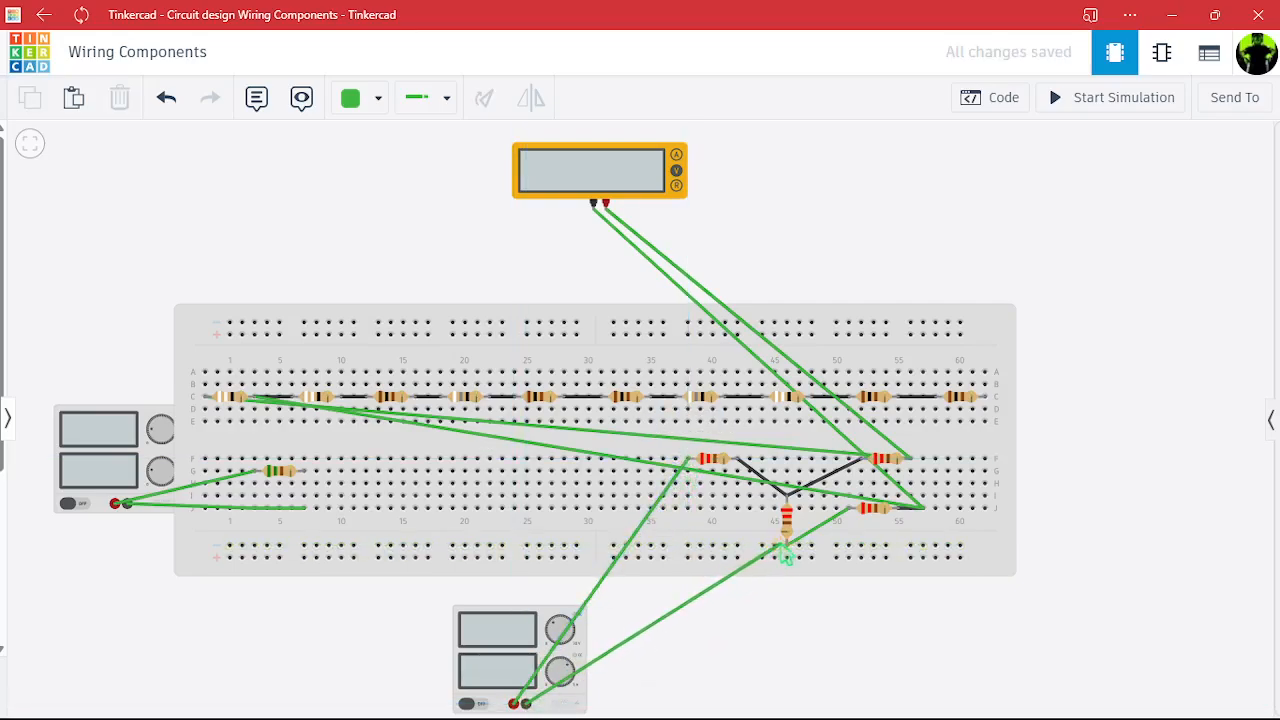
{"action": "left_click", "coordinate": [787, 546]}
{"action": "left_click", "coordinate": [800, 630]}
Simulate the original circuit to read the load voltage, stop it, and check the handwritten original-circuit data sheet in the browser.
{"action": "left_click", "coordinate": [1080, 100]}
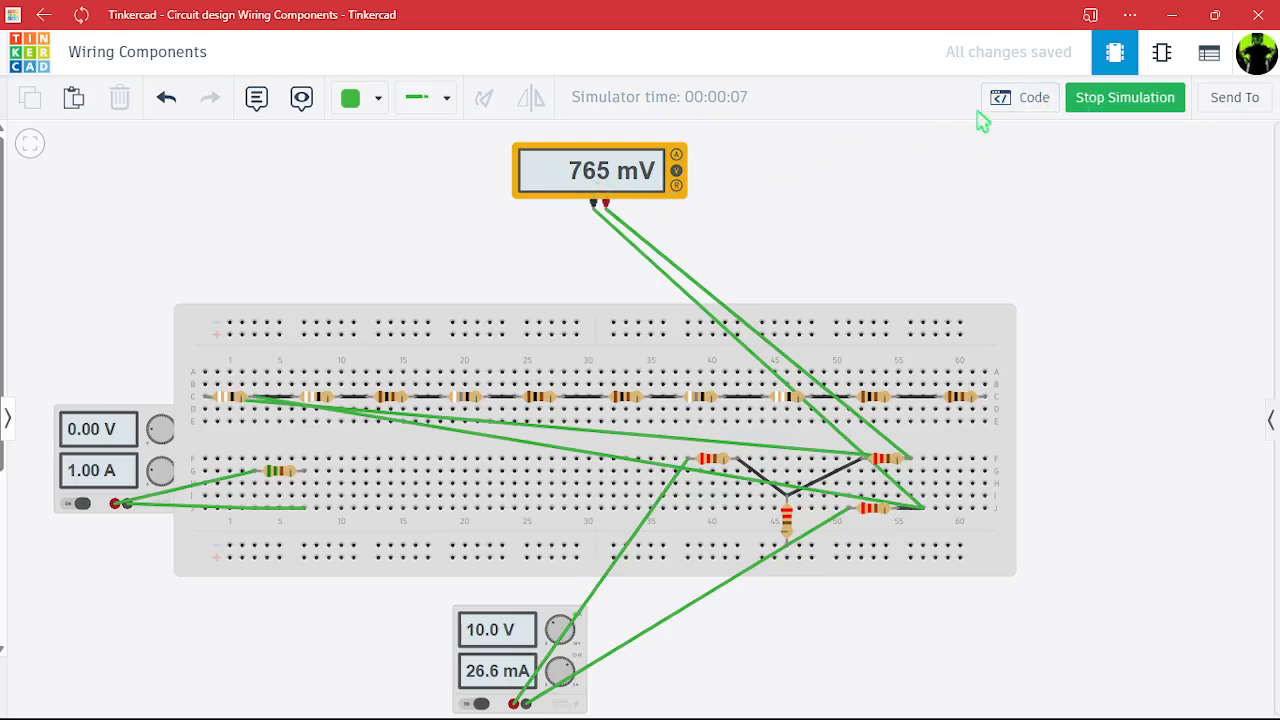
{"action": "left_click", "coordinate": [1088, 105]}
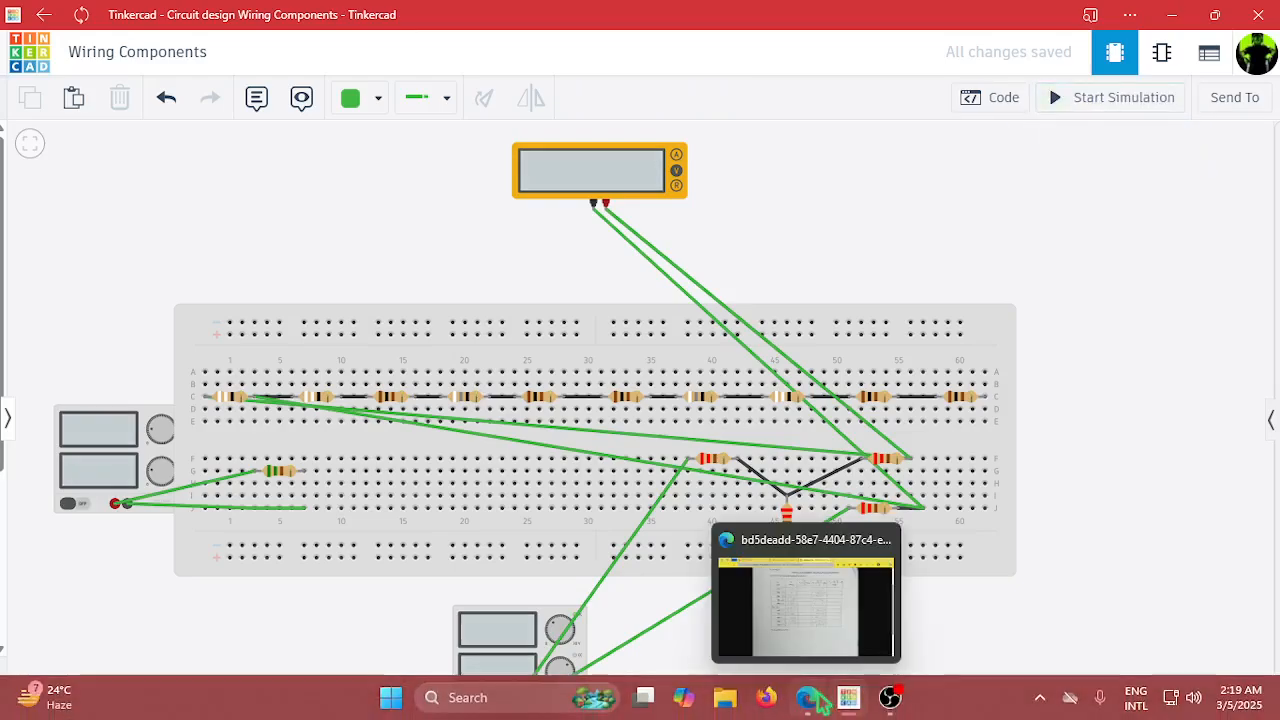
{"action": "left_click", "coordinate": [815, 700]}
{"action": "key", "text": "ctrl+shift+Tab"}
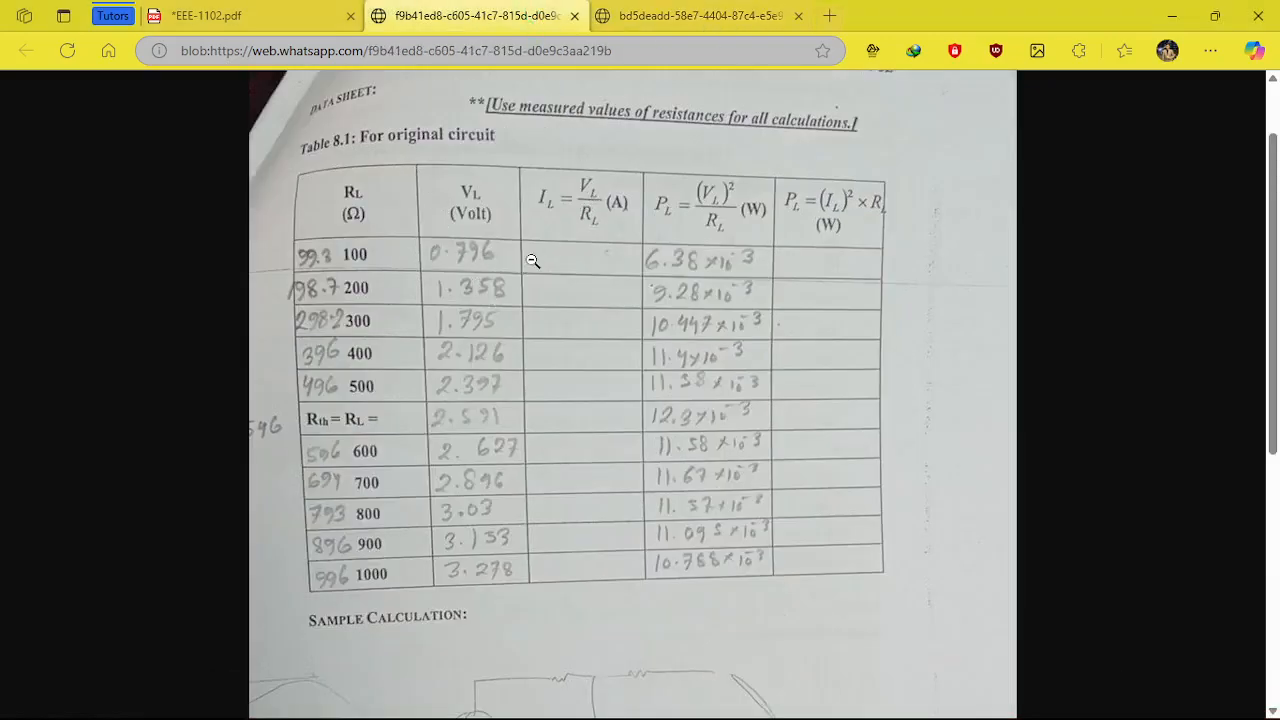
In EEE-1102.pdf, handwrite the 100 Ω load voltage in the original-circuit Table 8.1, view the Thevenin's equivalent table, and return to Tinkercad.
{"action": "left_click", "coordinate": [228, 14]}
{"action": "scroll", "coordinate": [632, 379], "scroll_direction": "down", "scroll_amount": 5}
{"action": "scroll", "coordinate": [632, 379], "scroll_direction": "down", "scroll_amount": 5}
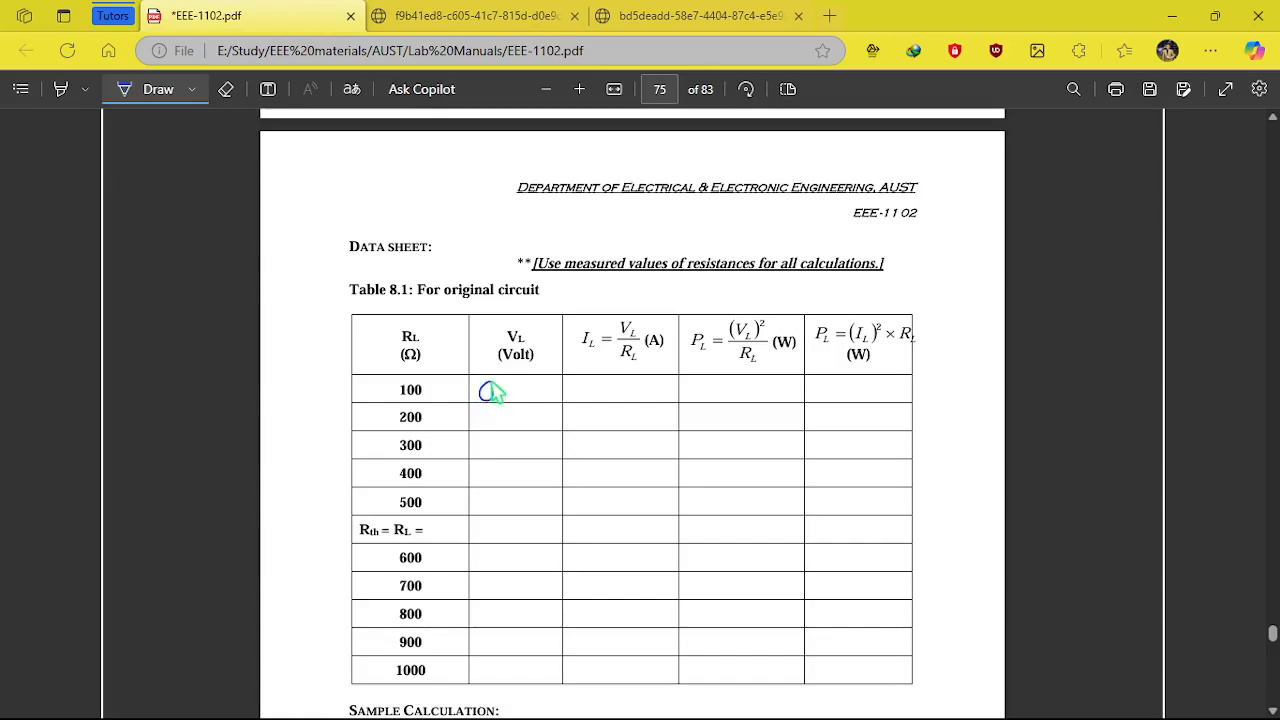
{"action": "left_click_drag", "start_coordinate": [502, 393], "coordinate": [534, 392]}
{"action": "scroll", "coordinate": [510, 391], "scroll_direction": "down", "scroll_amount": 10}
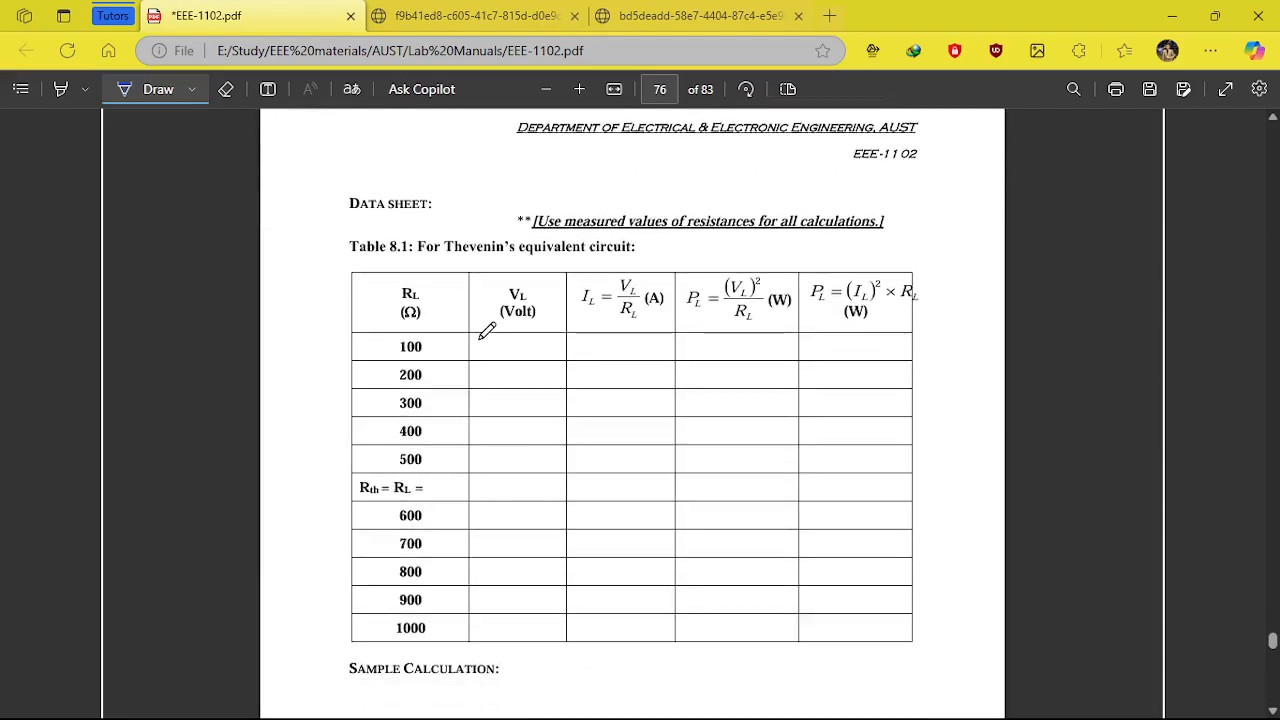
{"action": "mouse_move", "coordinate": [893, 710]}
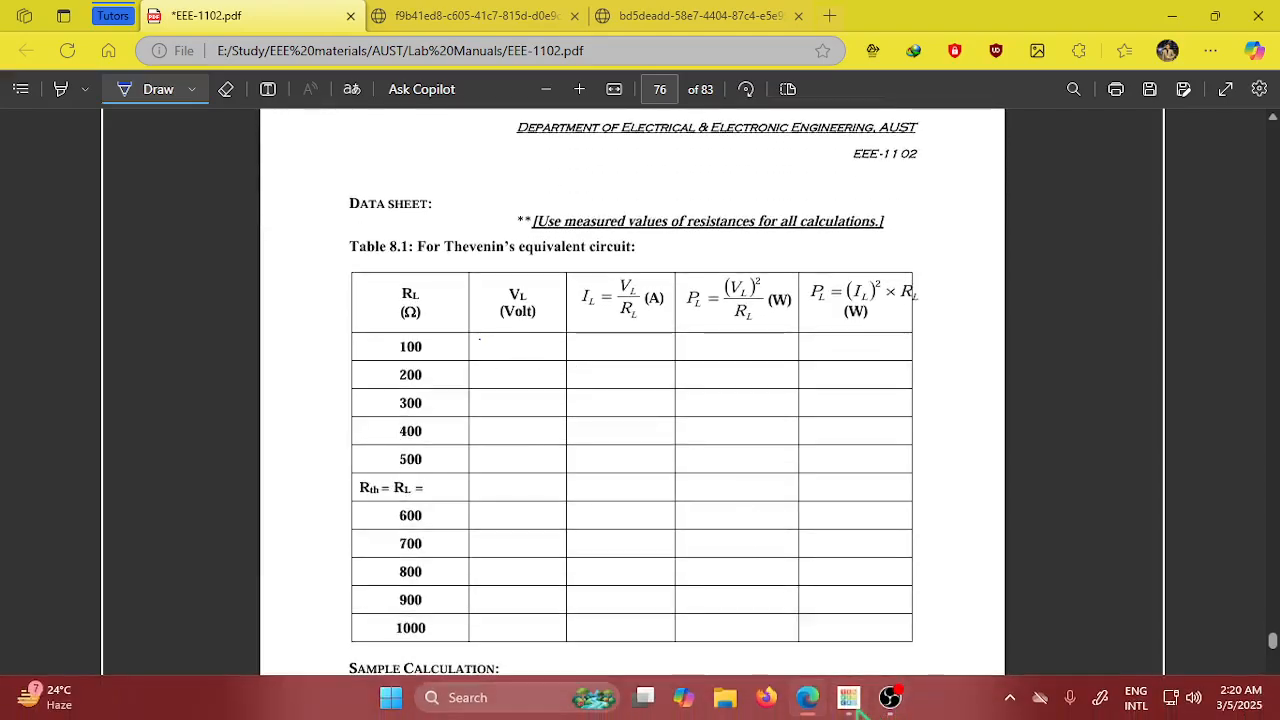
{"action": "left_click", "coordinate": [853, 703]}
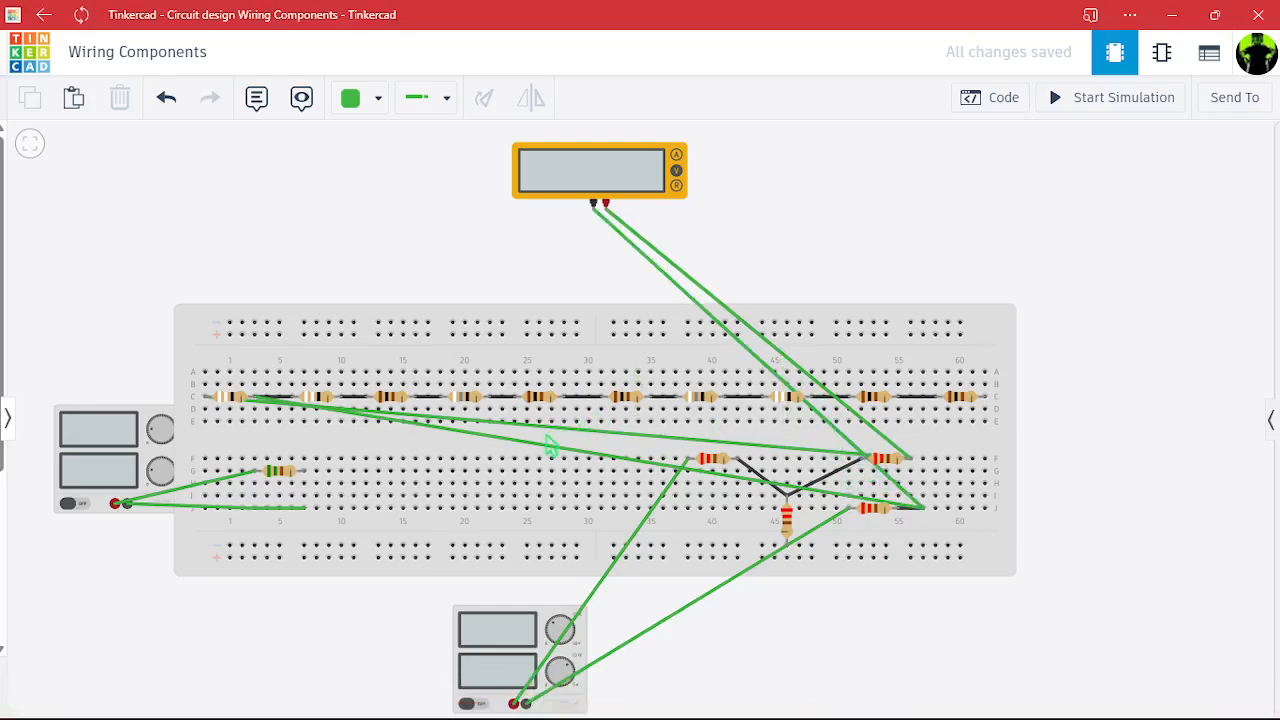
Delete the two load resistor wires and the two multimeter wires from the original circuit's output terminals.
{"action": "left_click", "coordinate": [623, 436]}
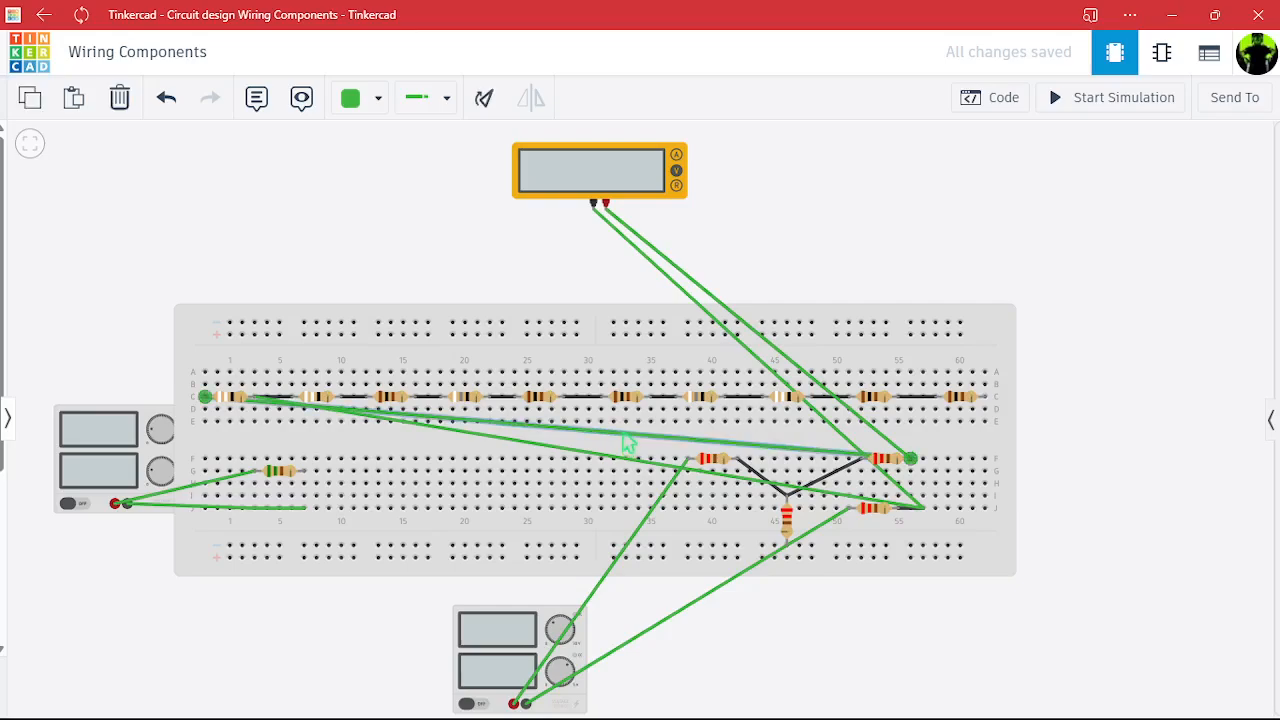
{"action": "key", "text": "Delete"}
{"action": "left_click", "coordinate": [581, 456]}
{"action": "key", "text": "Delete"}
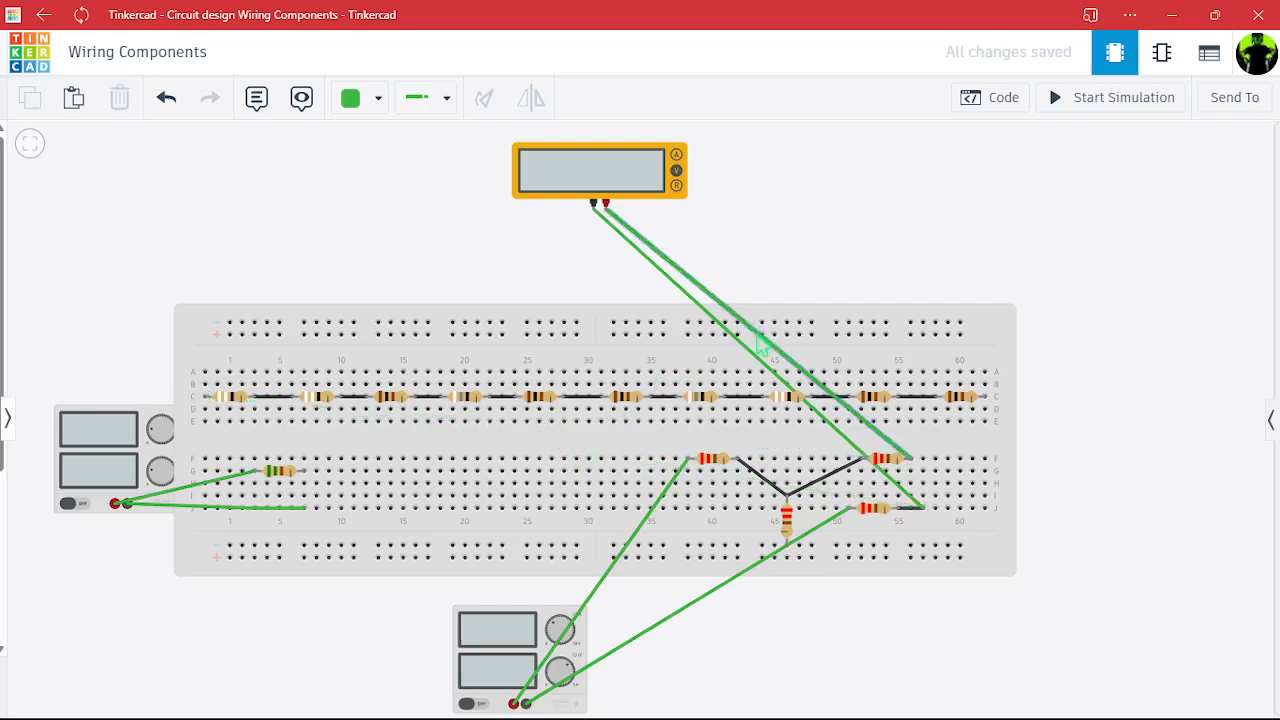
{"action": "left_click", "coordinate": [760, 355]}
{"action": "key", "text": "Delete"}
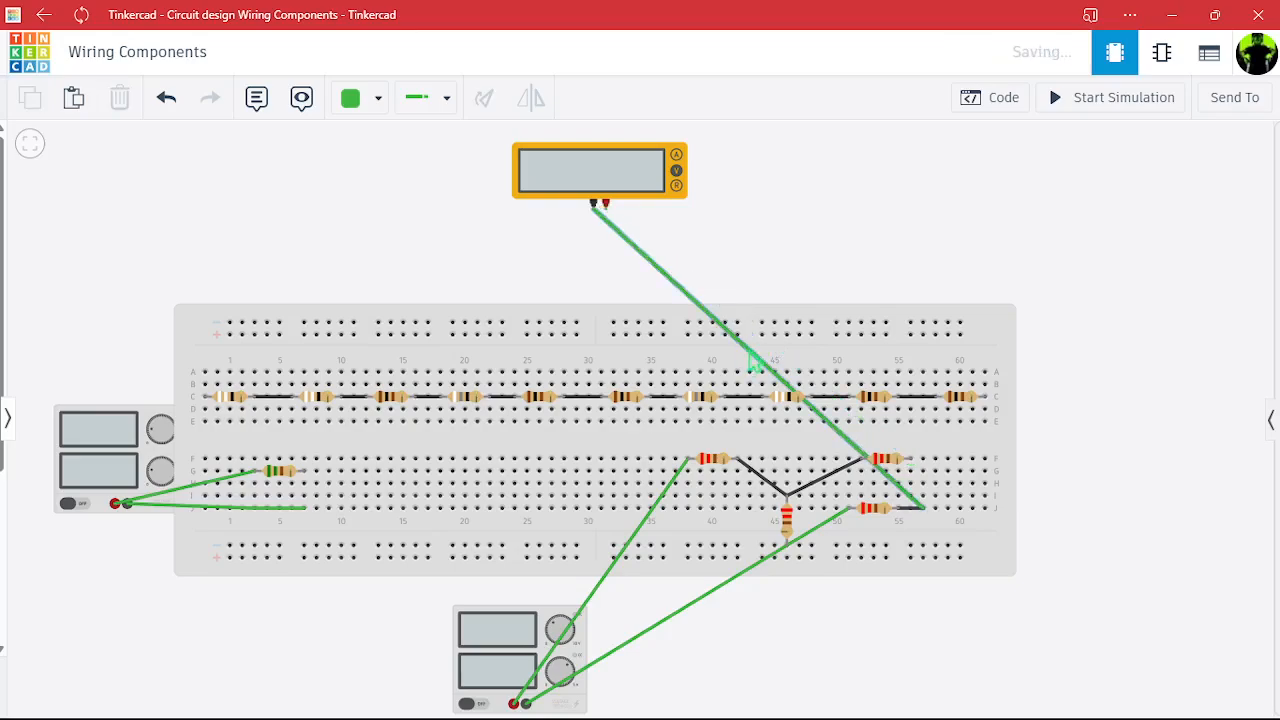
{"action": "left_click", "coordinate": [755, 360]}
{"action": "key", "text": "Delete"}
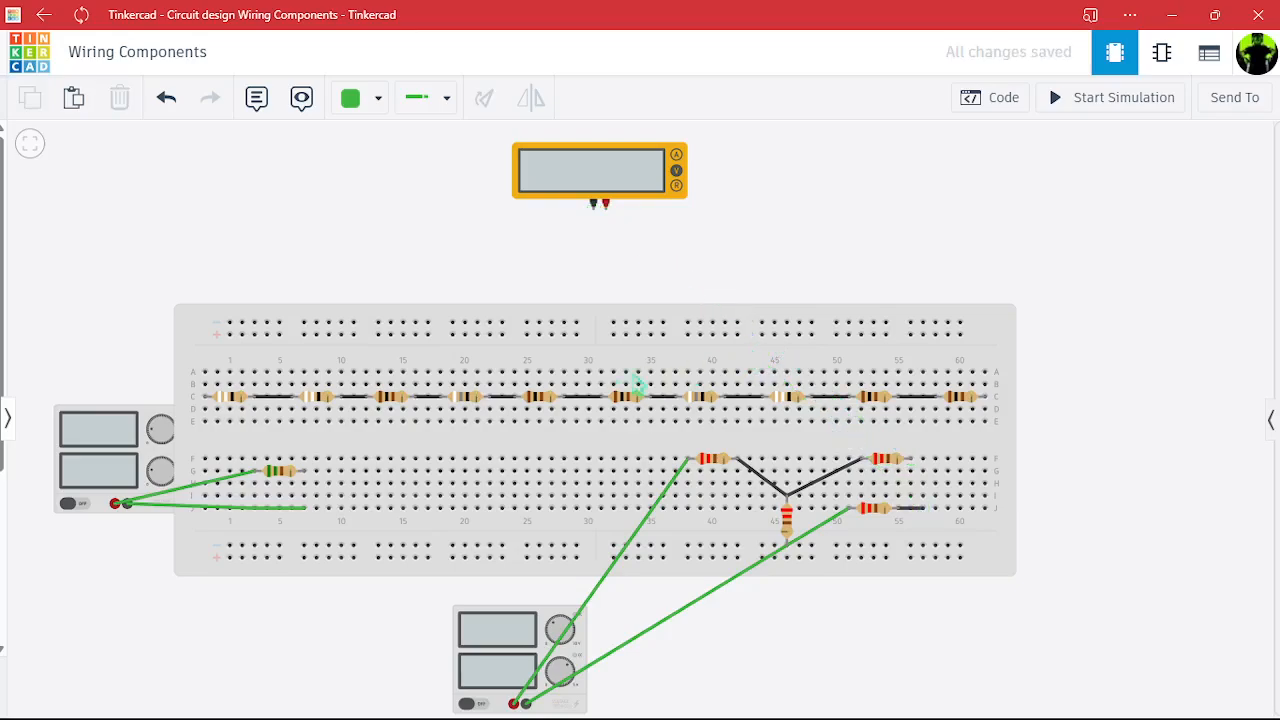
Wire the multimeter's positive probe to the Thevenin resistor's free end and its negative probe to the Thevenin supply's return wire.
{"action": "left_click", "coordinate": [605, 207]}
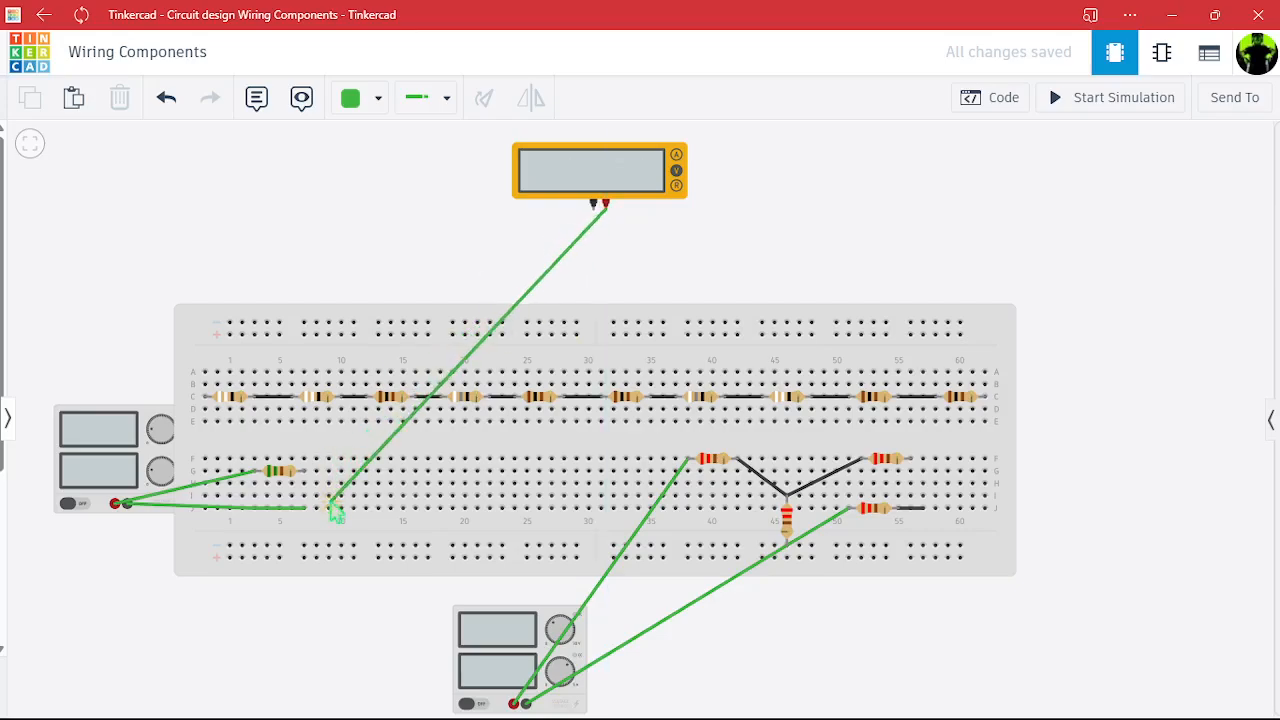
{"action": "left_click", "coordinate": [304, 470]}
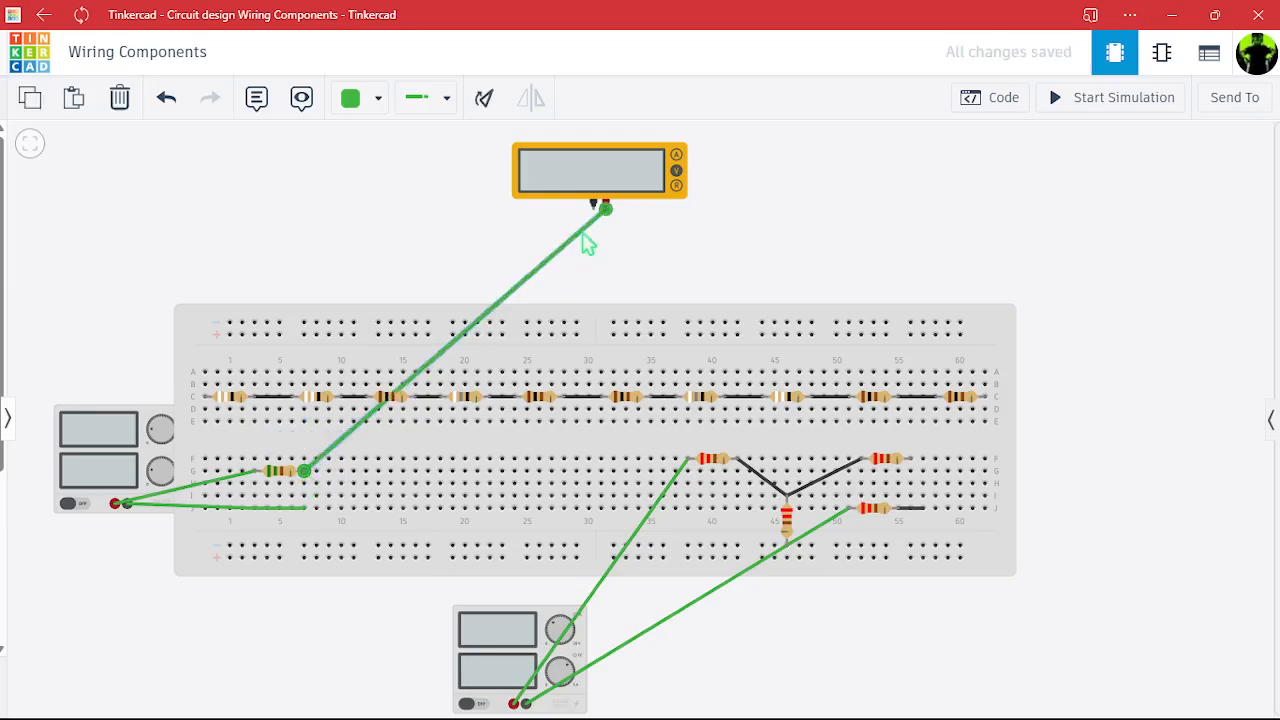
{"action": "left_click", "coordinate": [597, 212]}
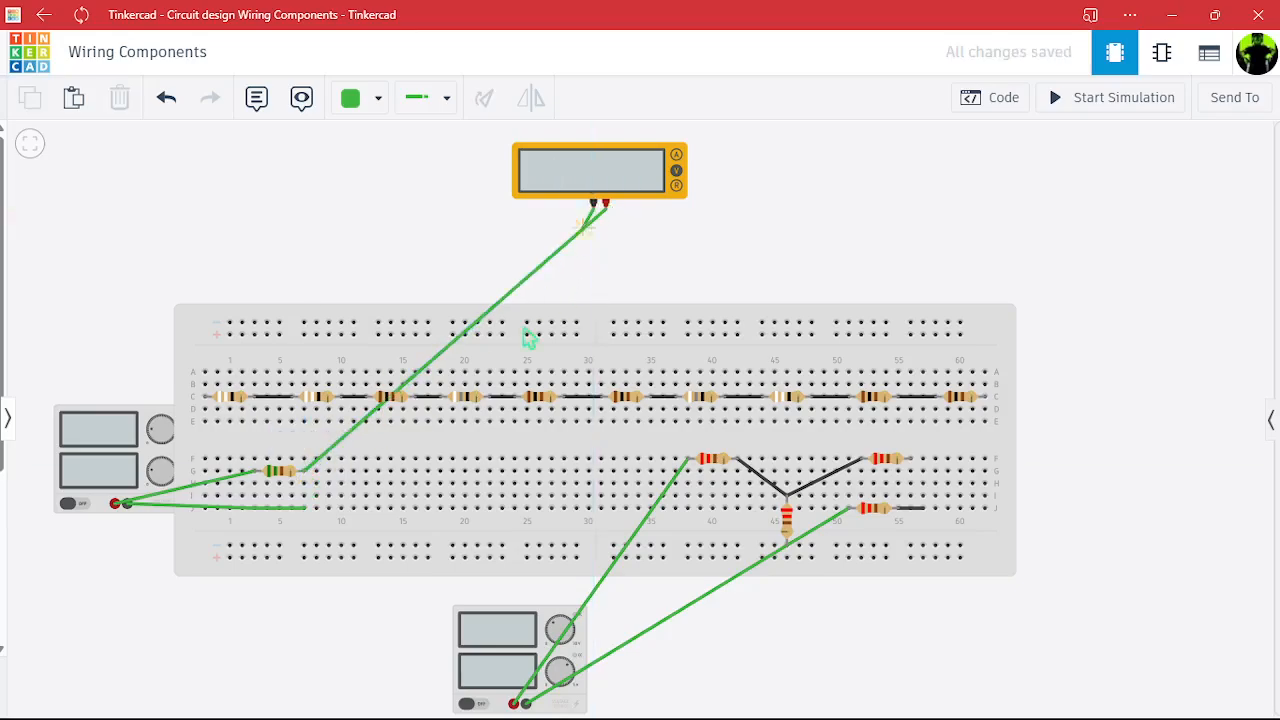
{"action": "left_click", "coordinate": [304, 507]}
Wire the first load resistor's ends to the Thevenin resistor's free end and to the Thevenin supply's return point on the breadboard.
{"action": "left_click", "coordinate": [205, 397]}
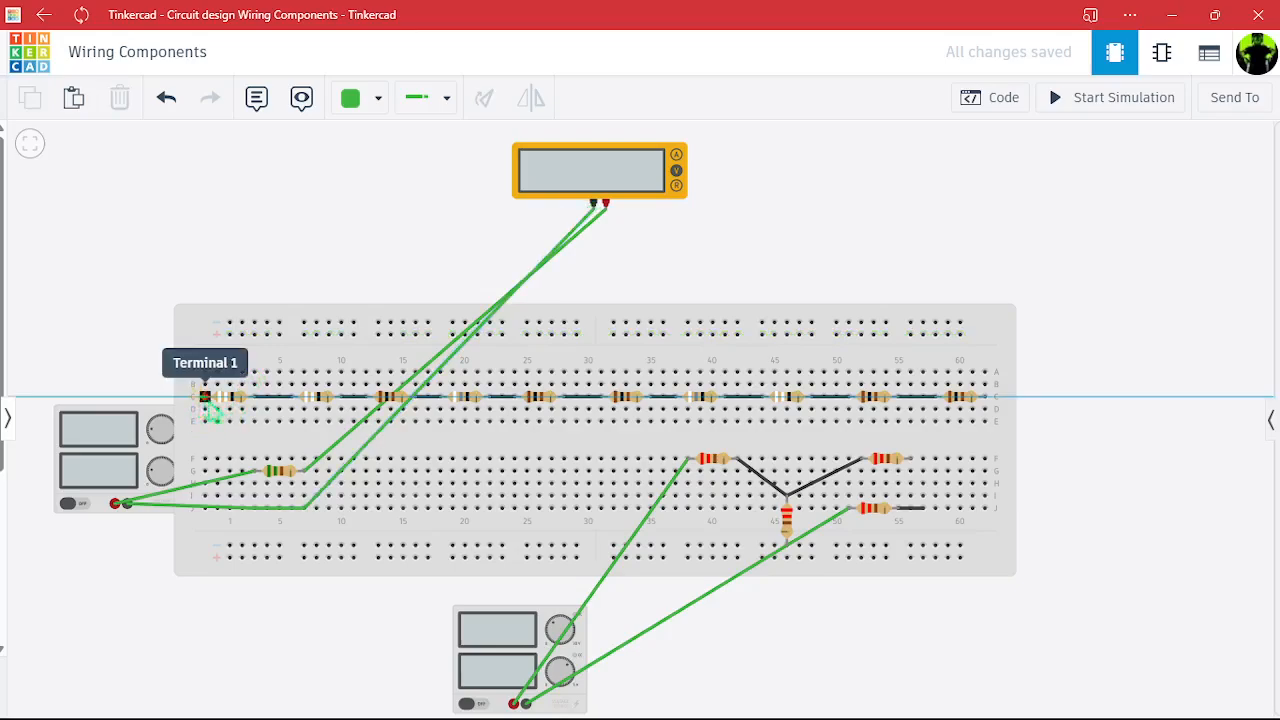
{"action": "left_click", "coordinate": [304, 470]}
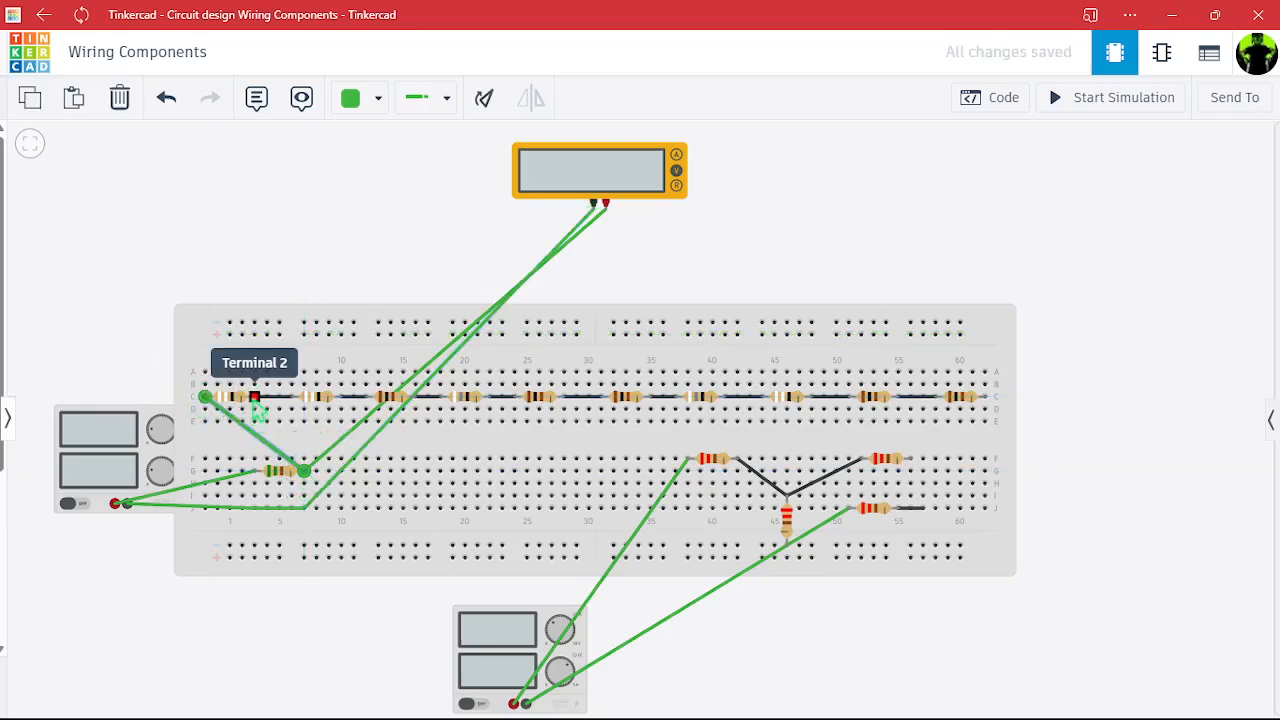
{"action": "left_click", "coordinate": [256, 399]}
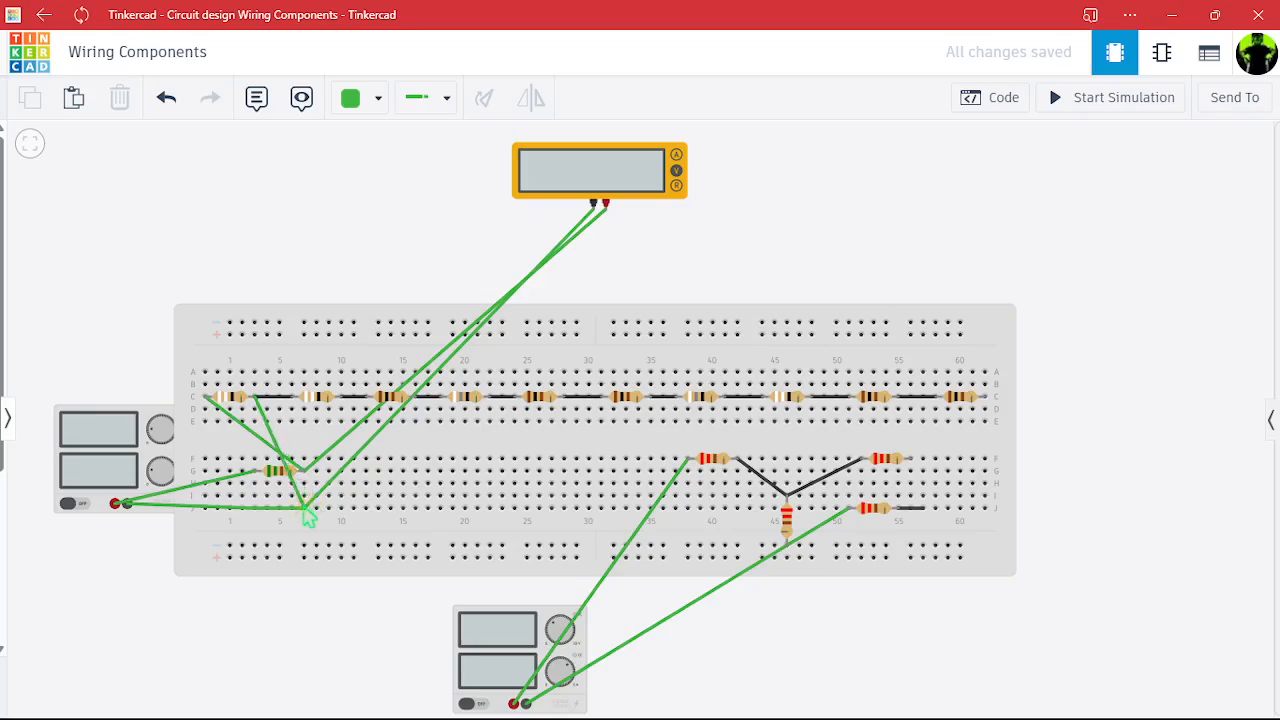
{"action": "left_click", "coordinate": [305, 508]}
{"action": "left_click", "coordinate": [306, 512]}
{"action": "left_click", "coordinate": [340, 605]}
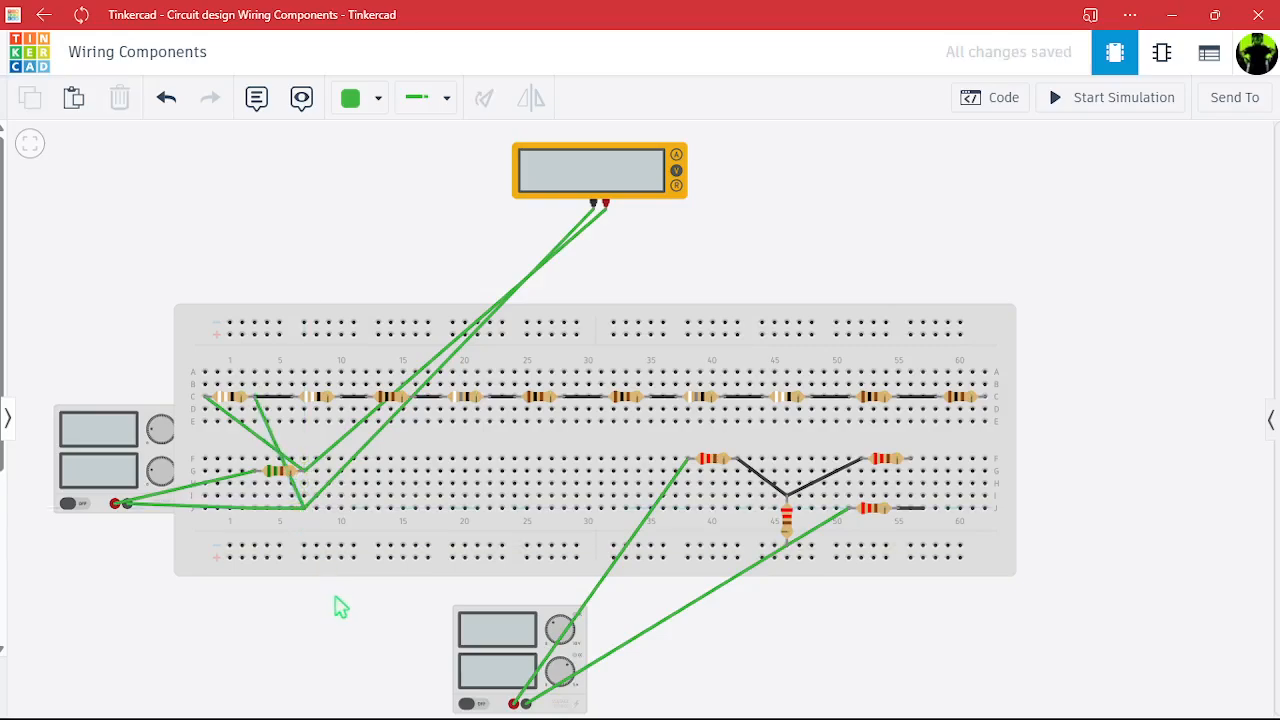
Simulate the Thevenin circuit with the load connected, stop the simulation, and inspect the Thevenin supply's settings.
{"action": "left_click", "coordinate": [1137, 95]}
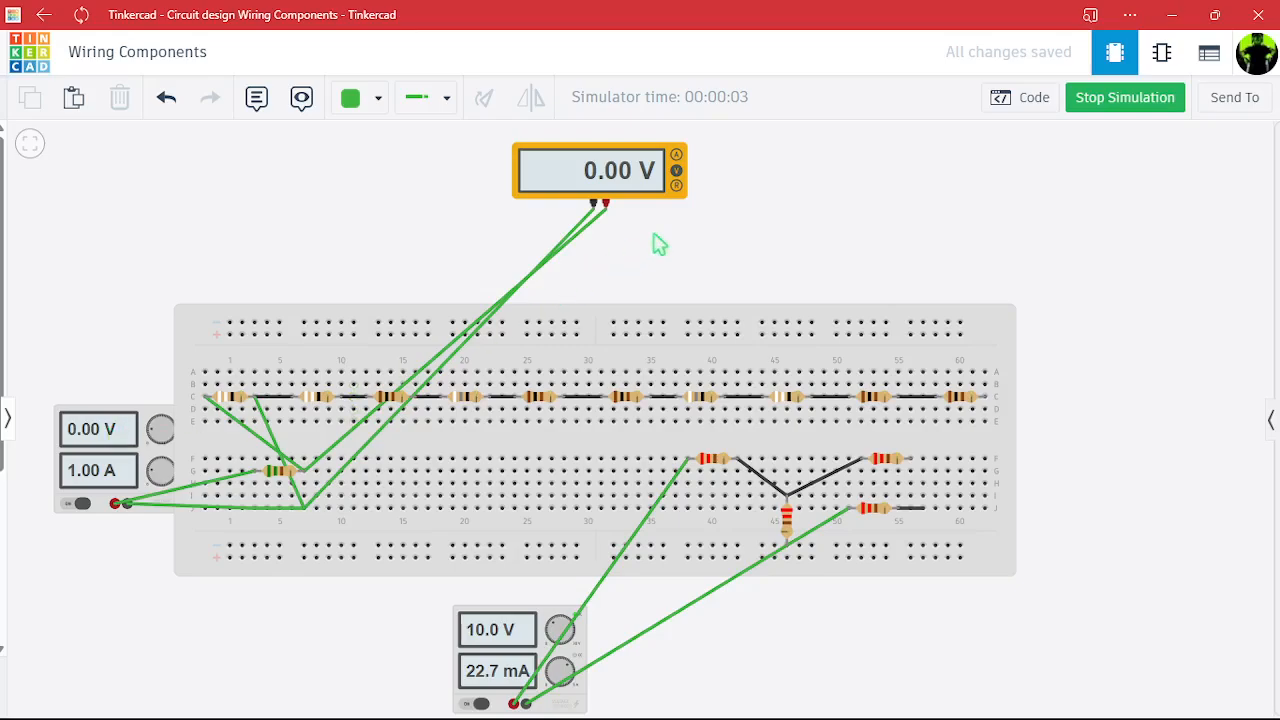
{"action": "left_click", "coordinate": [1138, 98]}
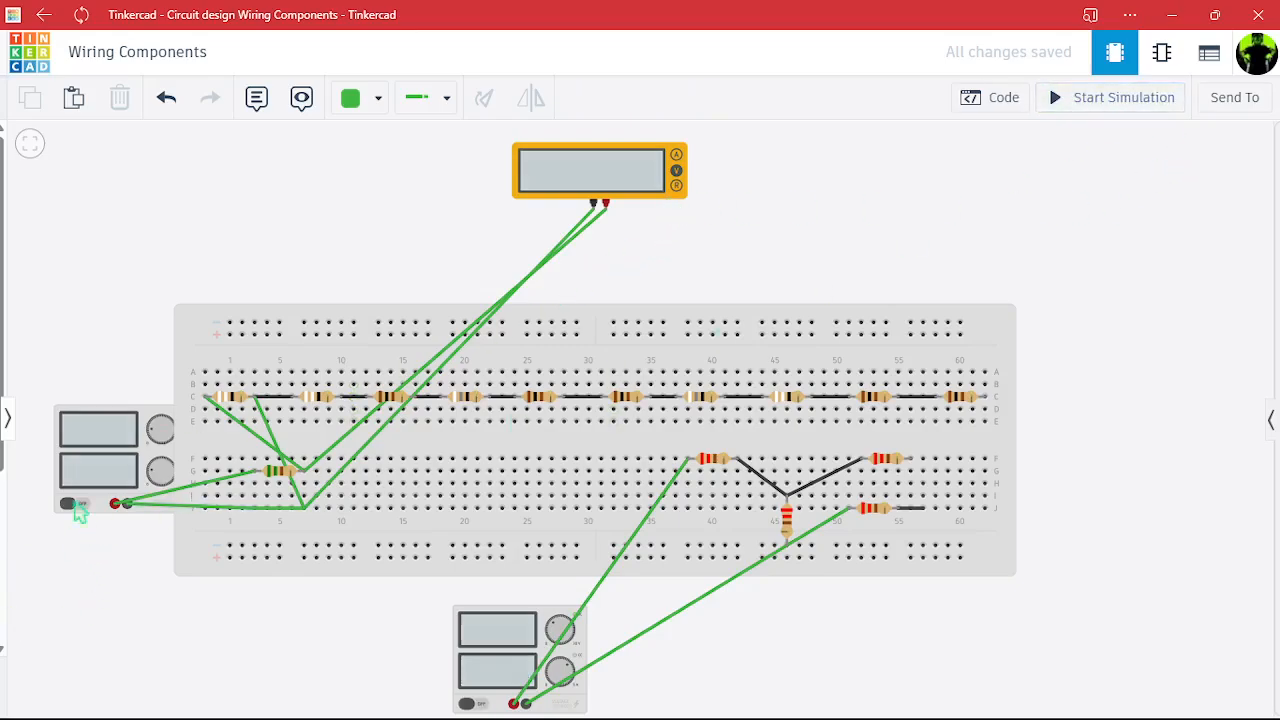
{"action": "left_click", "coordinate": [80, 455]}
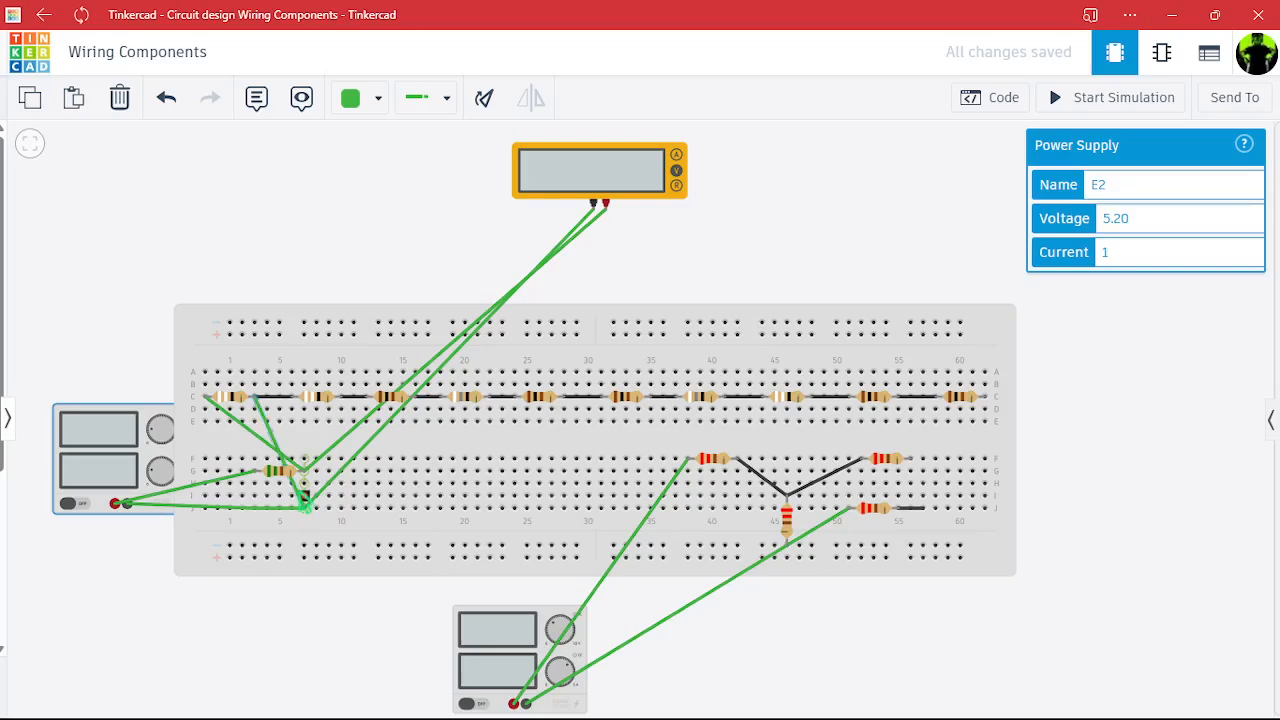
Delete both multimeter wires from the Thevenin circuit.
{"action": "left_click", "coordinate": [566, 251]}
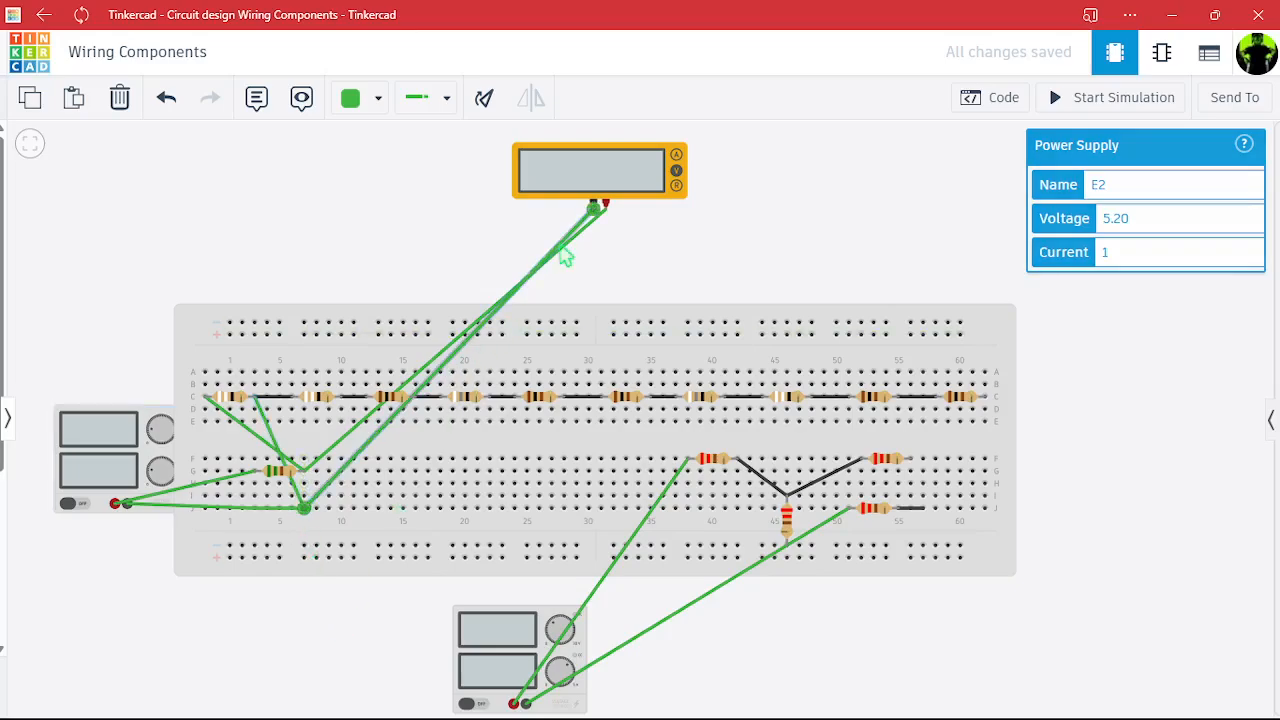
{"action": "key", "text": "Delete"}
{"action": "left_click", "coordinate": [559, 257]}
{"action": "key", "text": "Delete"}
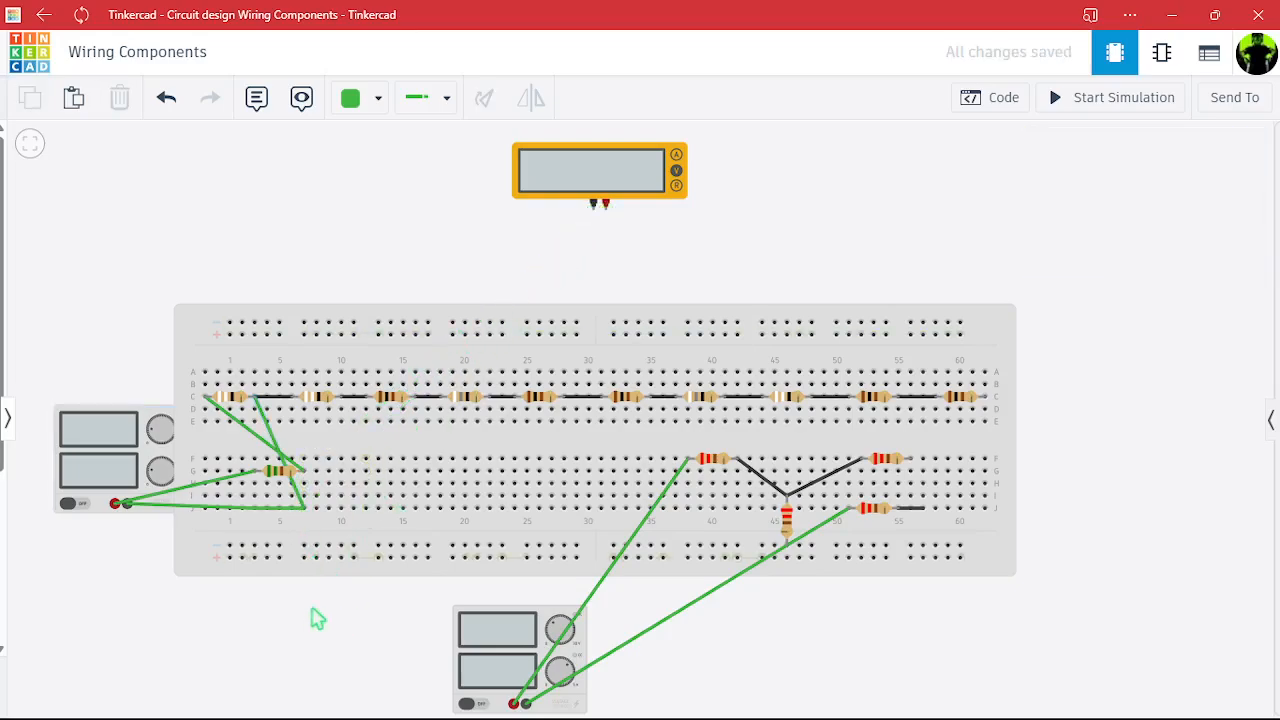
Check the load resistor's wiring and set the Thevenin supply's voltage to 5 V.
{"action": "left_click", "coordinate": [267, 447]}
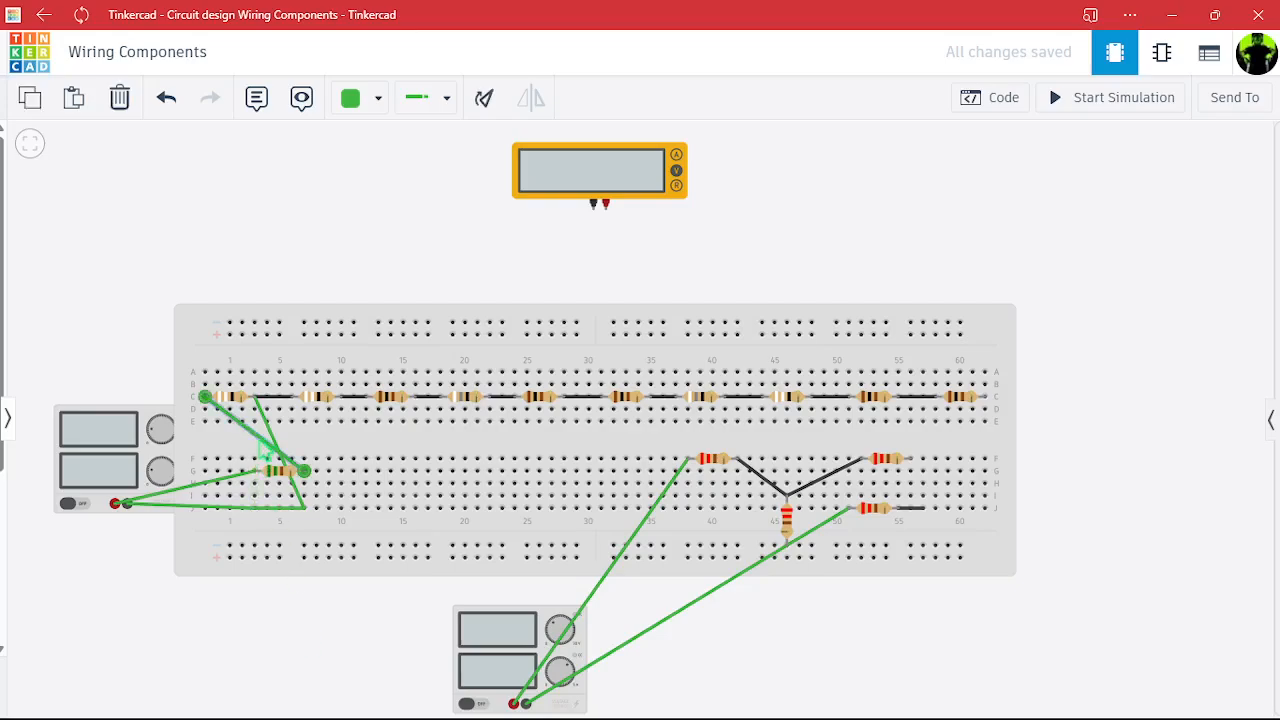
{"action": "left_click", "coordinate": [325, 453]}
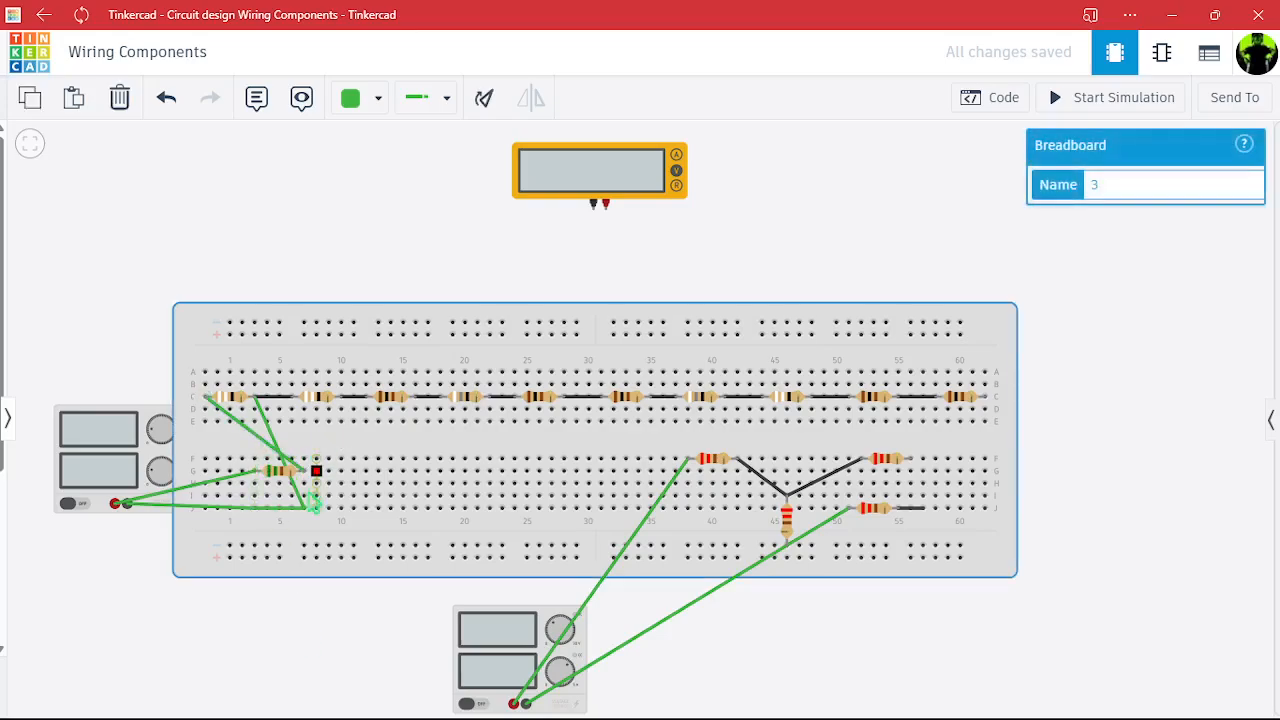
{"action": "left_click", "coordinate": [328, 640]}
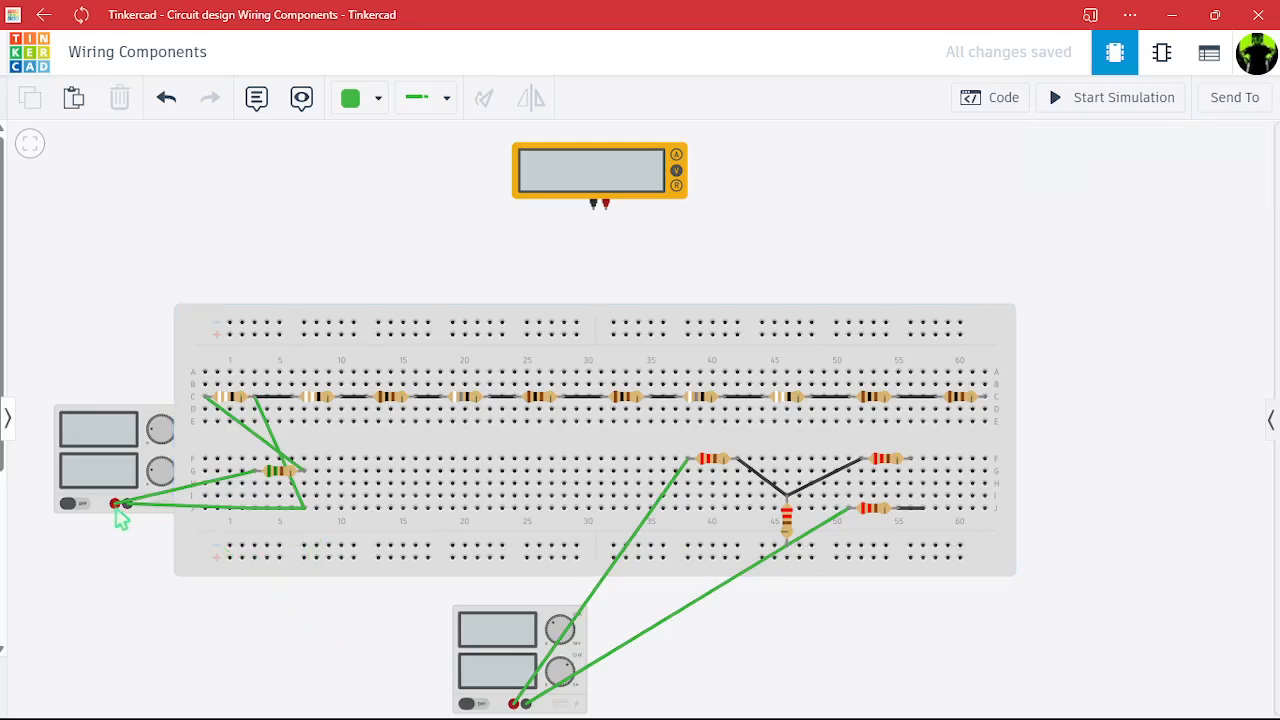
{"action": "left_click", "coordinate": [117, 469]}
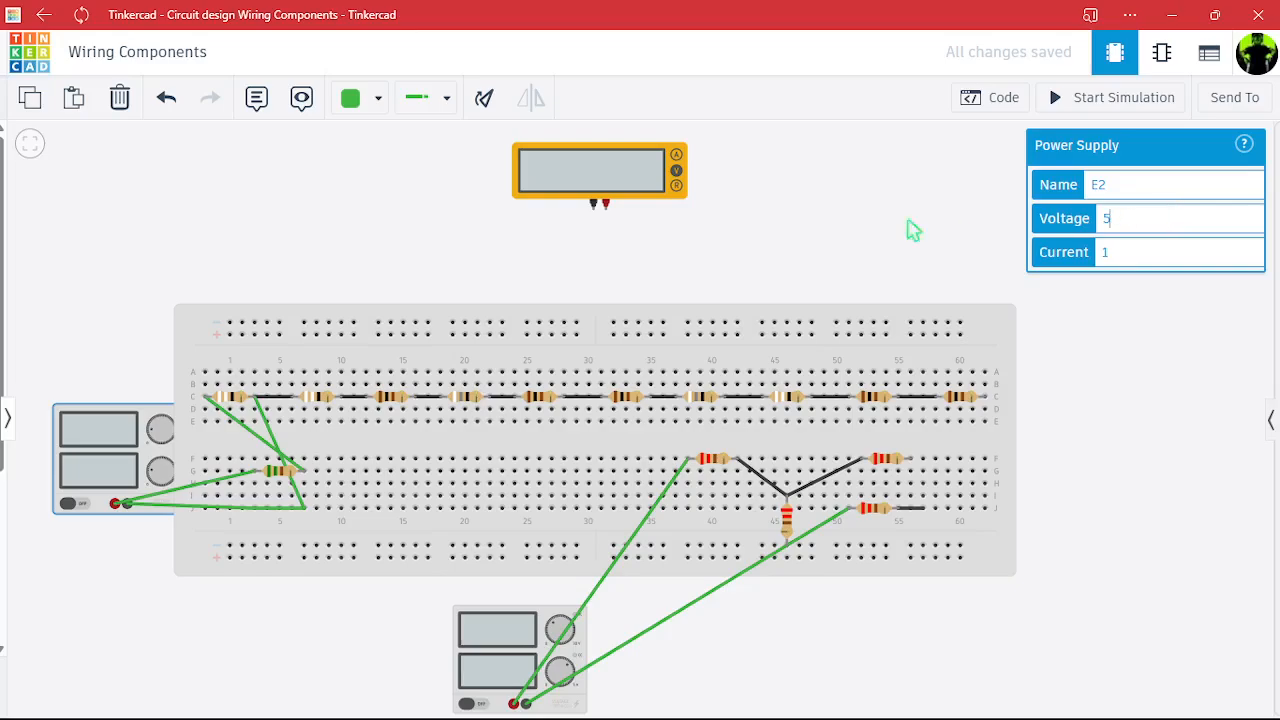
Wire the multimeter's positive probe to the Thevenin resistor's free end and its negative probe to the supply's return point on the breadboard.
{"action": "left_click", "coordinate": [622, 168]}
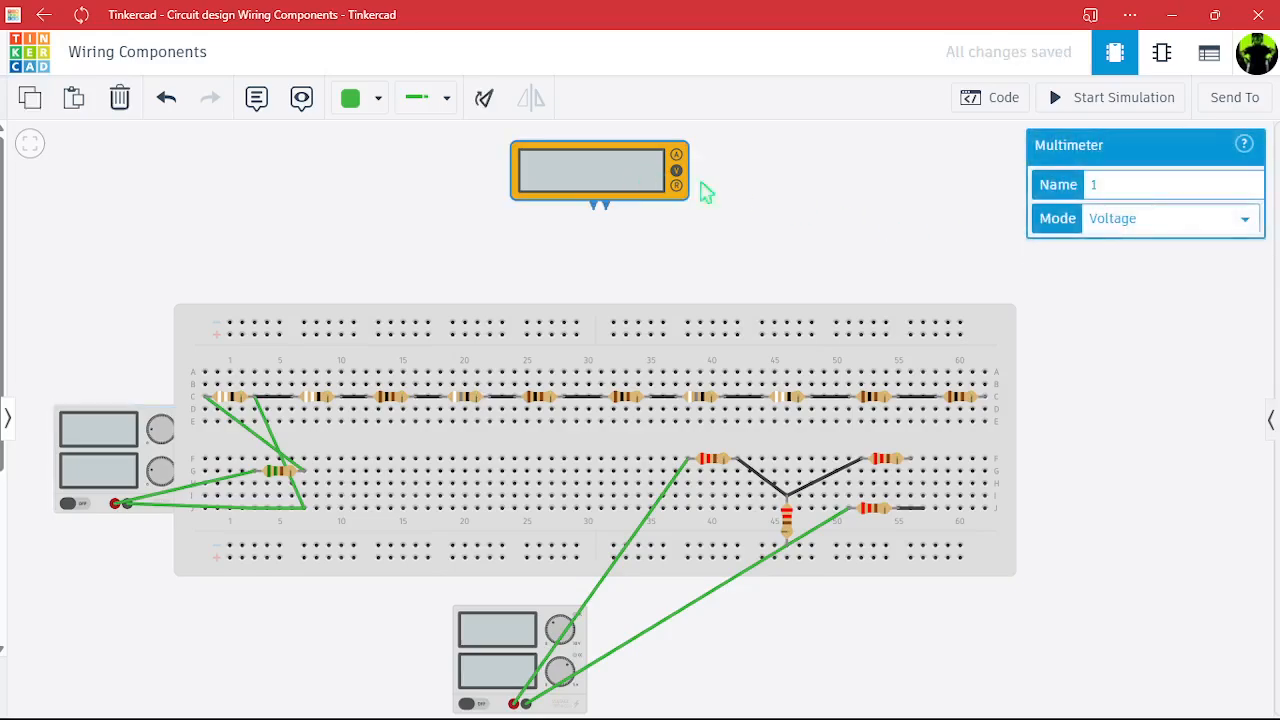
{"action": "left_click", "coordinate": [605, 204]}
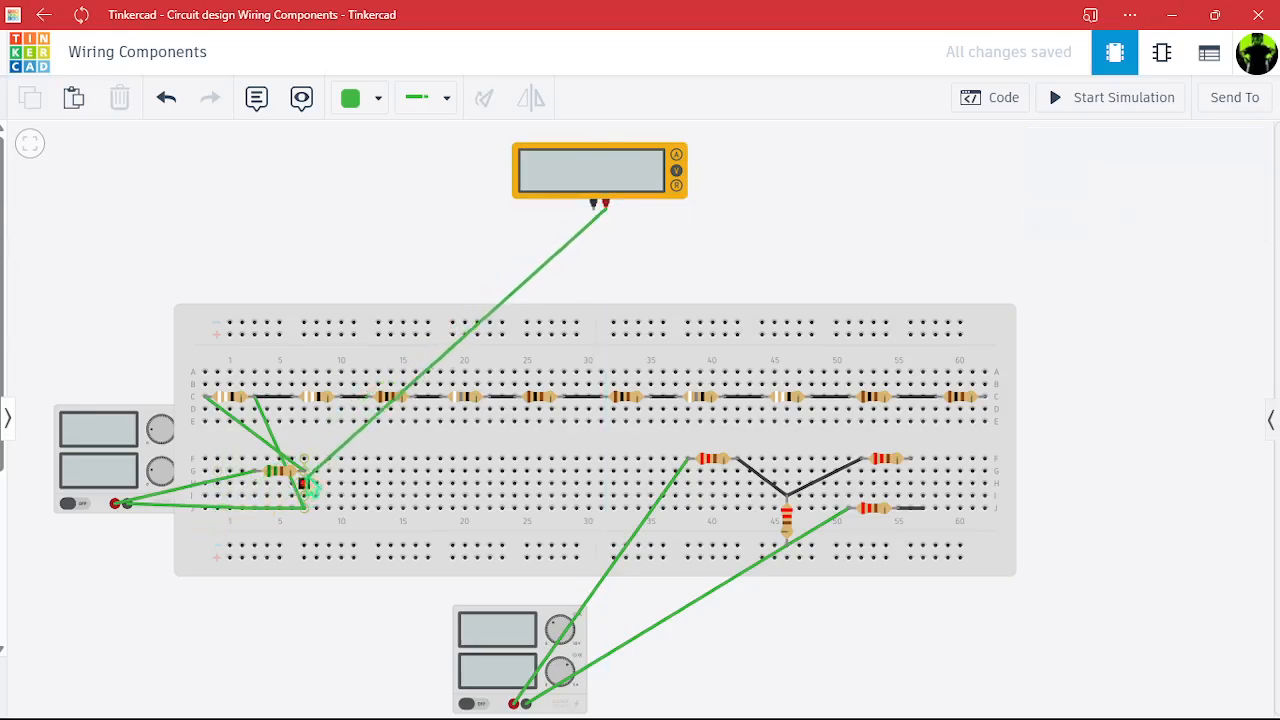
{"action": "left_click", "coordinate": [305, 471]}
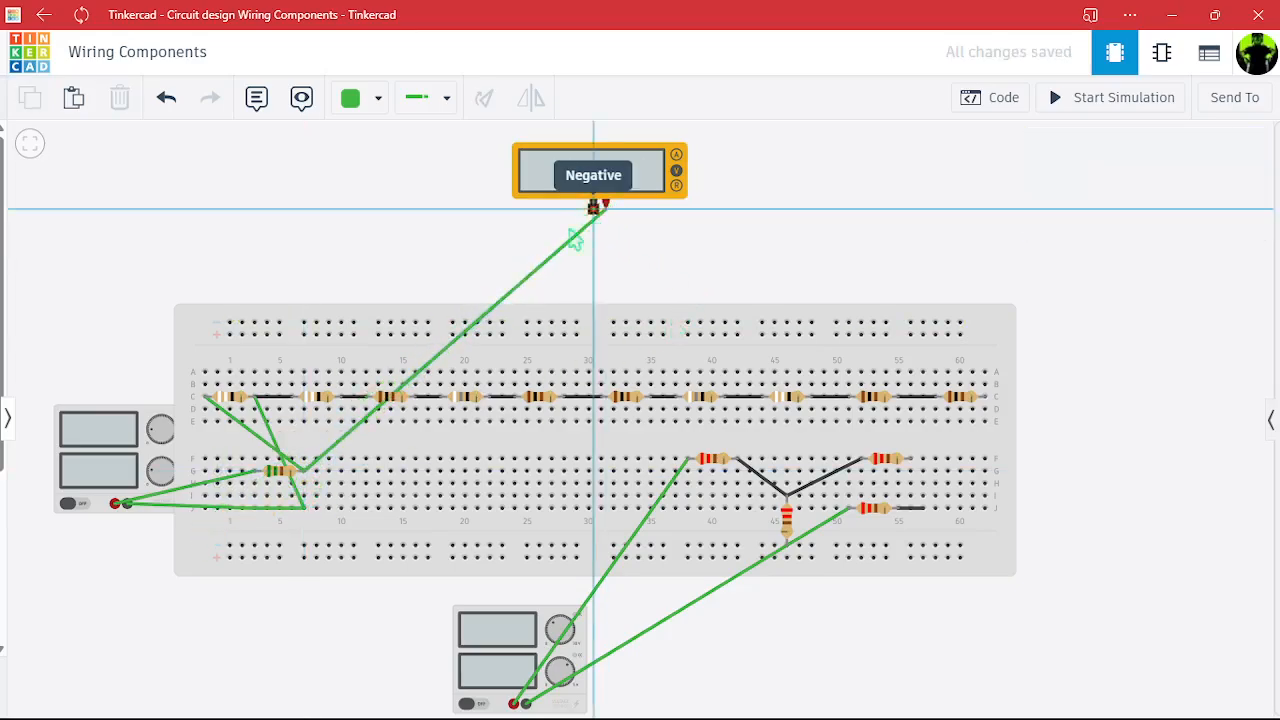
{"action": "left_click", "coordinate": [594, 204]}
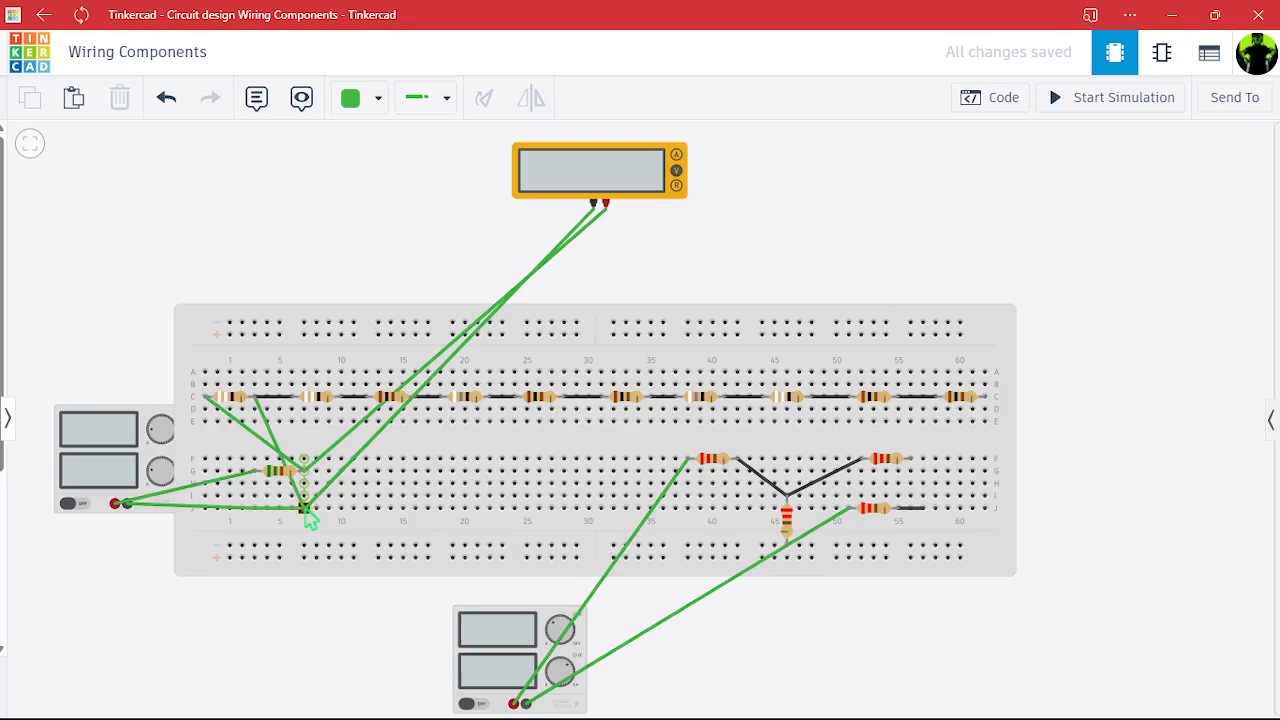
{"action": "left_click", "coordinate": [306, 509]}
{"action": "left_click", "coordinate": [329, 640]}
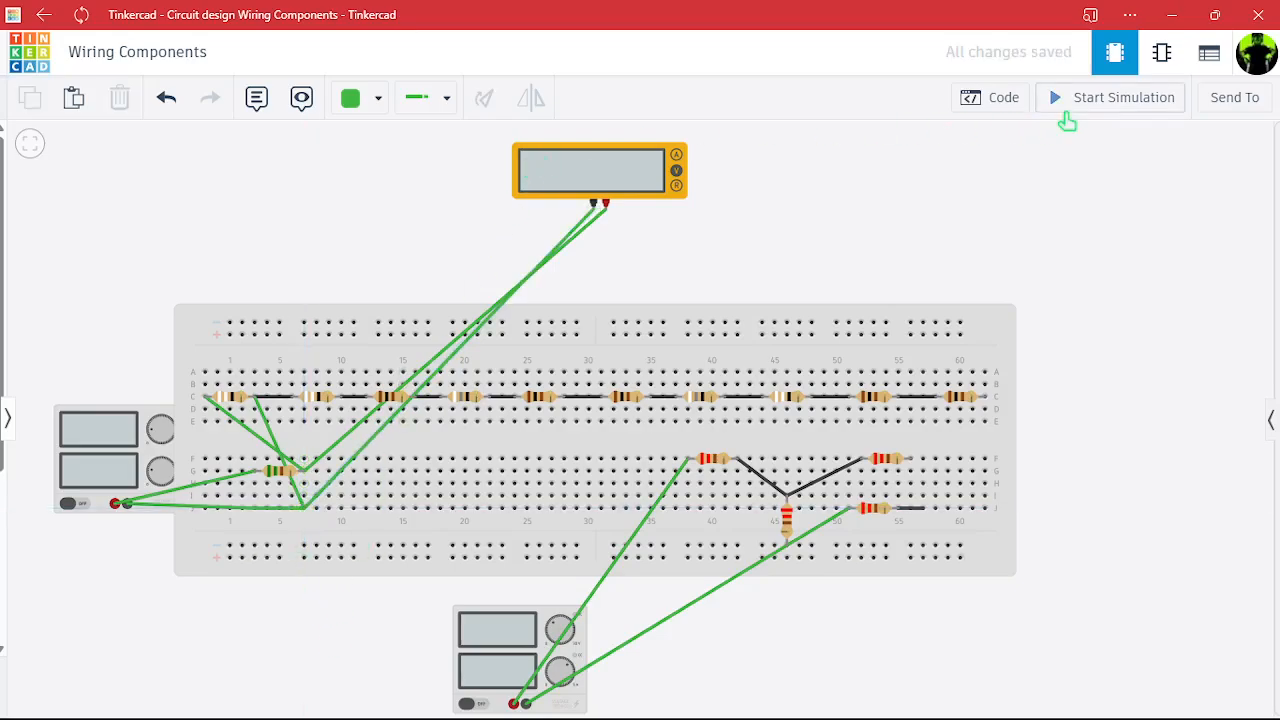
Run the simulation with the multimeter attached, inspect the Thevenin supply's output and settings, and stop the simulation.
{"action": "left_click", "coordinate": [1067, 112]}
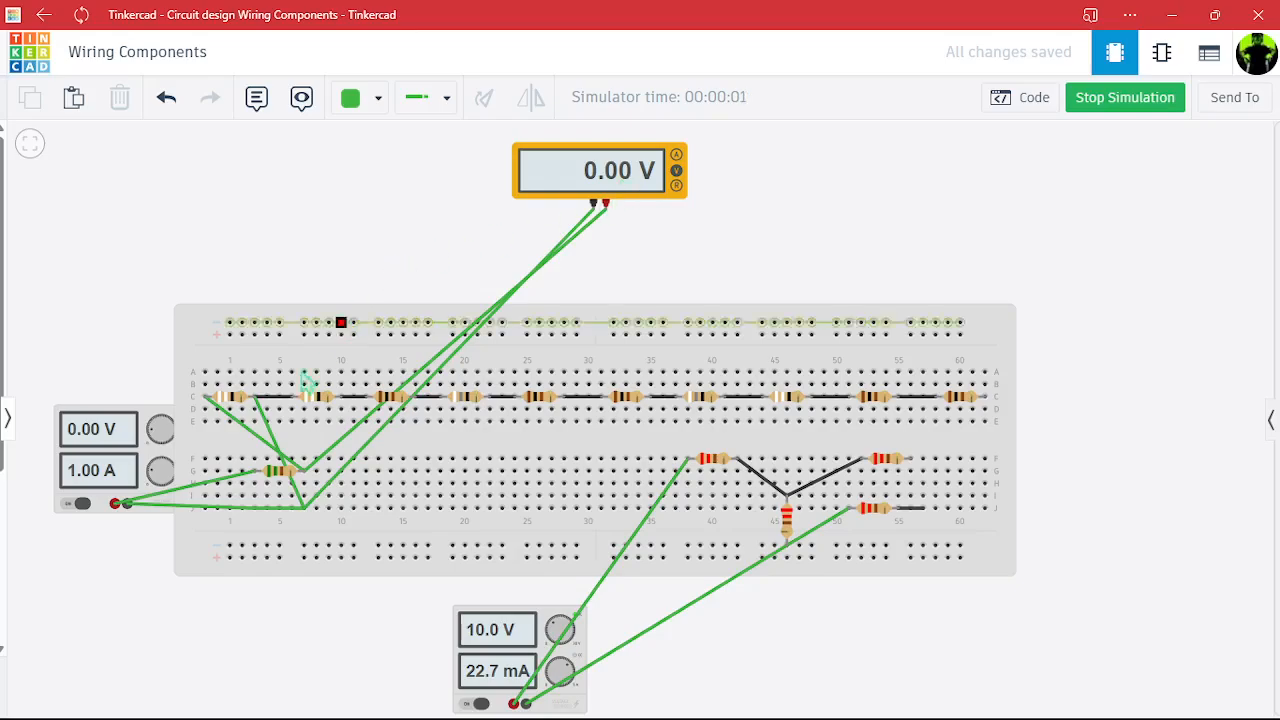
{"action": "left_click", "coordinate": [117, 448]}
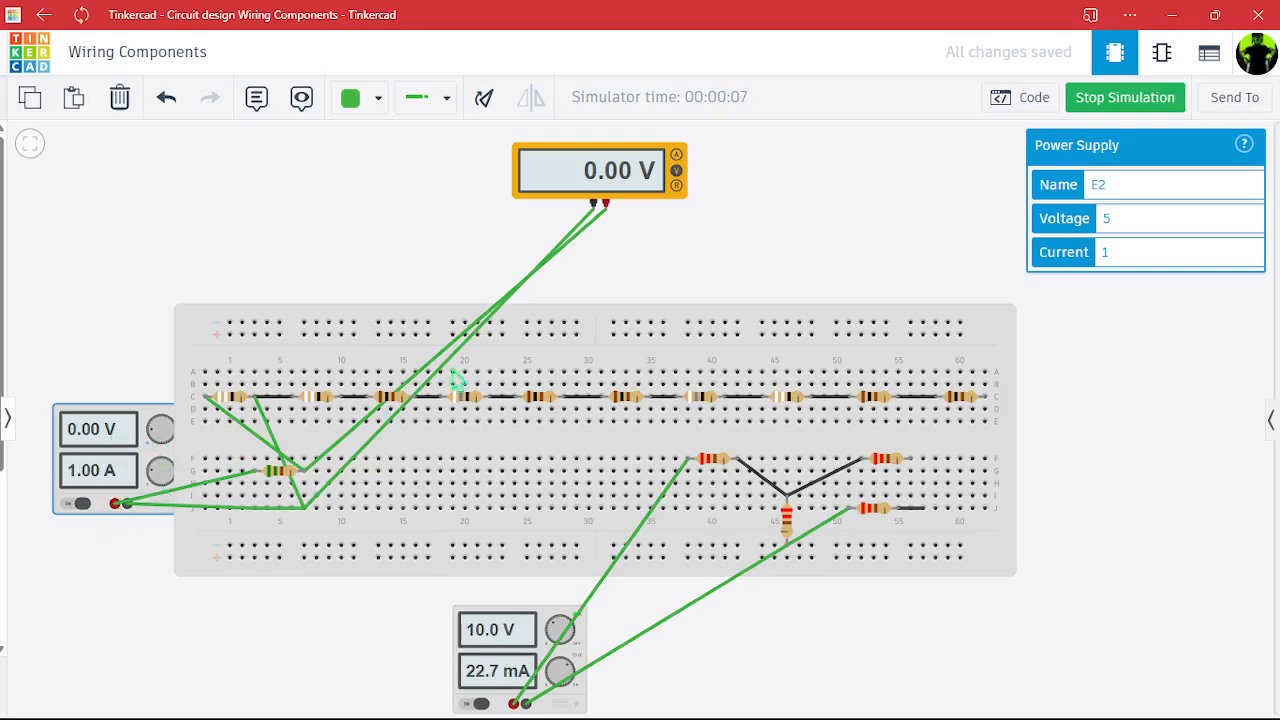
{"action": "left_click", "coordinate": [1152, 102]}
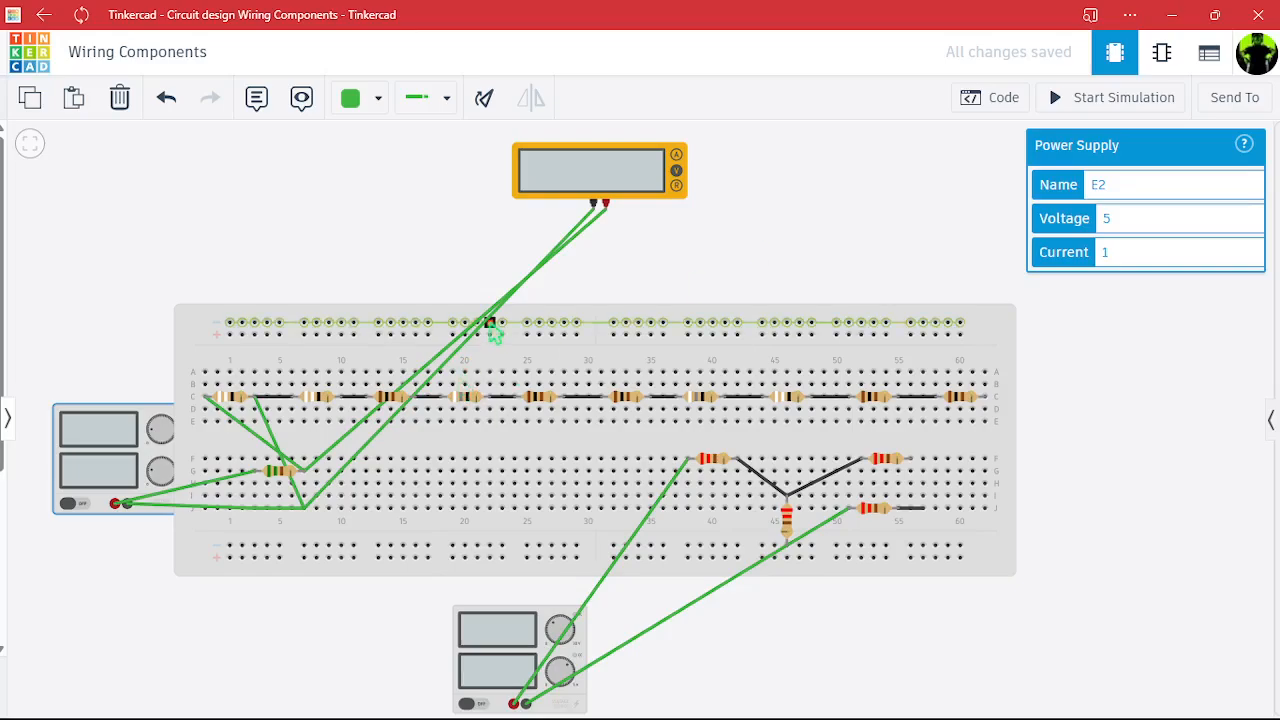
Remove the two newly added multimeter wires again.
{"action": "left_click", "coordinate": [522, 296]}
{"action": "key", "text": "Delete"}
{"action": "left_click", "coordinate": [518, 289]}
{"action": "key", "text": "Delete"}
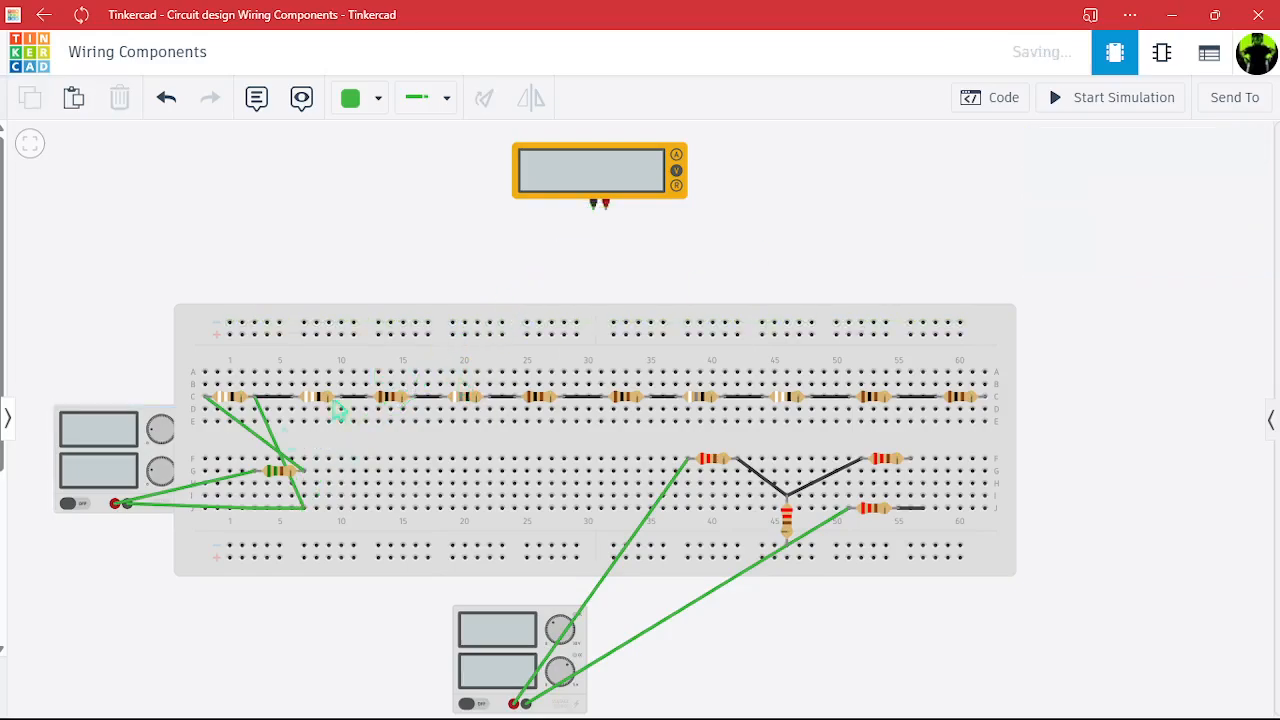
Switch to EEE-1102.pdf in the browser and examine the Thevenin's equivalent circuit in Figure 8.4.
{"action": "mouse_move", "coordinate": [516, 717]}
{"action": "left_click", "coordinate": [807, 697]}
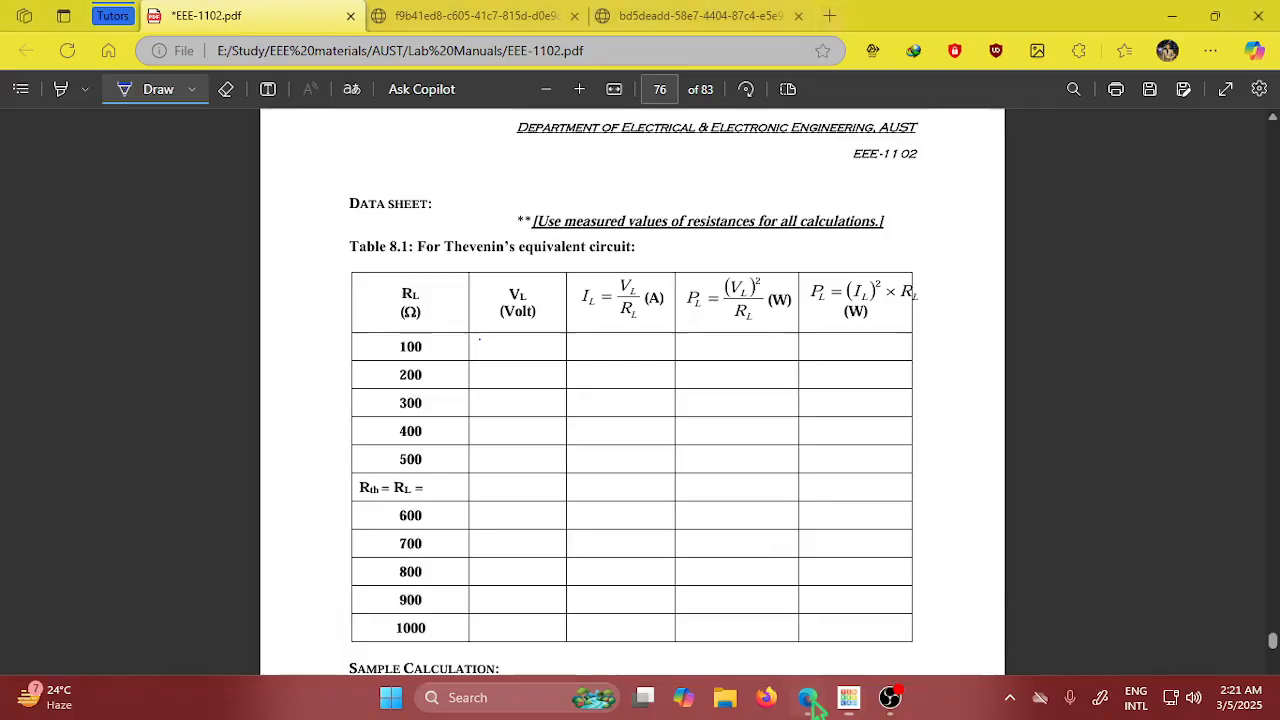
{"action": "scroll", "coordinate": [651, 371], "scroll_direction": "up", "scroll_amount": 4}
{"action": "scroll", "coordinate": [652, 374], "scroll_direction": "down", "scroll_amount": 8}
{"action": "scroll", "coordinate": [652, 374], "scroll_direction": "up", "scroll_amount": 12}
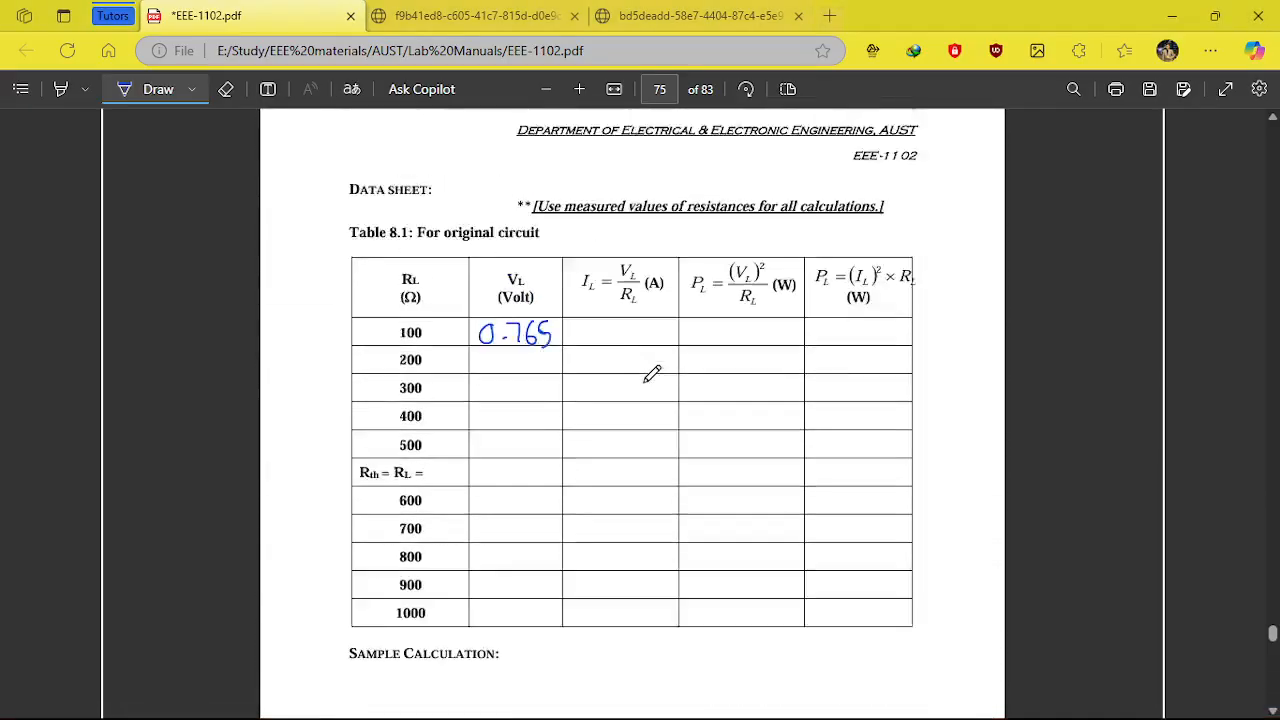
{"action": "scroll", "coordinate": [653, 378], "scroll_direction": "down", "scroll_amount": 1}
{"action": "scroll", "coordinate": [653, 378], "scroll_direction": "down", "scroll_amount": 3}
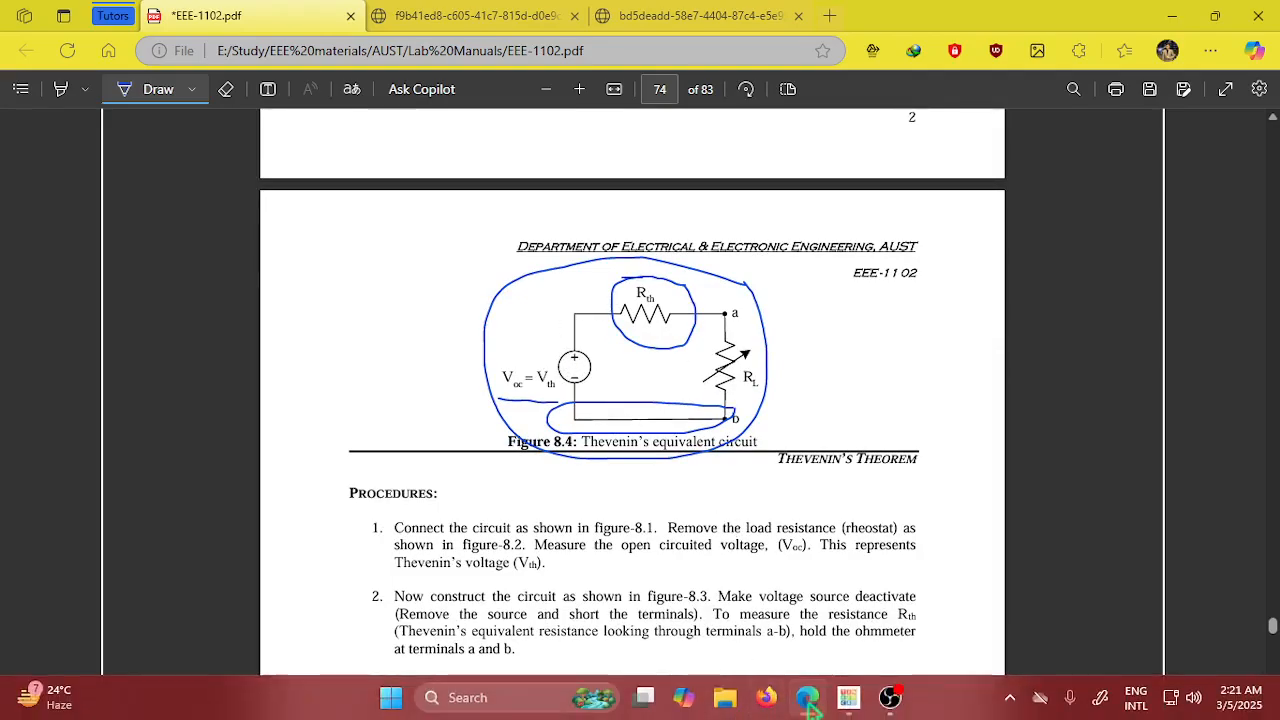
Inspect the Thevenin resistor's value in Tinkercad, compare the circuit with Figure 8.4 in the PDF, and return to Tinkercad.
{"action": "left_click", "coordinate": [848, 697]}
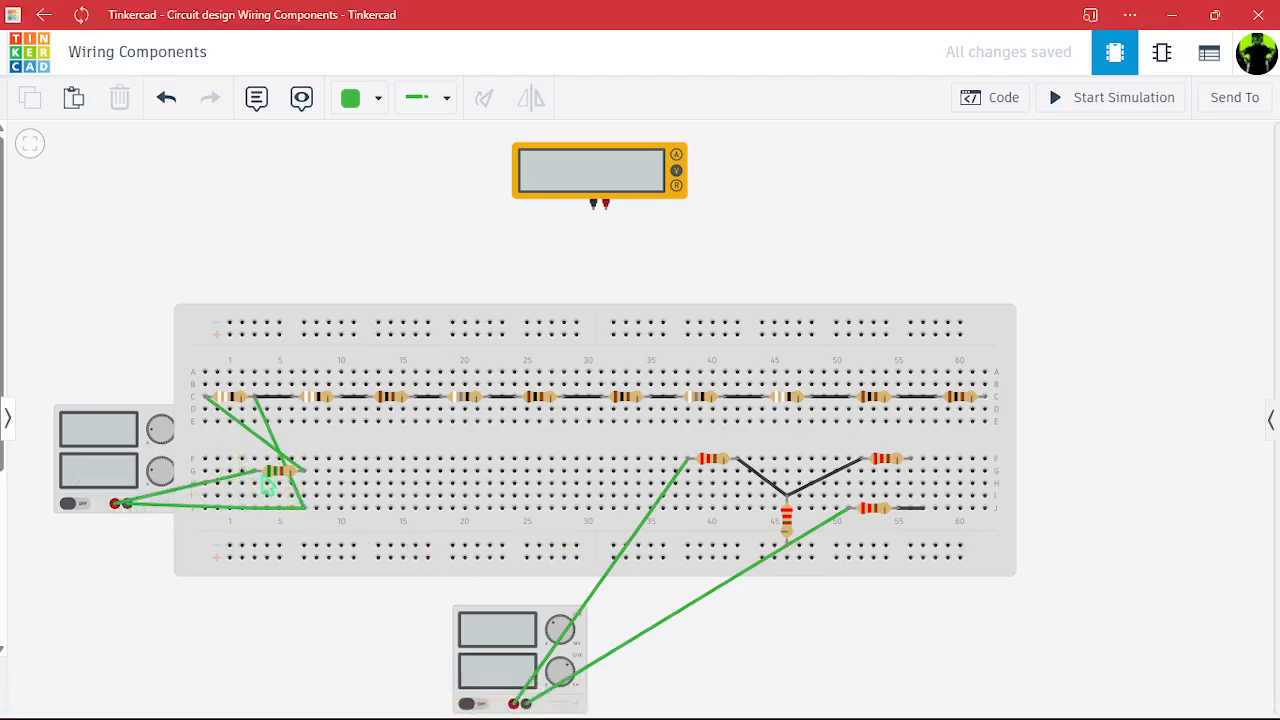
{"action": "left_click", "coordinate": [275, 472]}
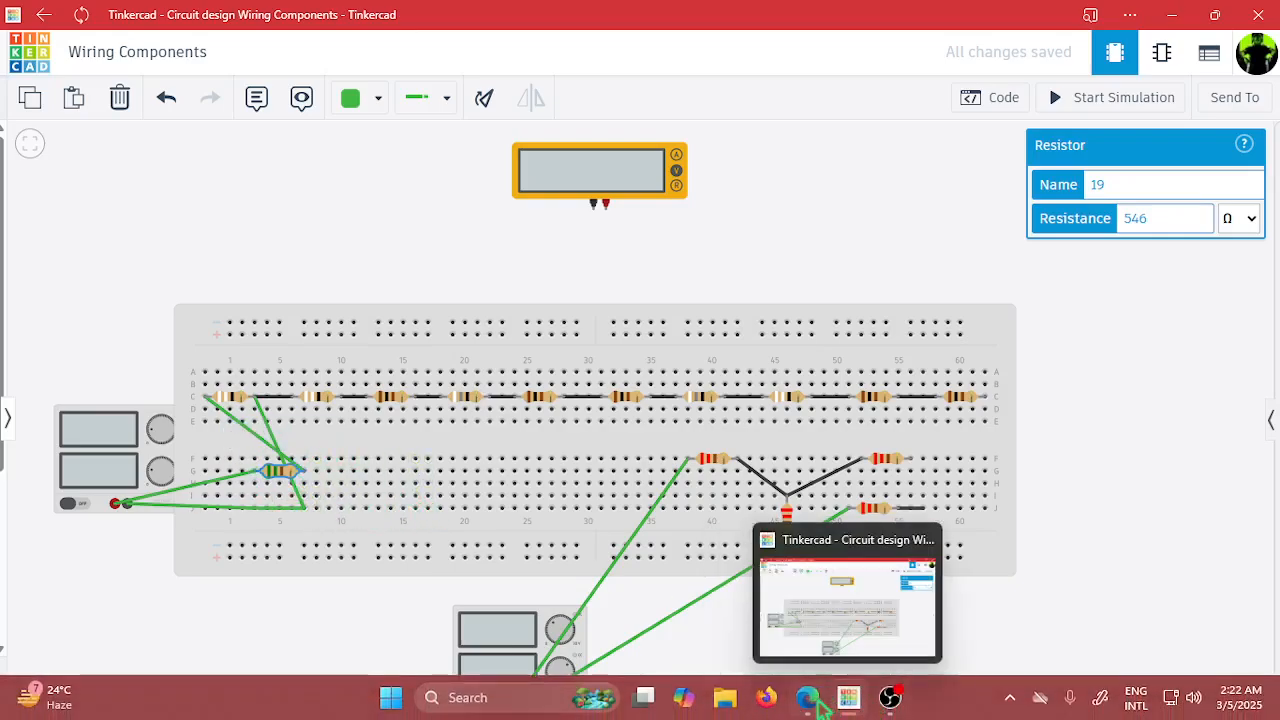
{"action": "left_click", "coordinate": [818, 700]}
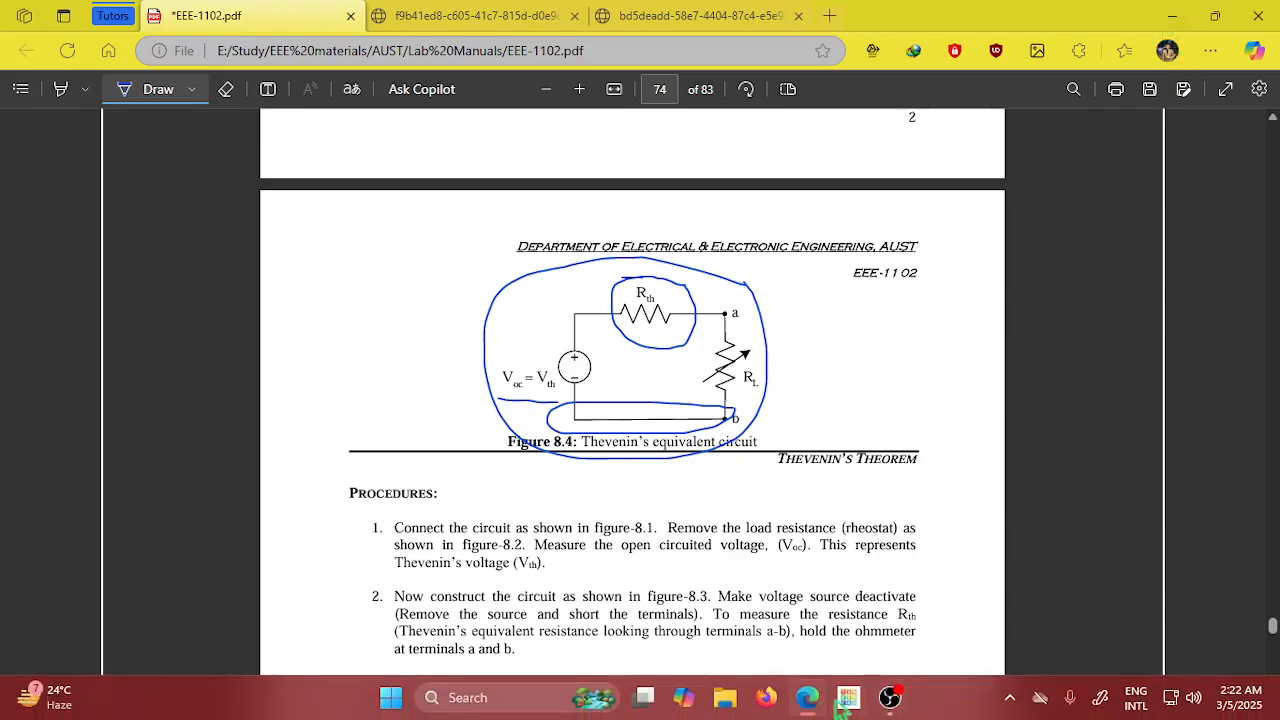
{"action": "left_click", "coordinate": [845, 700]}
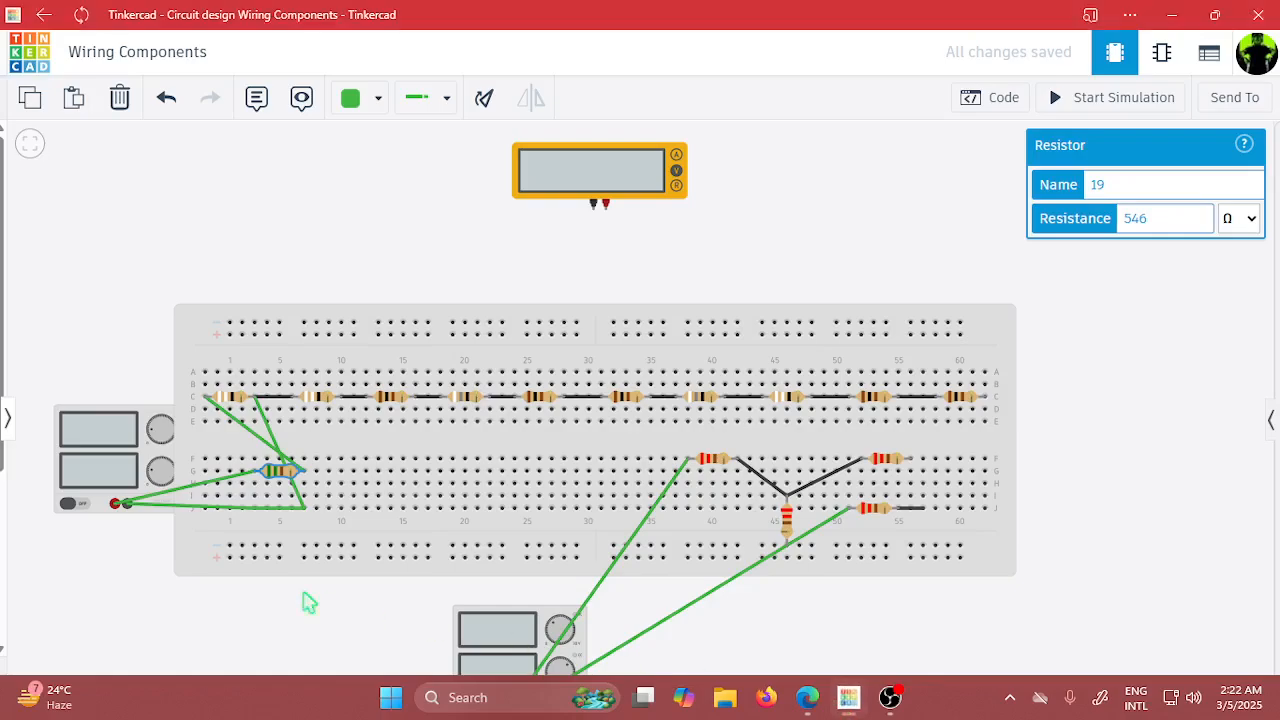
Reroute the Thevenin supply's negative terminal directly to the second terminal of the first load resistor.
{"action": "left_click", "coordinate": [160, 514]}
{"action": "left_click", "coordinate": [127, 504]}
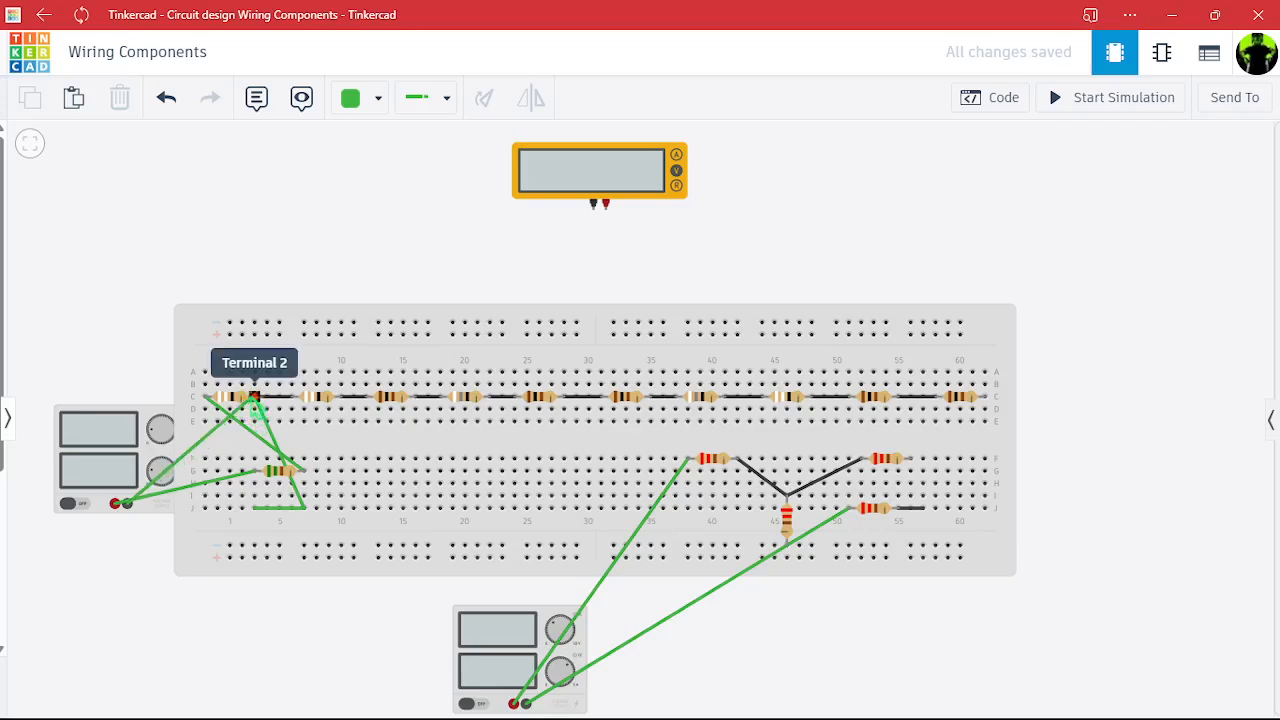
{"action": "left_click", "coordinate": [255, 397]}
{"action": "left_click", "coordinate": [360, 449]}
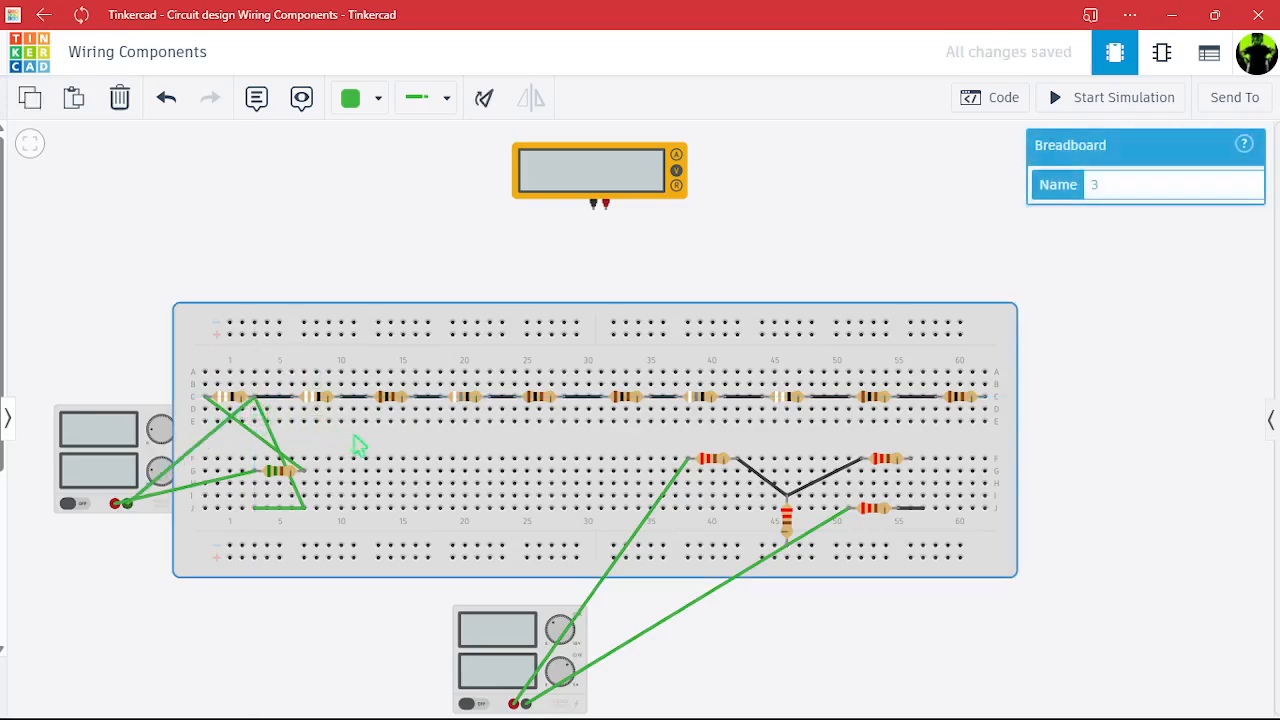
Delete the two leftover wires of the old return path on the breadboard and start the simulation.
{"action": "left_click", "coordinate": [277, 510]}
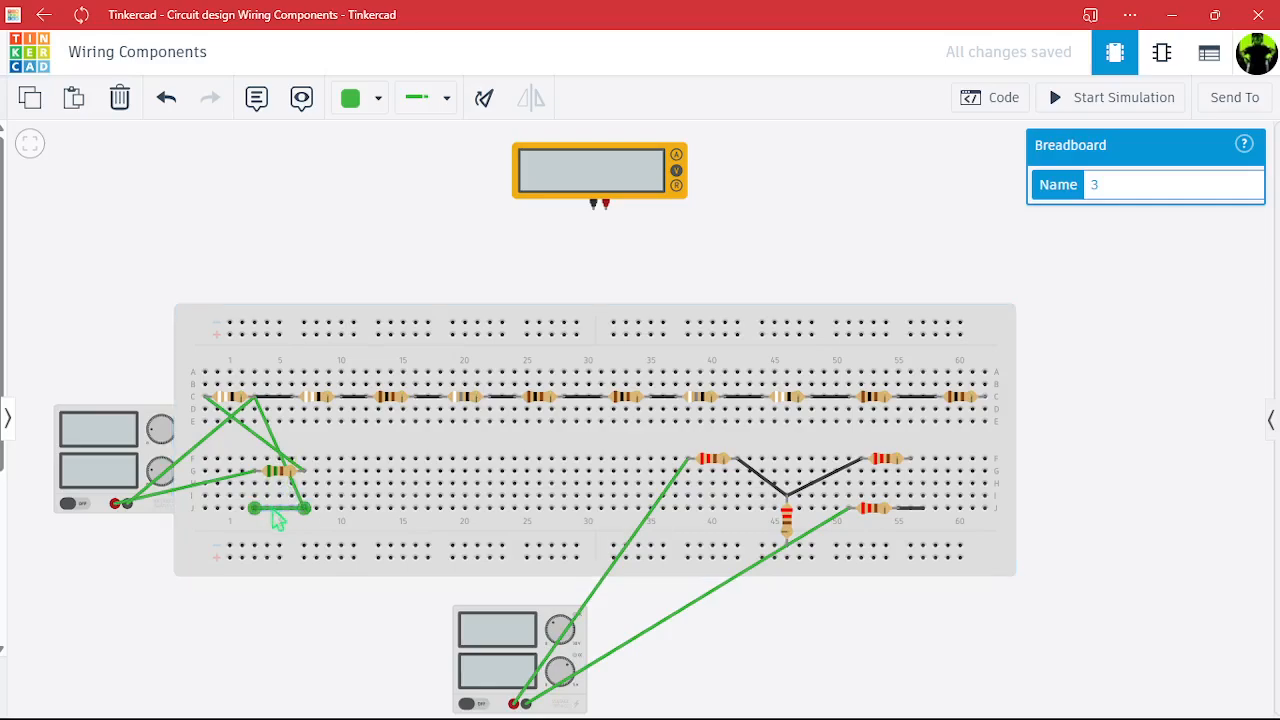
{"action": "key", "text": "Delete"}
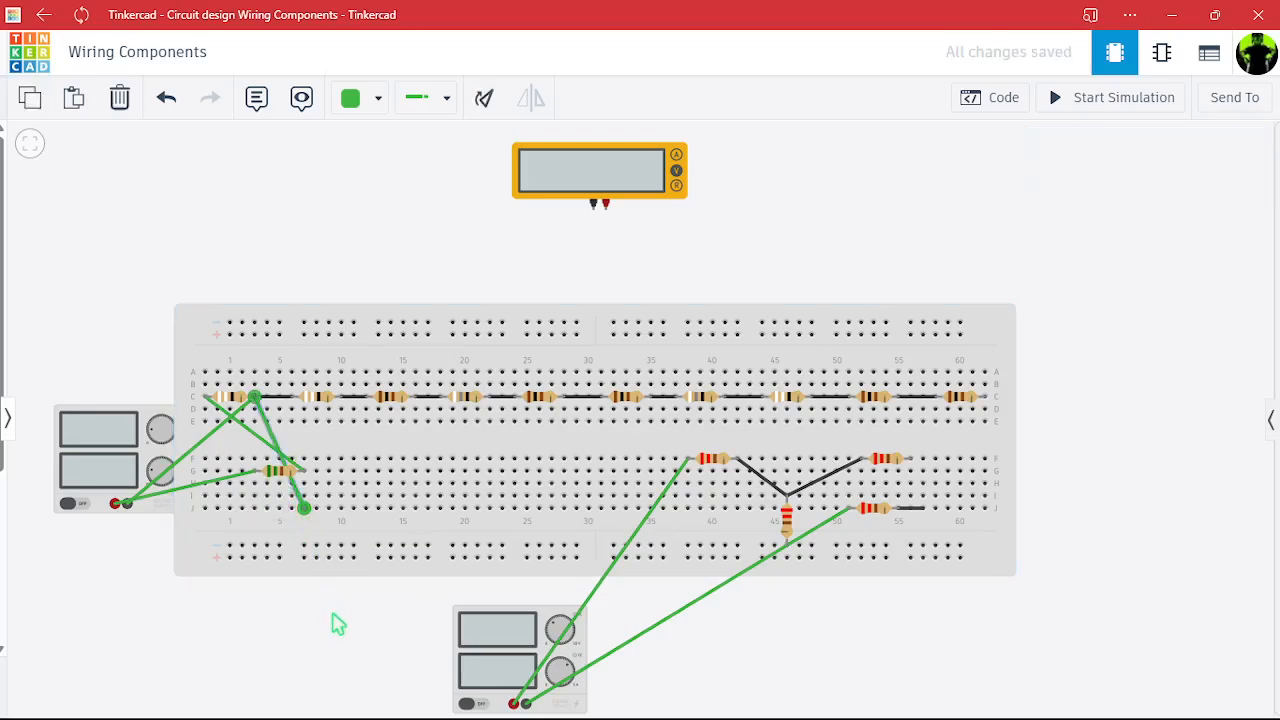
{"action": "key", "text": "Delete"}
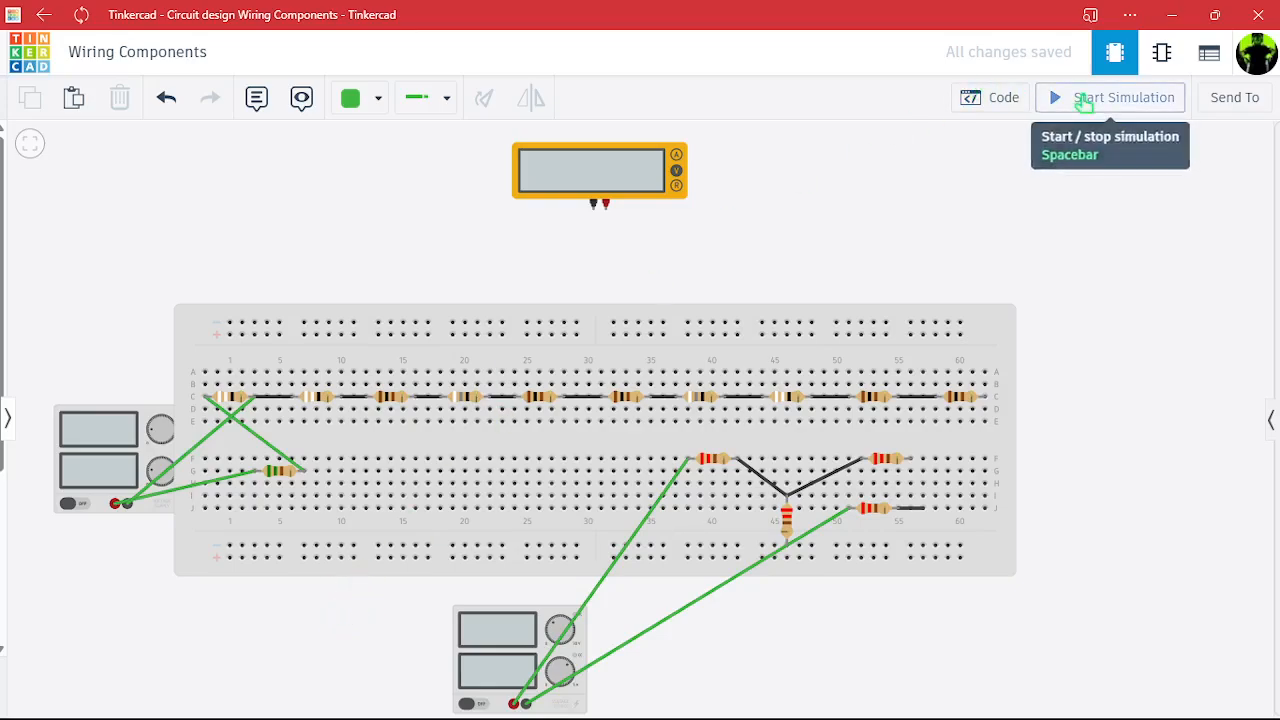
{"action": "left_click", "coordinate": [1085, 100]}
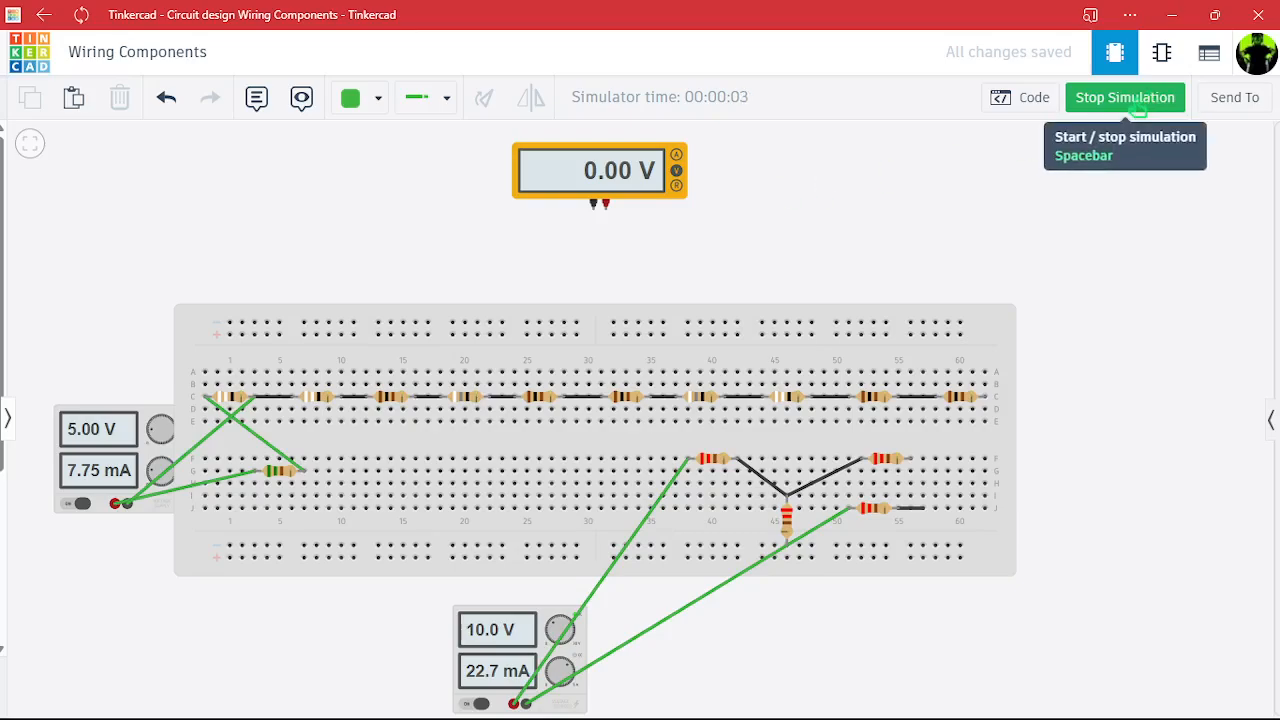
Stop the simulation and inspect the resistance of the first load resistor on the breadboard.
{"action": "left_click", "coordinate": [1137, 100]}
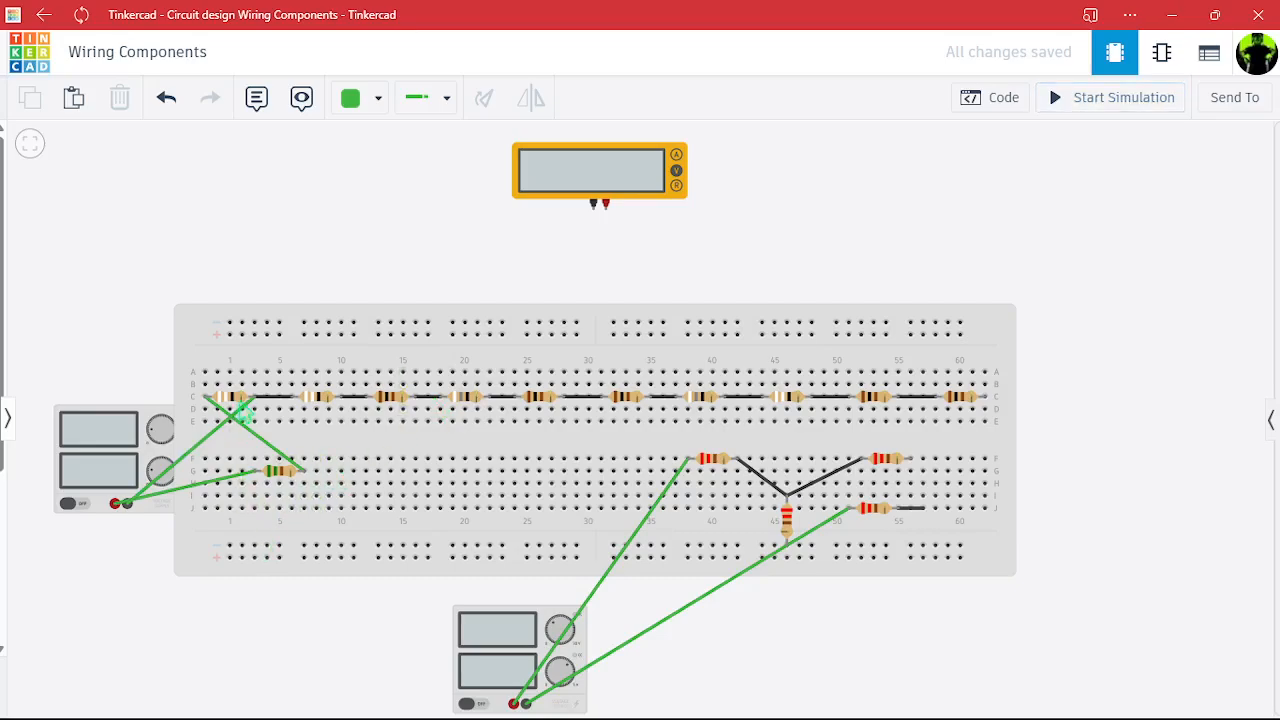
{"action": "left_click", "coordinate": [230, 397]}
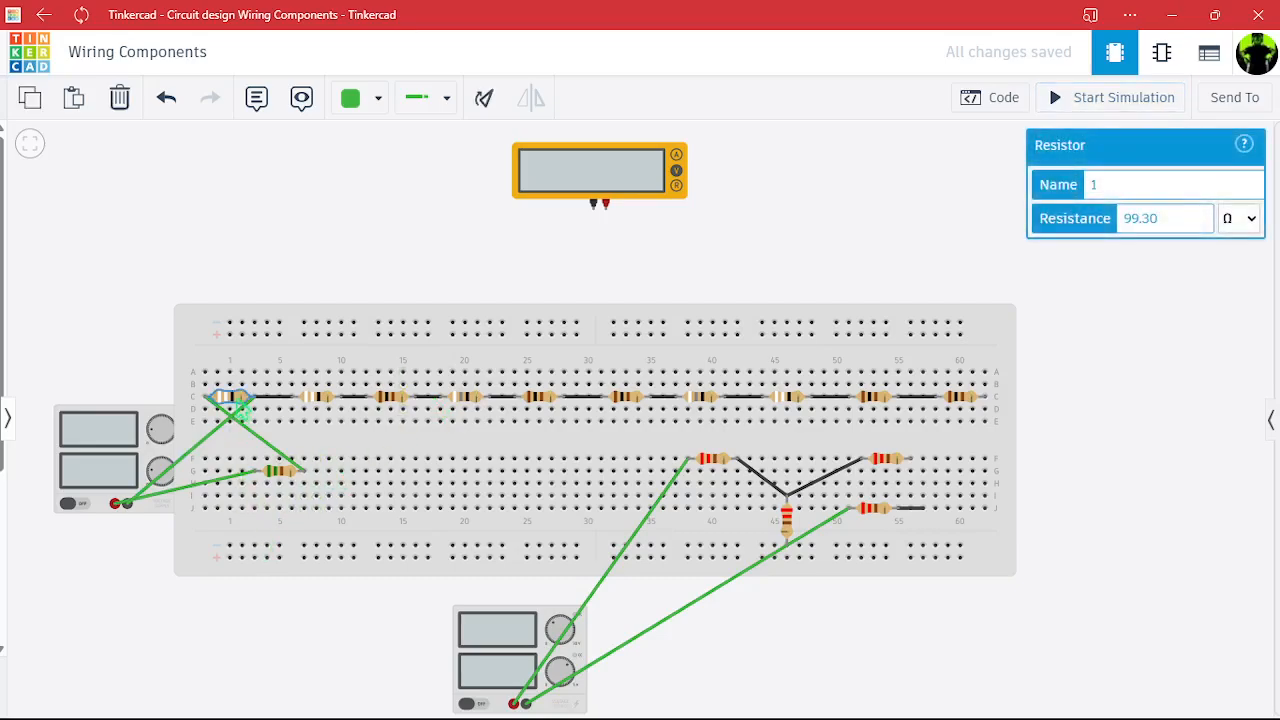
{"action": "left_click", "coordinate": [309, 234]}
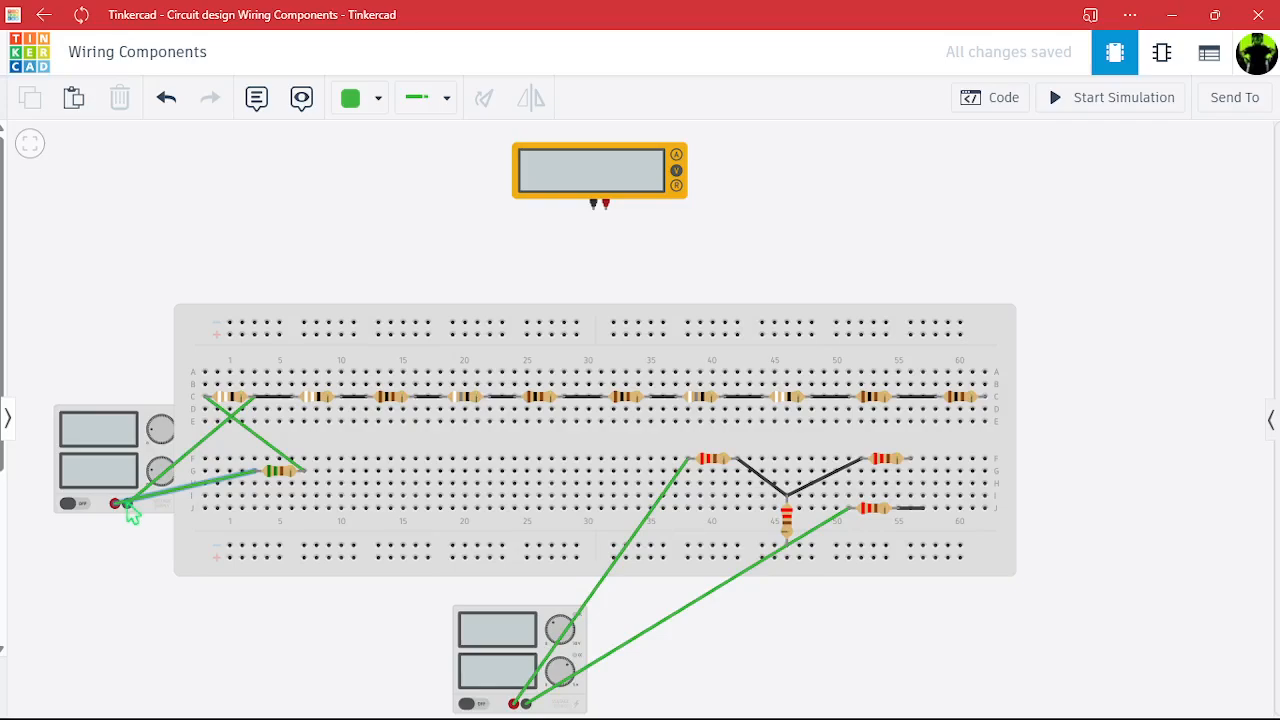
{"action": "mouse_move", "coordinate": [848, 697]}
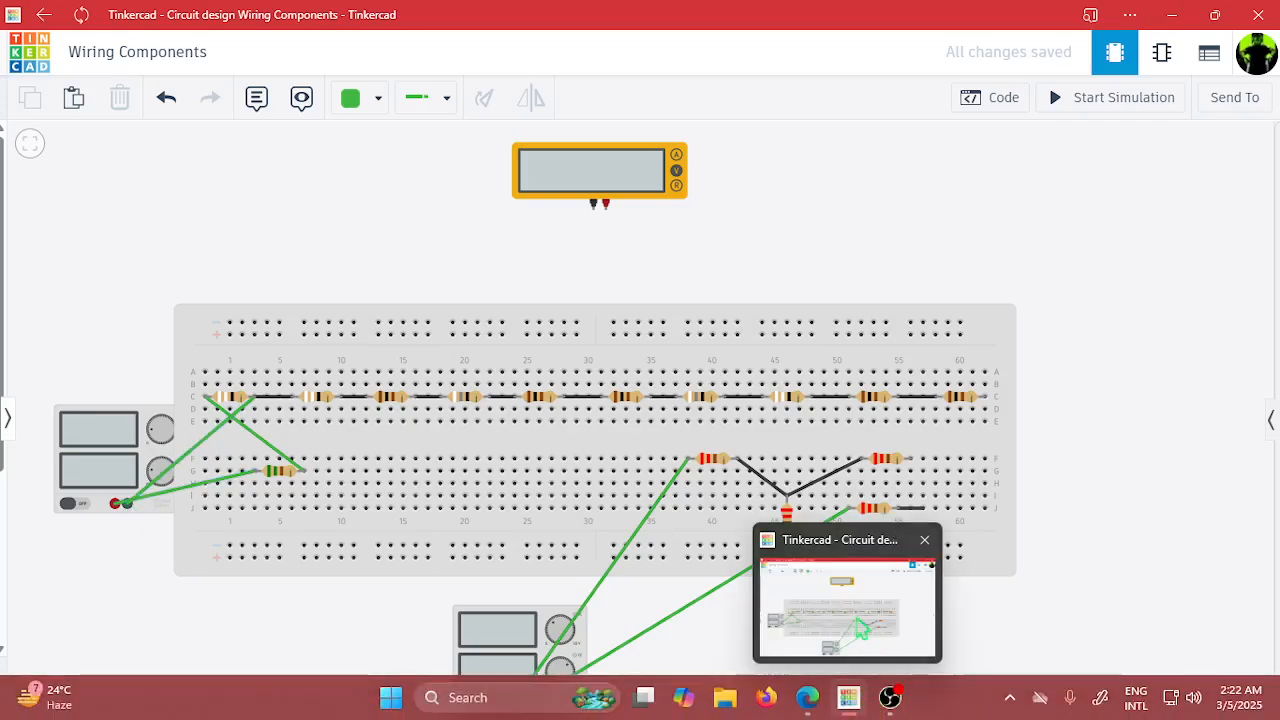
{"action": "left_click", "coordinate": [890, 697]}
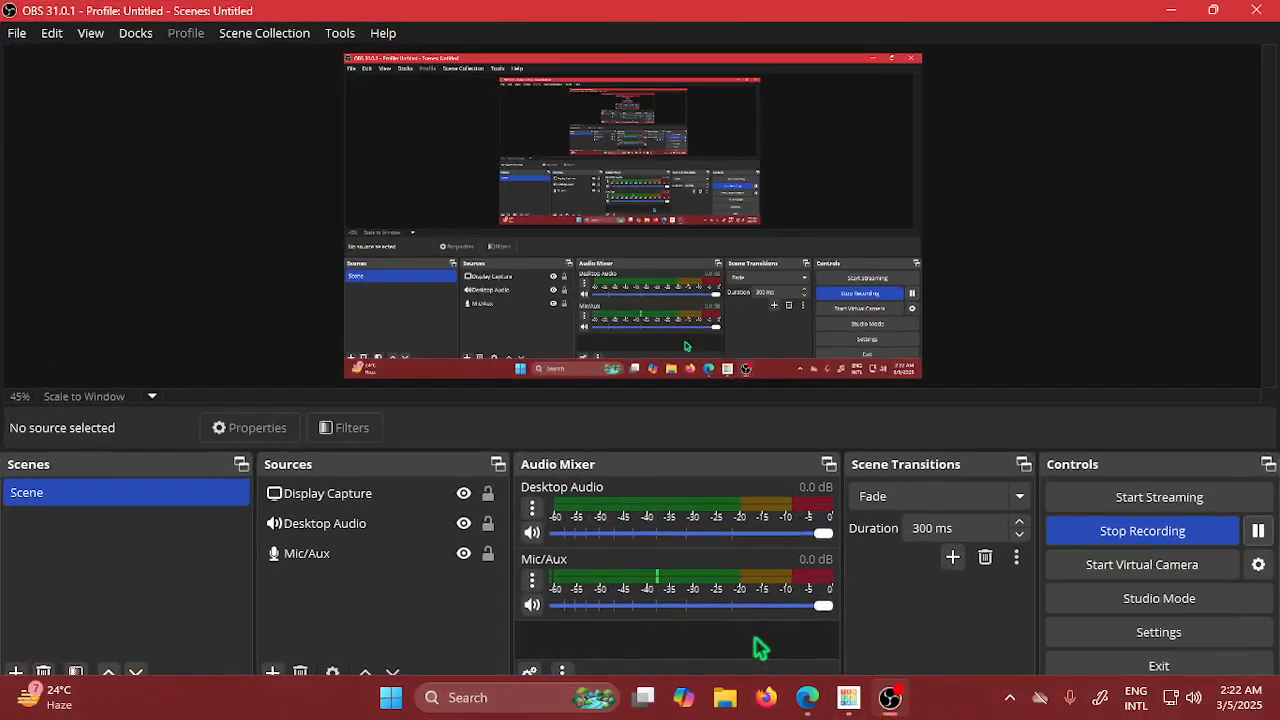
{"action": "left_click", "coordinate": [890, 697]}
{"action": "left_click", "coordinate": [807, 697]}
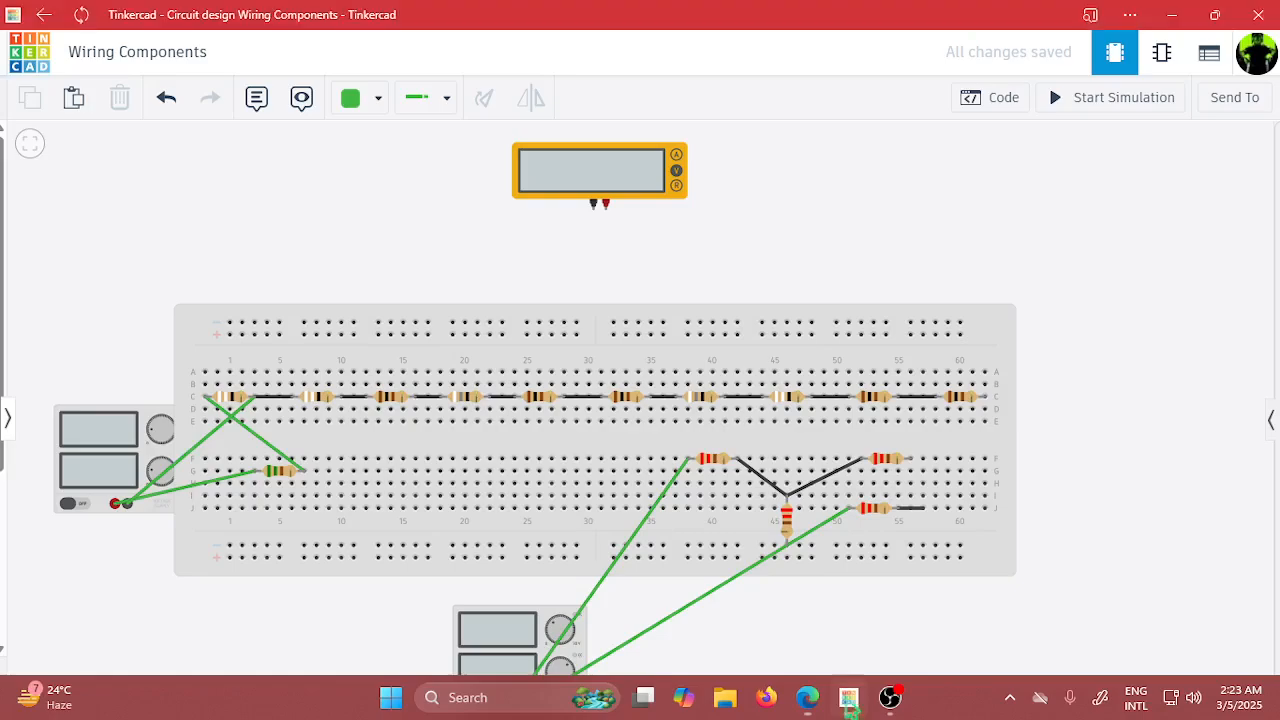
Examine the wiring from the Thevenin supply's terminals to the Thevenin resistor and the first load resistor.
{"action": "scroll", "coordinate": [300, 420], "scroll_direction": "up", "scroll_amount": 3}
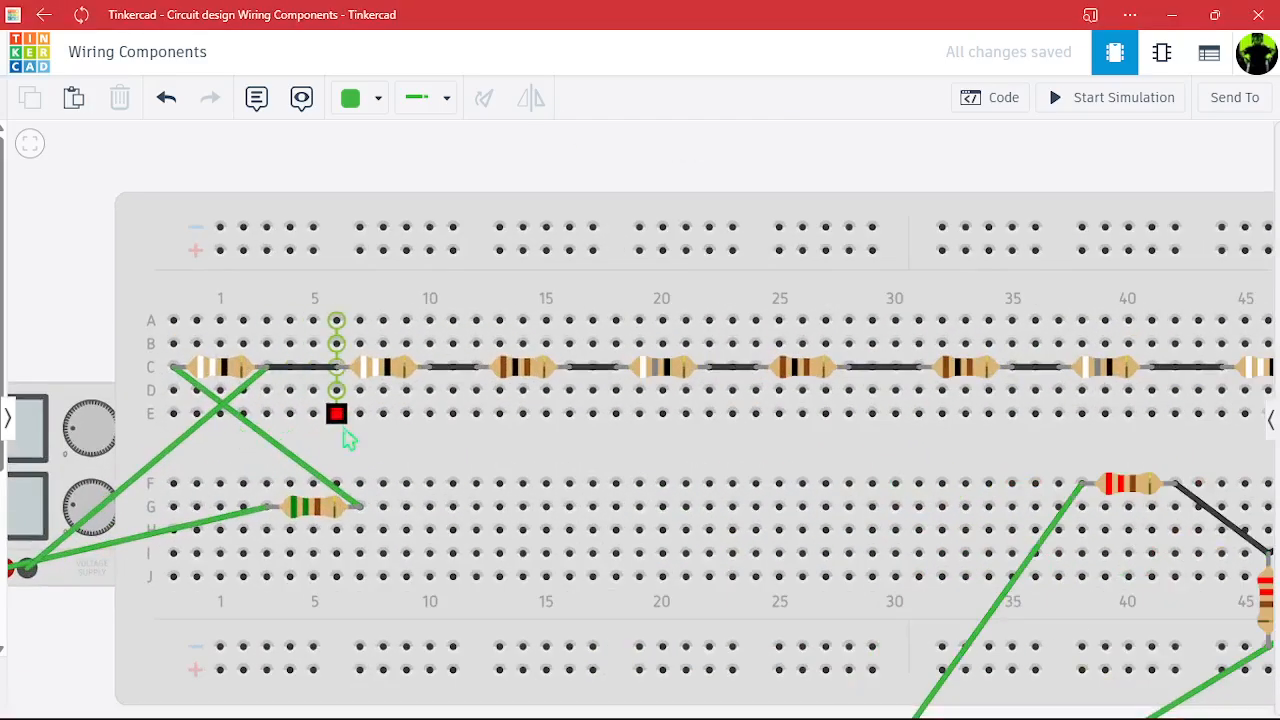
{"action": "left_click_drag", "start_coordinate": [370, 457], "coordinate": [445, 435]}
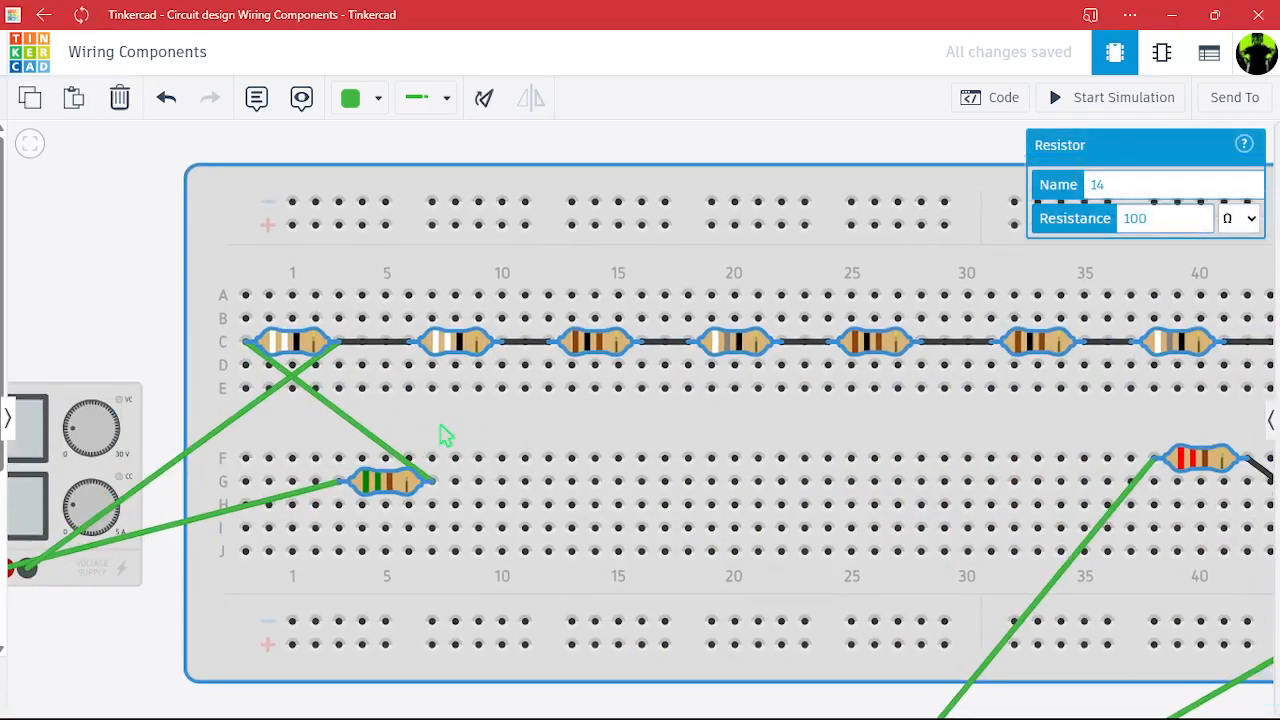
{"action": "left_click_drag", "start_coordinate": [80, 286], "coordinate": [223, 263]}
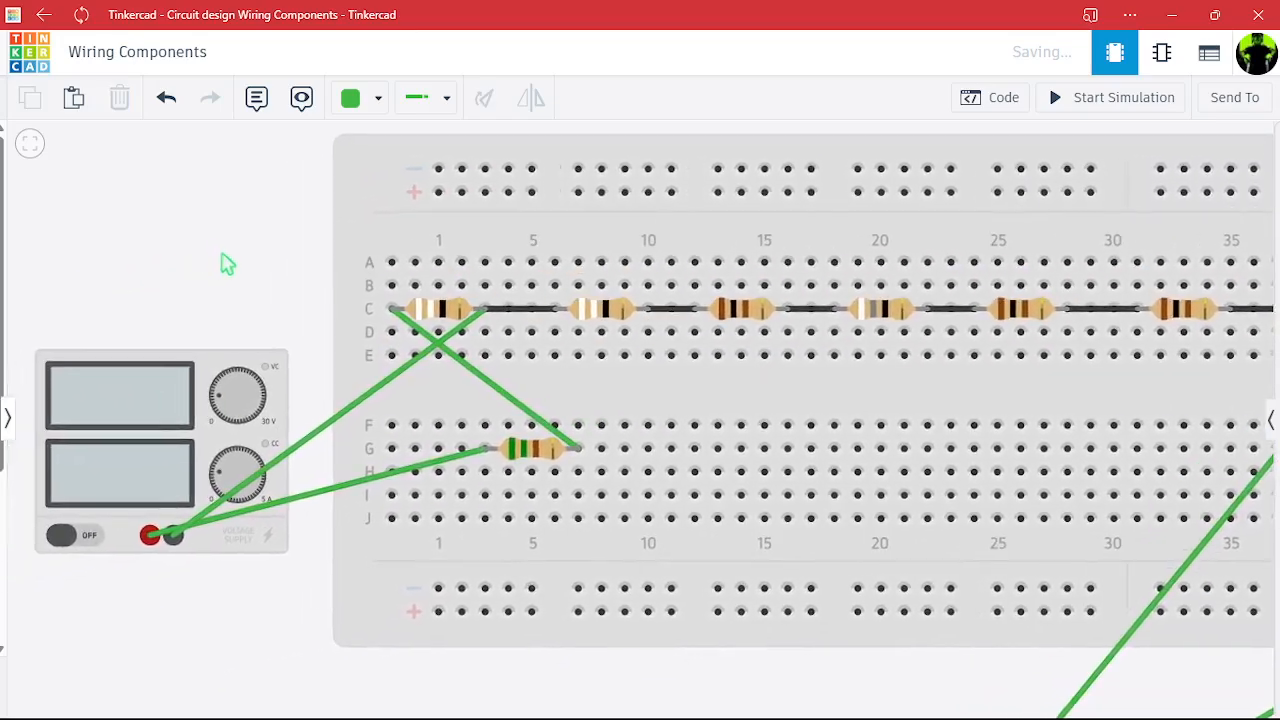
{"action": "left_click", "coordinate": [175, 540]}
{"action": "left_click", "coordinate": [152, 540]}
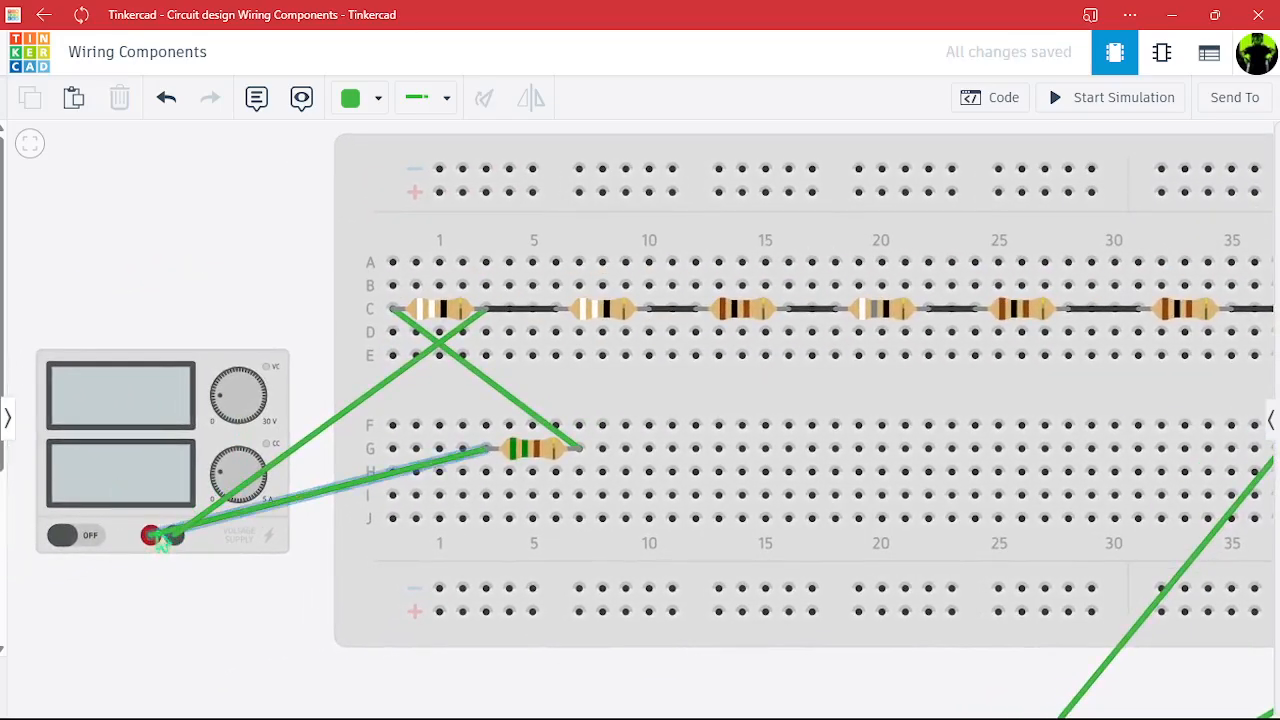
{"action": "left_click", "coordinate": [486, 450]}
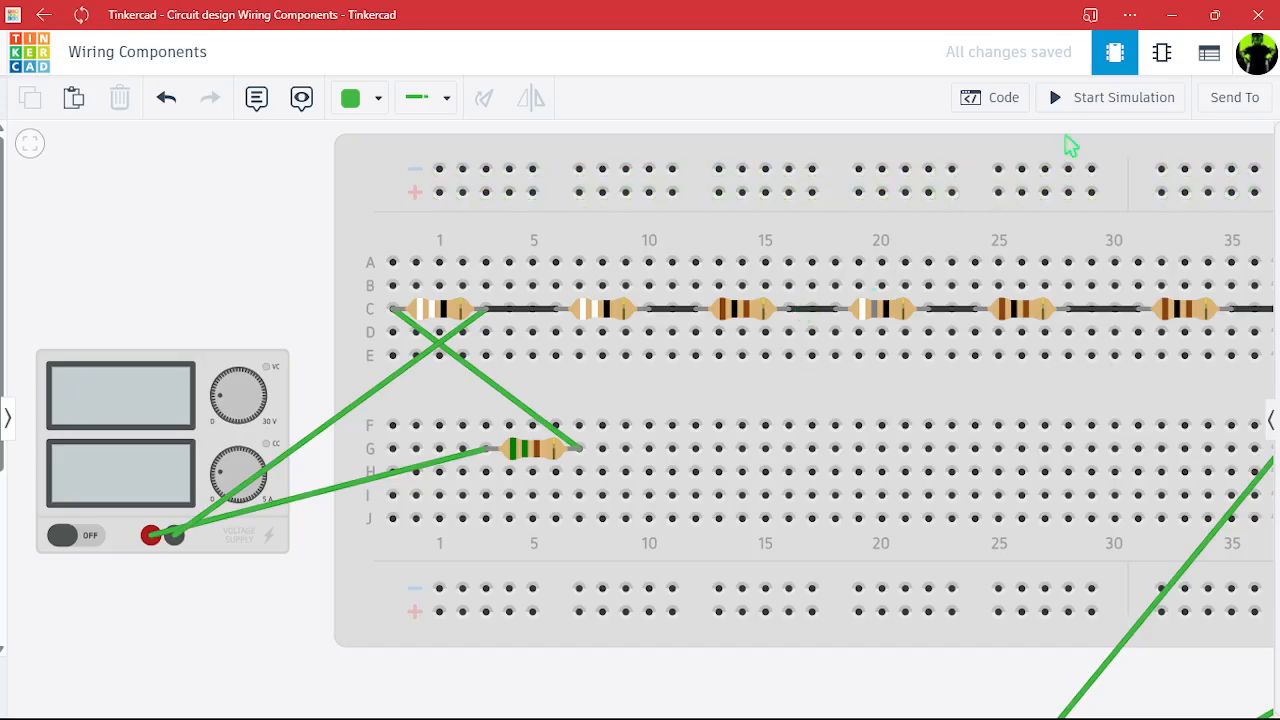
Delete the positive and negative wires of the 10 V supply, and run the simulation briefly to check the Thevenin circuit alone.
{"action": "scroll", "coordinate": [790, 238], "scroll_direction": "down", "scroll_amount": 2}
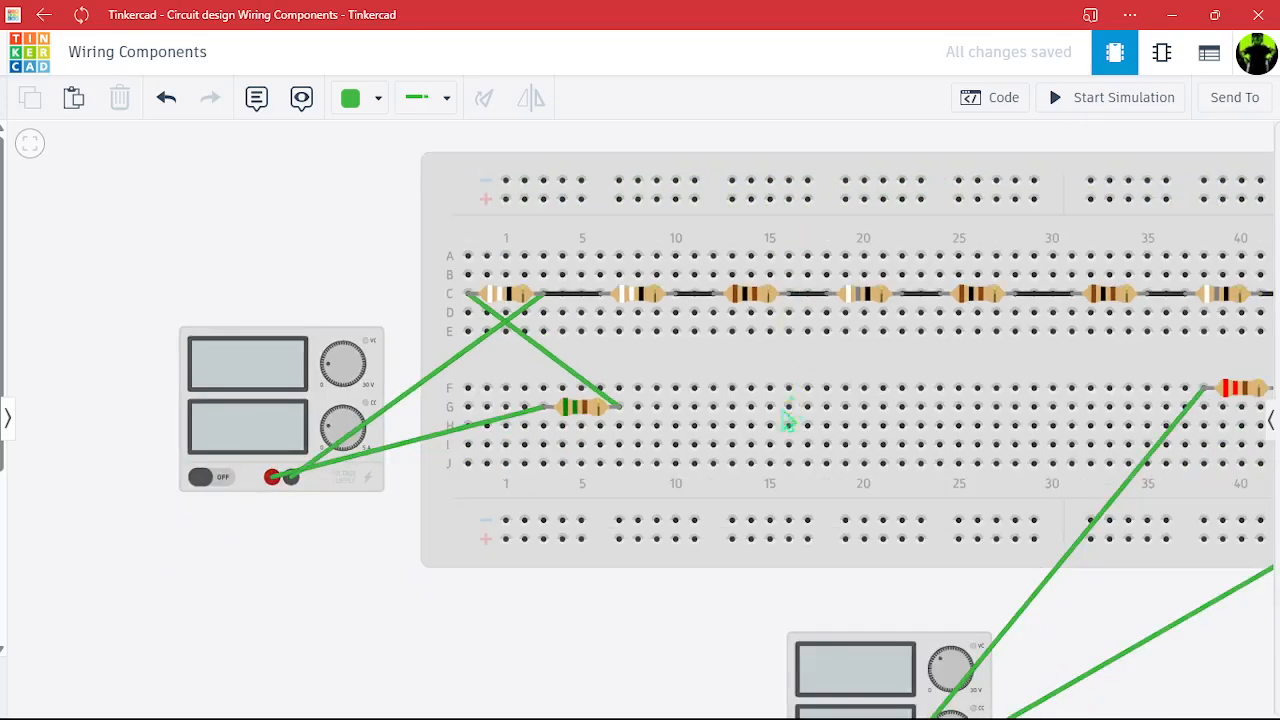
{"action": "left_click_drag", "start_coordinate": [623, 643], "coordinate": [417, 654]}
{"action": "left_click", "coordinate": [690, 395]}
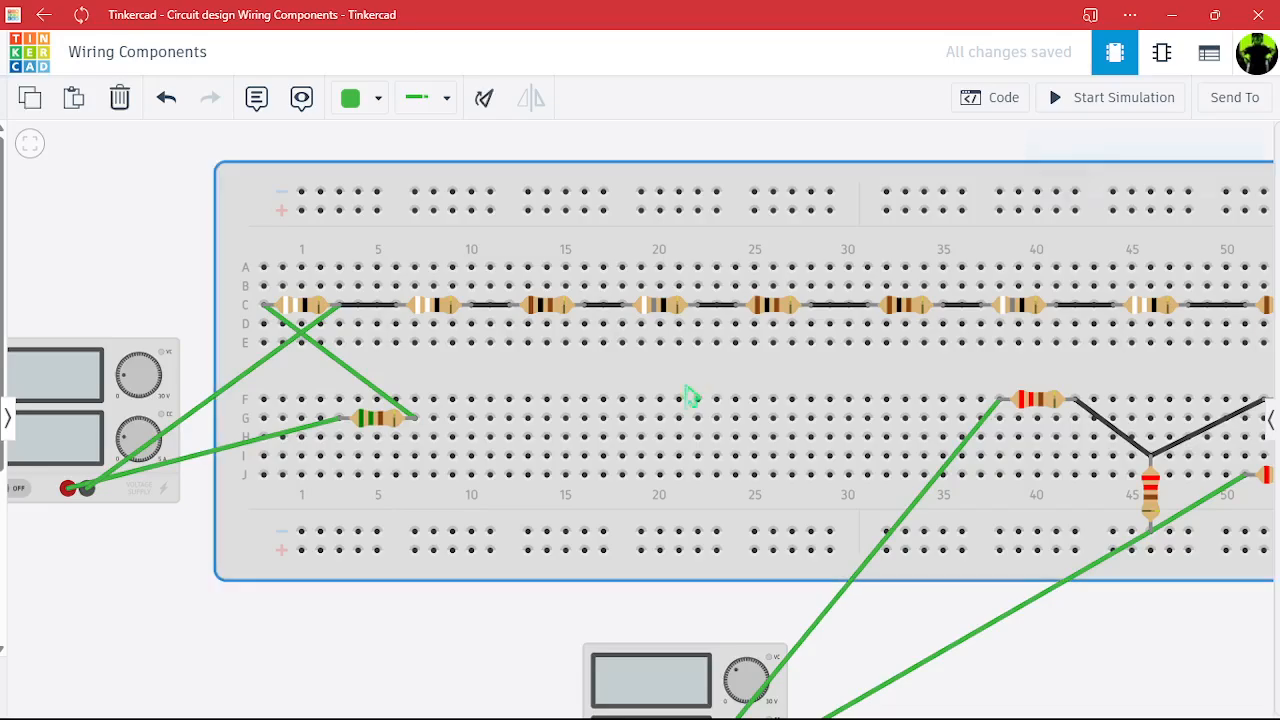
{"action": "left_click_drag", "start_coordinate": [690, 395], "coordinate": [684, 424]}
{"action": "left_click", "coordinate": [1117, 688]}
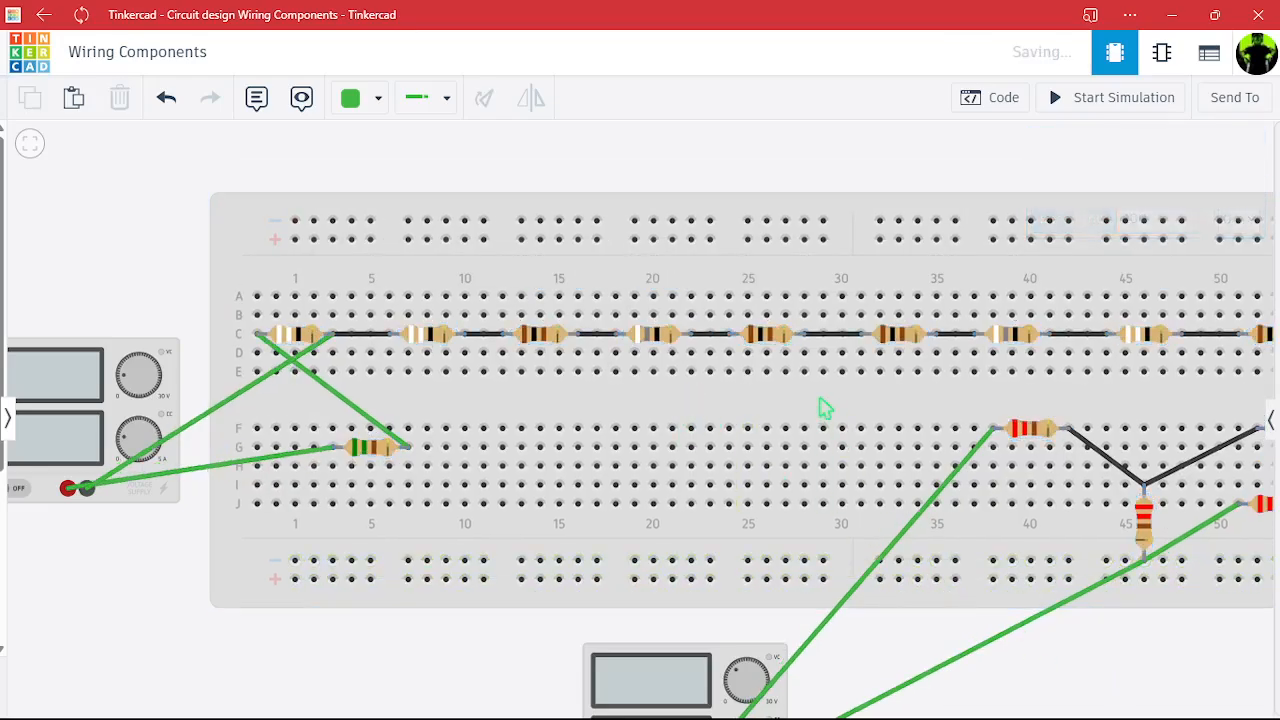
{"action": "scroll", "coordinate": [820, 405], "scroll_direction": "down", "scroll_amount": 2}
{"action": "scroll", "coordinate": [1066, 594], "scroll_direction": "down", "scroll_amount": 2}
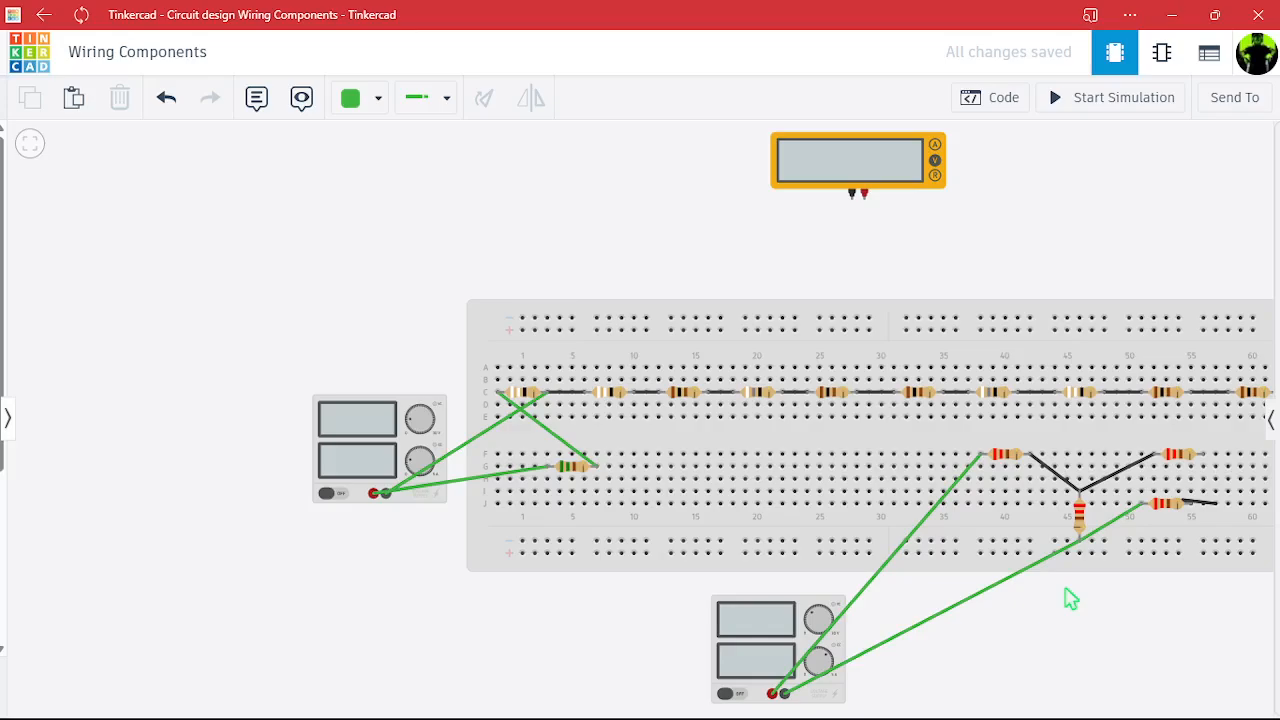
{"action": "left_click", "coordinate": [942, 614]}
{"action": "key", "text": "Delete"}
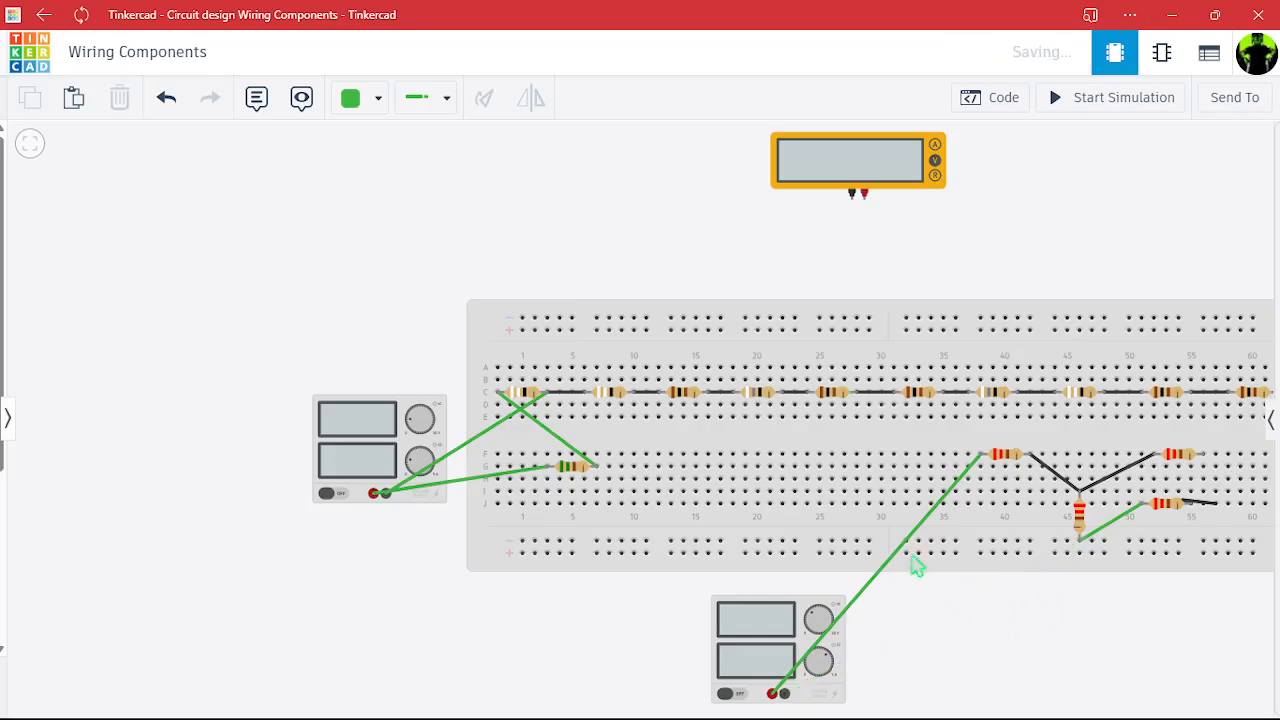
{"action": "left_click", "coordinate": [912, 535]}
{"action": "key", "text": "Delete"}
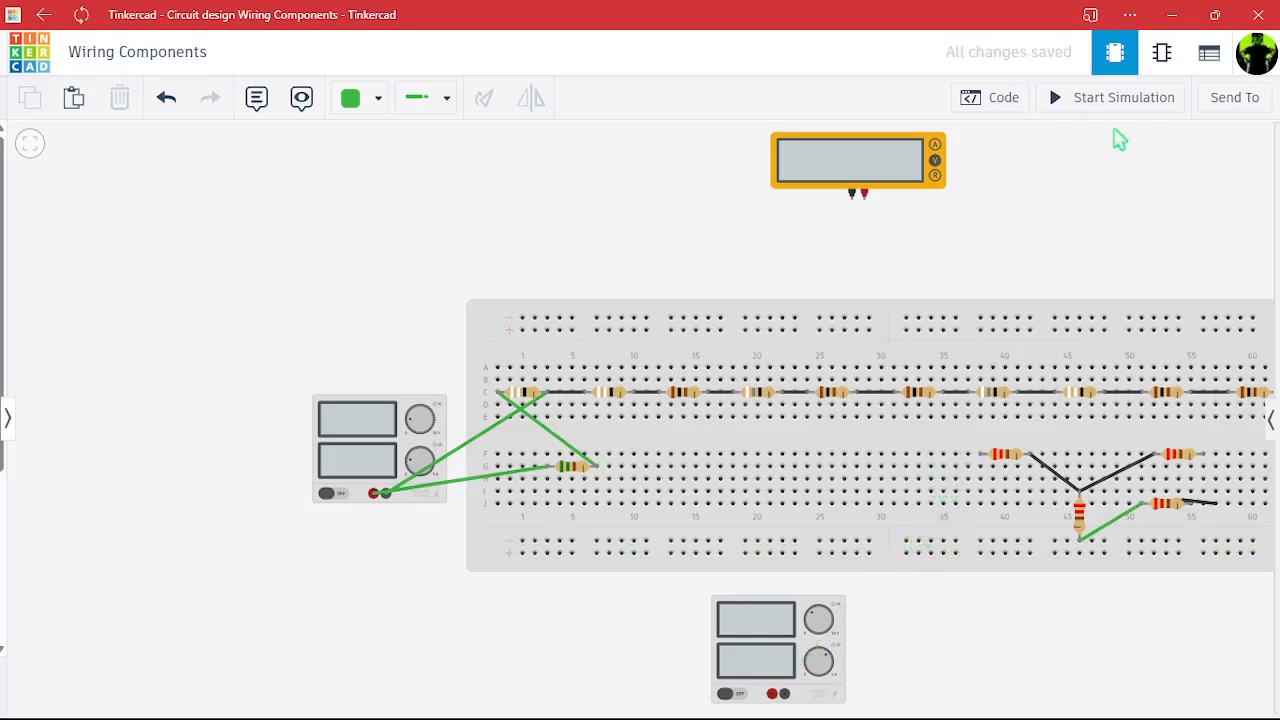
{"action": "left_click", "coordinate": [1114, 97]}
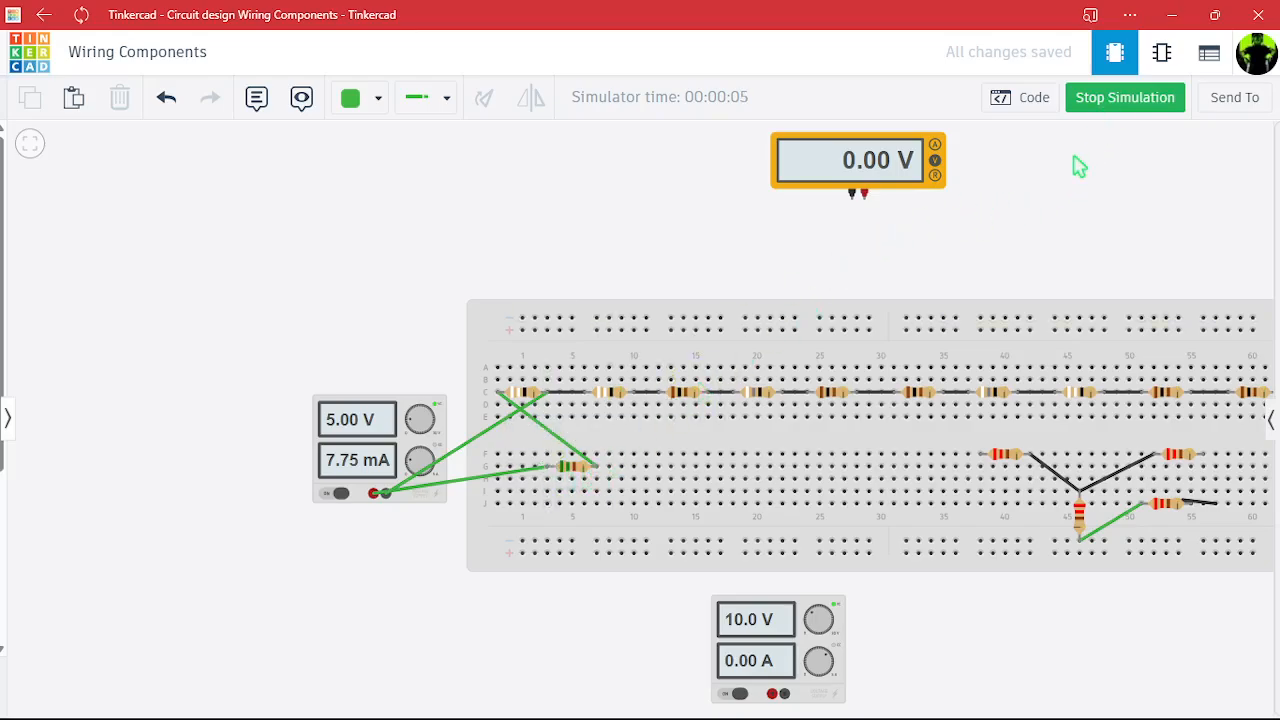
{"action": "left_click", "coordinate": [1100, 108]}
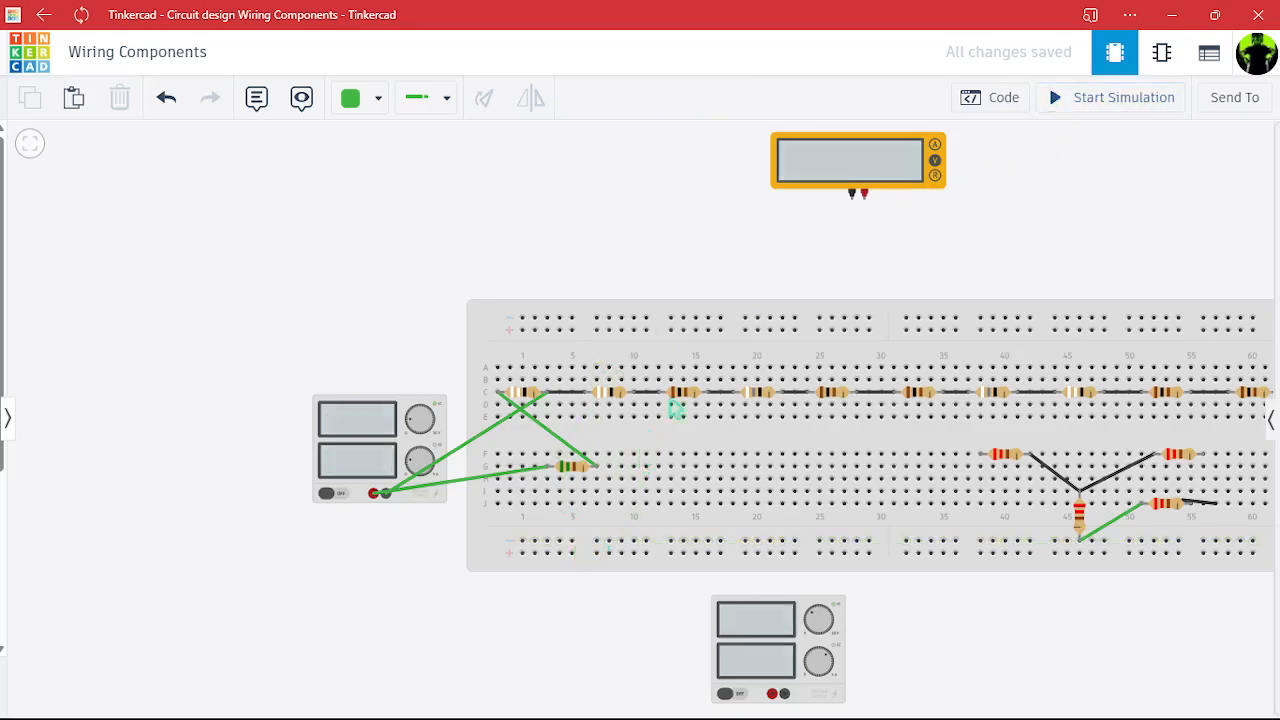
Try wiring the multimeter's negative probe to the second terminal of the first load resistor, and delete that wire.
{"action": "left_click", "coordinate": [853, 199]}
{"action": "left_click", "coordinate": [600, 470]}
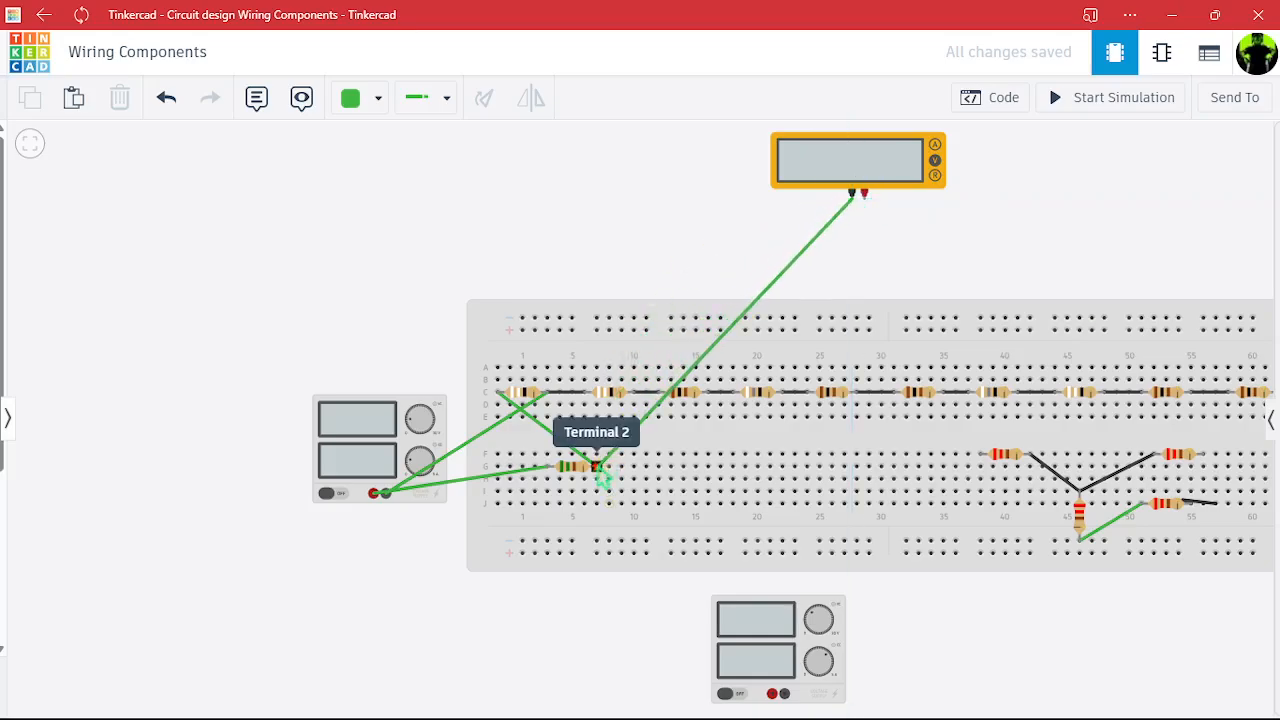
{"action": "left_click_drag", "start_coordinate": [601, 478], "coordinate": [549, 398]}
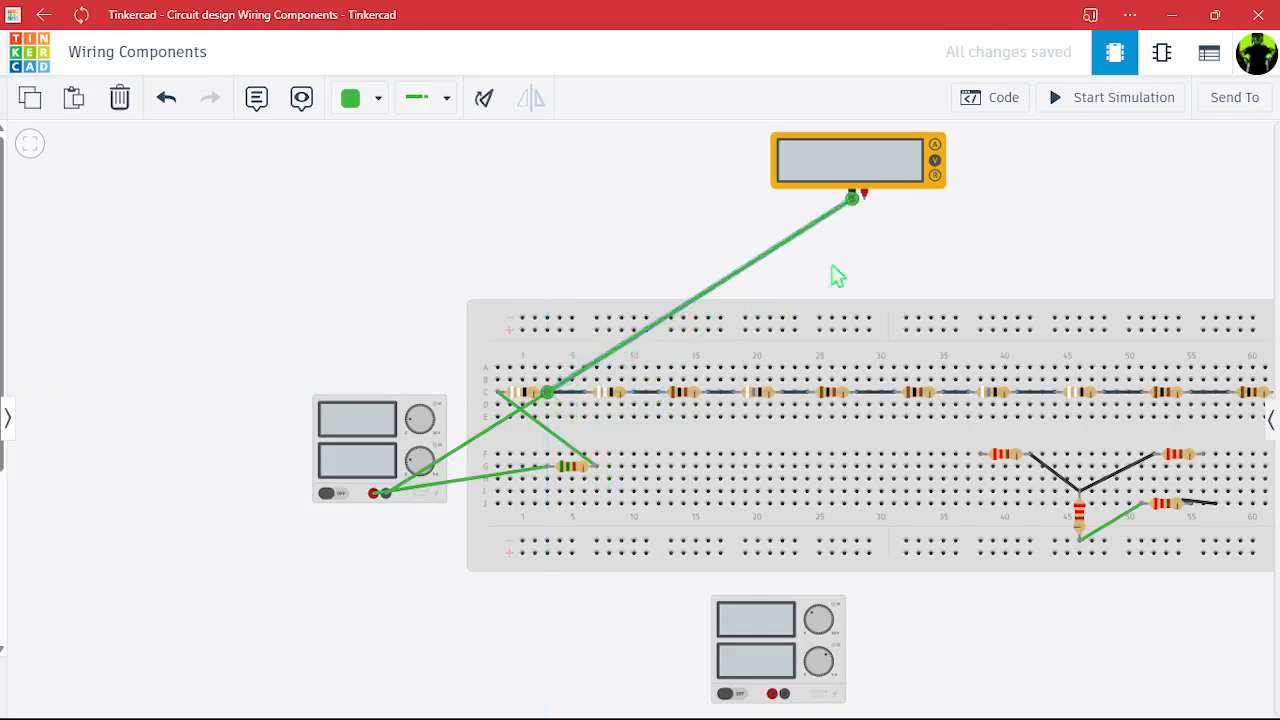
{"action": "left_click", "coordinate": [925, 236]}
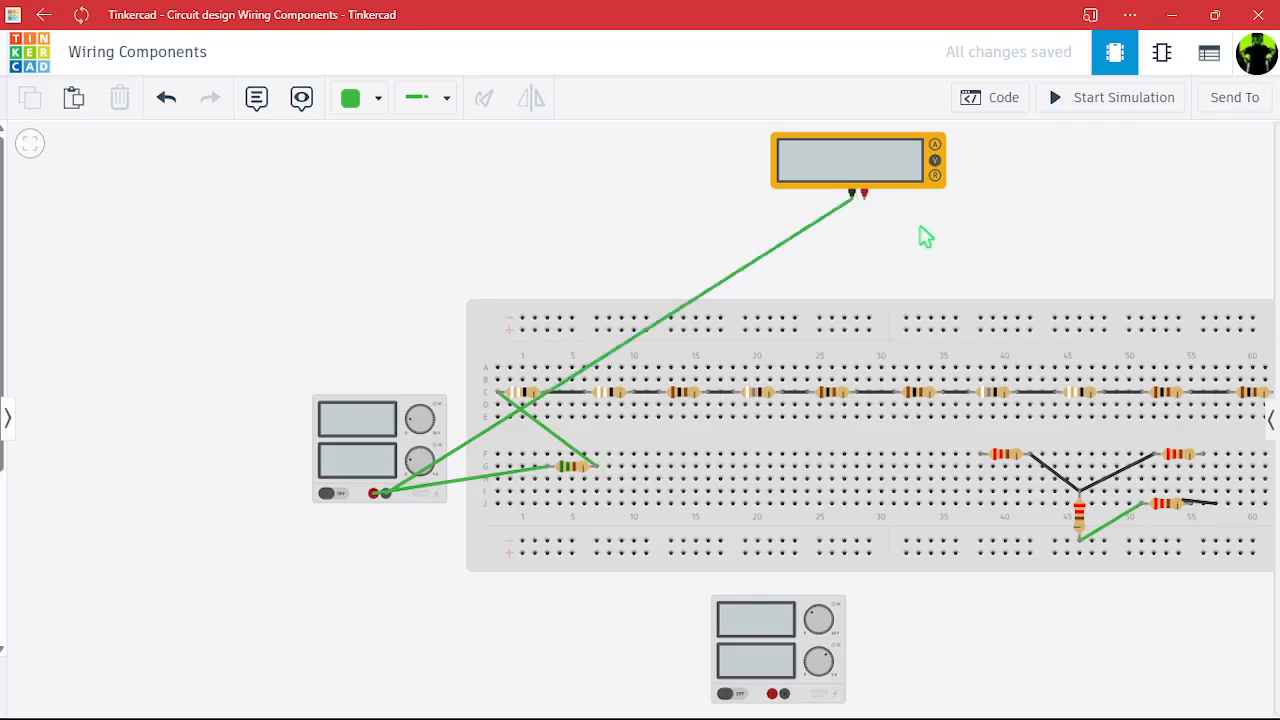
{"action": "left_click", "coordinate": [800, 240]}
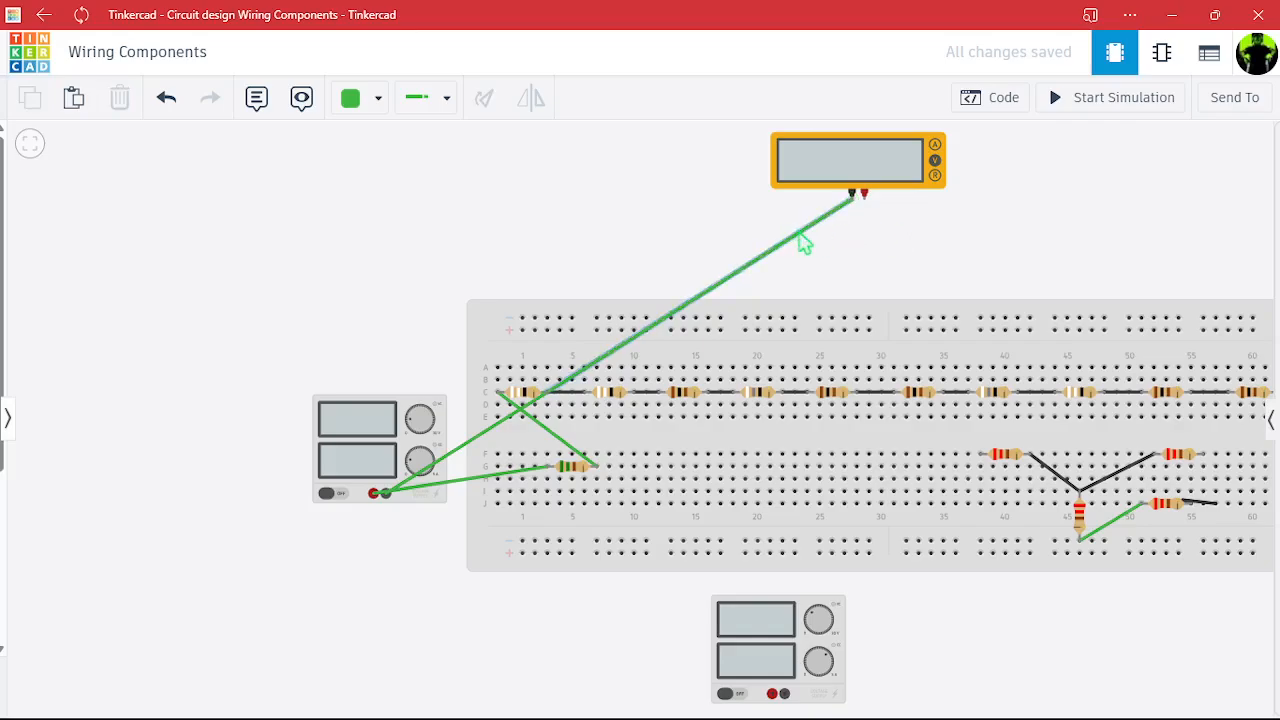
{"action": "key", "text": "Delete"}
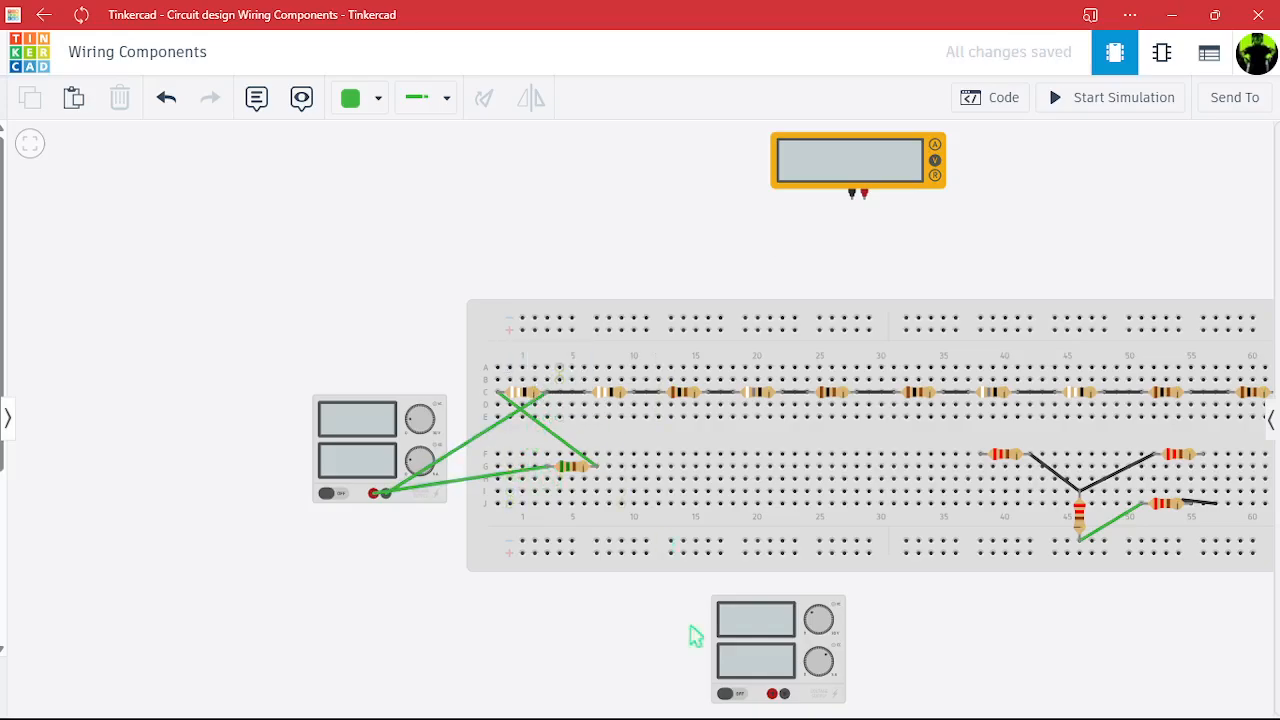
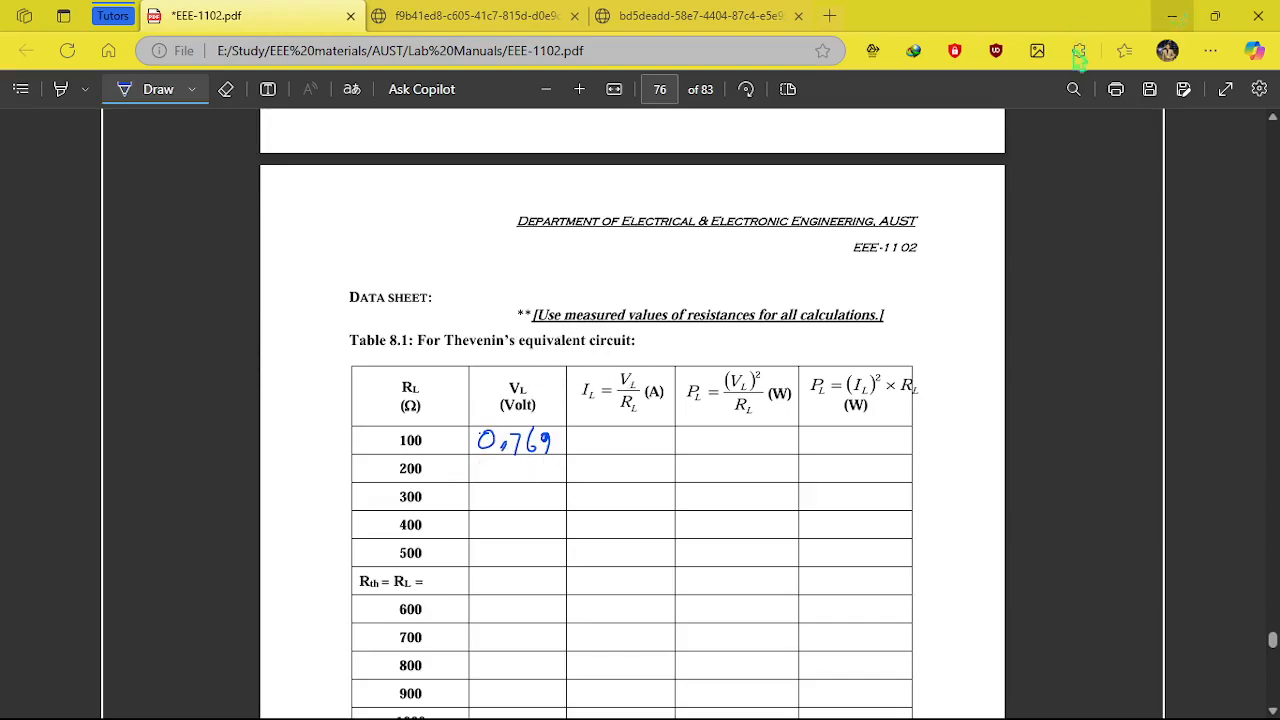
Return to Tinkercad, stop the simulation and reroute the Thevenin supply's negative terminal to the second terminal of the second load resistor.
{"action": "left_click", "coordinate": [1174, 14]}
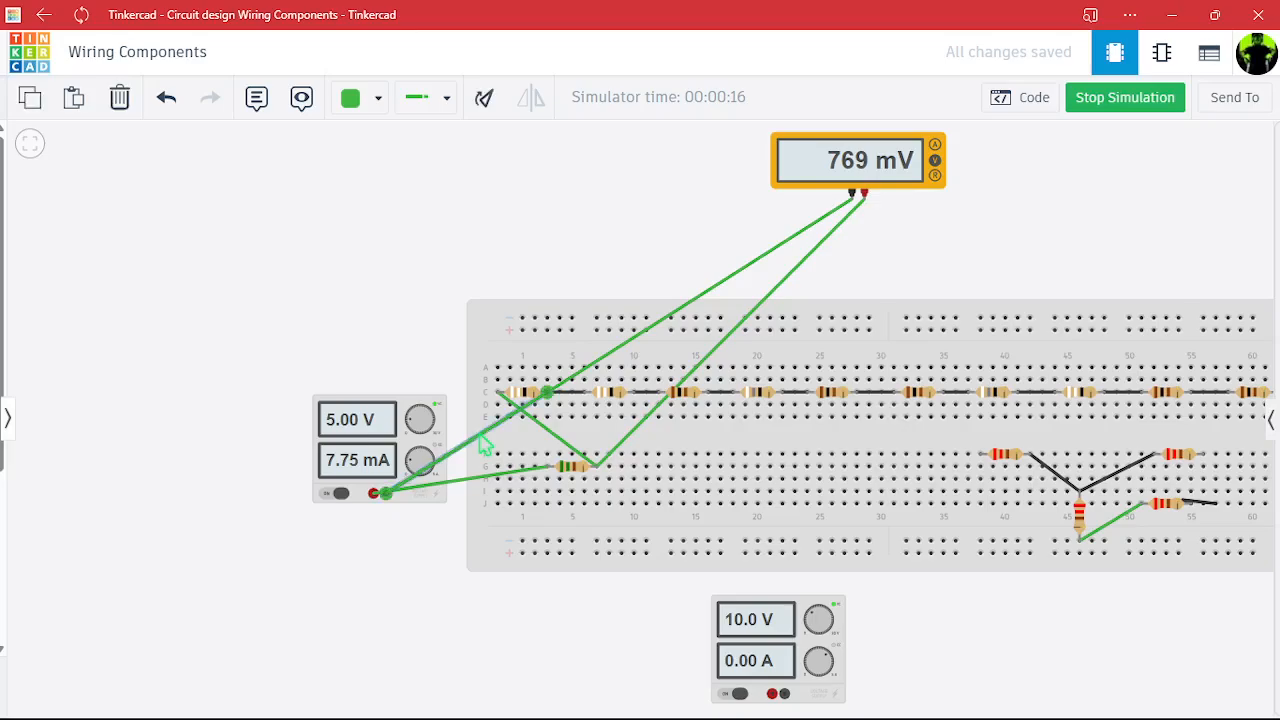
{"action": "left_click", "coordinate": [1114, 104]}
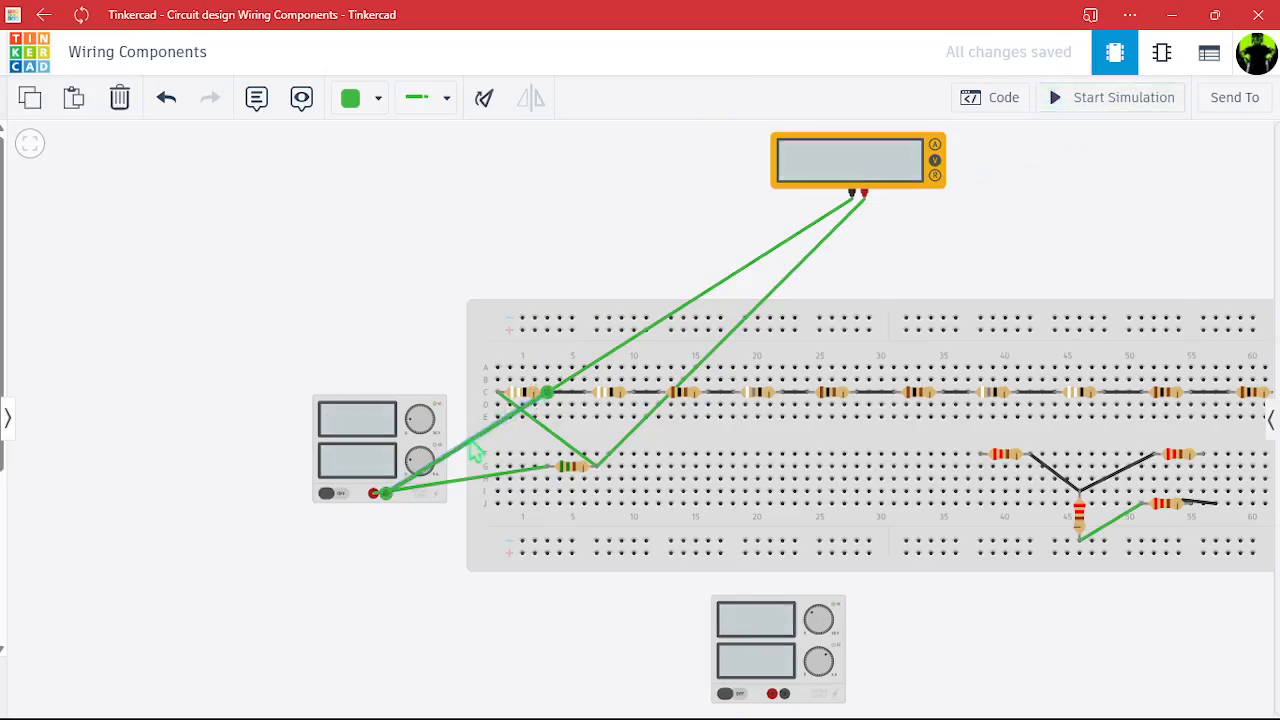
{"action": "key", "text": "Delete"}
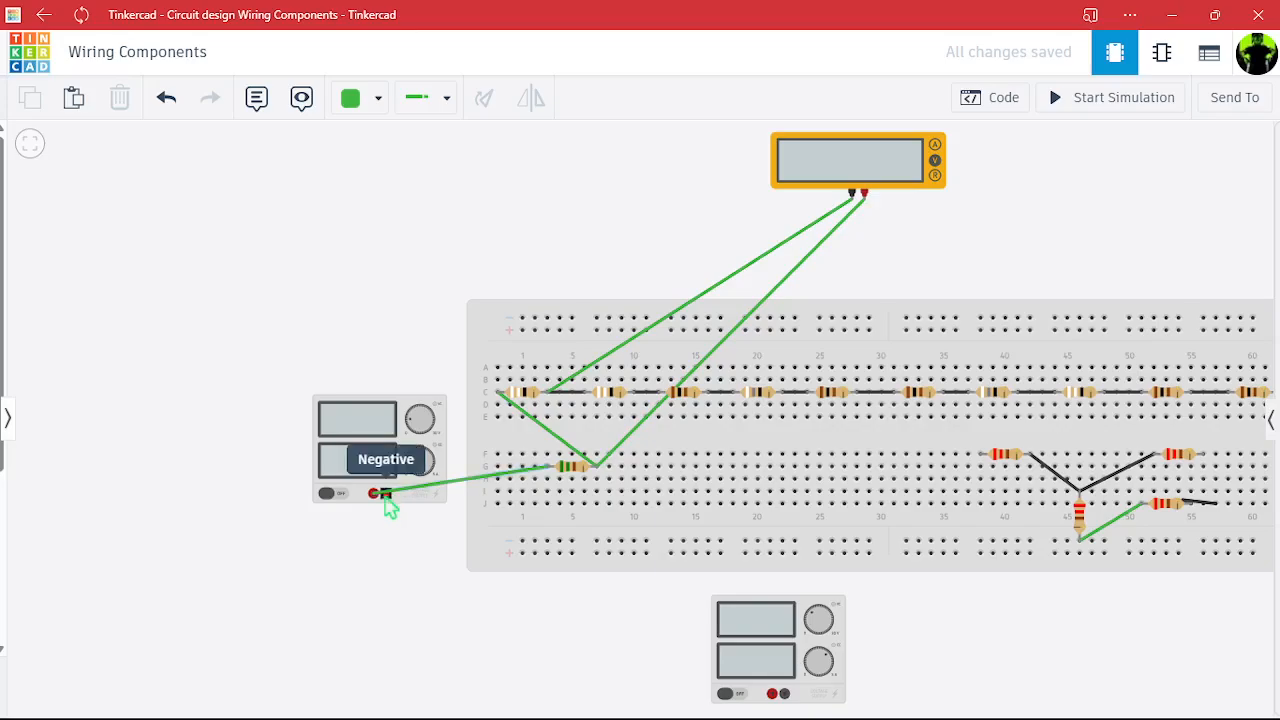
{"action": "left_click", "coordinate": [386, 494]}
{"action": "left_click", "coordinate": [634, 392]}
{"action": "left_click", "coordinate": [993, 231]}
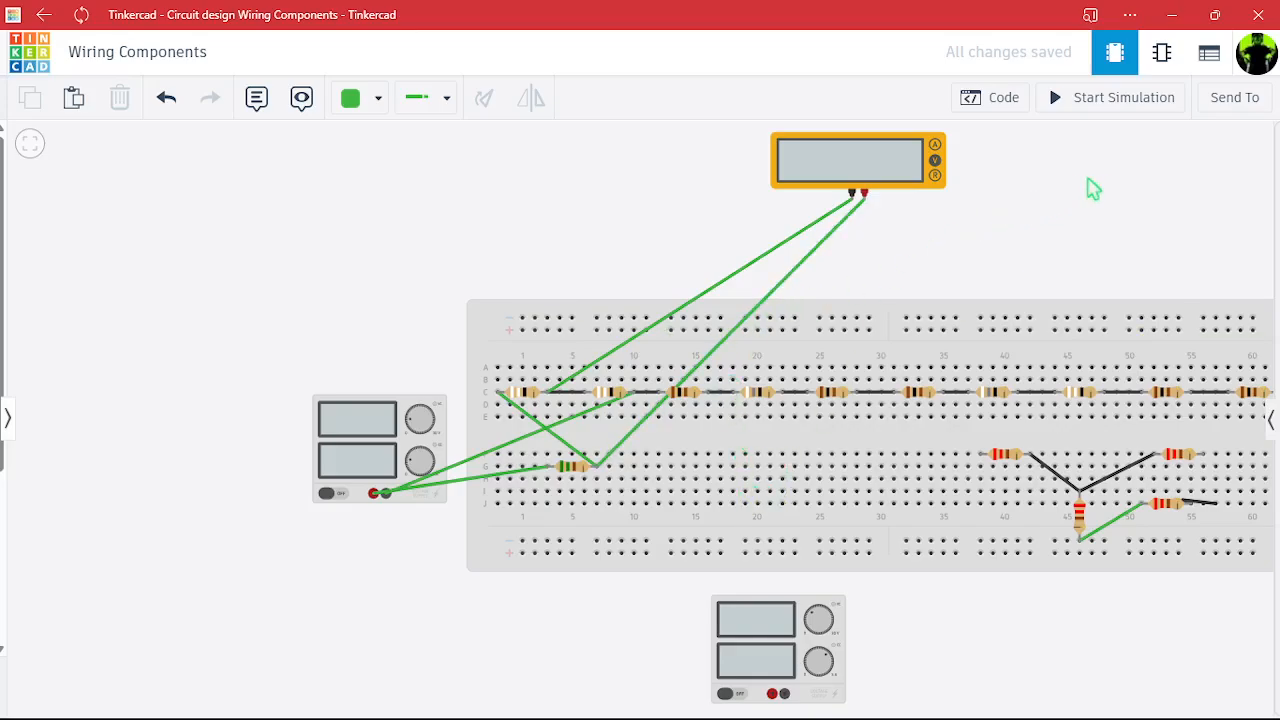
Simulate the circuit to read the multimeter, and handwrite 0.667 as the load voltage in the 200 Ω row of Table 8.1 in EEE-1102.pdf.
{"action": "left_click", "coordinate": [1108, 100]}
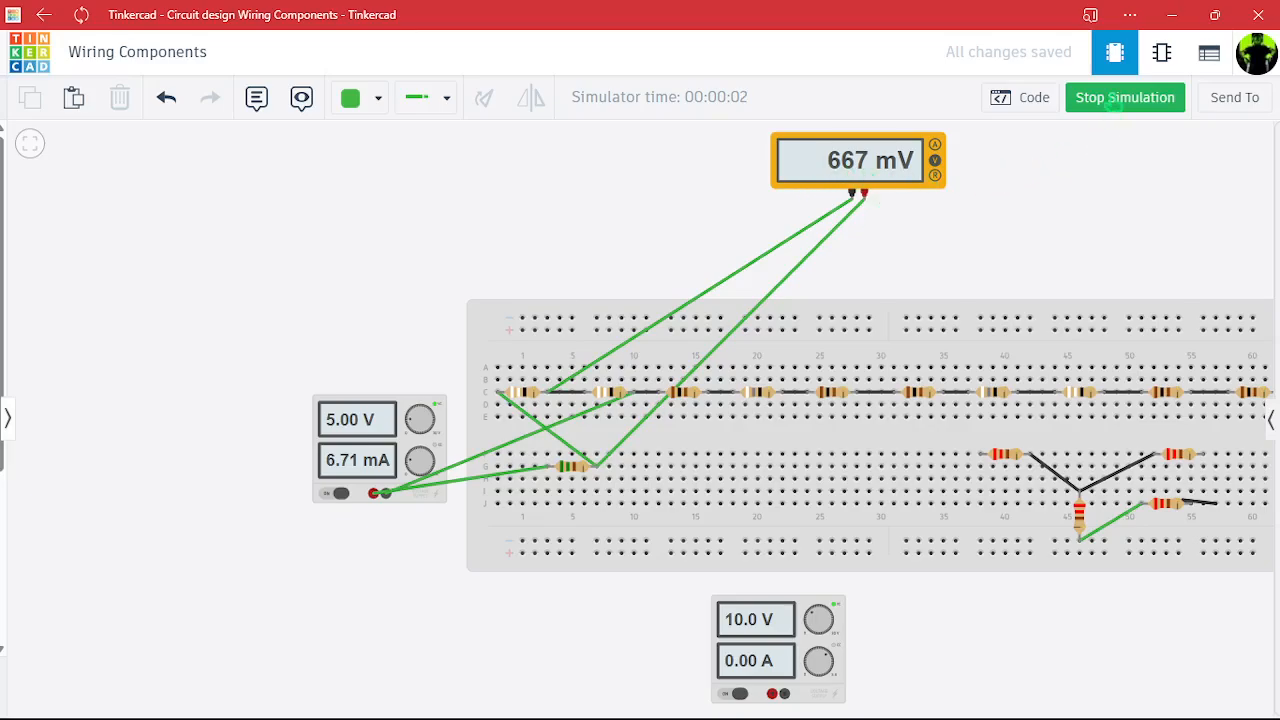
{"action": "left_click", "coordinate": [1115, 104]}
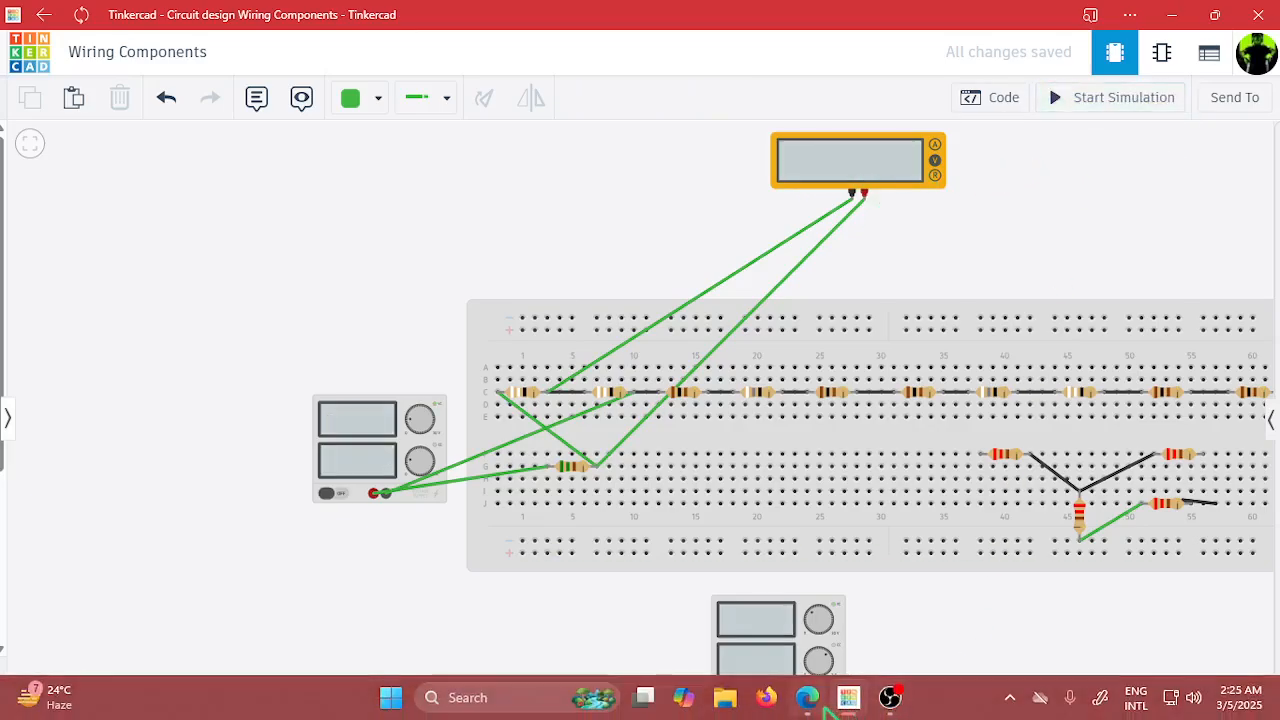
{"action": "left_click", "coordinate": [807, 693]}
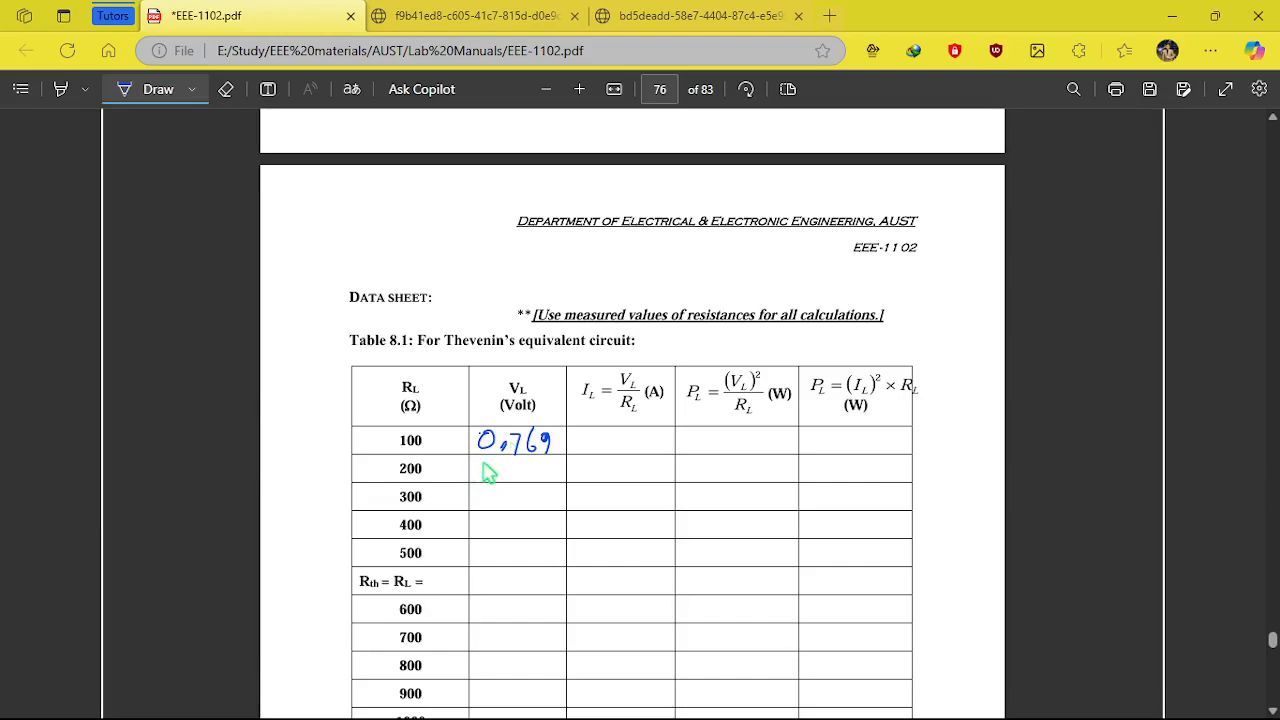
{"action": "left_click", "coordinate": [497, 476]}
{"action": "mouse_move", "coordinate": [515, 460]}
{"action": "left_mouse_down"}
{"action": "mouse_move", "coordinate": [512, 478]}
{"action": "mouse_move", "coordinate": [536, 466]}
{"action": "mouse_move", "coordinate": [560, 482]}
{"action": "left_mouse_up"}
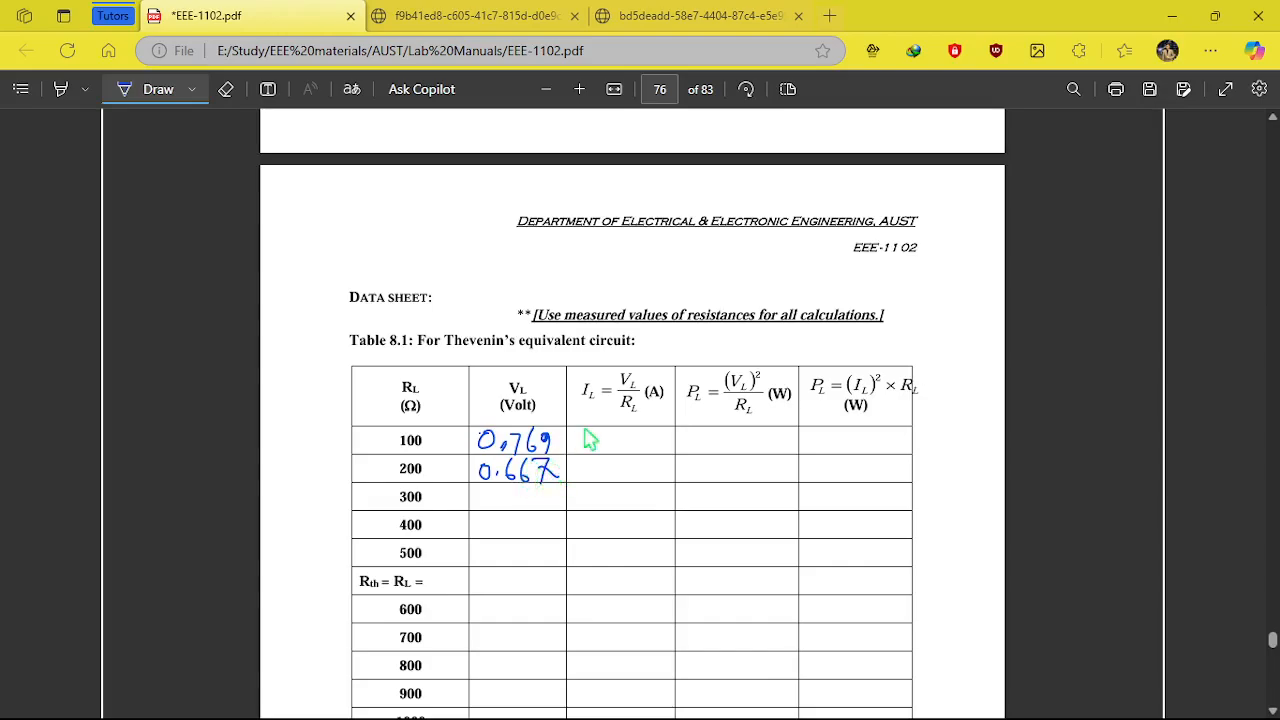
Return to Tinkercad and wire the 10 V supply's positive terminal to the free end of the original circuit's first resistor near column 38.
{"action": "left_click", "coordinate": [1180, 14]}
{"action": "left_click_drag", "start_coordinate": [963, 643], "coordinate": [803, 606]}
{"action": "left_click", "coordinate": [628, 667]}
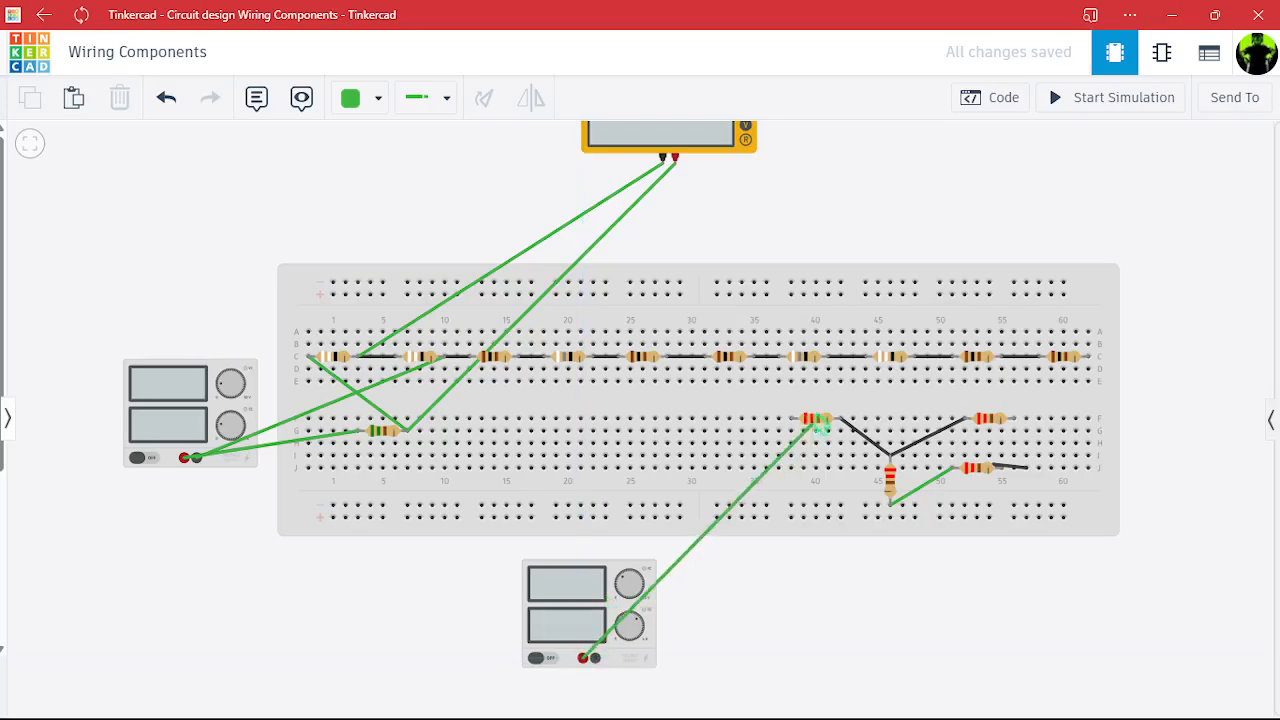
{"action": "left_click", "coordinate": [792, 419]}
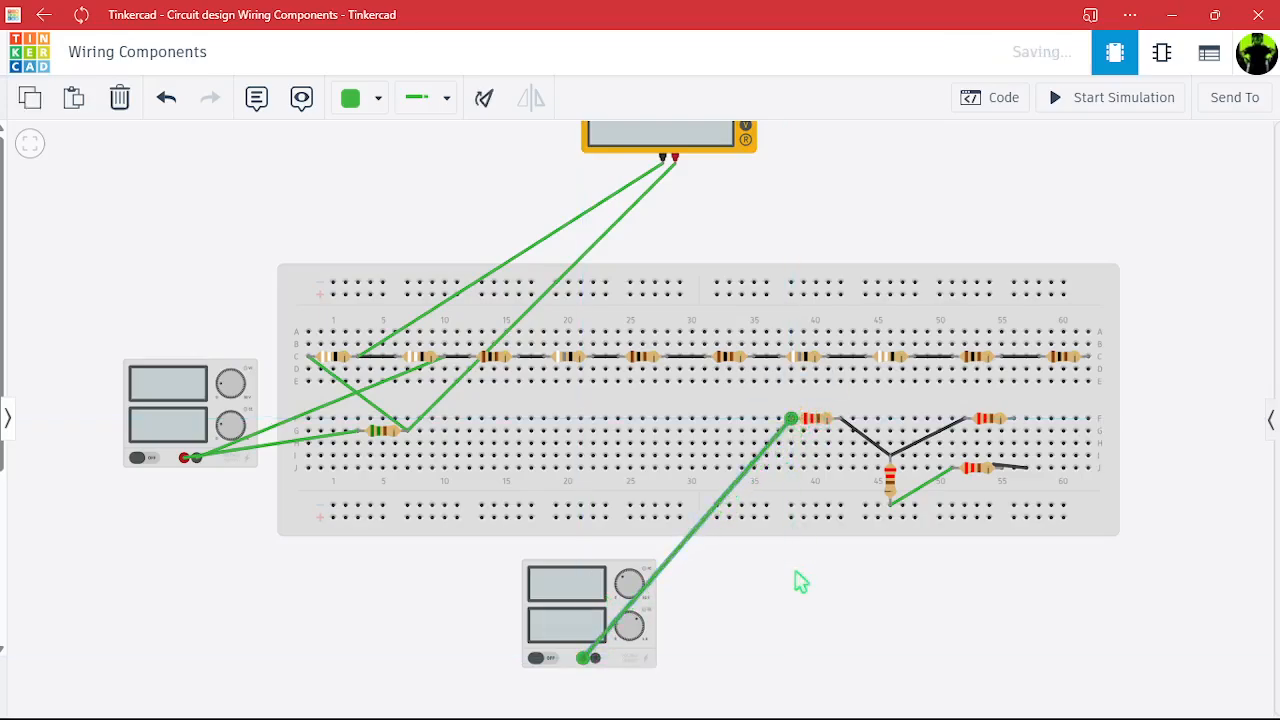
Wire the 10 V supply's negative terminal to the lower end of the vertical resistor near column 46.
{"action": "left_click", "coordinate": [595, 660]}
{"action": "left_click", "coordinate": [890, 507]}
{"action": "left_click", "coordinate": [897, 609]}
Delete both multimeter probe wires and the three wires linking the Thevenin supply, its series resistor and the load resistors.
{"action": "left_click", "coordinate": [600, 235]}
{"action": "key", "text": "Delete"}
{"action": "left_click", "coordinate": [573, 234]}
{"action": "key", "text": "Delete"}
{"action": "left_click", "coordinate": [335, 412]}
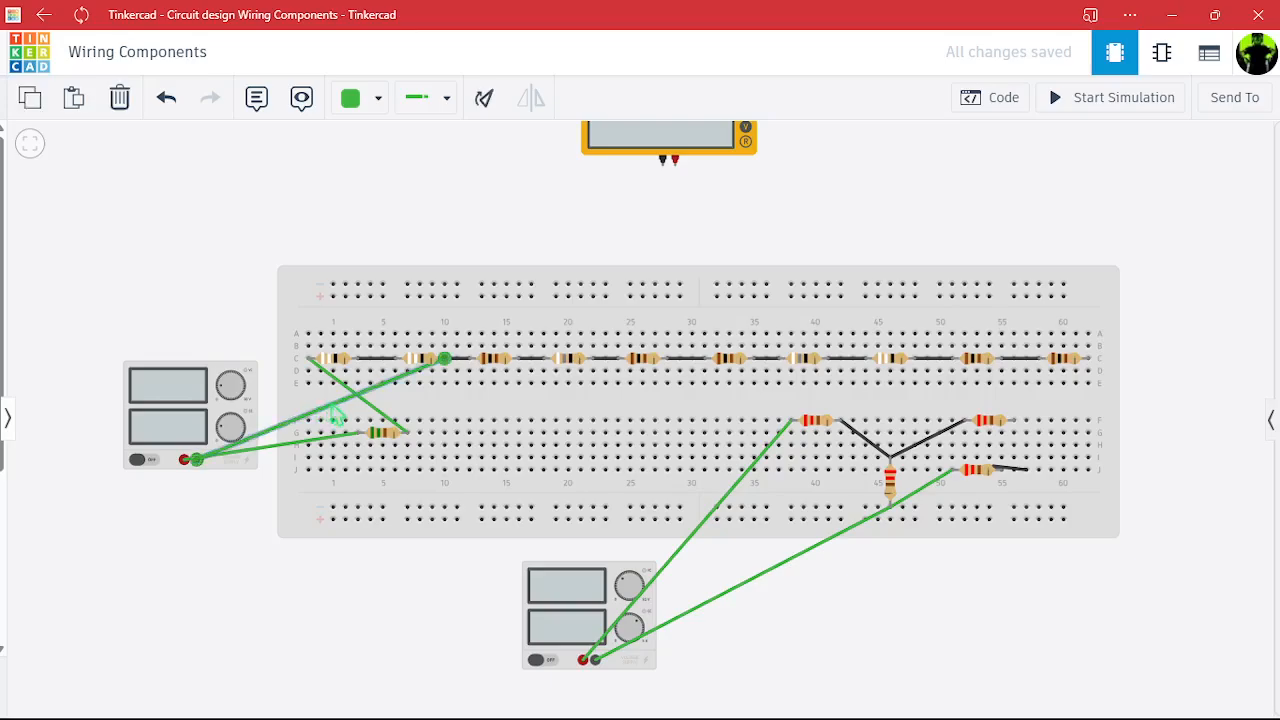
{"action": "key", "text": "Delete"}
{"action": "left_click", "coordinate": [283, 446]}
{"action": "key", "text": "Delete"}
{"action": "left_click", "coordinate": [366, 404]}
{"action": "key", "text": "Delete"}
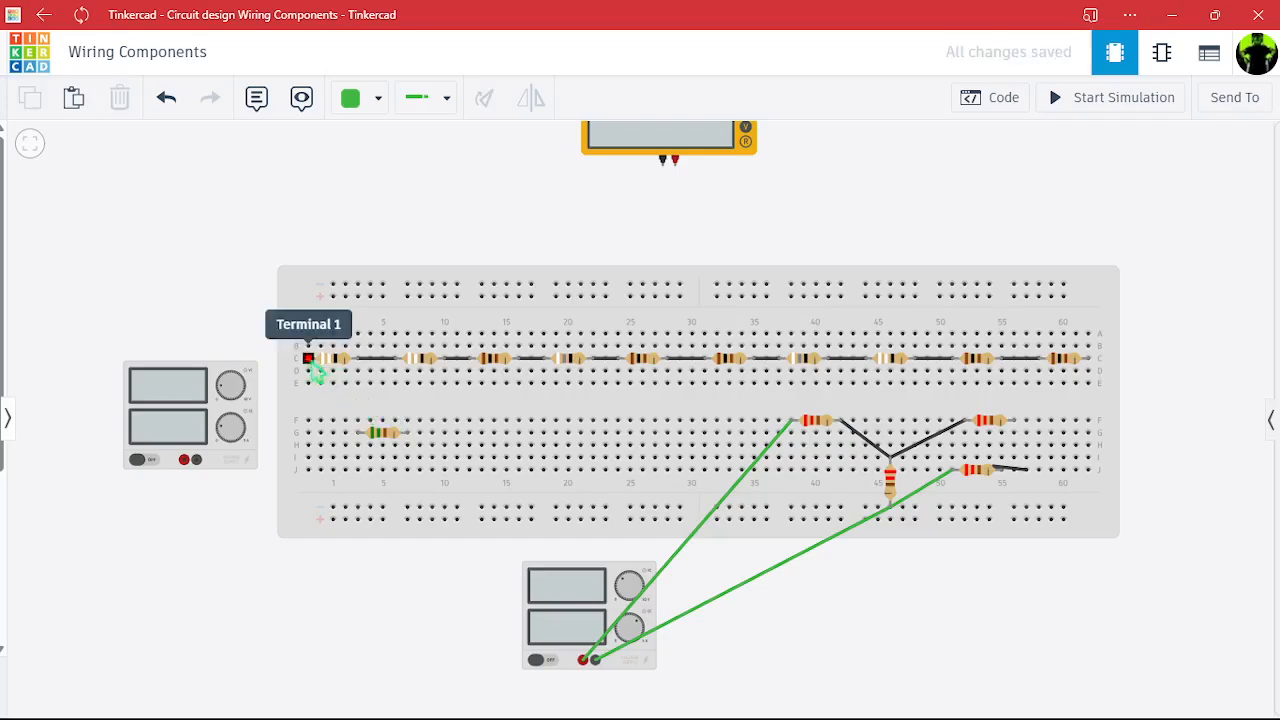
Wire the first two load resistors in series across the original circuit's output, at row F column 56 and row J column 57.
{"action": "left_click", "coordinate": [309, 358]}
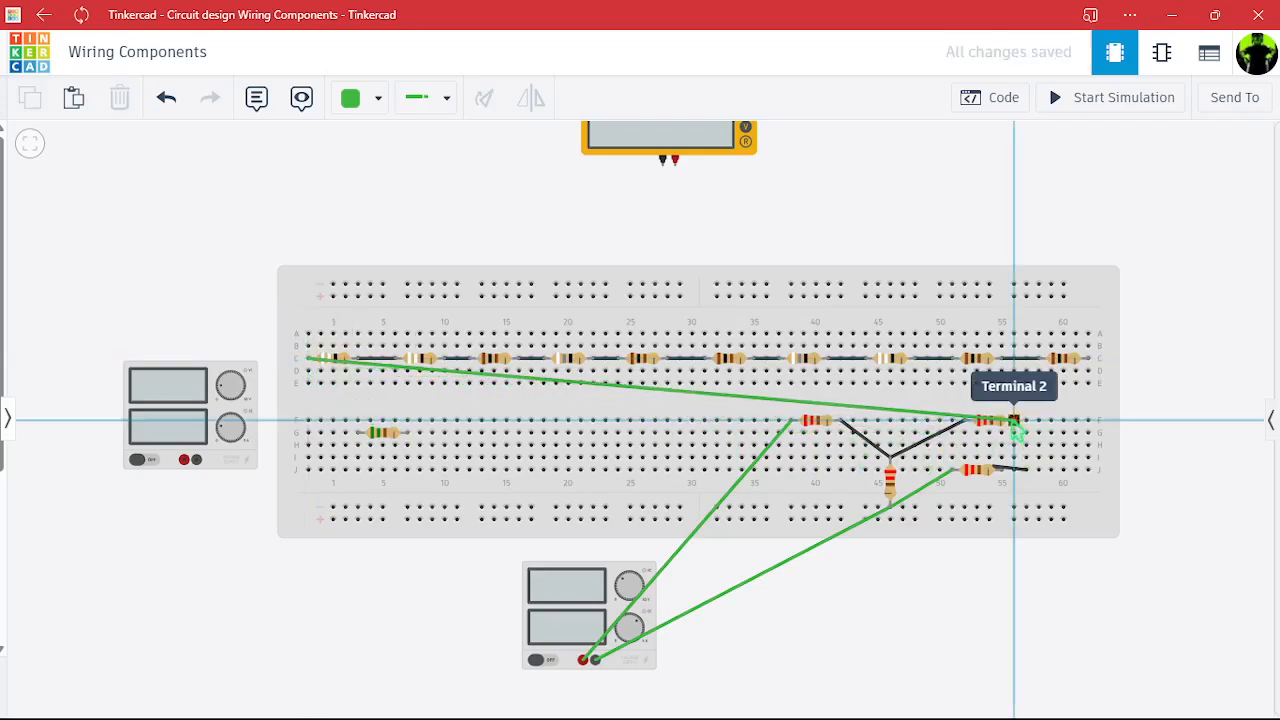
{"action": "left_click", "coordinate": [1013, 420]}
{"action": "left_click", "coordinate": [1071, 414]}
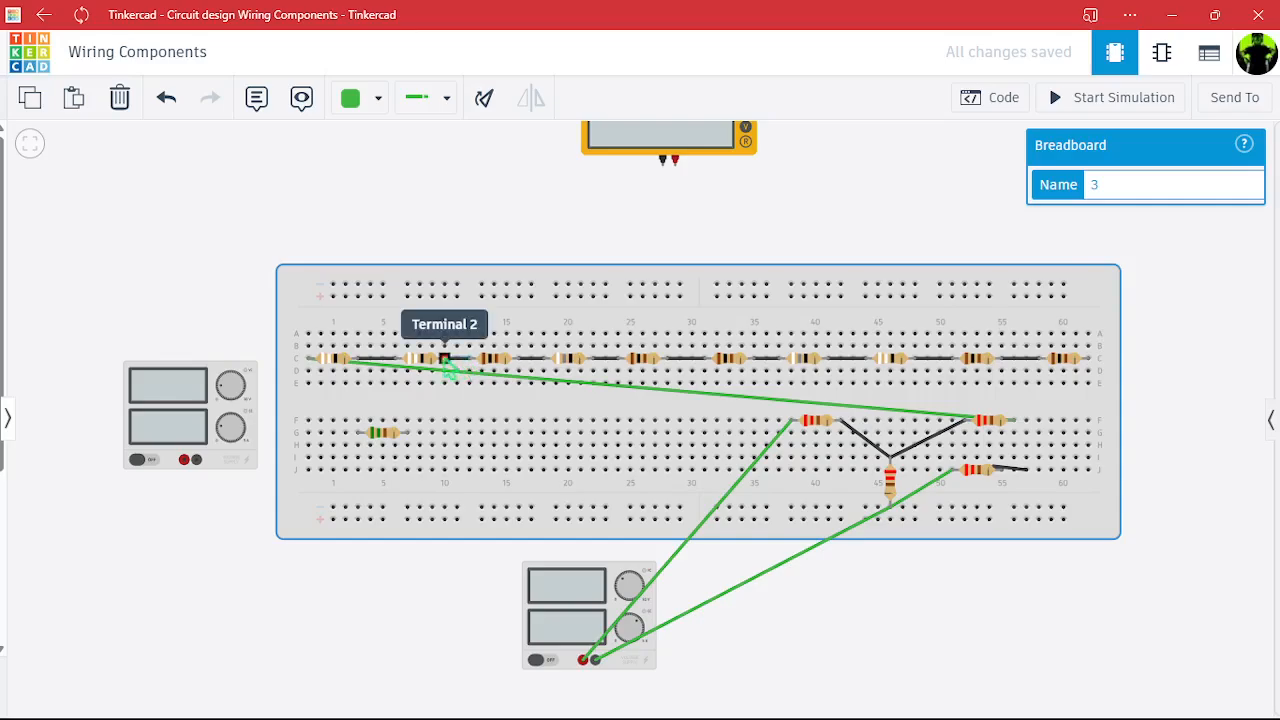
{"action": "left_click", "coordinate": [446, 361]}
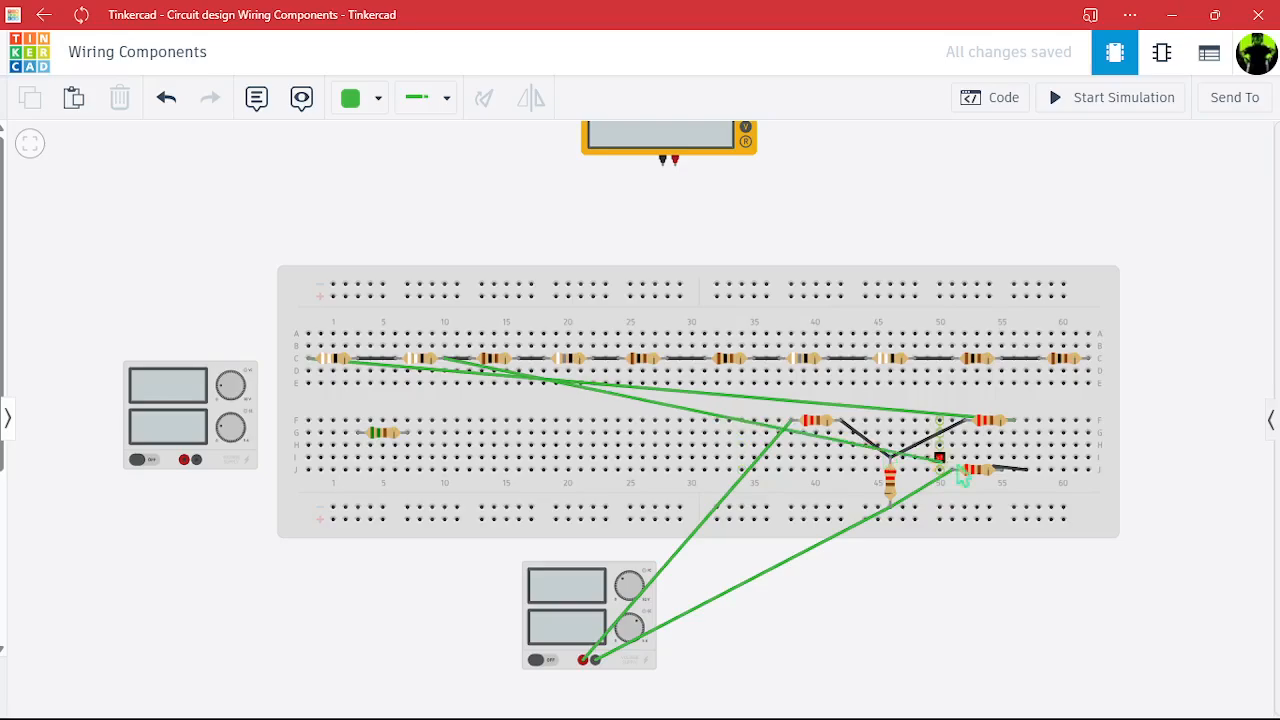
{"action": "left_click", "coordinate": [1027, 469]}
Connect the multimeter's positive probe to row F column 56 and its negative probe to row J column 57.
{"action": "left_click", "coordinate": [675, 159]}
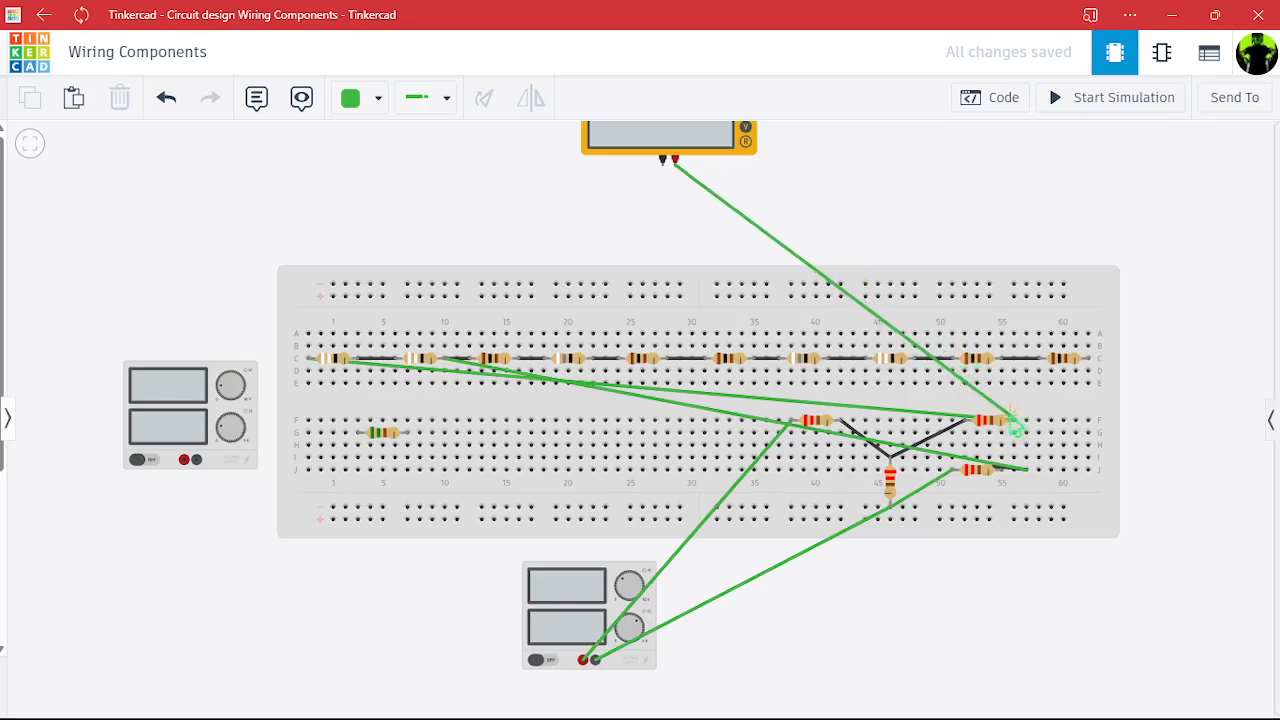
{"action": "left_click", "coordinate": [1015, 422]}
{"action": "left_click", "coordinate": [703, 222]}
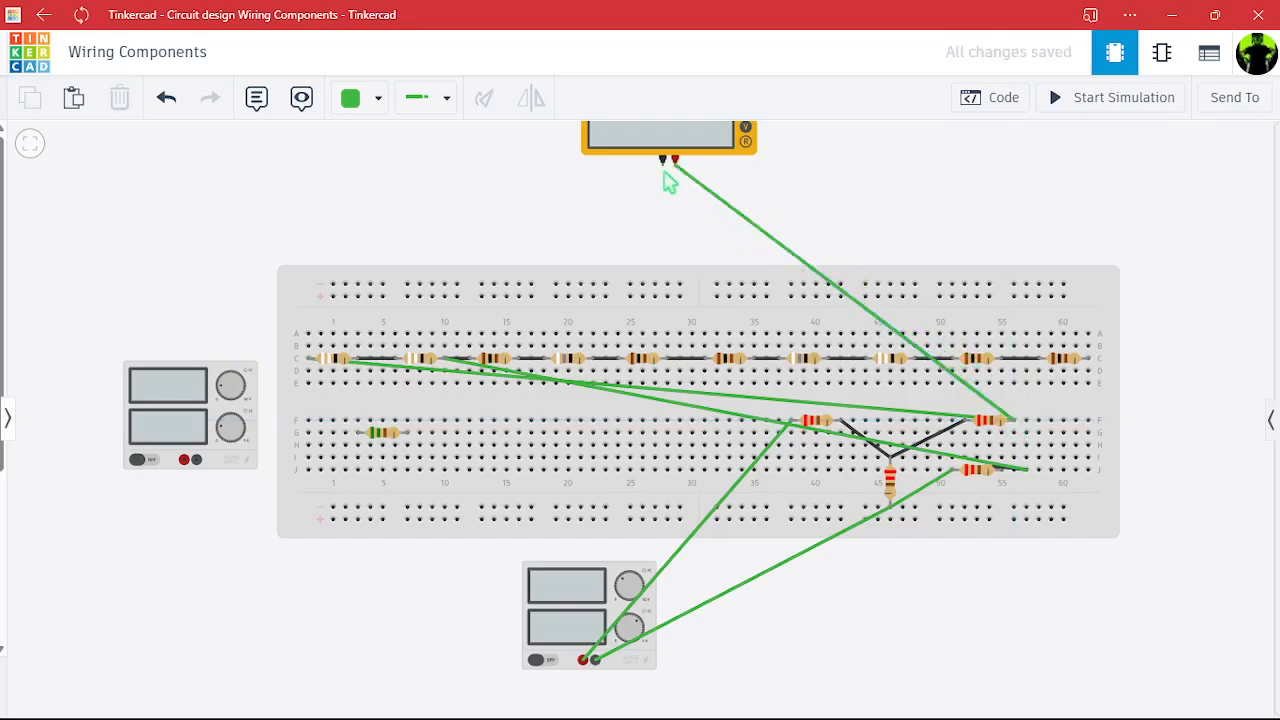
{"action": "left_click", "coordinate": [662, 159]}
{"action": "left_click", "coordinate": [1030, 472]}
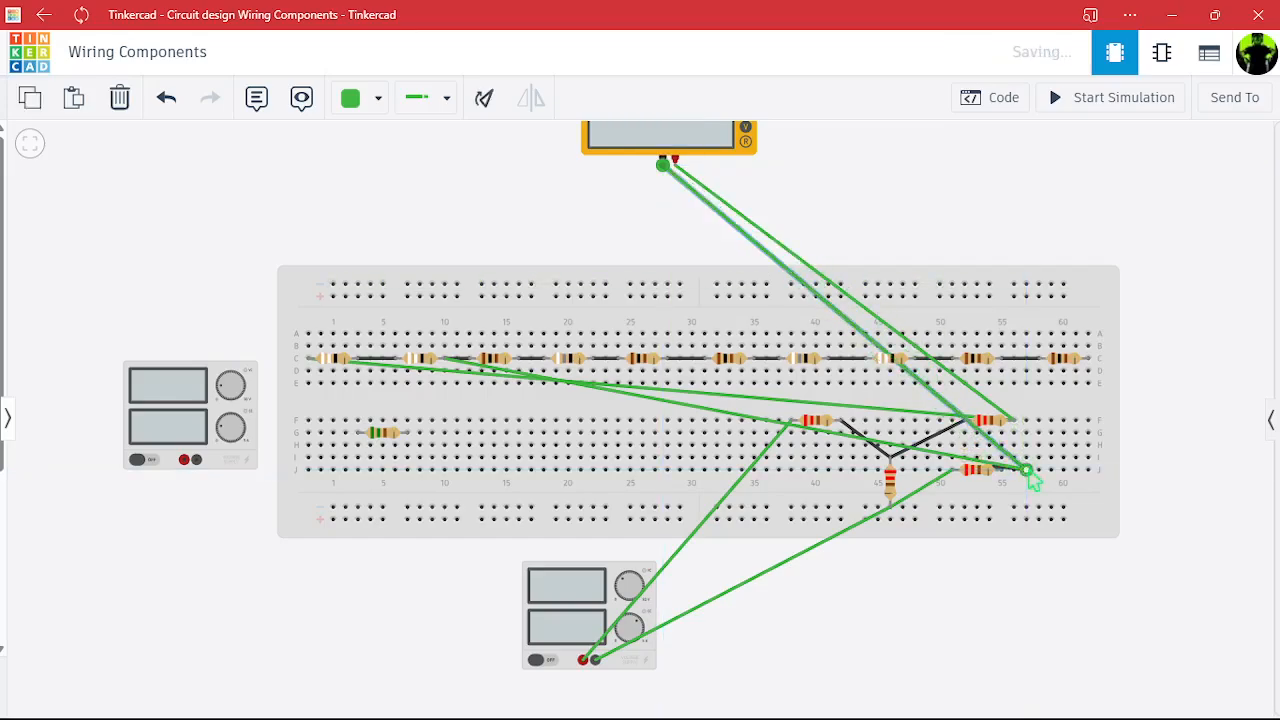
Simulate the original circuit and read the 200 Ω load voltage on the multimeter.
{"action": "left_click", "coordinate": [1096, 104]}
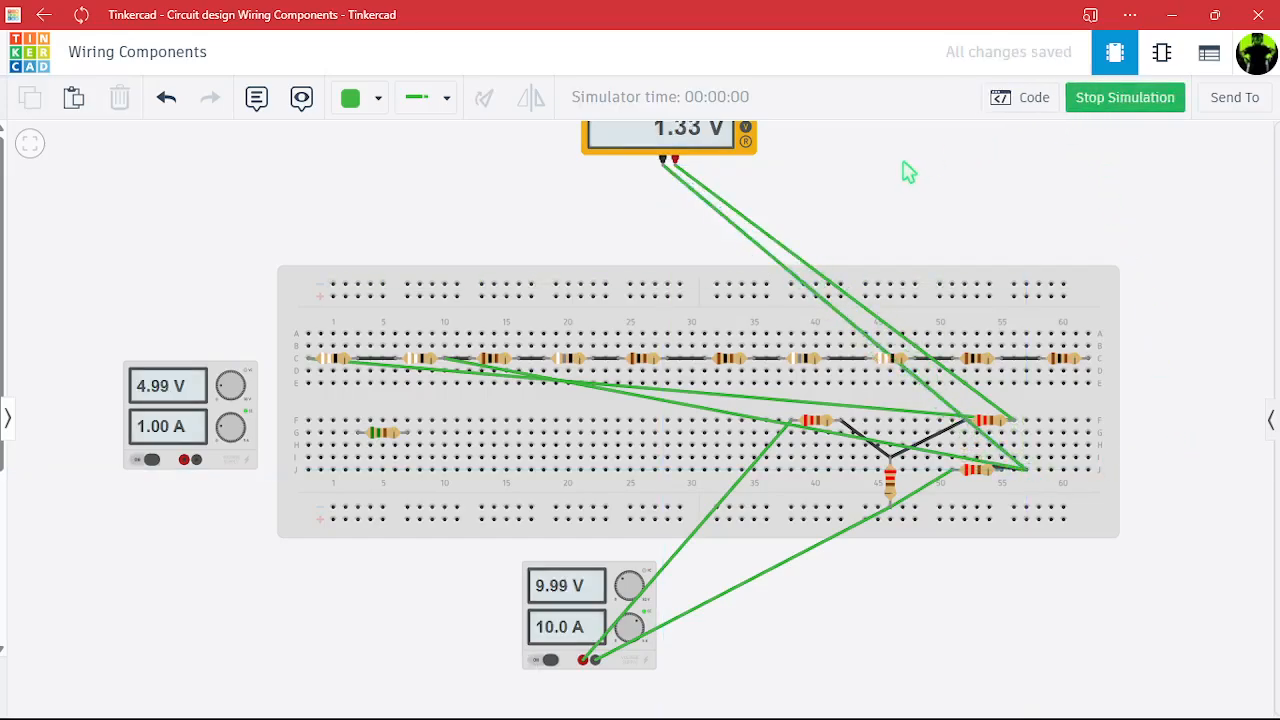
{"action": "scroll", "coordinate": [906, 209], "scroll_direction": "up", "scroll_amount": 1}
{"action": "scroll", "coordinate": [906, 209], "scroll_direction": "down", "scroll_amount": 1}
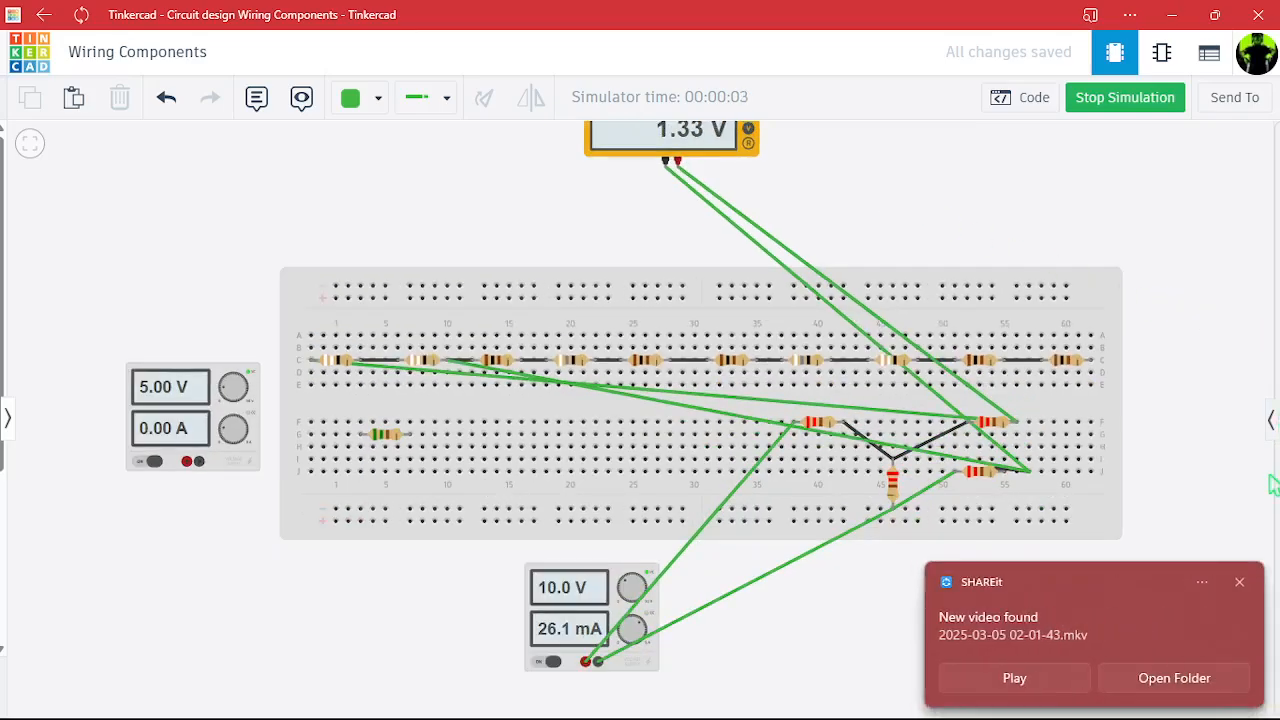
{"action": "left_click", "coordinate": [1240, 582]}
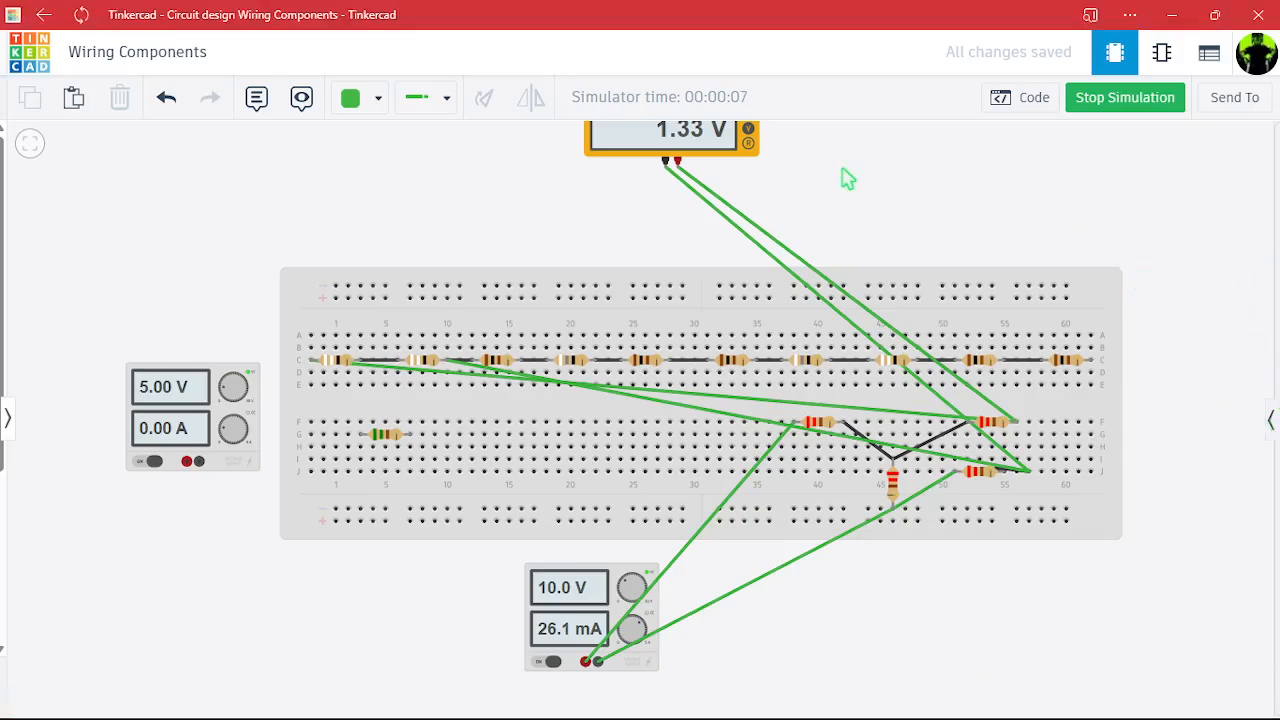
{"action": "left_click_drag", "start_coordinate": [1040, 204], "coordinate": [963, 246]}
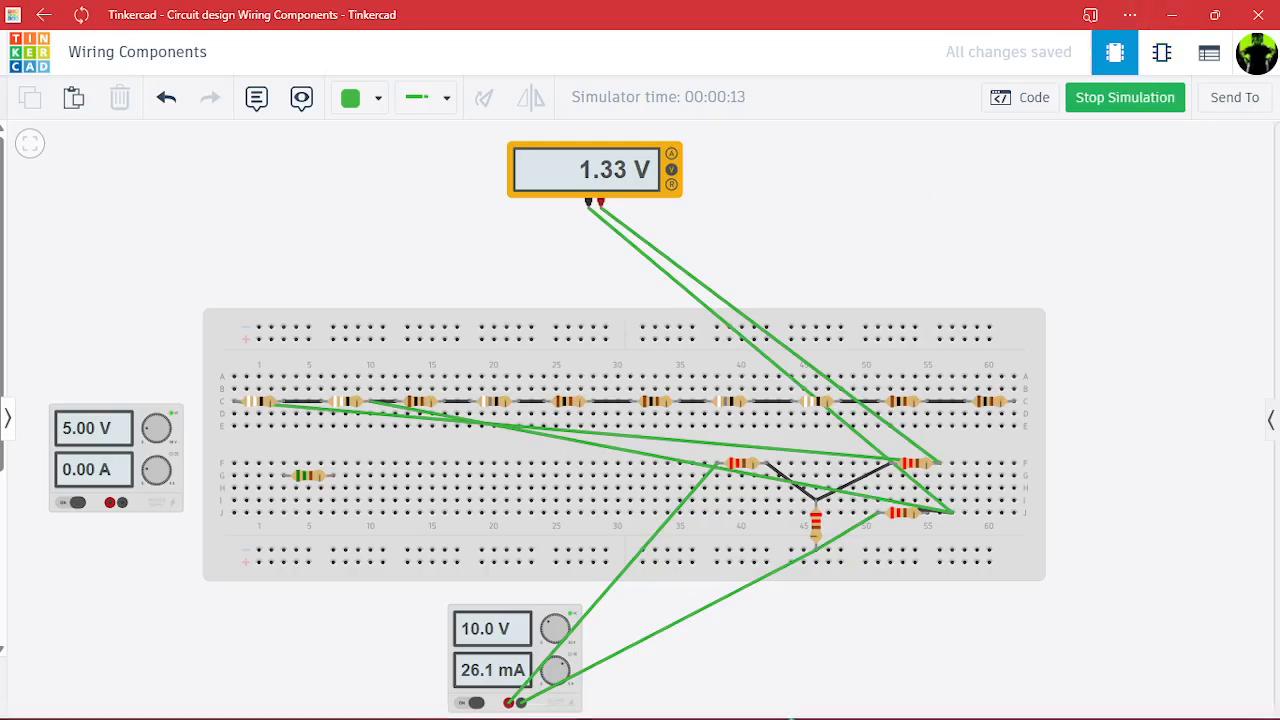
Compare the scanned data sheets in the browser, and erase 0.667 from the 200 Ω row of EEE-1102.pdf's Thevenin equivalent table.
{"action": "left_click", "coordinate": [808, 700]}
{"action": "left_click", "coordinate": [470, 15]}
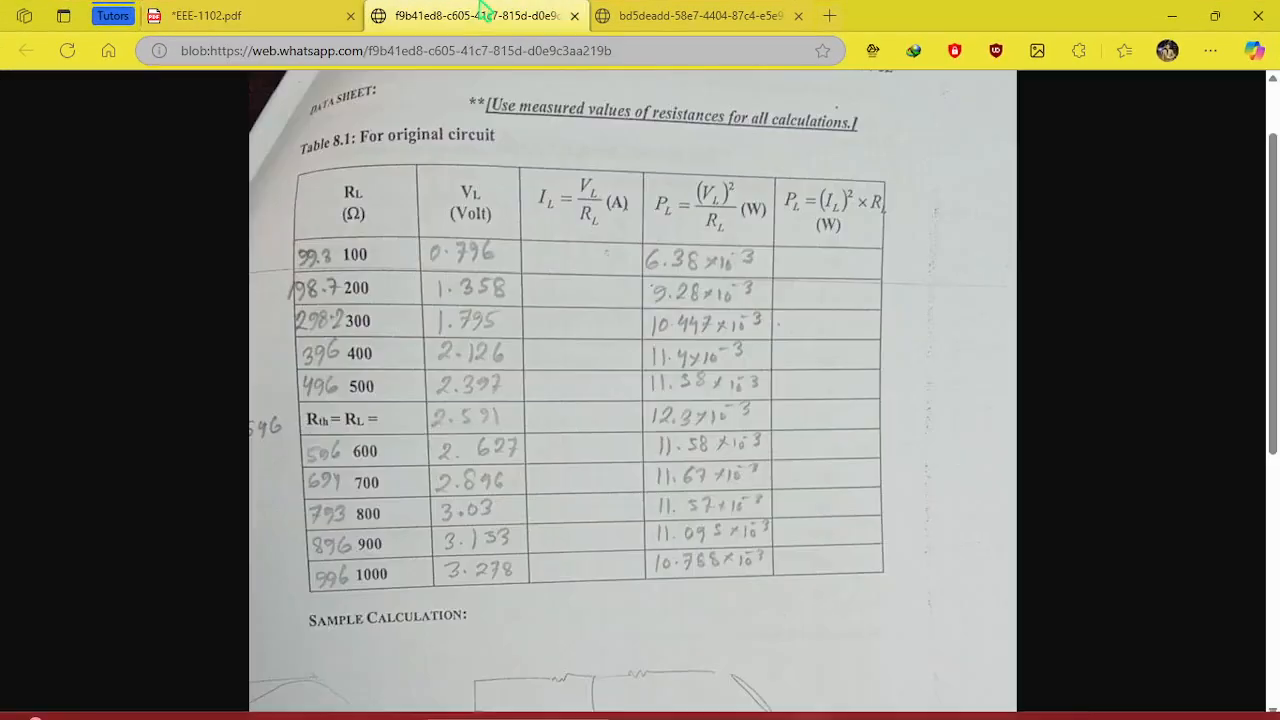
{"action": "left_click", "coordinate": [617, 15]}
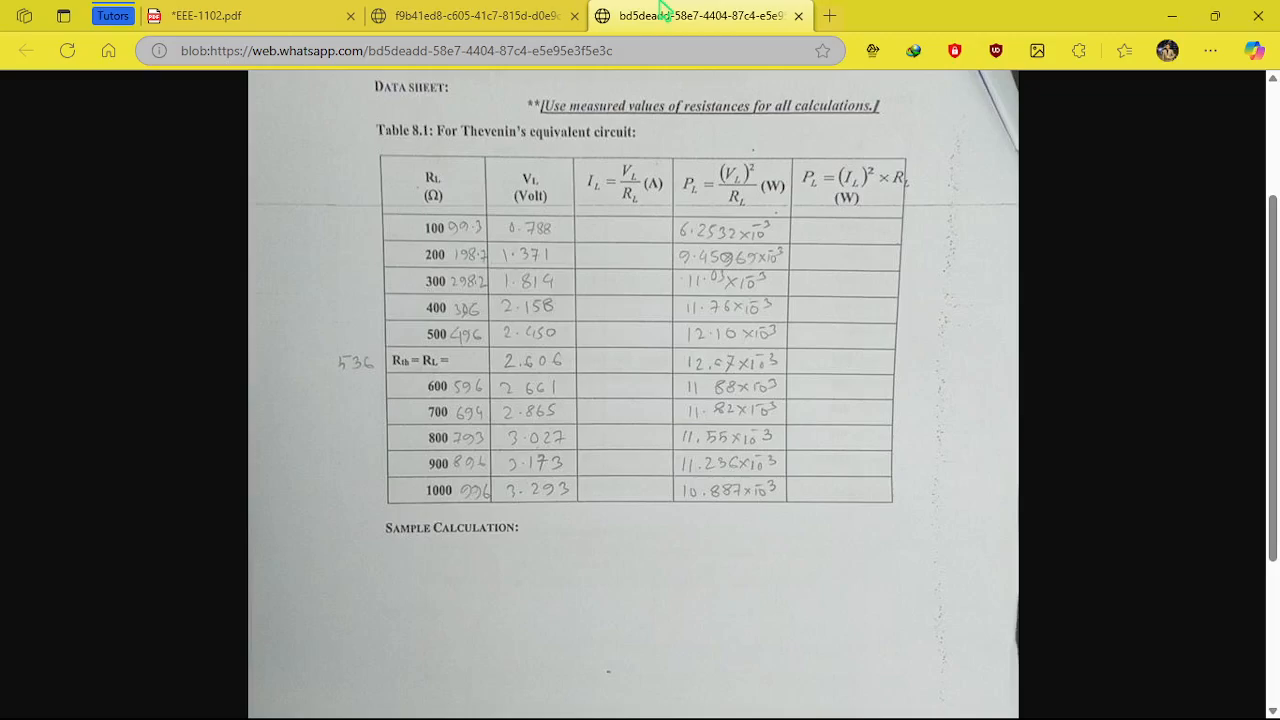
{"action": "left_click", "coordinate": [470, 15]}
{"action": "left_click", "coordinate": [316, 11]}
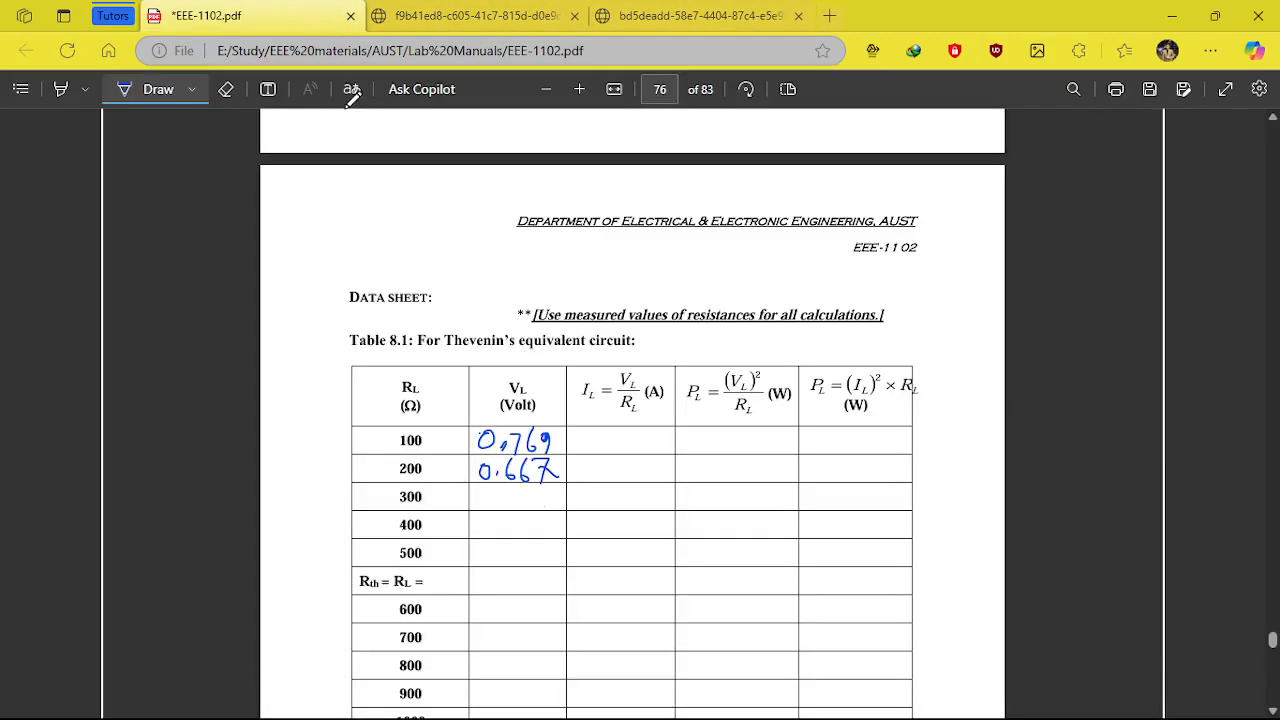
{"action": "left_click", "coordinate": [226, 89]}
{"action": "left_click_drag", "start_coordinate": [479, 471], "coordinate": [563, 466]}
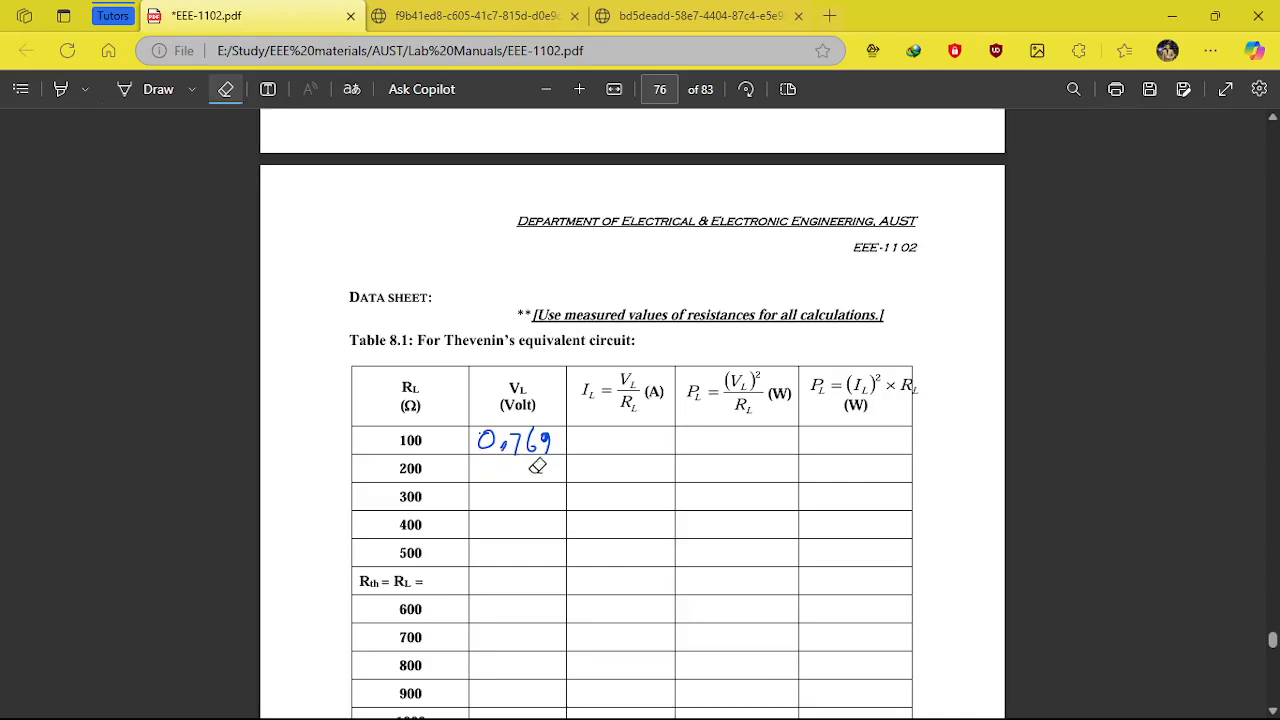
Recheck the reading in Tinkercad, stop the simulation, and handwrite 1.33 as the 200 Ω load voltage in the PDF's original-circuit Table 8.1.
{"action": "scroll", "coordinate": [497, 349], "scroll_direction": "up", "scroll_amount": 10}
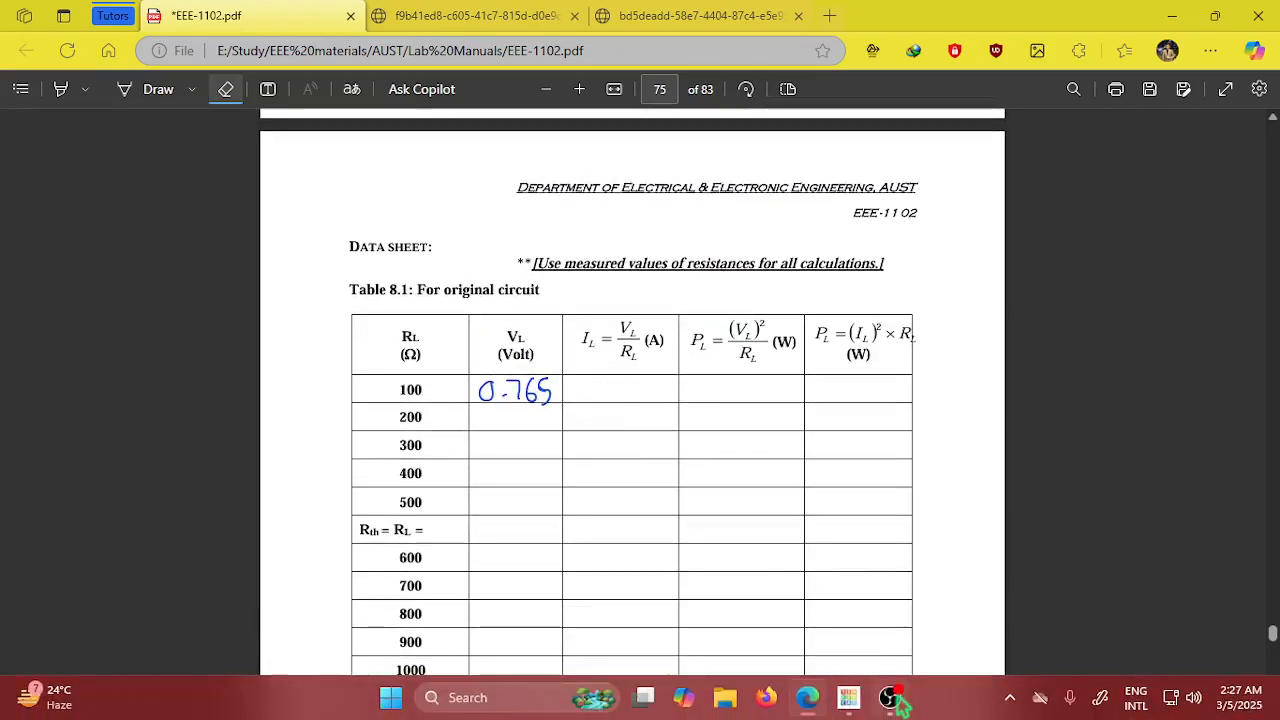
{"action": "left_click", "coordinate": [848, 697]}
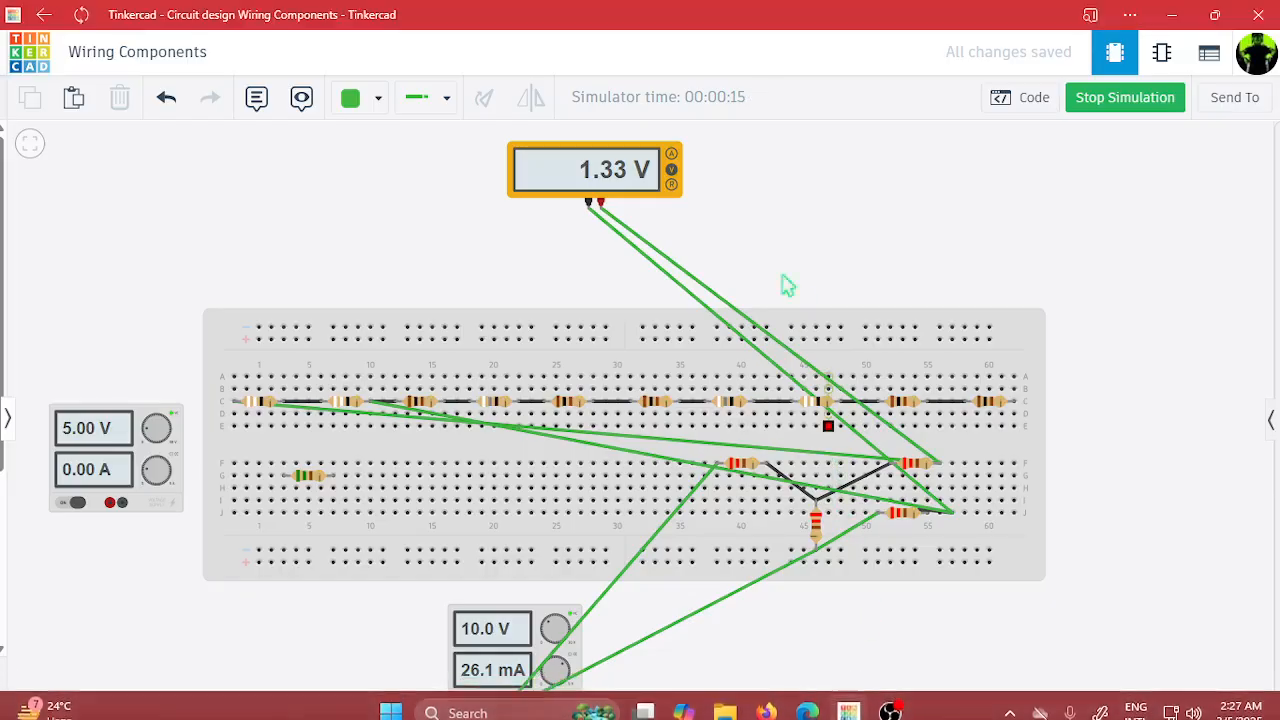
{"action": "left_click", "coordinate": [1110, 97]}
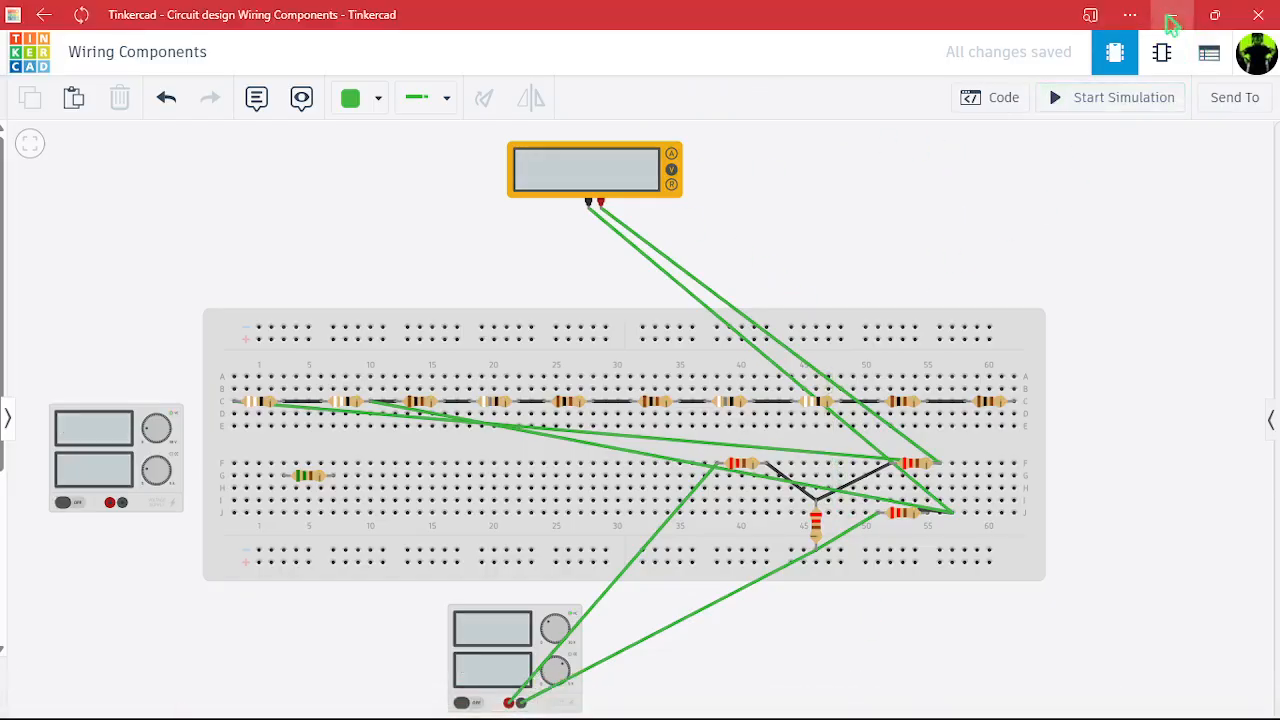
{"action": "left_click", "coordinate": [1172, 14]}
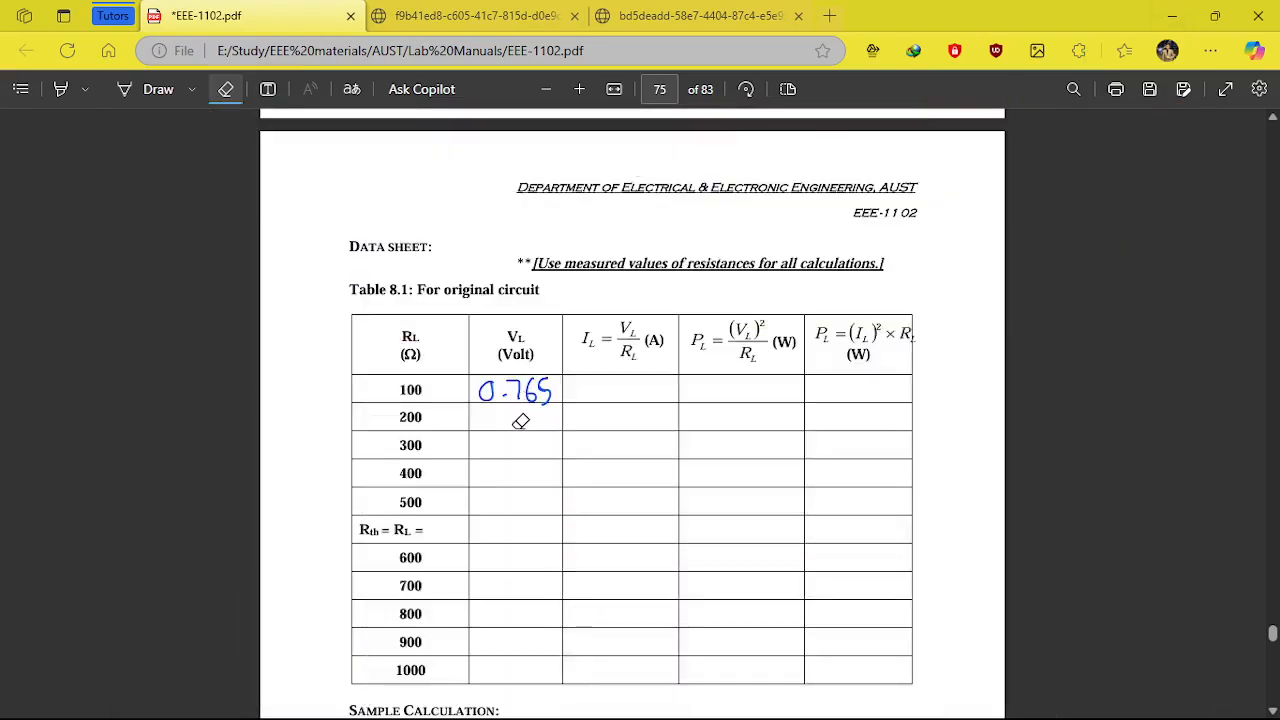
{"action": "left_click", "coordinate": [150, 89]}
{"action": "mouse_move", "coordinate": [488, 410]}
{"action": "left_mouse_down"}
{"action": "mouse_move", "coordinate": [488, 428]}
{"action": "mouse_move", "coordinate": [507, 429]}
{"action": "left_mouse_up"}
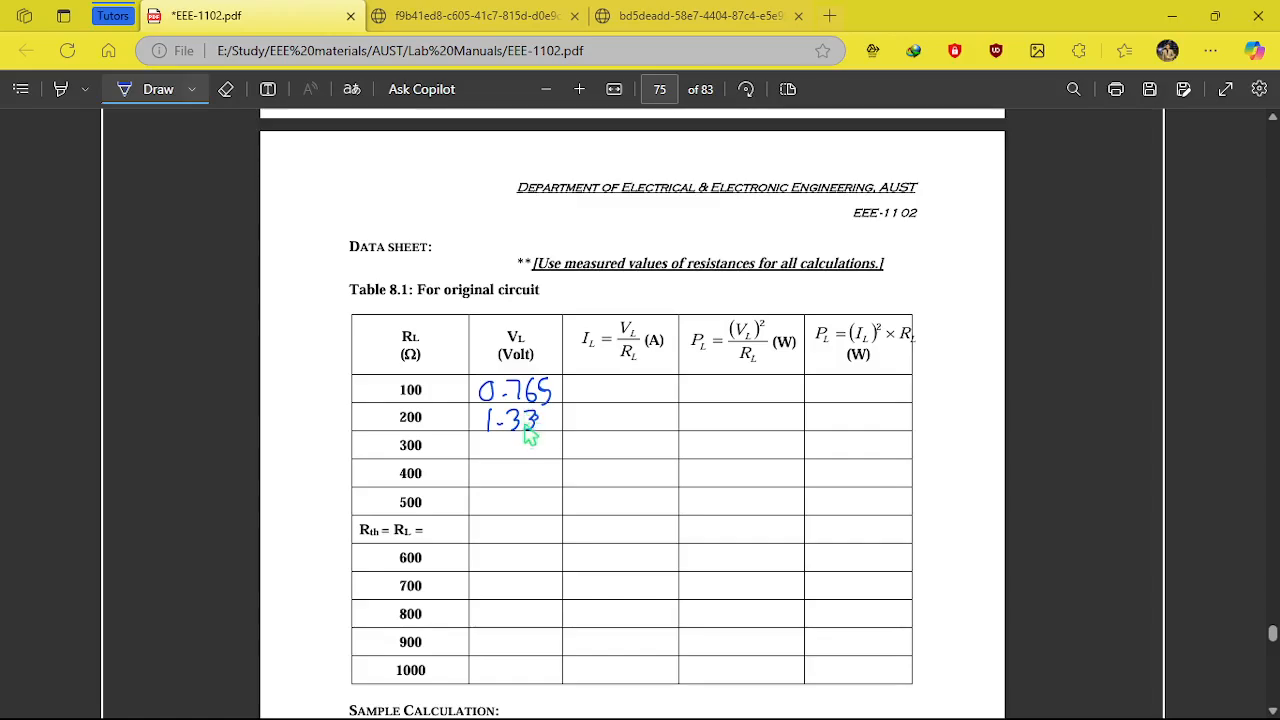
Return to Tinkercad and delete both 10 V supply wires and the two wires joining the load resistors to the original circuit.
{"action": "scroll", "coordinate": [553, 418], "scroll_direction": "down", "scroll_amount": 10}
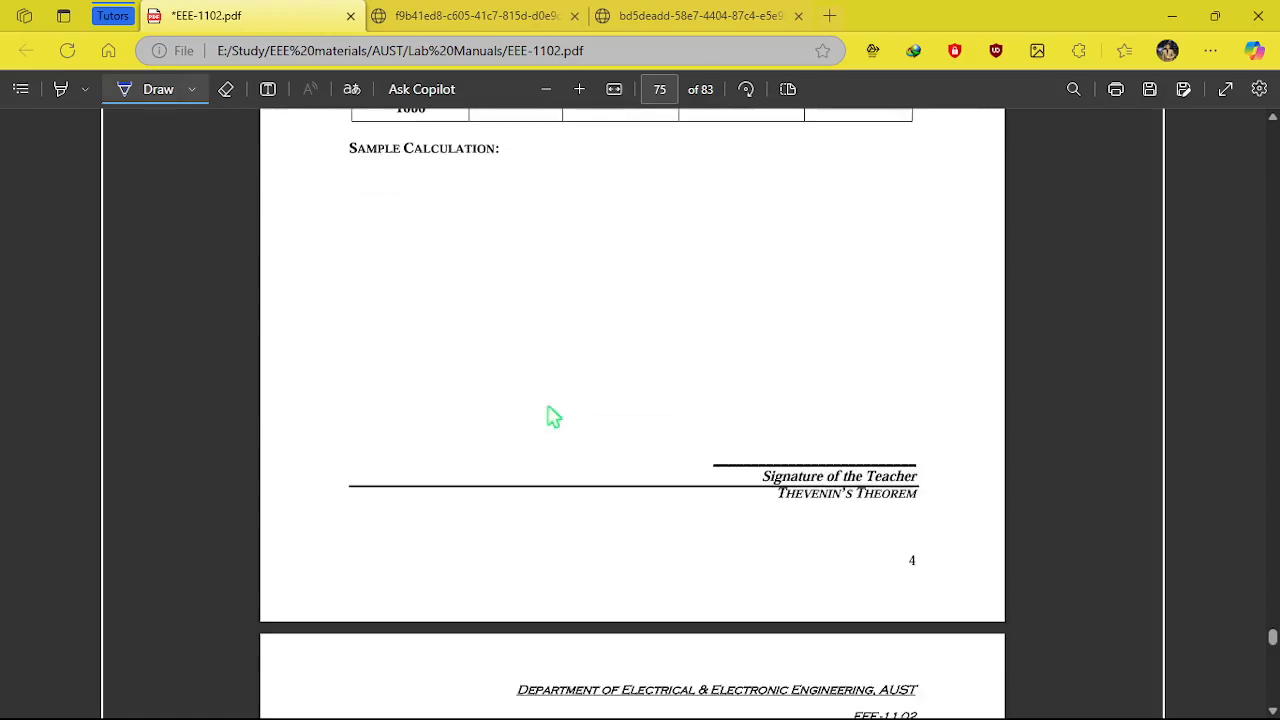
{"action": "left_click", "coordinate": [1172, 15]}
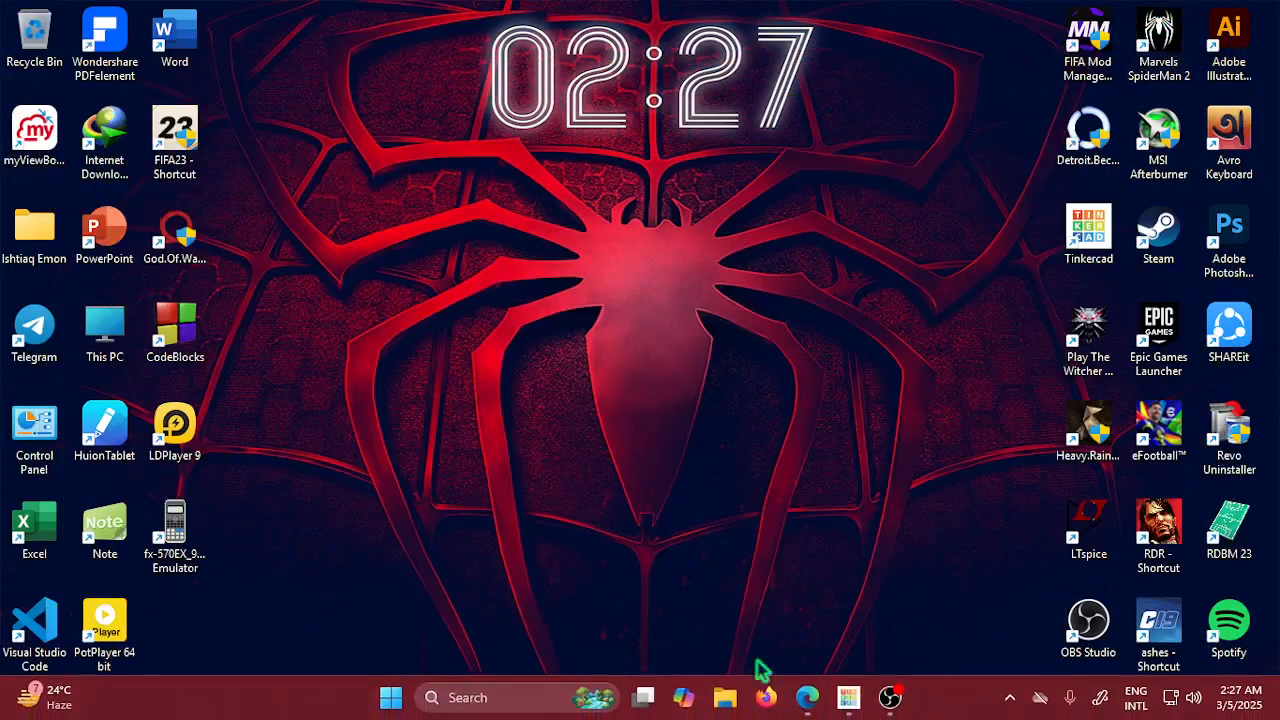
{"action": "left_click", "coordinate": [856, 700]}
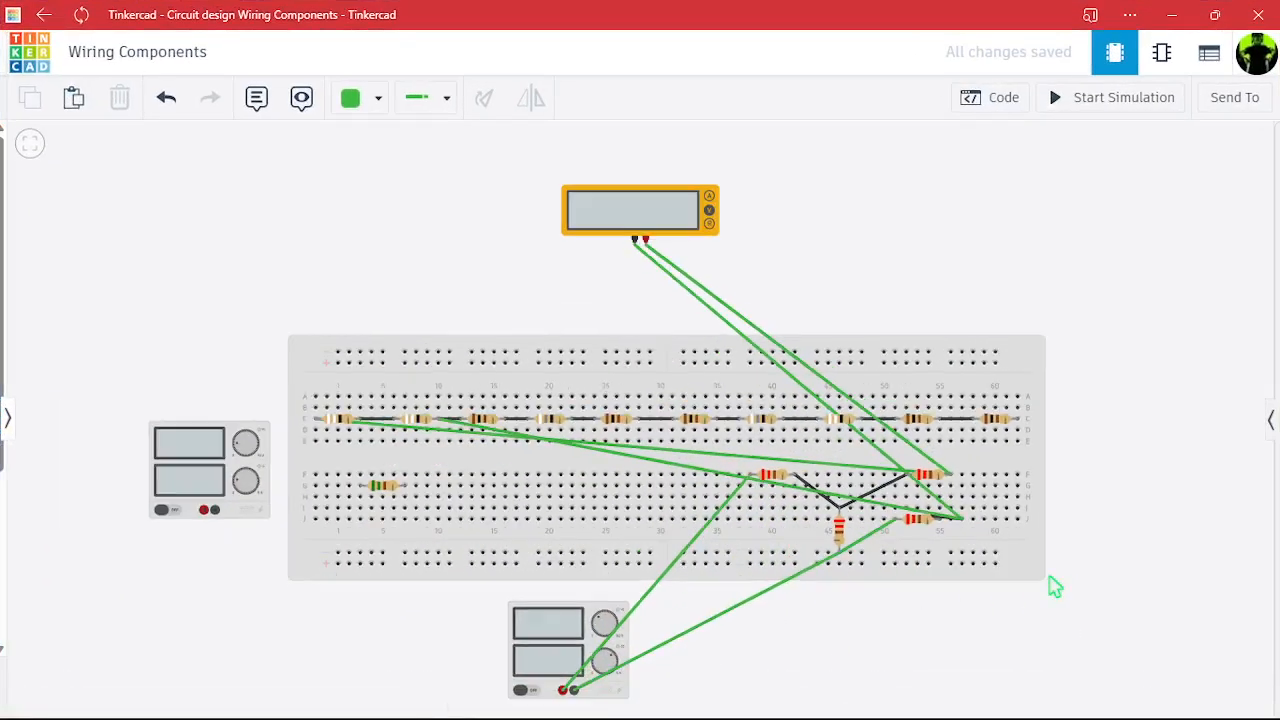
{"action": "left_click", "coordinate": [722, 600]}
{"action": "key", "text": "Delete"}
{"action": "left_click", "coordinate": [700, 492]}
{"action": "key", "text": "Delete"}
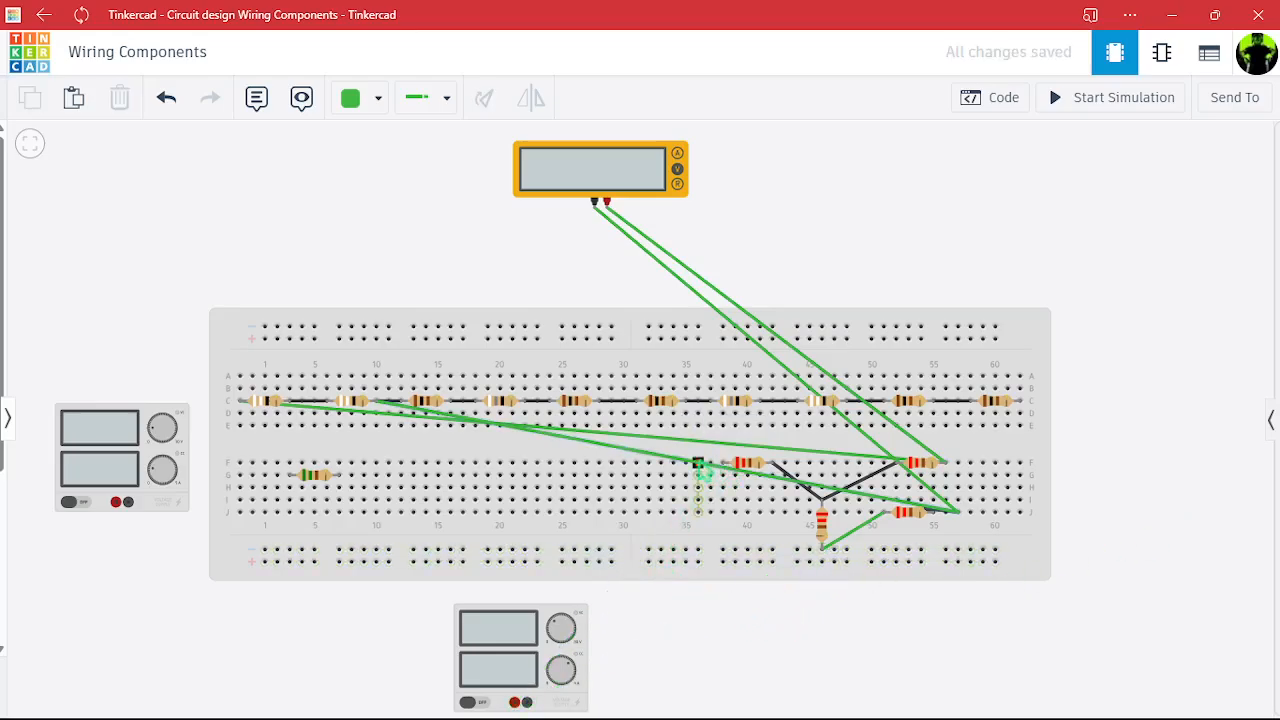
{"action": "left_click", "coordinate": [688, 467]}
{"action": "key", "text": "Delete"}
{"action": "left_click", "coordinate": [695, 448]}
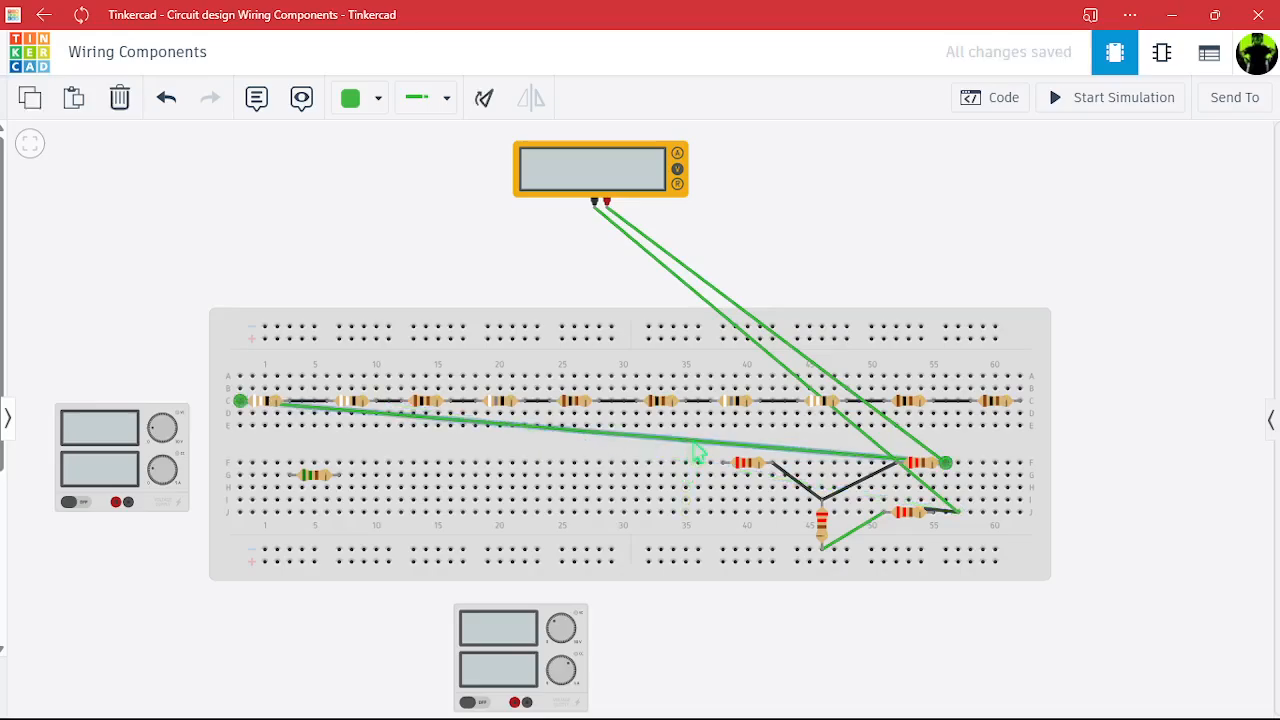
{"action": "key", "text": "Delete"}
Delete both multimeter probe wires and the black jumper at the free end of the row J resistor.
{"action": "left_click", "coordinate": [868, 436]}
{"action": "key", "text": "Delete"}
{"action": "left_click", "coordinate": [903, 437]}
{"action": "key", "text": "Delete"}
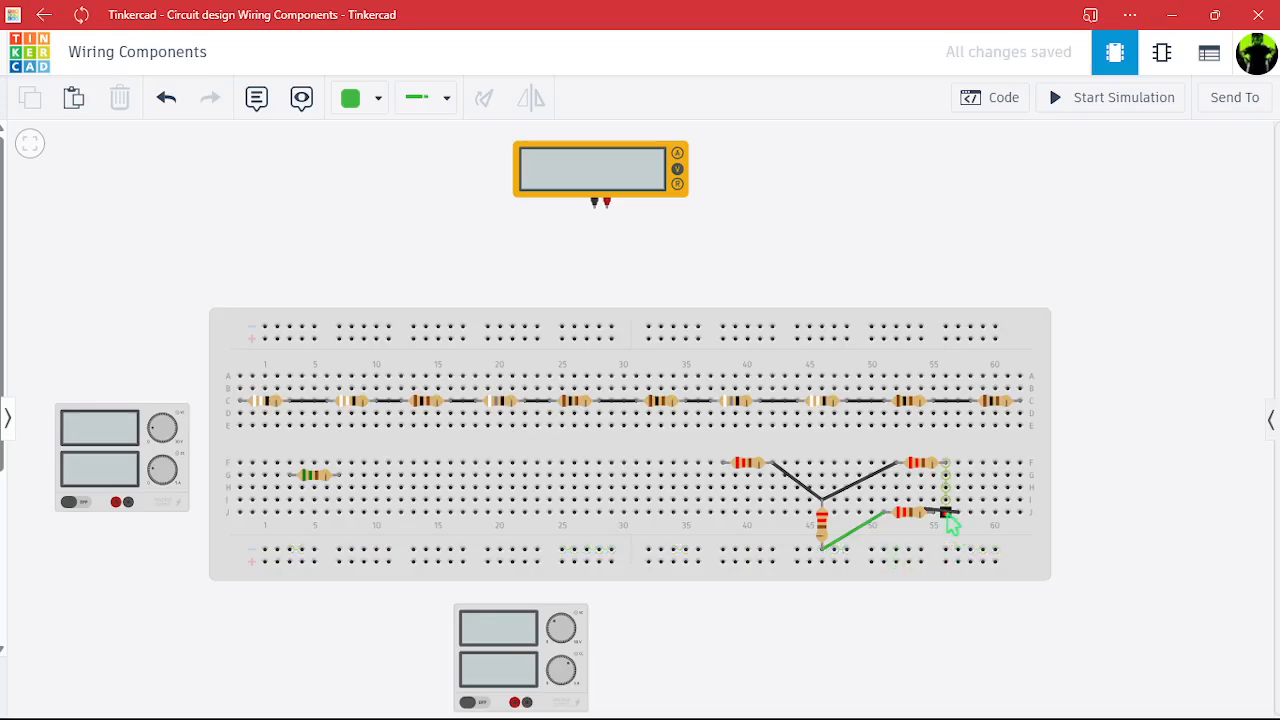
{"action": "left_click", "coordinate": [943, 513]}
{"action": "key", "text": "Delete"}
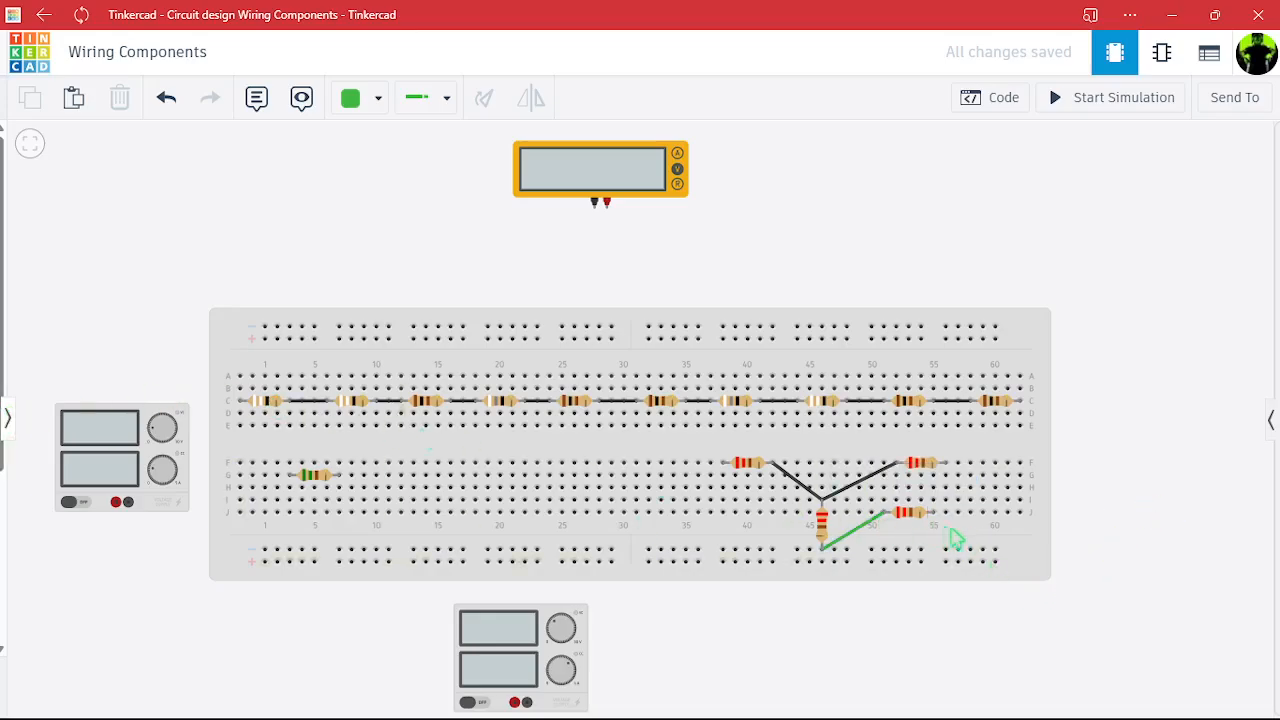
Wire the Thevenin supply's positive terminal to the row G resistor, and that resistor's other end to the first load resistor's first terminal.
{"action": "left_click", "coordinate": [116, 502]}
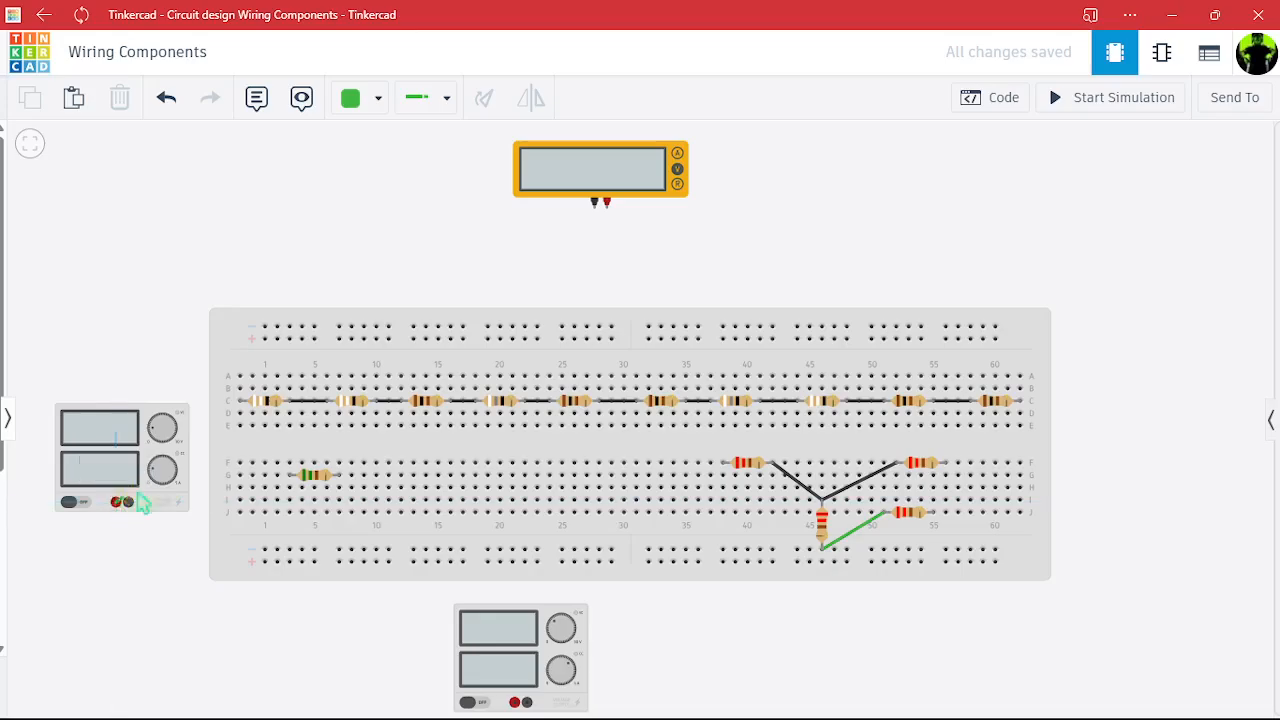
{"action": "left_click", "coordinate": [290, 477]}
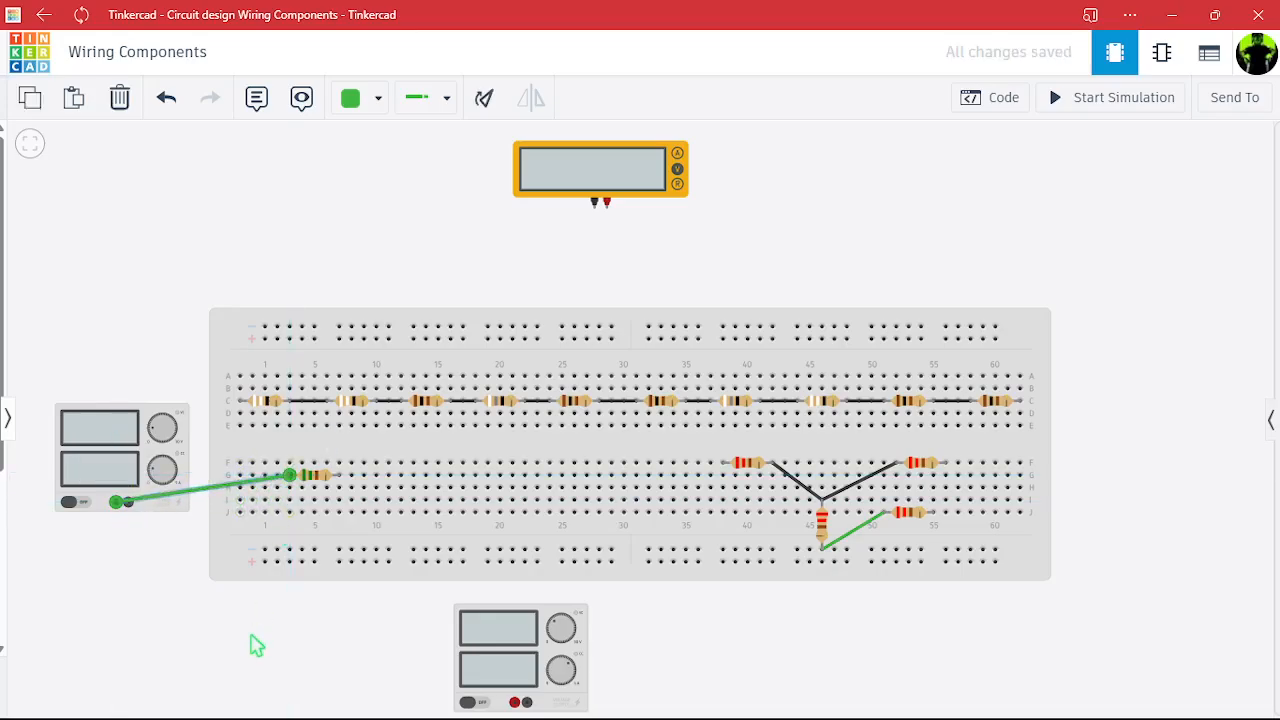
{"action": "left_click", "coordinate": [242, 401]}
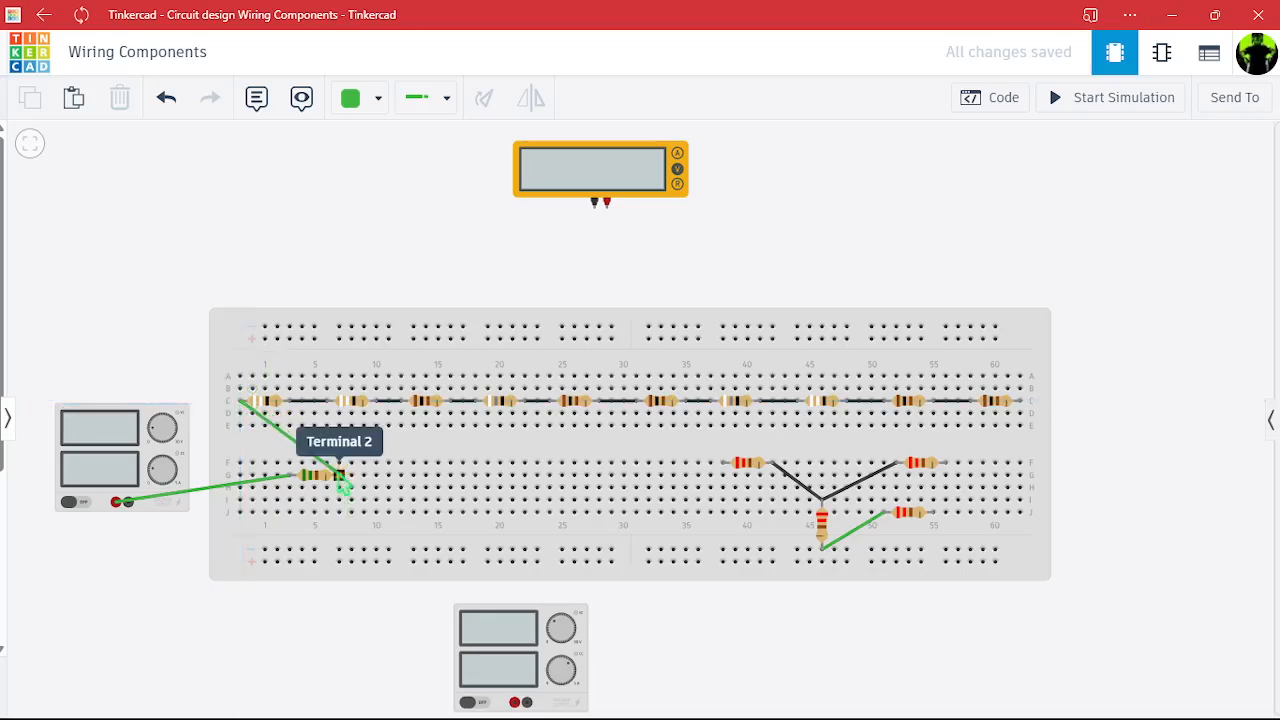
{"action": "left_click", "coordinate": [339, 481]}
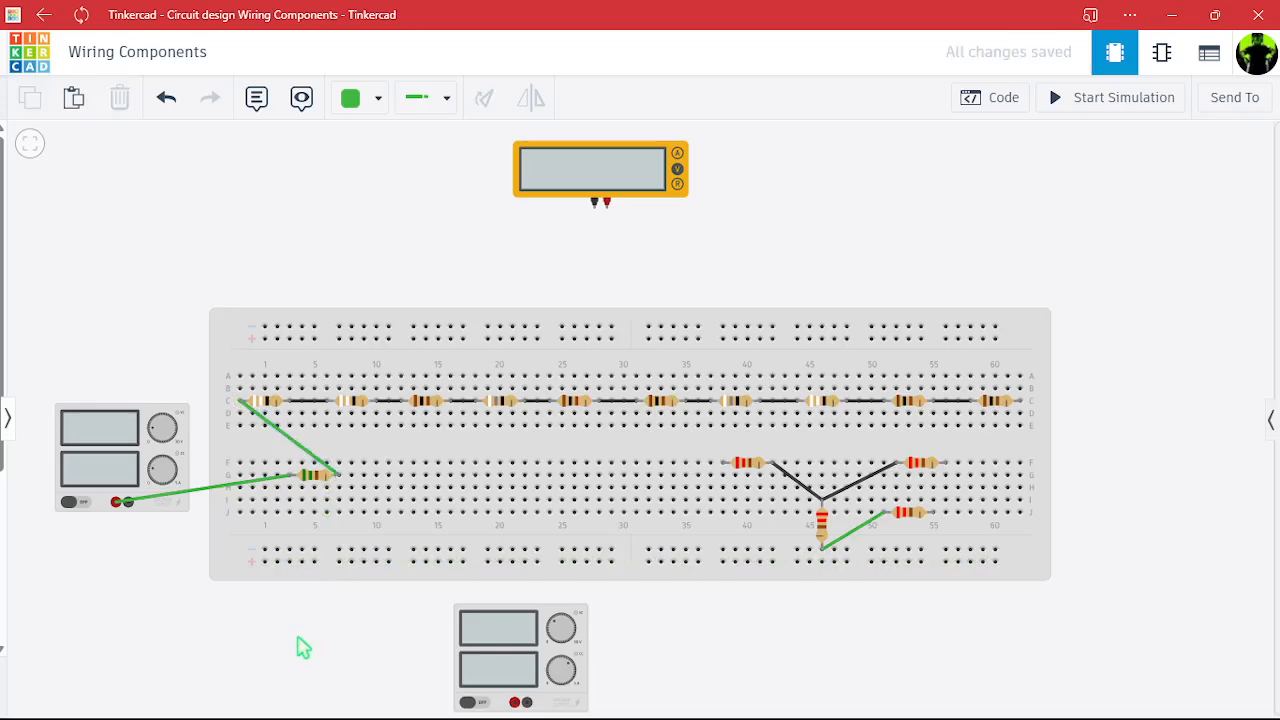
{"action": "left_click", "coordinate": [285, 440]}
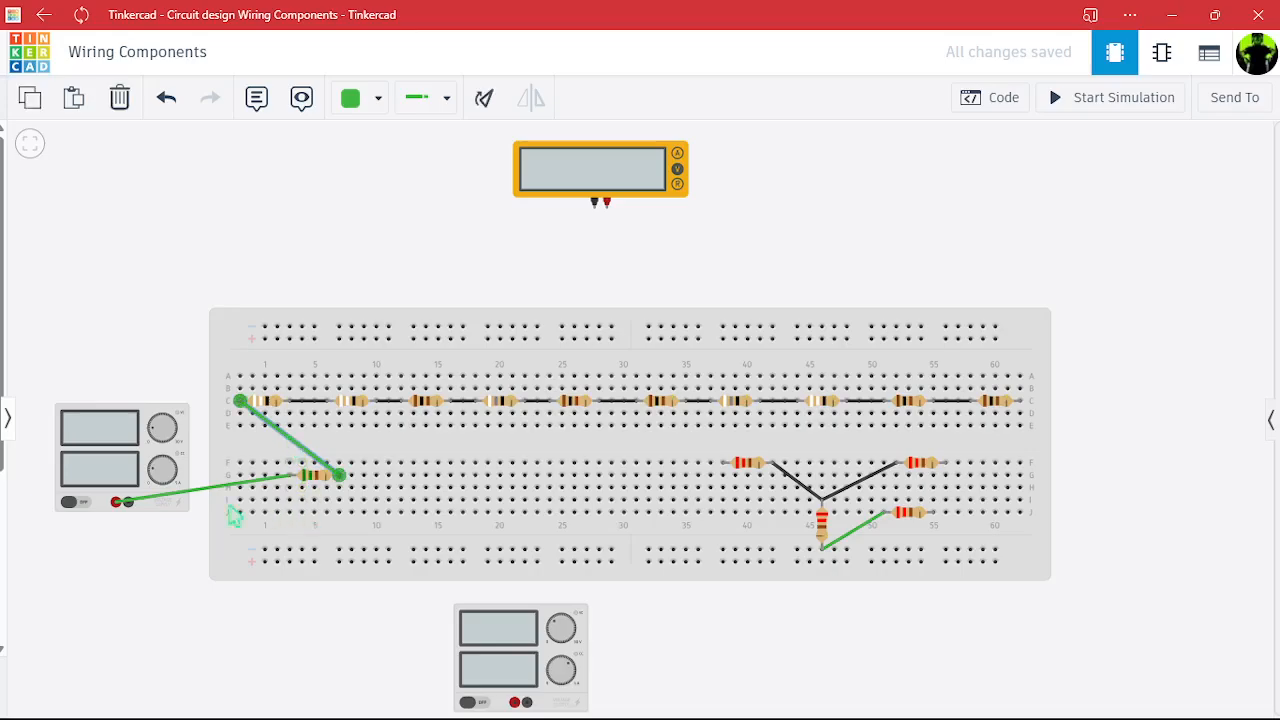
{"action": "left_click", "coordinate": [128, 502]}
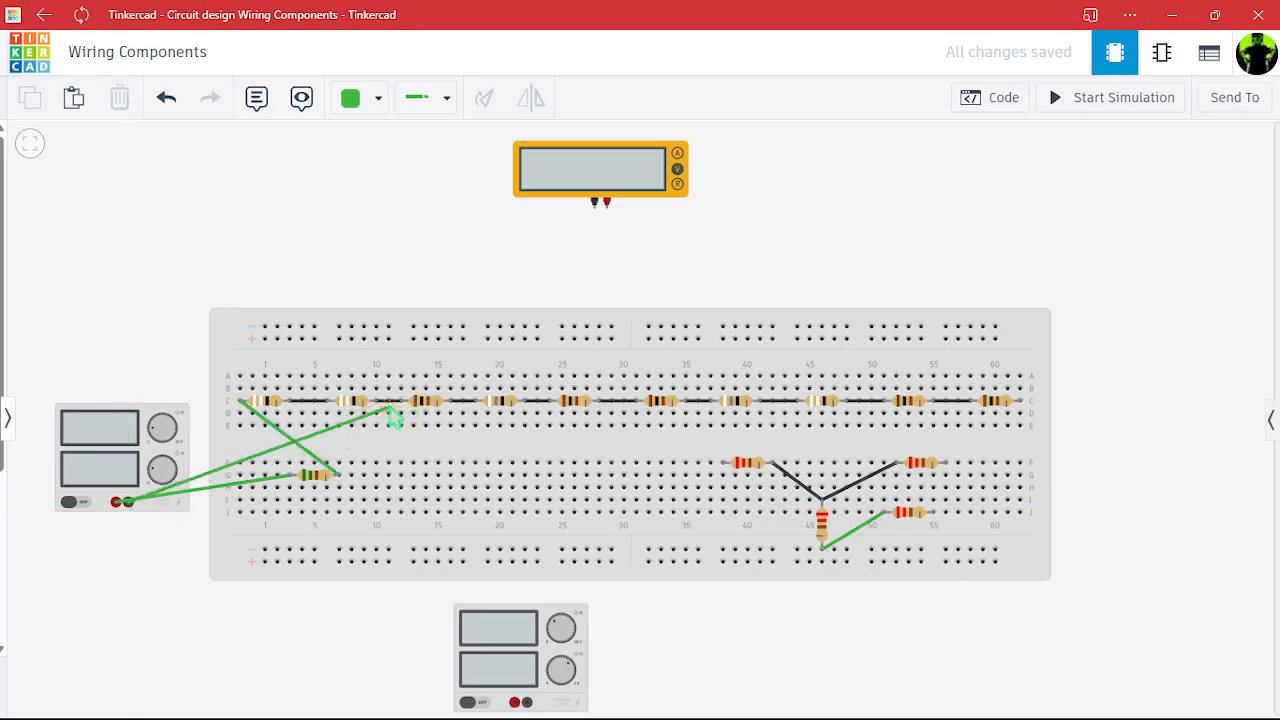
{"action": "left_click", "coordinate": [376, 403]}
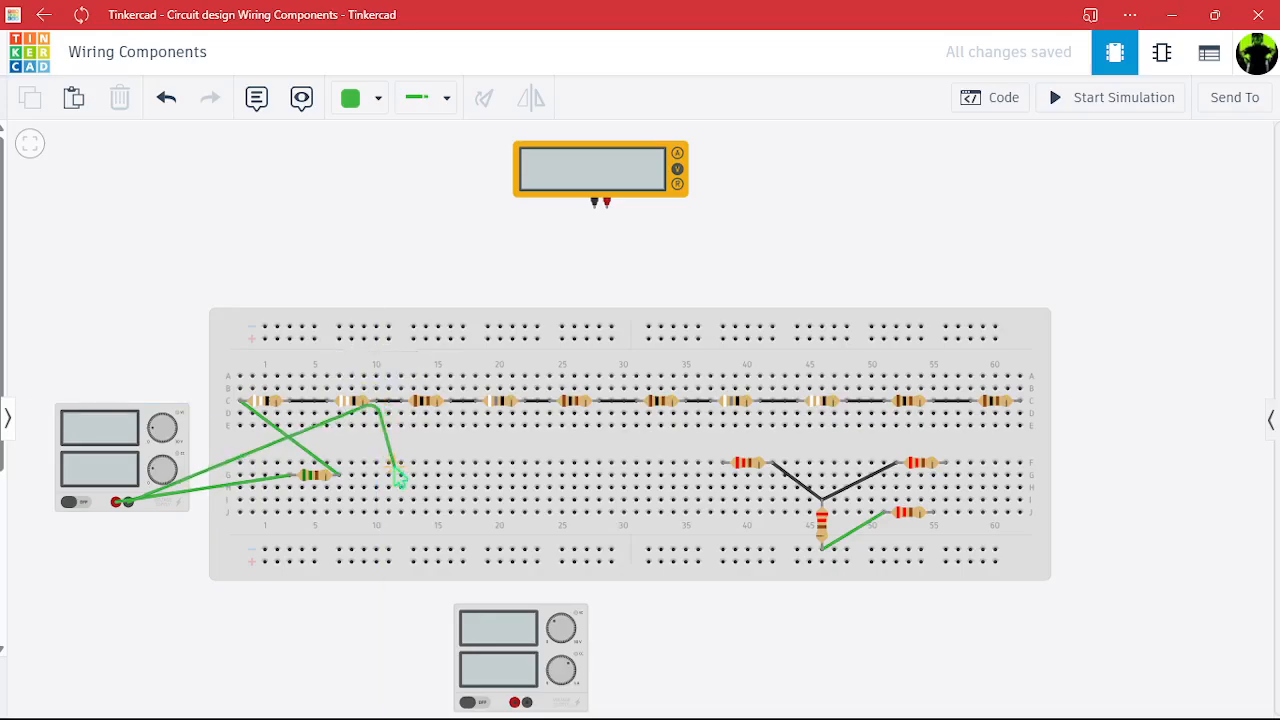
{"action": "key", "text": "Escape"}
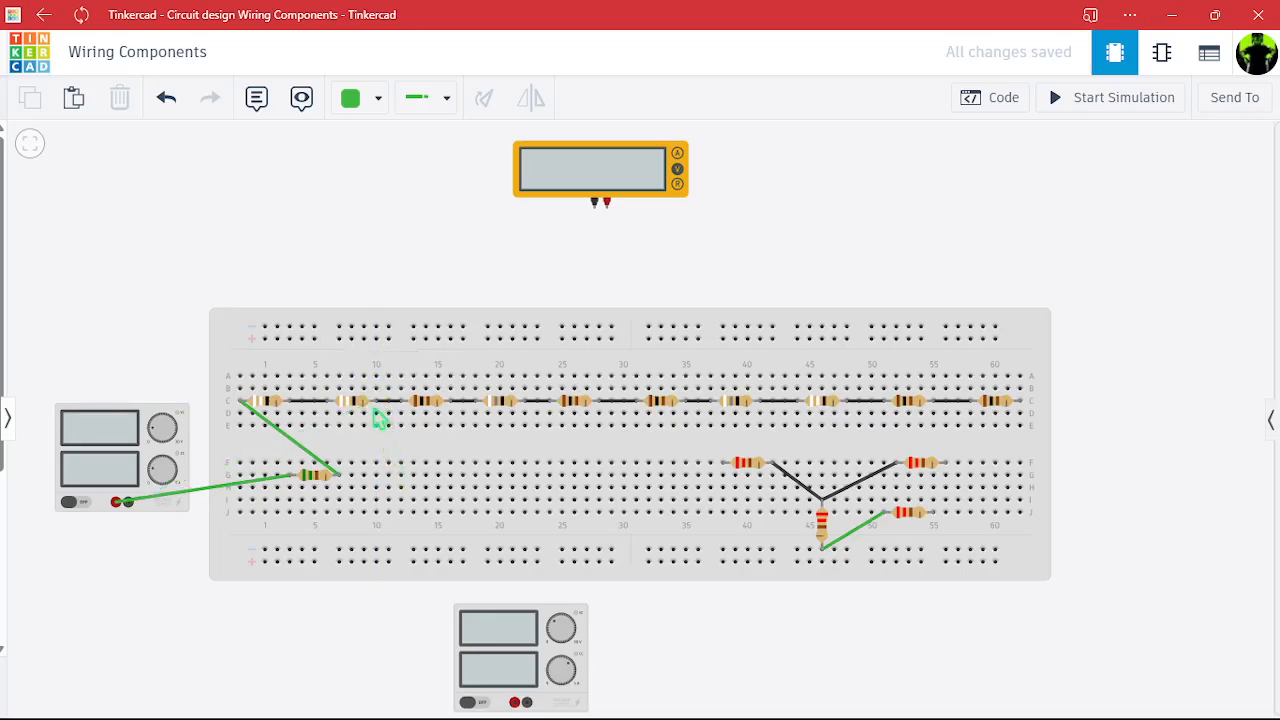
Wire the Thevenin supply's negative terminal to the second load resistor's far end and connect the multimeter probes across the first two load resistors.
{"action": "left_click", "coordinate": [128, 502]}
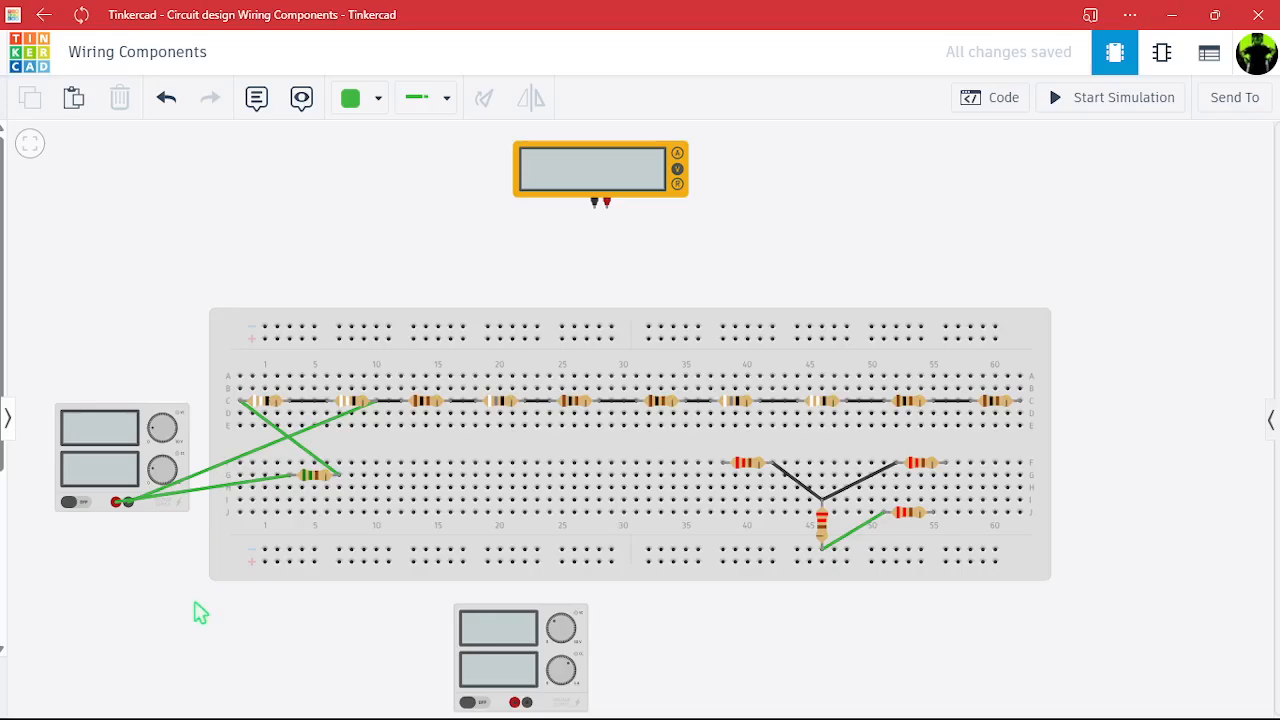
{"action": "left_click", "coordinate": [128, 502]}
{"action": "left_click_drag", "start_coordinate": [340, 475], "coordinate": [341, 485]}
{"action": "left_click", "coordinate": [606, 210]}
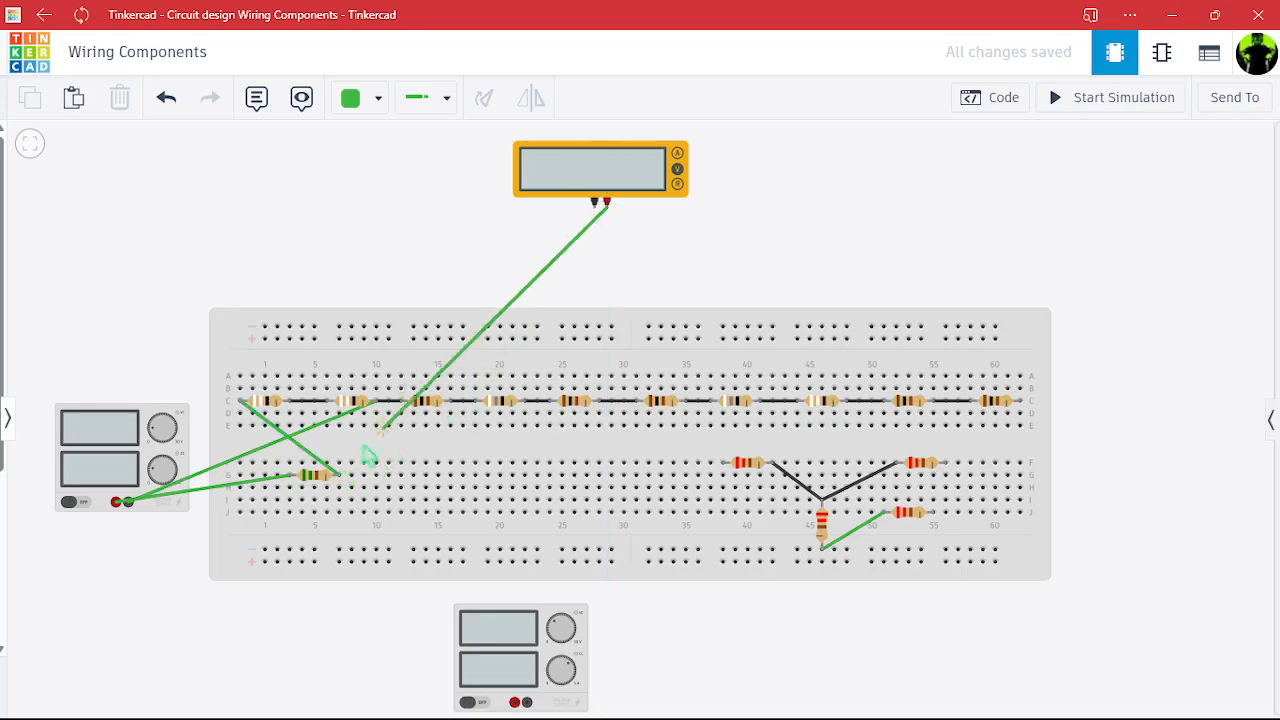
{"action": "left_click", "coordinate": [339, 474]}
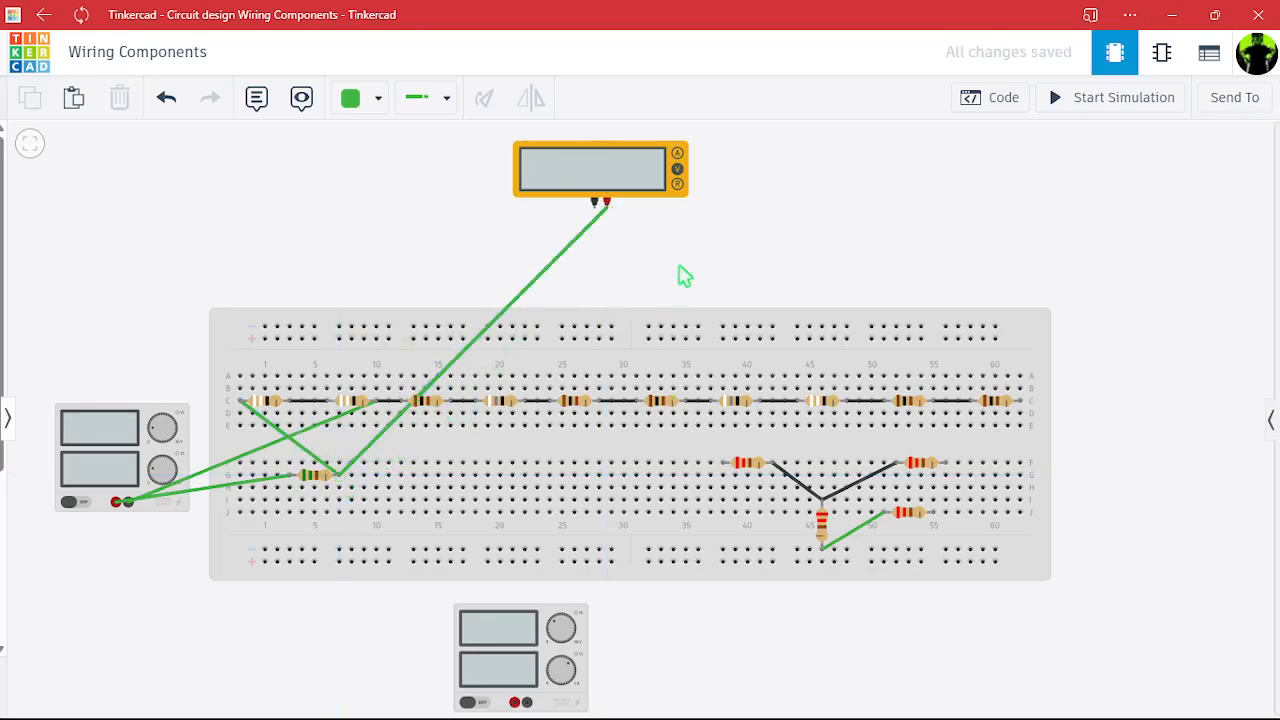
{"action": "left_click", "coordinate": [596, 207]}
{"action": "left_click", "coordinate": [376, 402]}
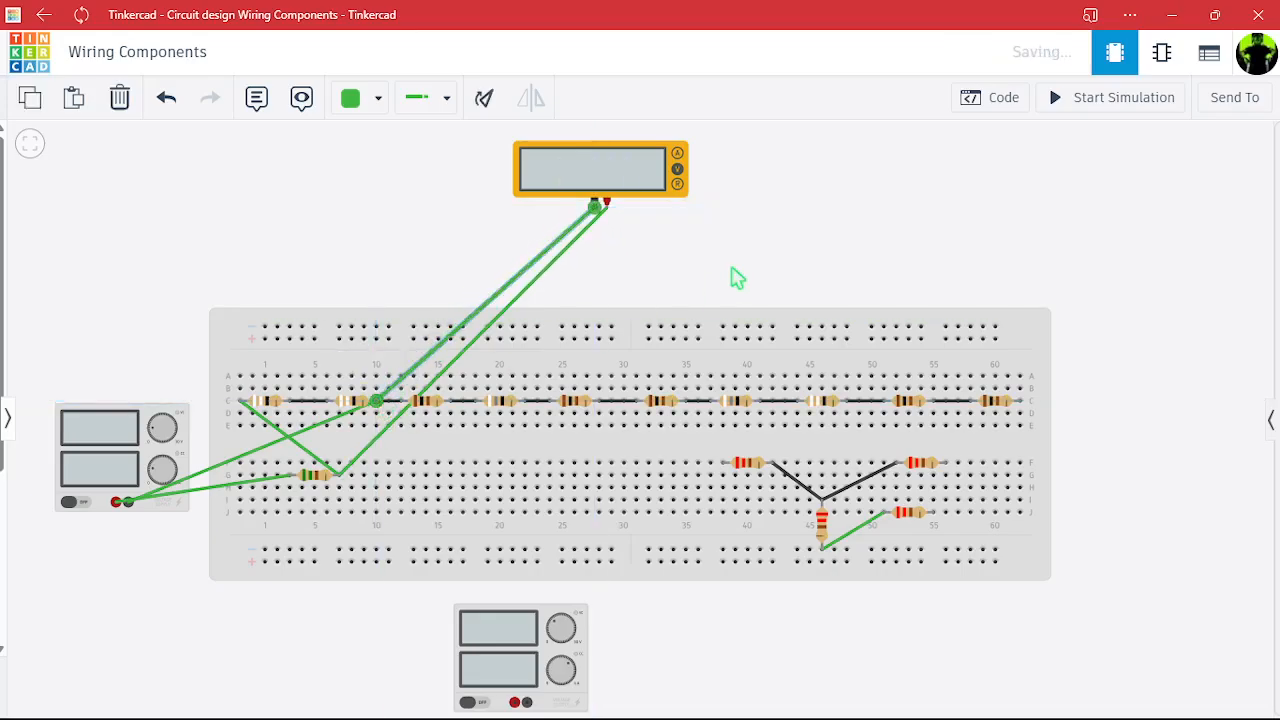
Simulate the 200 Ω load, stop the simulation, and handwrite 1.33 as its voltage in the PDF's Thevenin-equivalent Table 8.1.
{"action": "left_click", "coordinate": [1080, 97]}
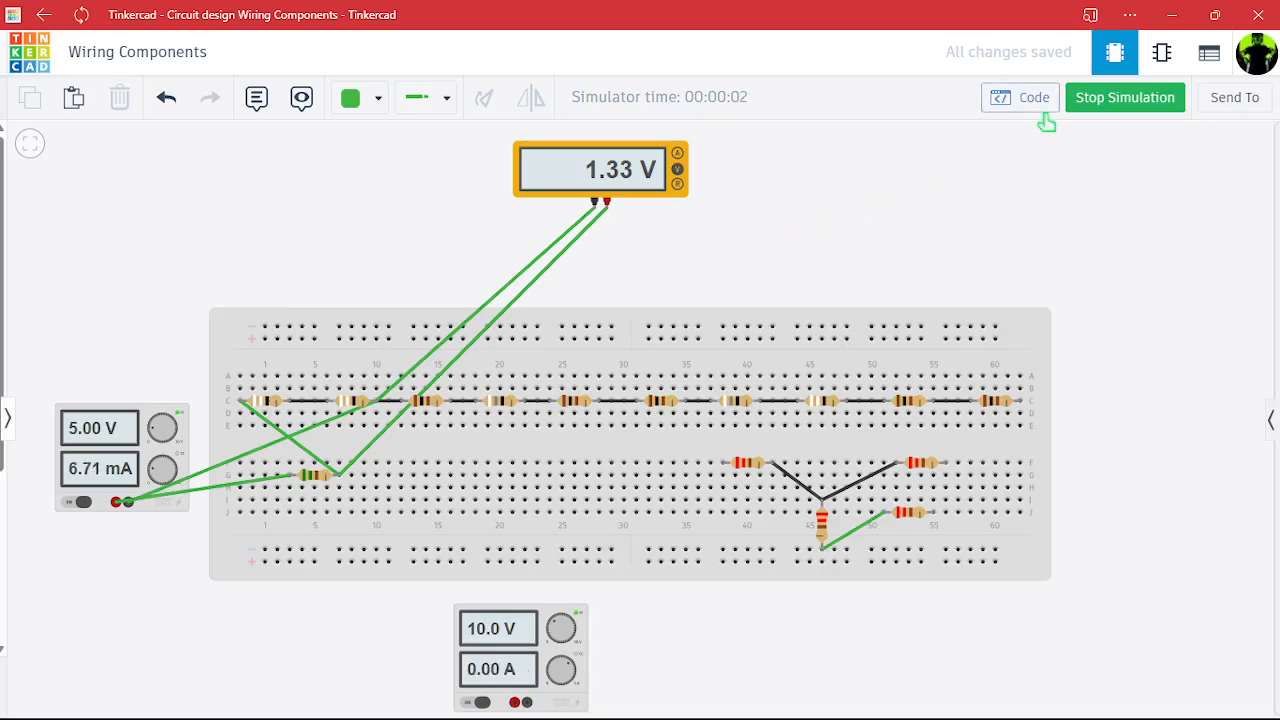
{"action": "left_click", "coordinate": [1108, 105]}
{"action": "mouse_move", "coordinate": [851, 703]}
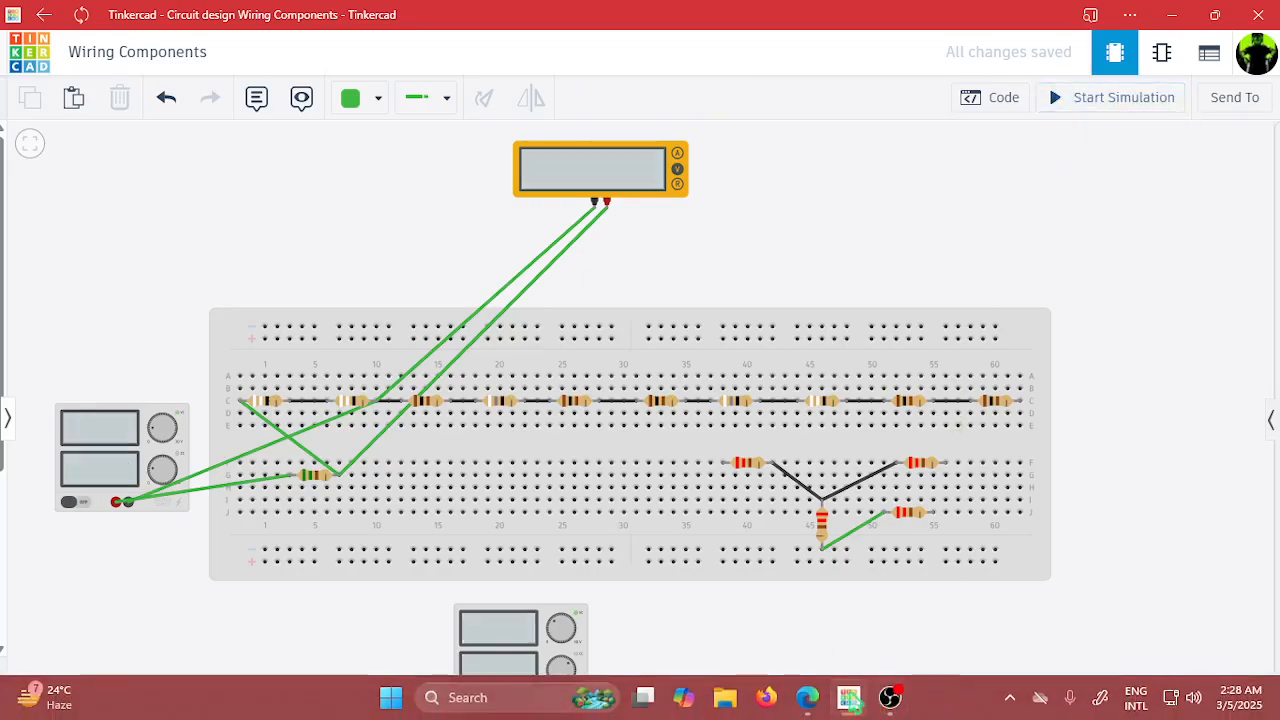
{"action": "left_click", "coordinate": [807, 697]}
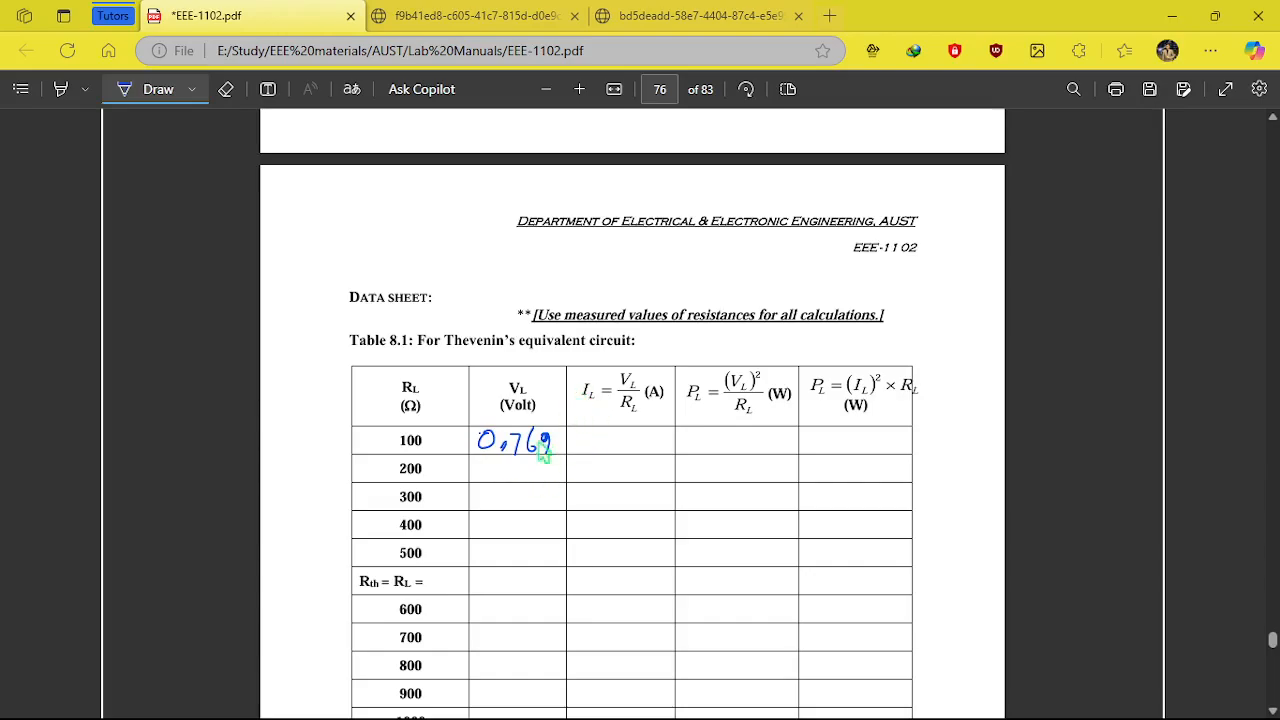
{"action": "left_click_drag", "start_coordinate": [487, 464], "coordinate": [487, 478]}
{"action": "left_click", "coordinate": [499, 476]}
{"action": "scroll", "coordinate": [612, 403], "scroll_direction": "down", "scroll_amount": 2}
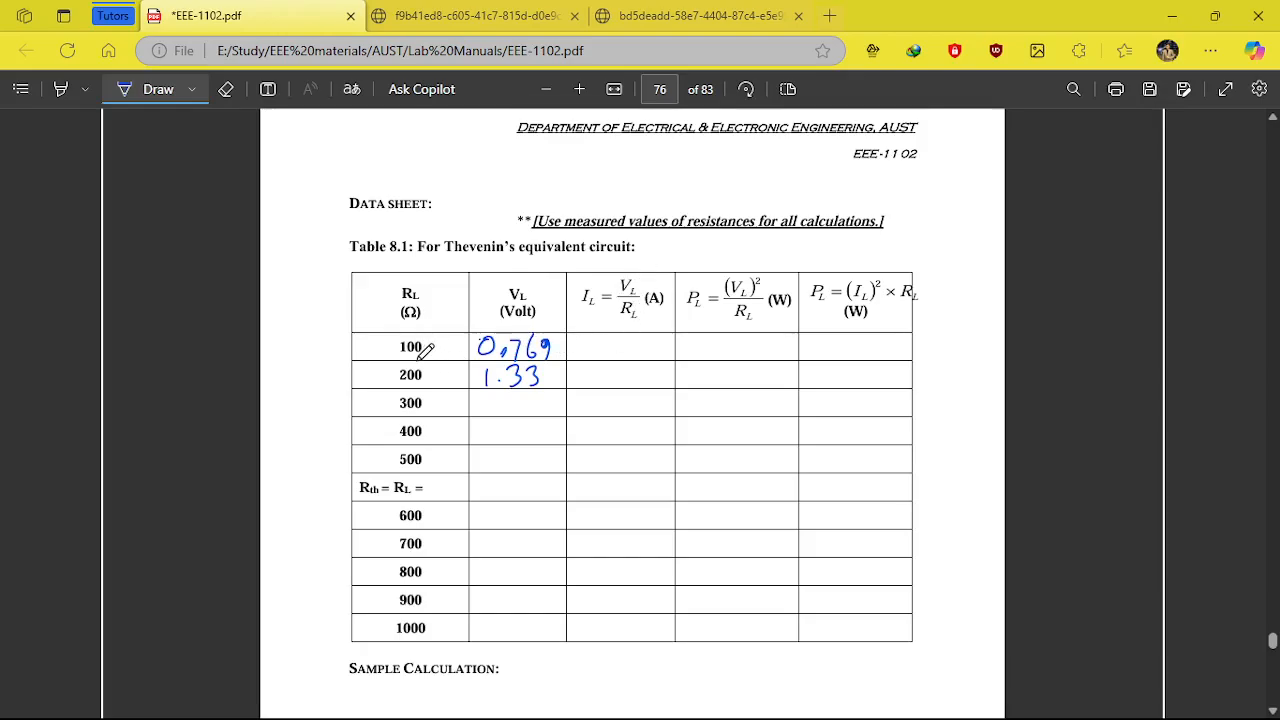
Check the photographed original-circuit data sheet's measured resistances and load voltages, and return to Tinkercad.
{"action": "left_click", "coordinate": [493, 12]}
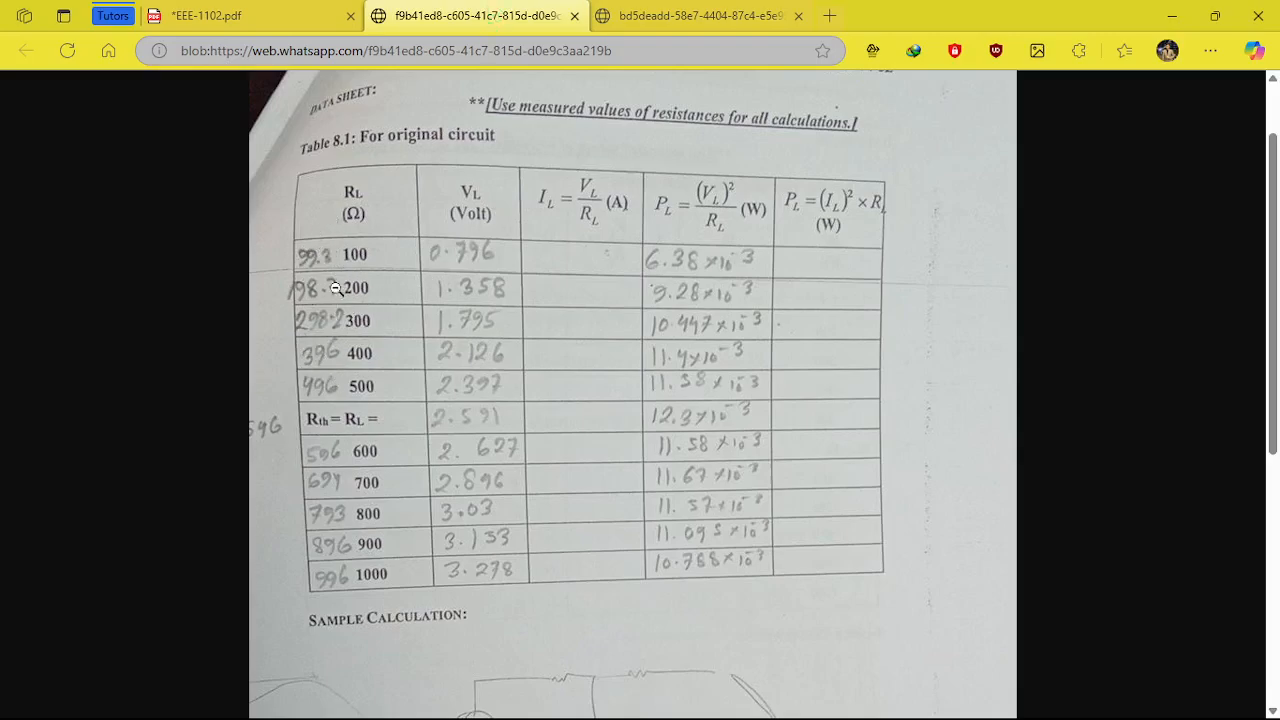
{"action": "left_click", "coordinate": [284, 14]}
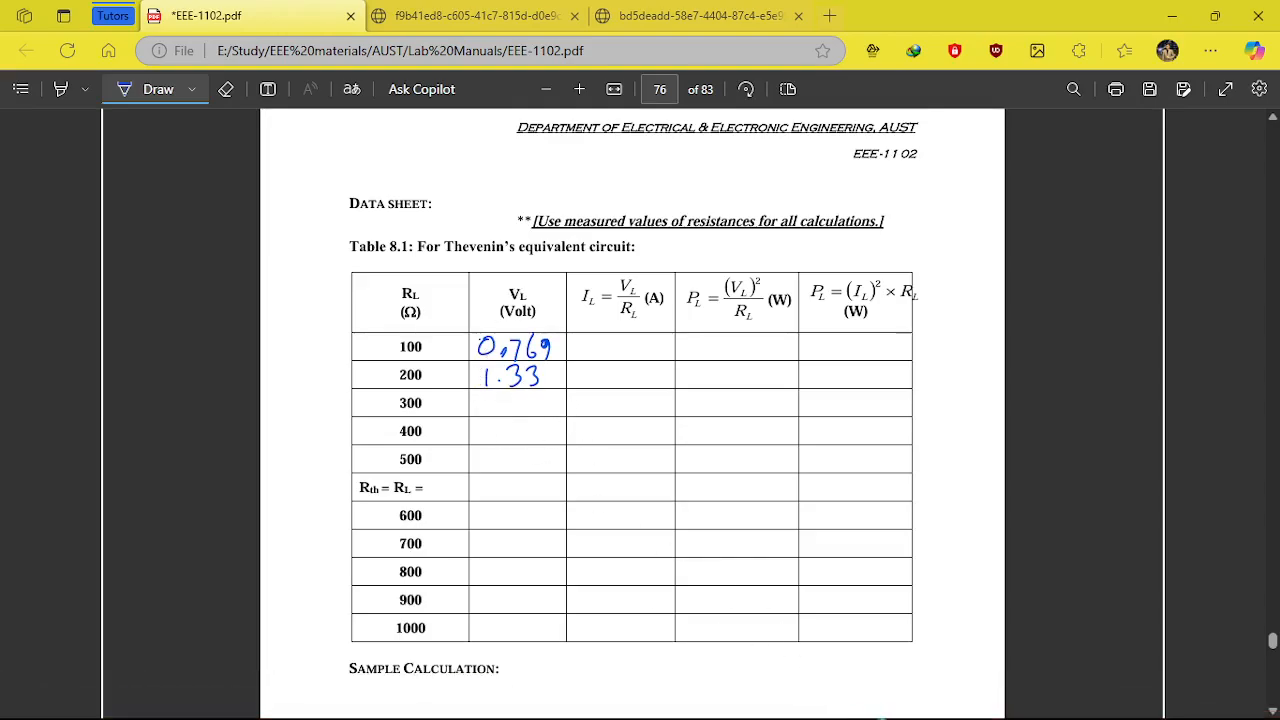
{"action": "left_click", "coordinate": [852, 703]}
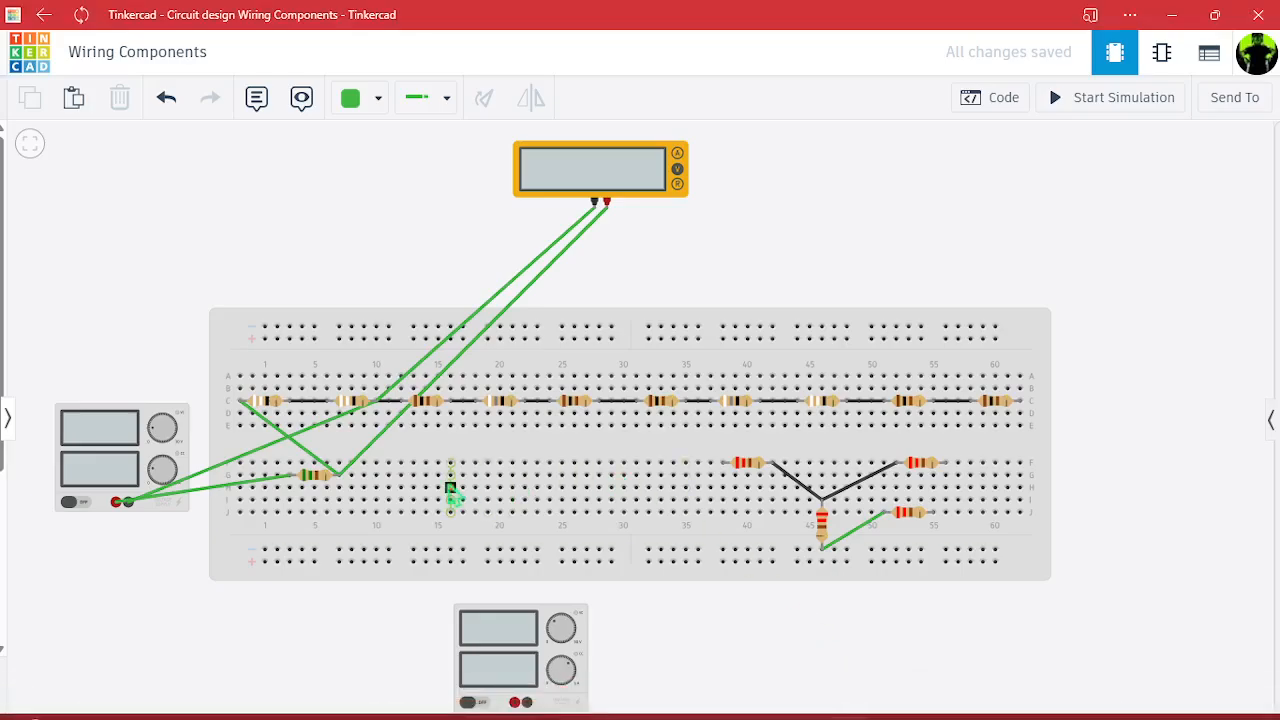
Try simulating with only the multimeter's negative probe wire moved to the third load resistor's far end, and undo the move.
{"action": "left_click", "coordinate": [555, 255]}
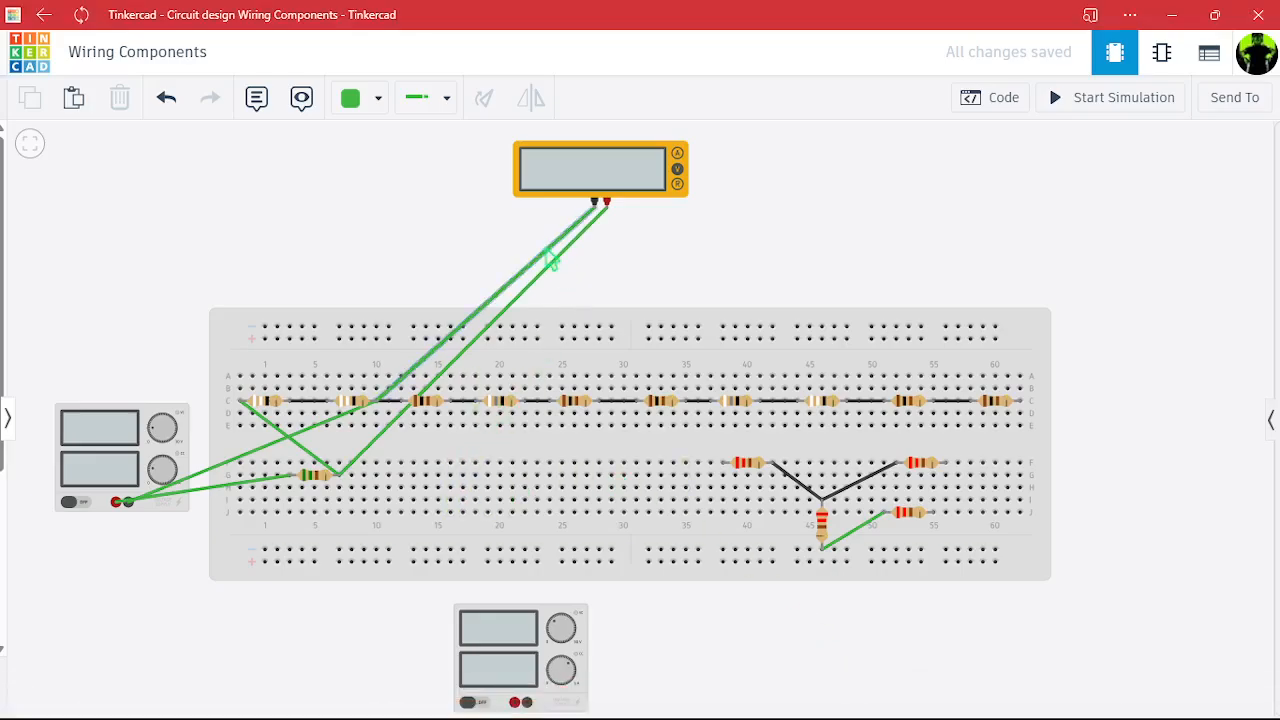
{"action": "left_click_drag", "start_coordinate": [385, 411], "coordinate": [458, 416]}
{"action": "left_click", "coordinate": [727, 256]}
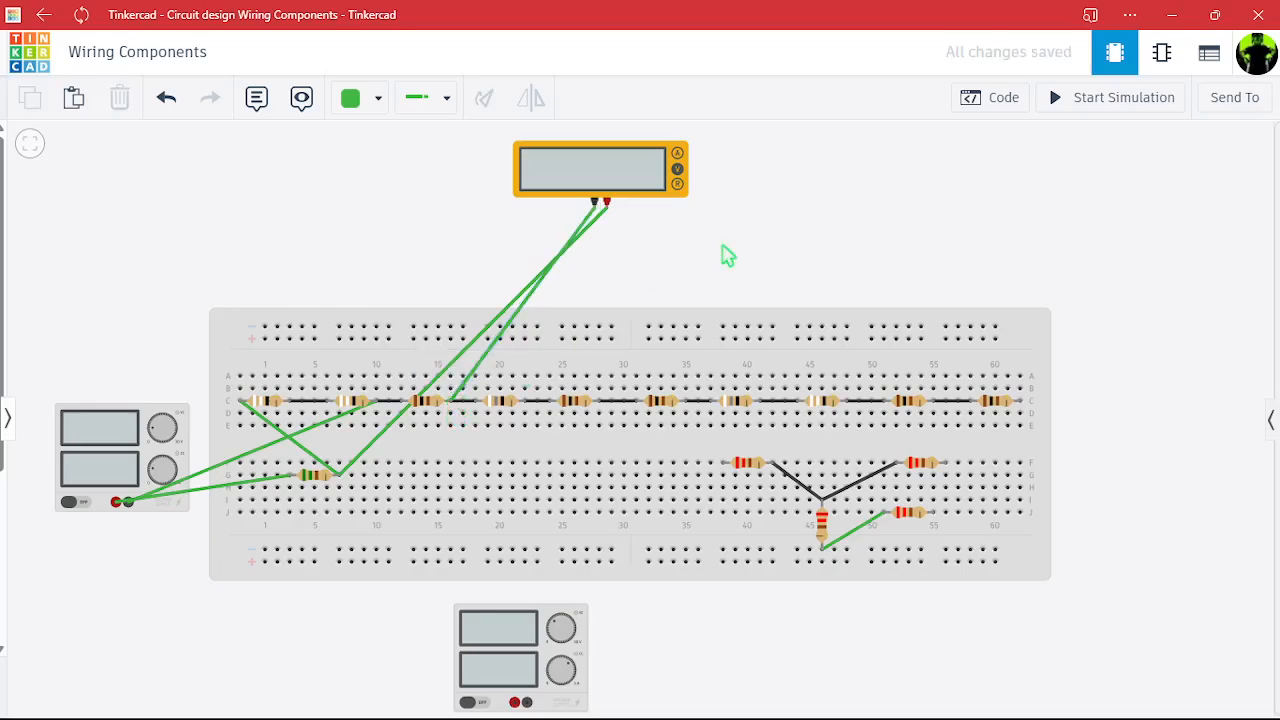
{"action": "left_click", "coordinate": [1052, 101]}
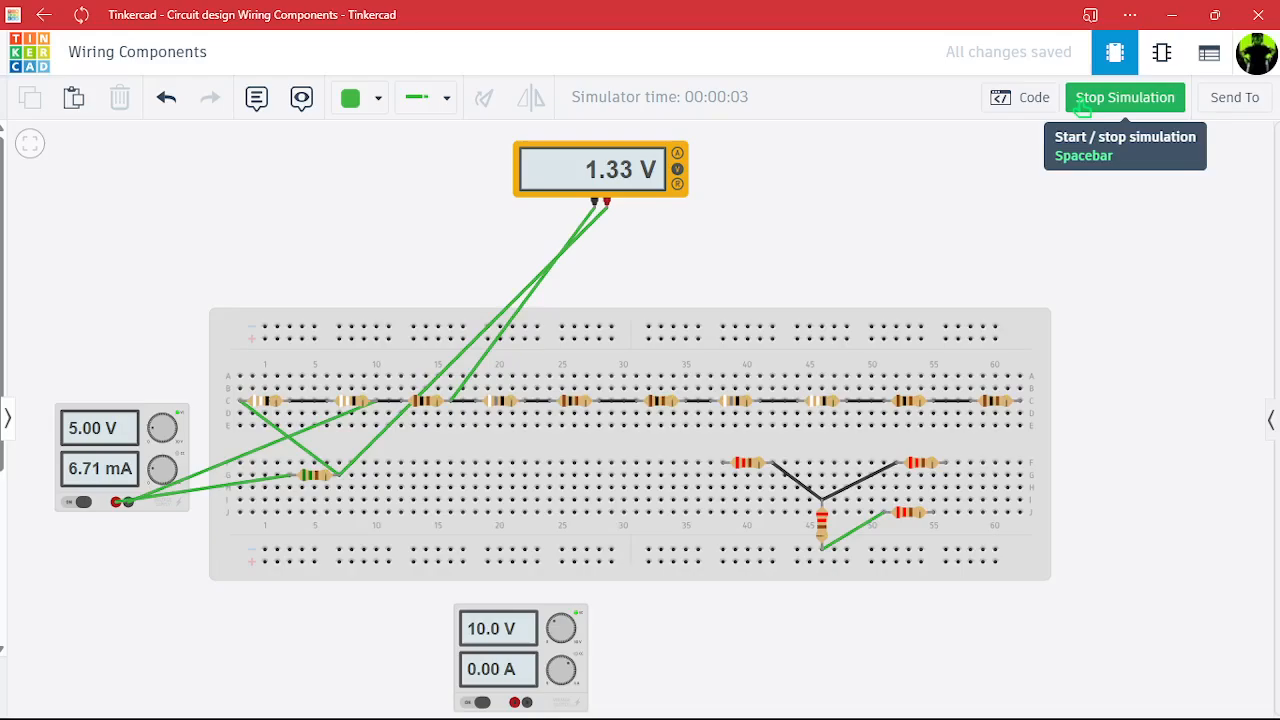
{"action": "left_click", "coordinate": [1082, 106]}
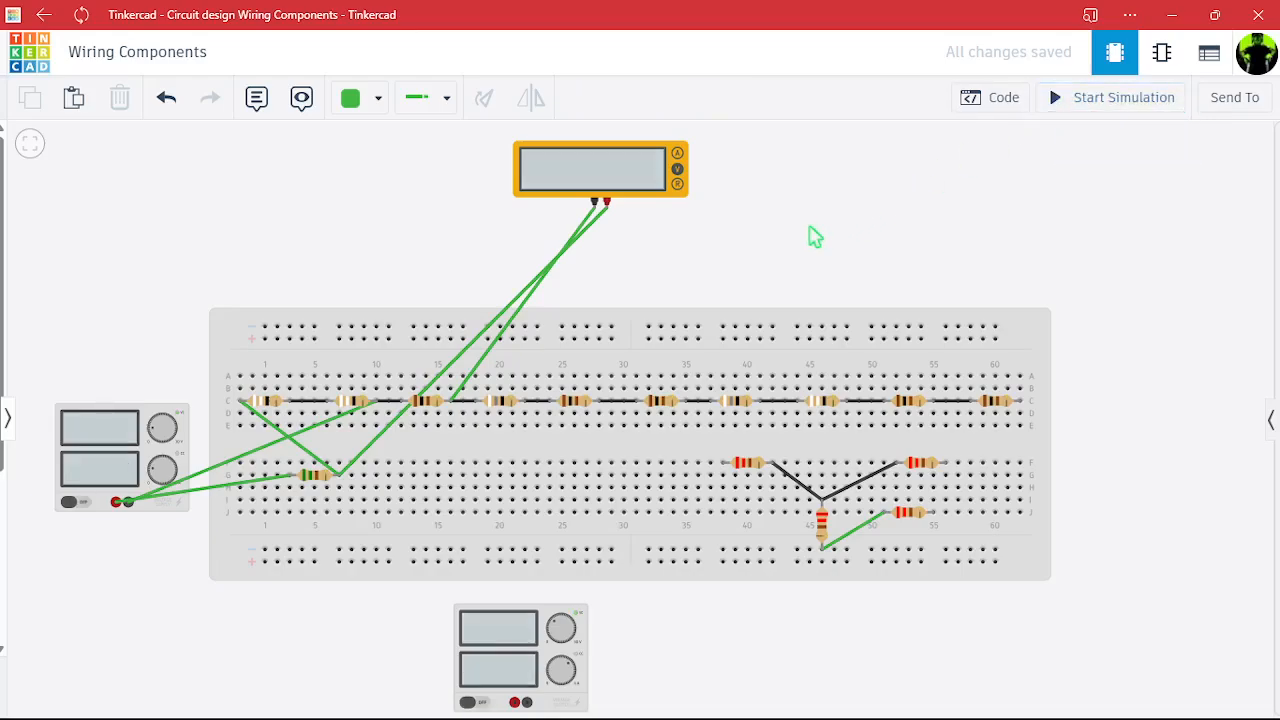
{"action": "key", "text": "ctrl+z"}
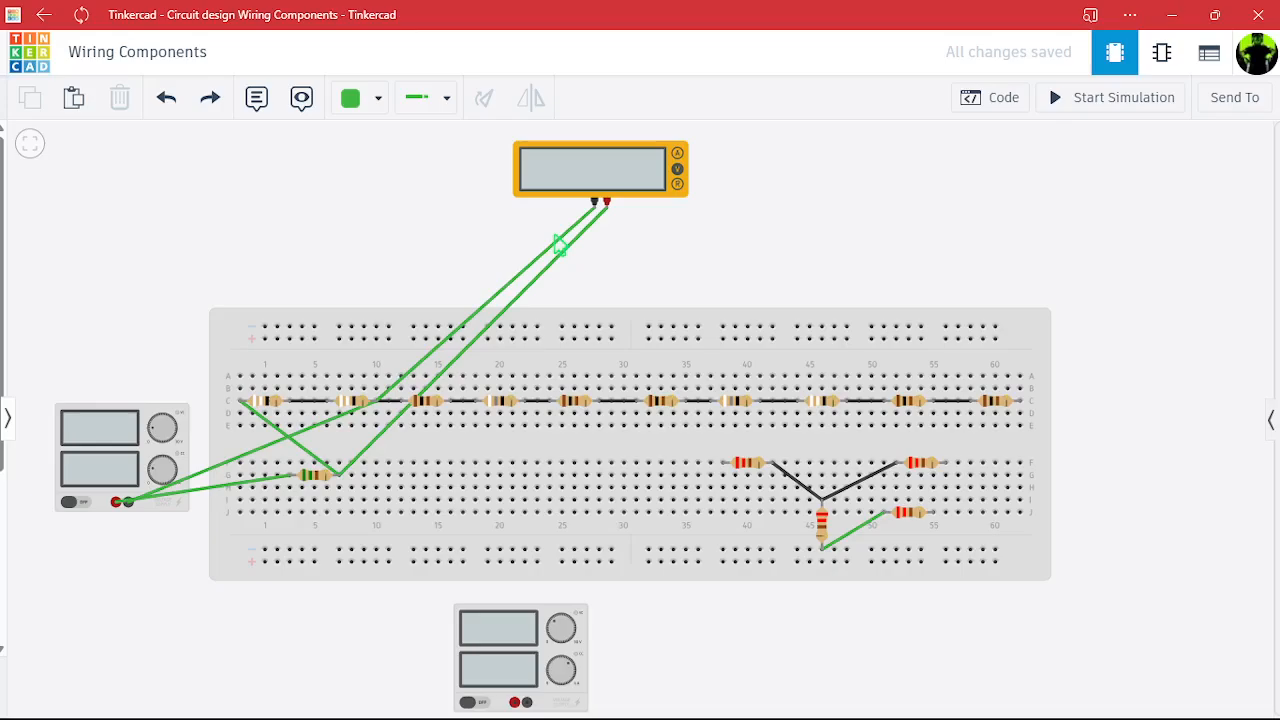
Delete the multimeter's negative probe wire and wire that probe to the third load resistor's far end.
{"action": "left_click", "coordinate": [550, 258]}
{"action": "key", "text": "Delete"}
{"action": "left_click", "coordinate": [350, 478]}
{"action": "left_click", "coordinate": [437, 418]}
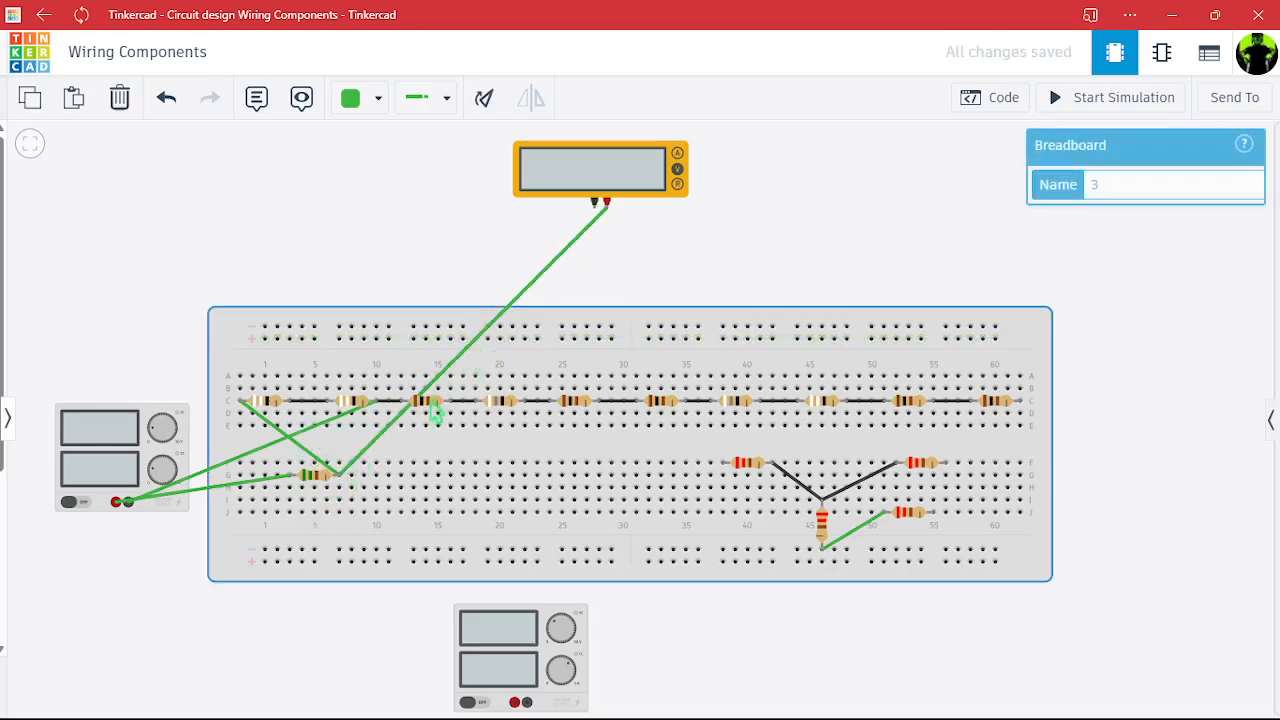
{"action": "left_click", "coordinate": [430, 401]}
{"action": "left_click", "coordinate": [595, 207]}
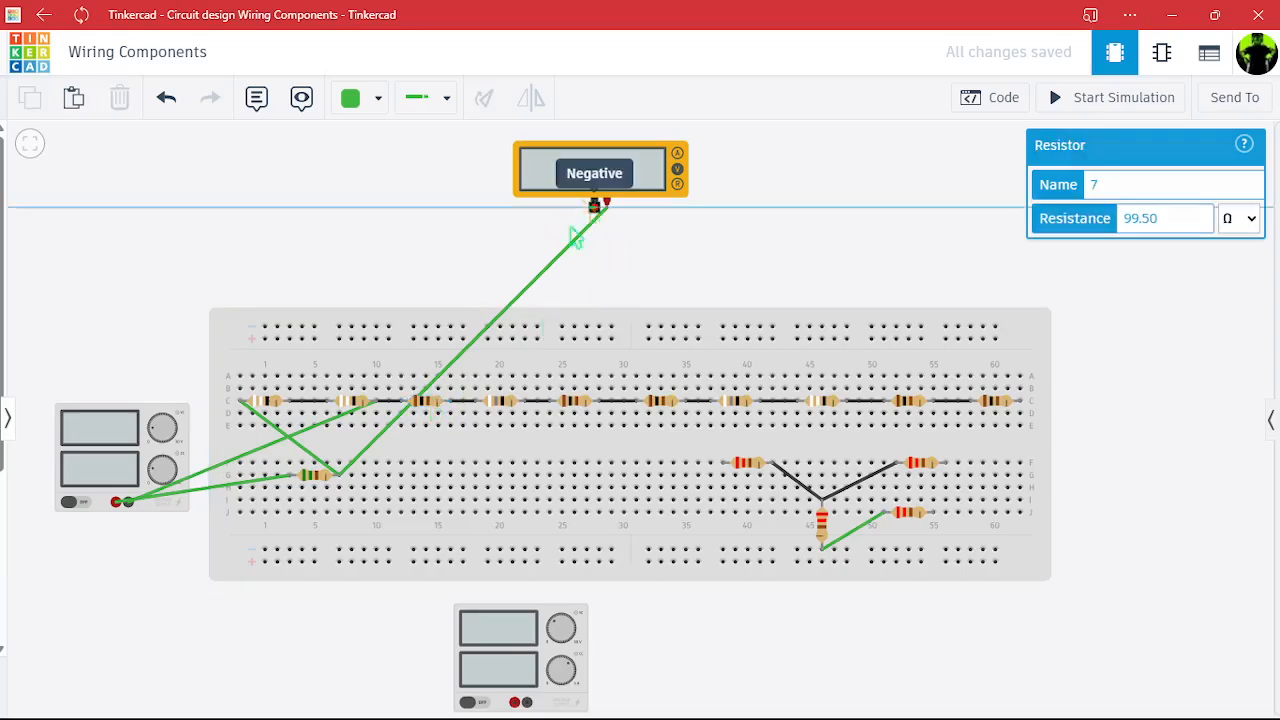
{"action": "left_click", "coordinate": [451, 401]}
{"action": "left_click", "coordinate": [688, 258]}
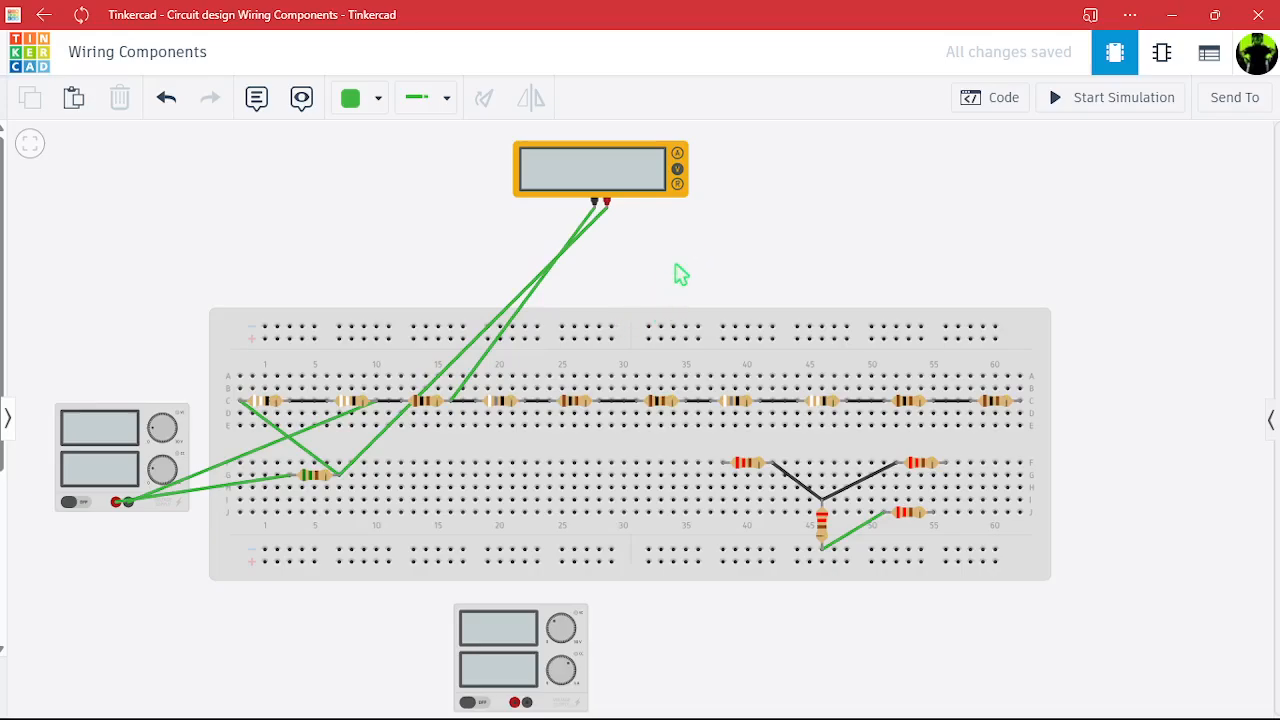
Move the breadboard end of the Thevenin supply's negative wire to the third load resistor's far end.
{"action": "left_click", "coordinate": [339, 426]}
{"action": "left_click", "coordinate": [313, 427]}
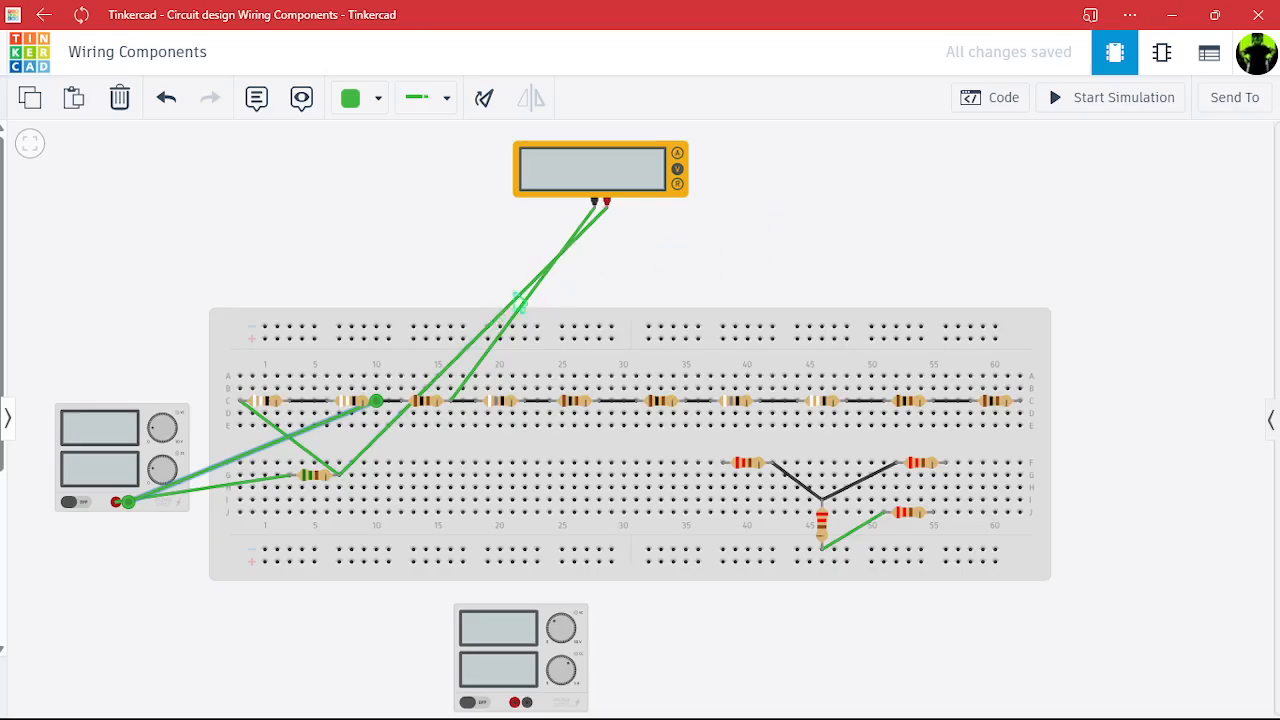
{"action": "left_click", "coordinate": [128, 501]}
{"action": "left_click", "coordinate": [340, 474]}
{"action": "left_click", "coordinate": [662, 268]}
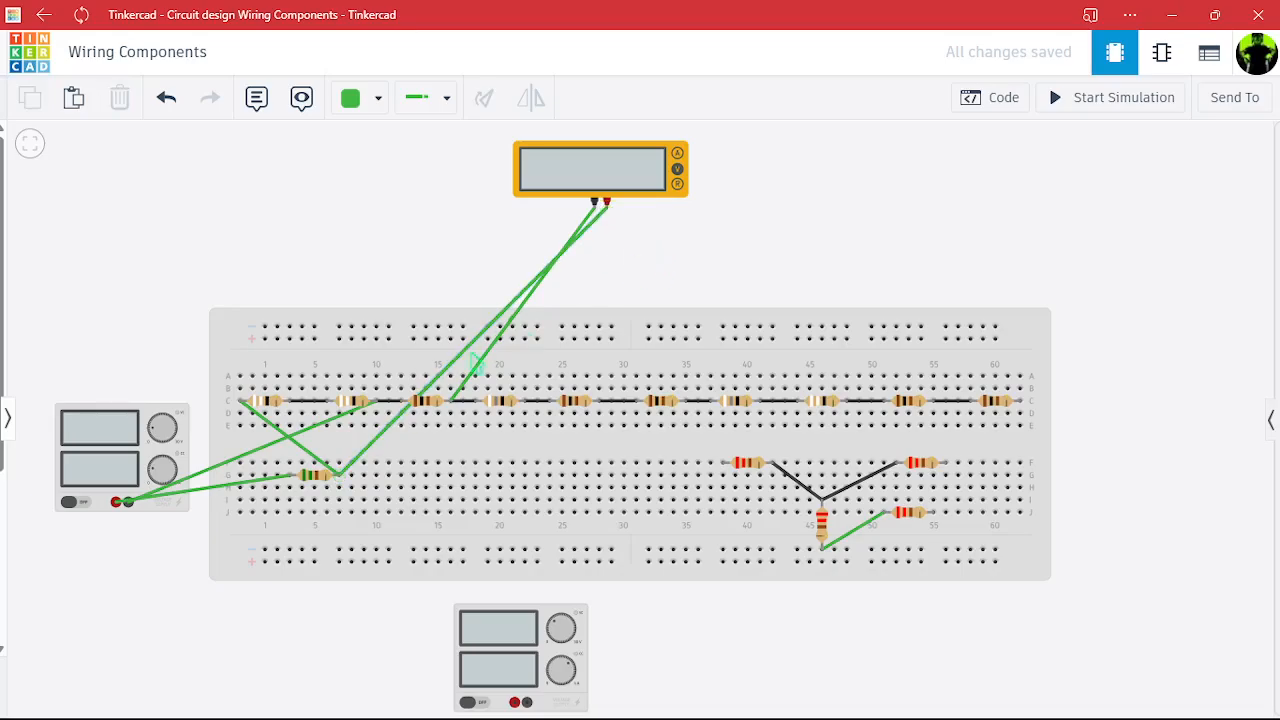
{"action": "left_click", "coordinate": [310, 440]}
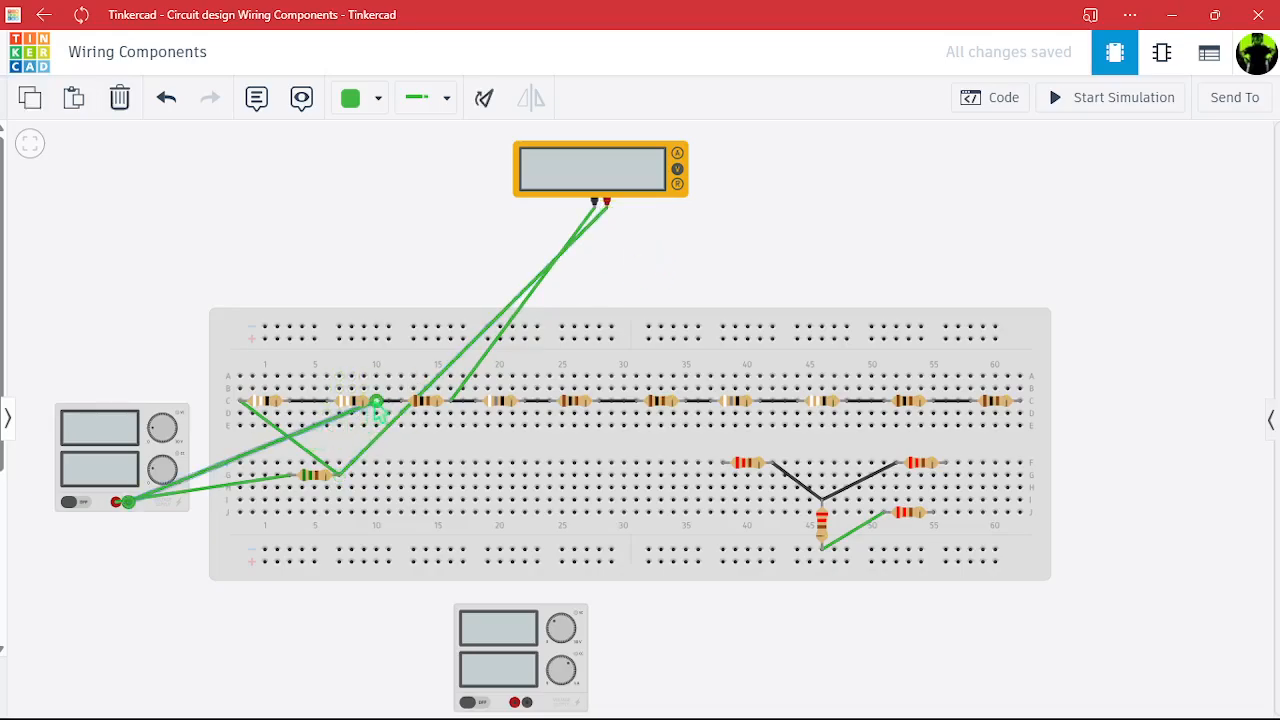
{"action": "left_click_drag", "start_coordinate": [376, 401], "coordinate": [452, 401]}
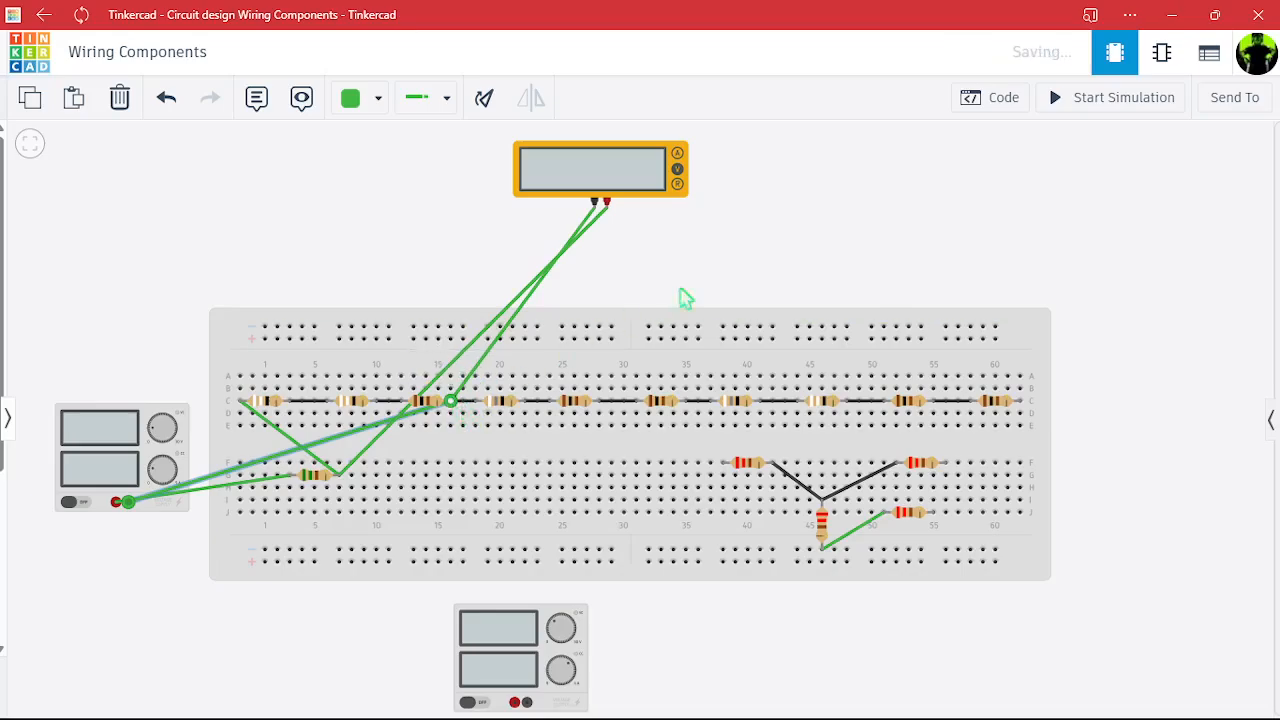
{"action": "left_click", "coordinate": [725, 268]}
Simulate the 300 Ω load, stop the simulation, and handwrite 1.77 as its voltage in the PDF's Thevenin-equivalent Table 8.1.
{"action": "left_click", "coordinate": [1048, 104]}
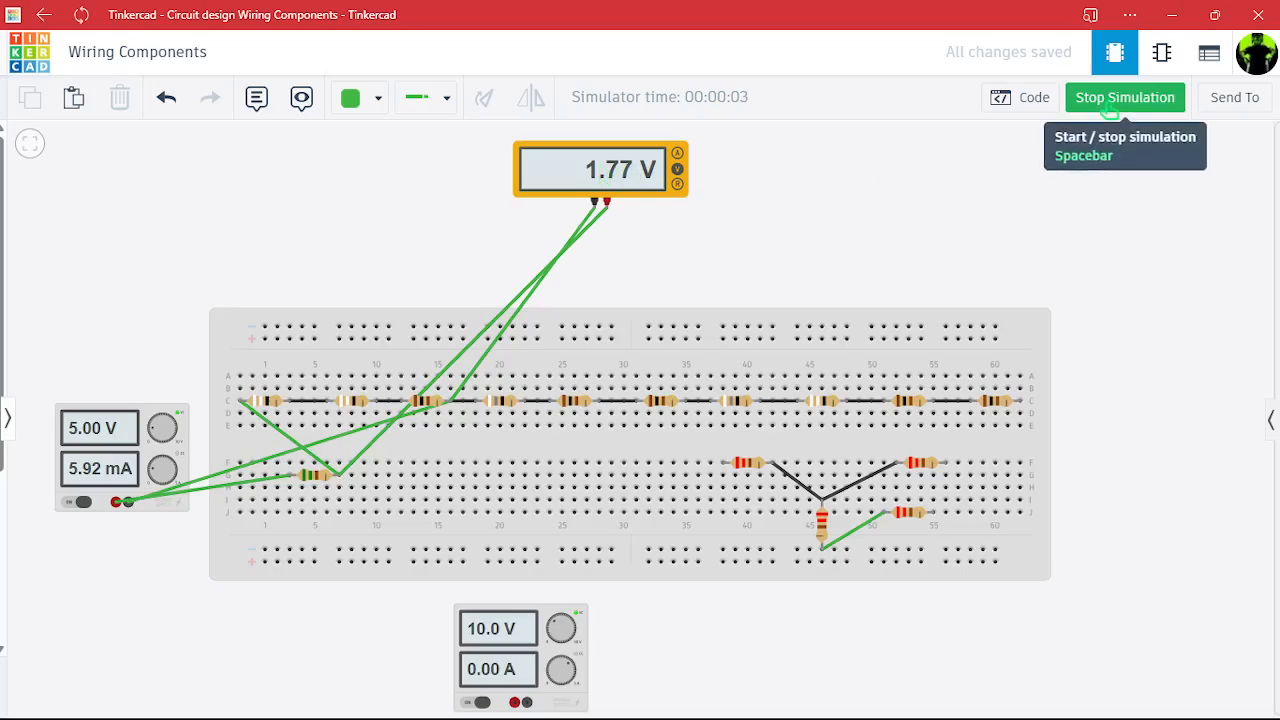
{"action": "left_click", "coordinate": [1110, 105]}
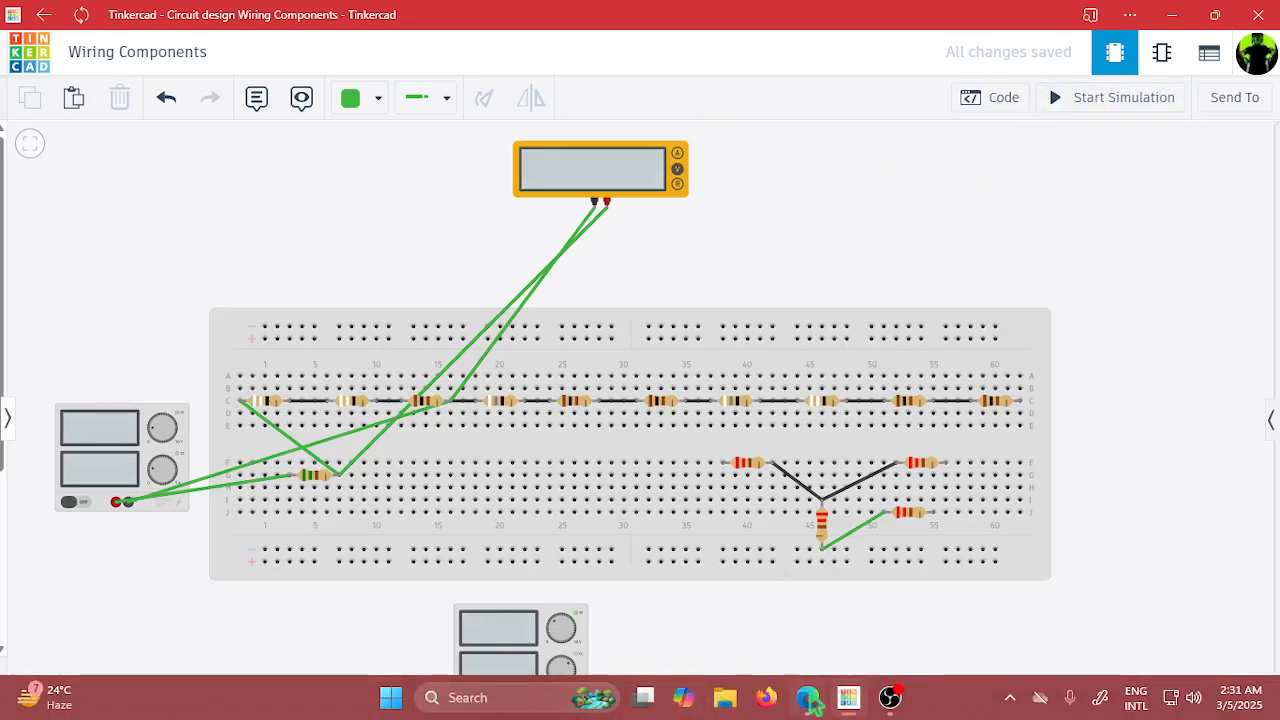
{"action": "left_click", "coordinate": [808, 697]}
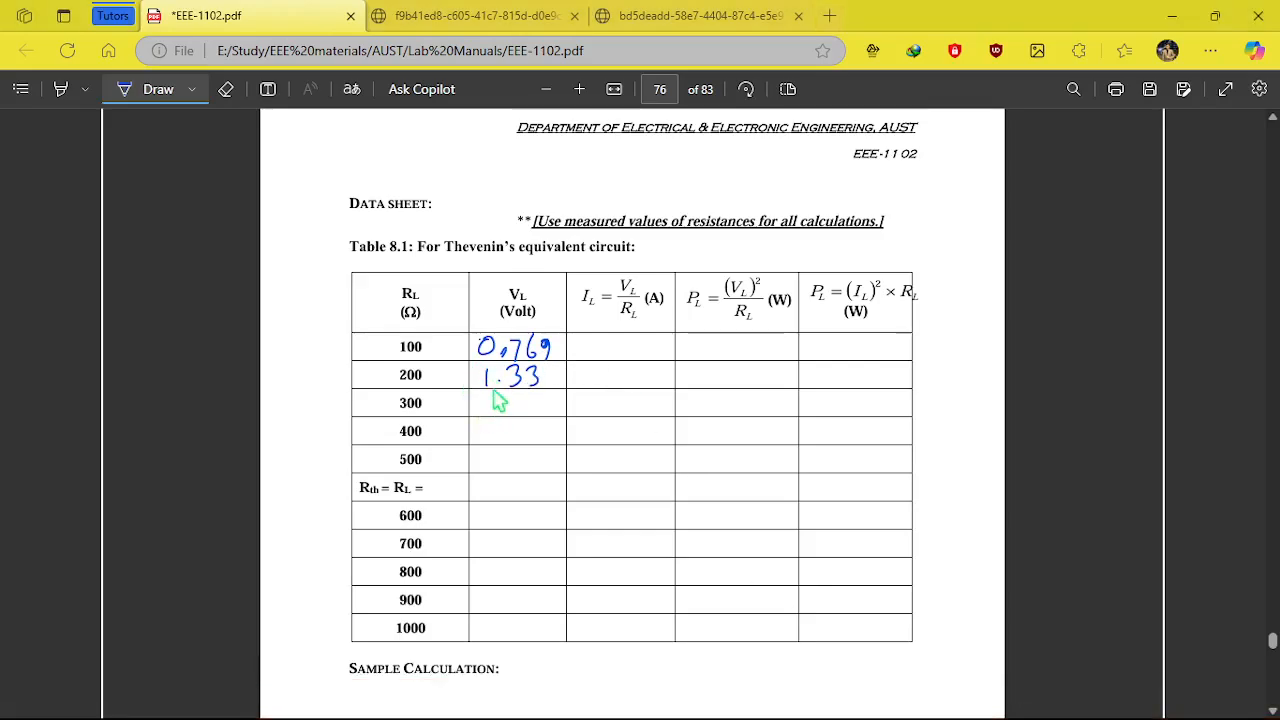
{"action": "mouse_move", "coordinate": [488, 396]}
{"action": "left_mouse_down"}
{"action": "mouse_move", "coordinate": [488, 413]}
{"action": "mouse_move", "coordinate": [511, 413]}
{"action": "left_mouse_up"}
{"action": "left_click", "coordinate": [498, 410]}
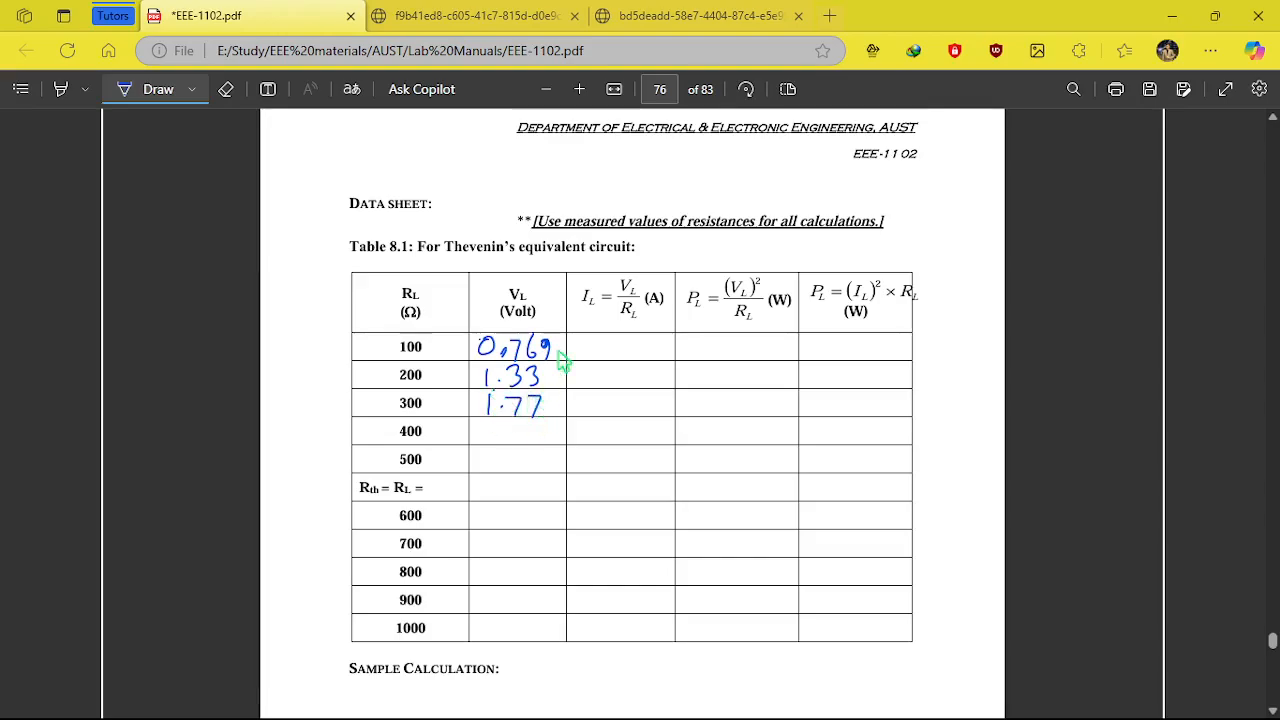
Return to Tinkercad and move the 5 V power supply up beside the breadboard's upper corner, clear of the wiring.
{"action": "left_click", "coordinate": [1172, 15]}
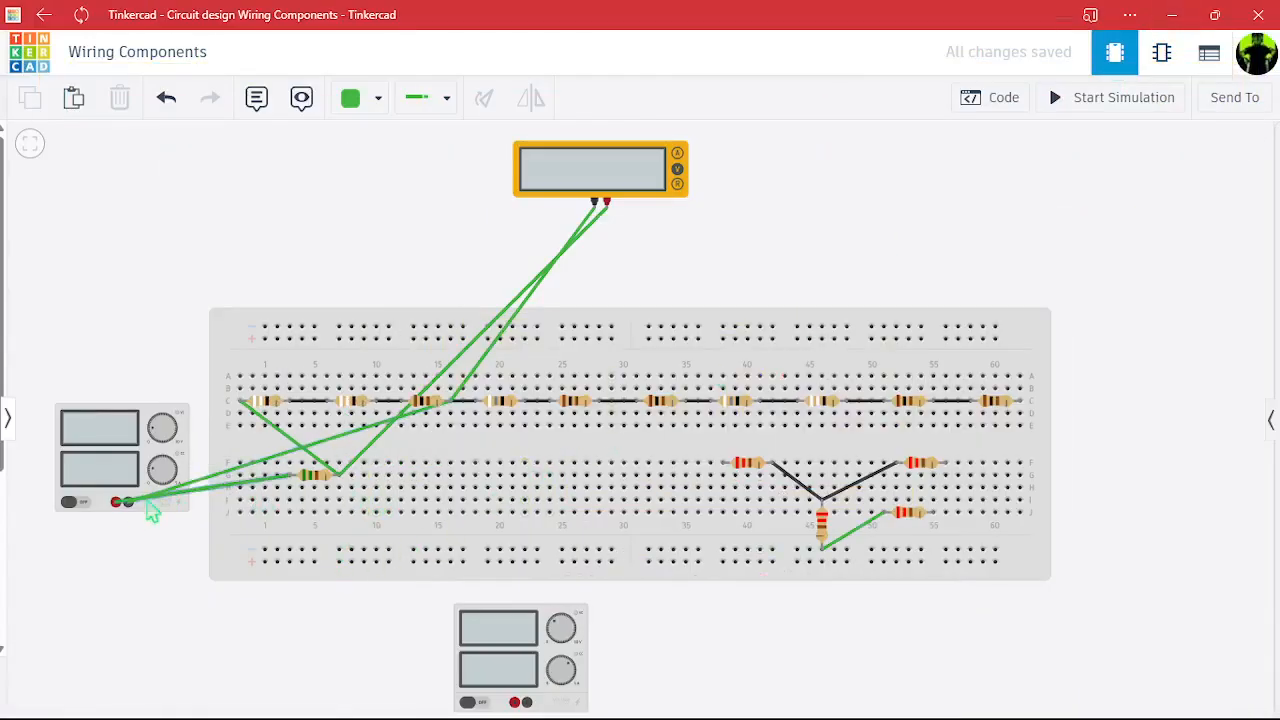
{"action": "left_click_drag", "start_coordinate": [182, 428], "coordinate": [162, 263]}
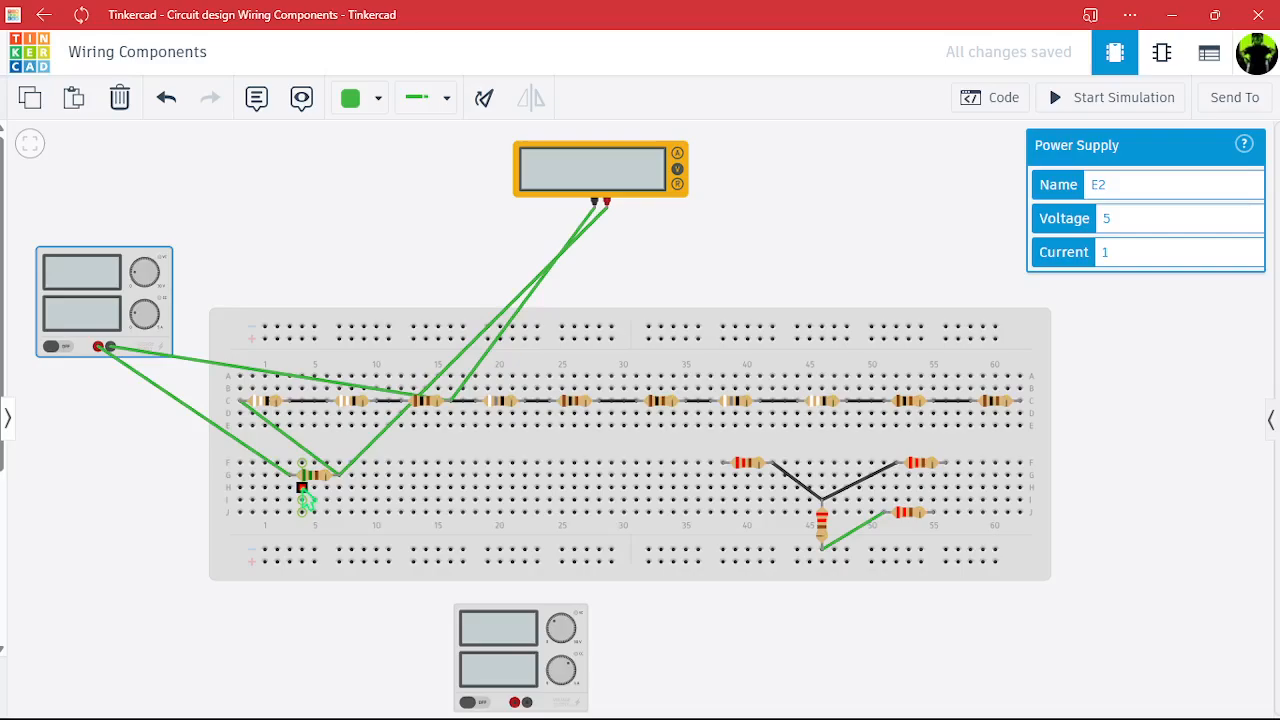
{"action": "left_click", "coordinate": [262, 427]}
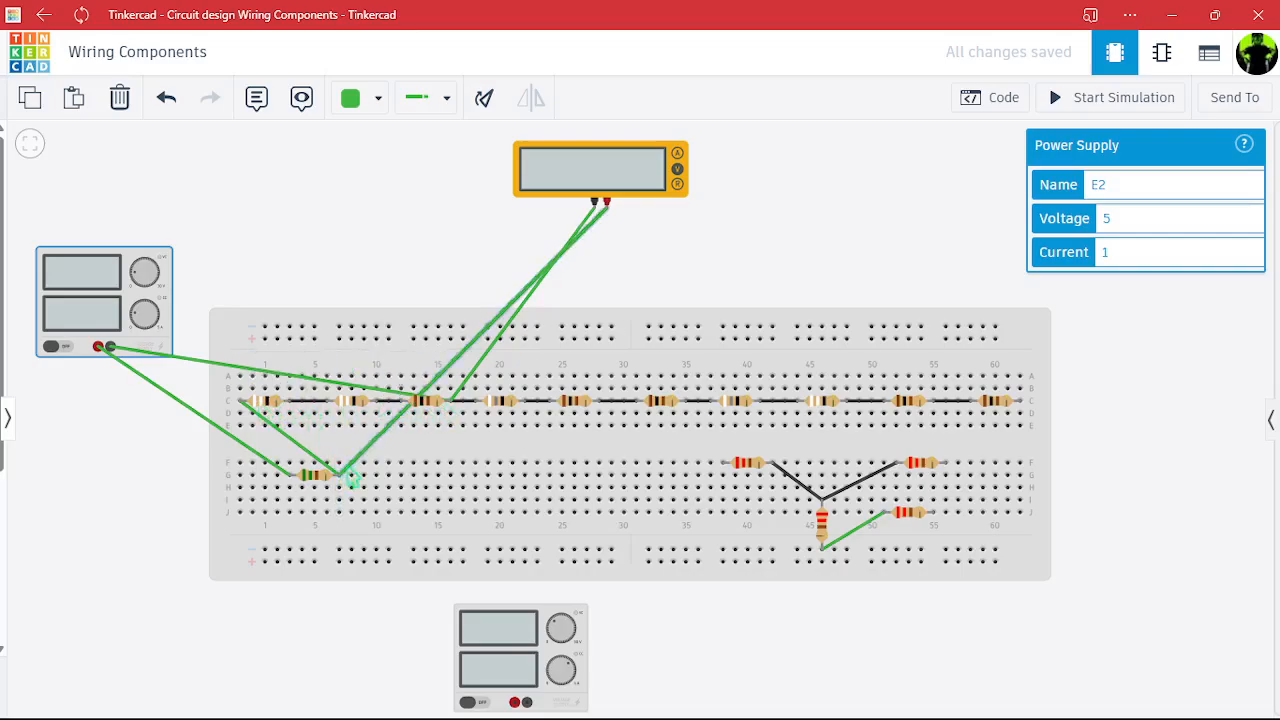
Move the multimeter's positive probe wire to the first load resistor's first terminal and start the simulation again.
{"action": "left_click", "coordinate": [600, 226]}
{"action": "left_click_drag", "start_coordinate": [343, 486], "coordinate": [240, 401]}
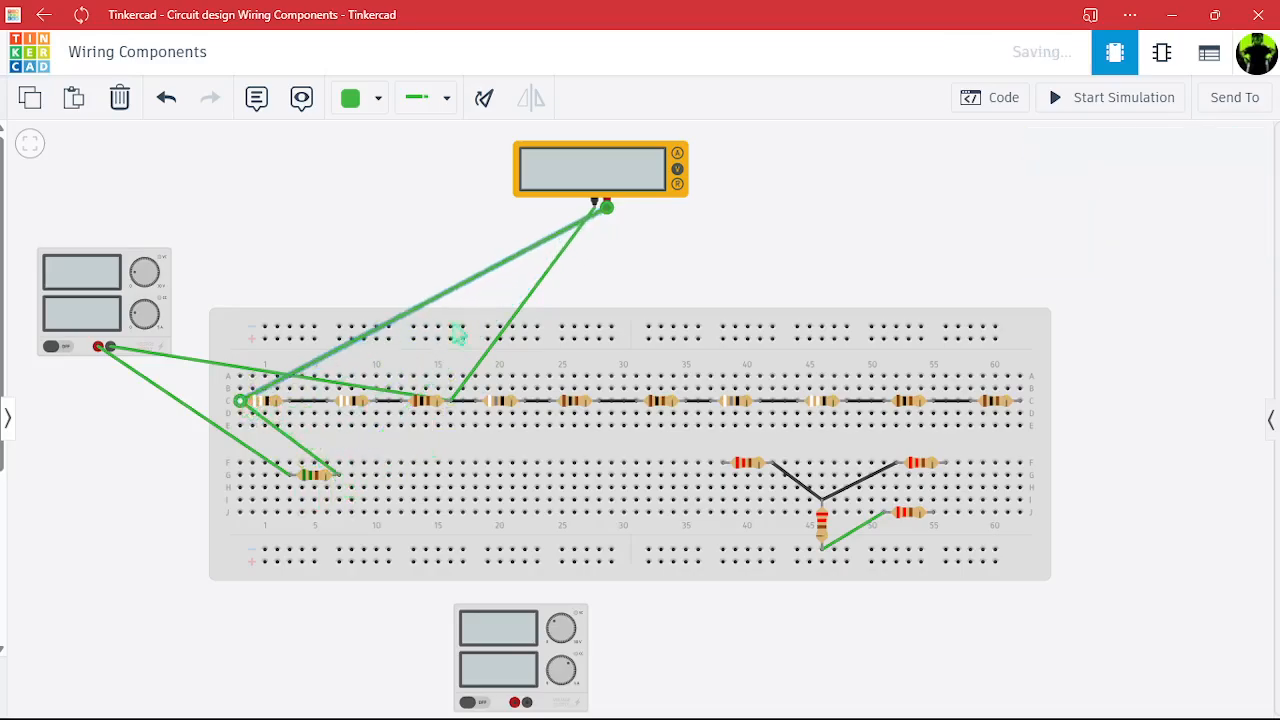
{"action": "left_click", "coordinate": [628, 266]}
{"action": "left_click", "coordinate": [1100, 97]}
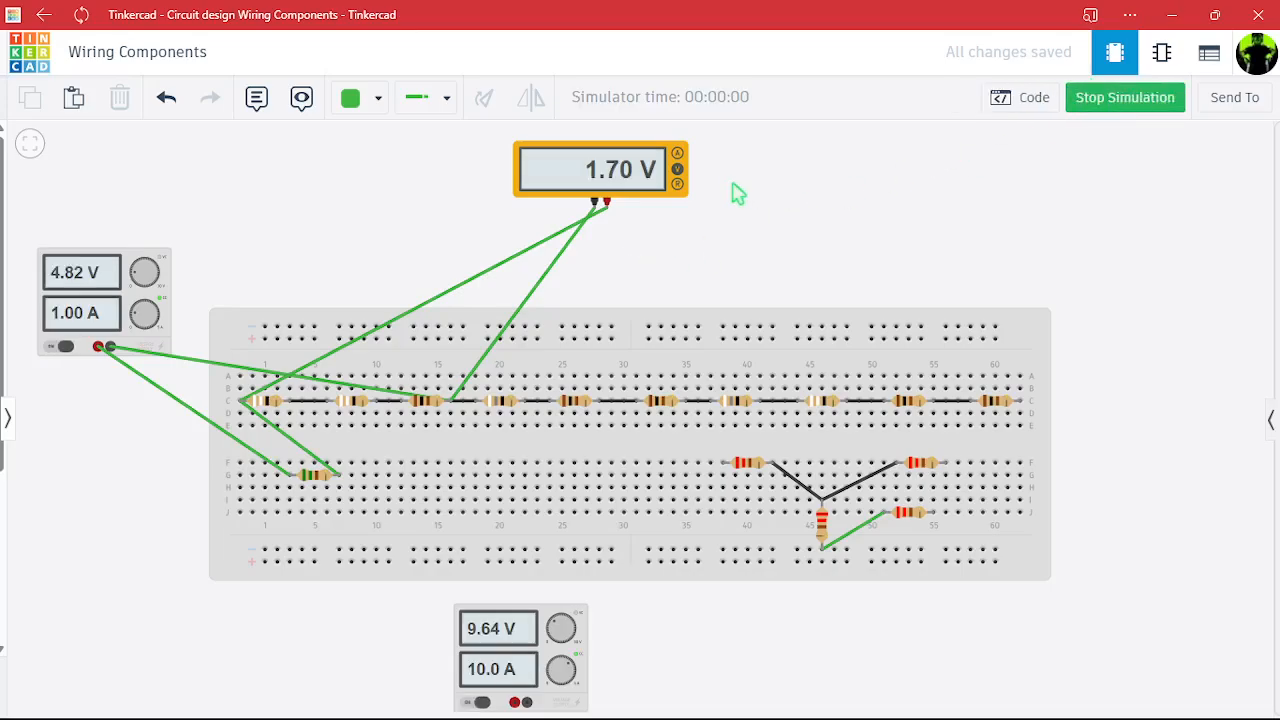
Stop the simulation and delete both multimeter probe wires from the load resistors.
{"action": "left_click", "coordinate": [1133, 108]}
{"action": "left_click", "coordinate": [524, 251]}
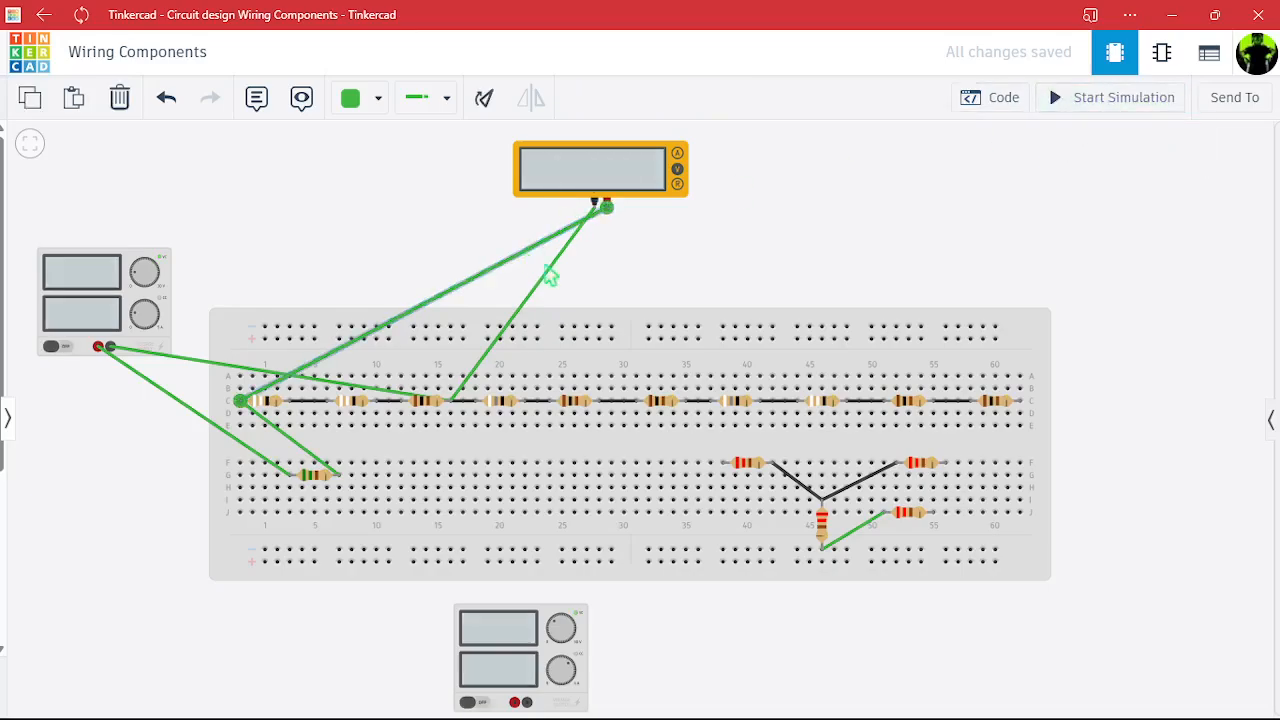
{"action": "key", "text": "Delete"}
{"action": "left_click", "coordinate": [551, 267]}
{"action": "key", "text": "Delete"}
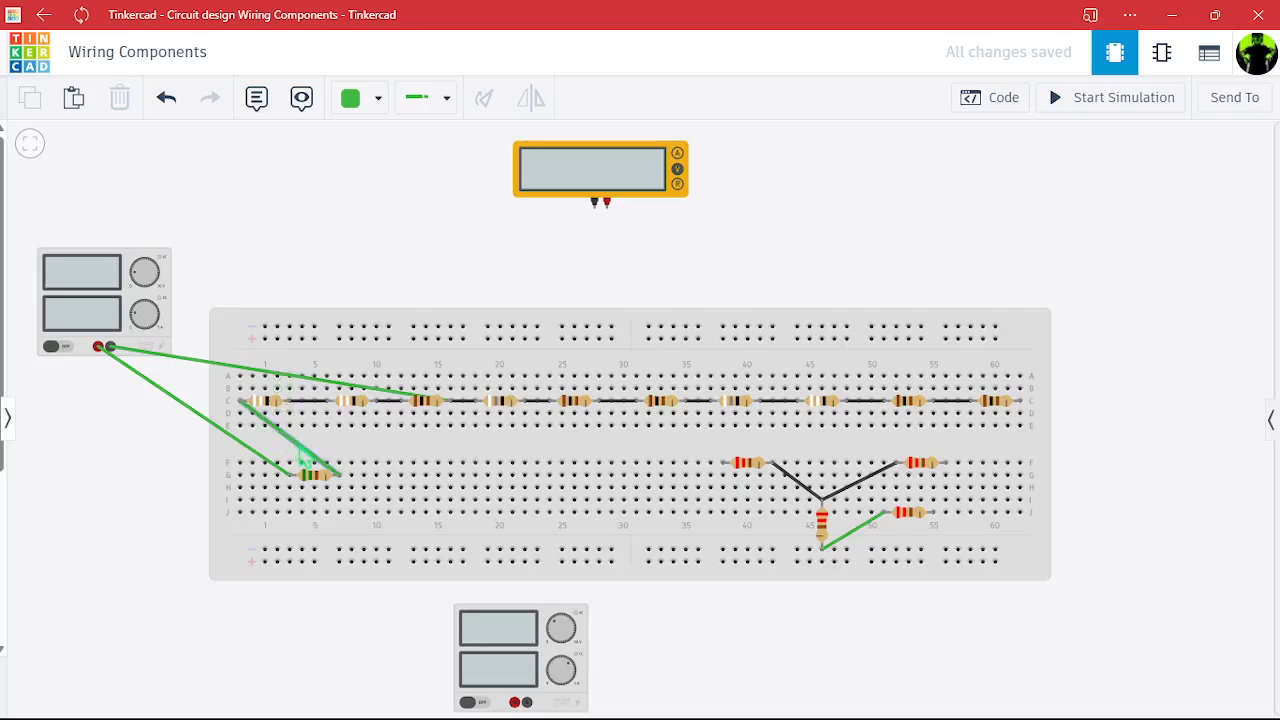
Delete the two wires of the 5 V supply and the wire joining the Thevenin resistor to the first load resistor.
{"action": "left_click", "coordinate": [190, 418]}
{"action": "key", "text": "Delete"}
{"action": "left_click", "coordinate": [205, 368]}
{"action": "key", "text": "Delete"}
{"action": "left_click", "coordinate": [305, 448]}
{"action": "key", "text": "Delete"}
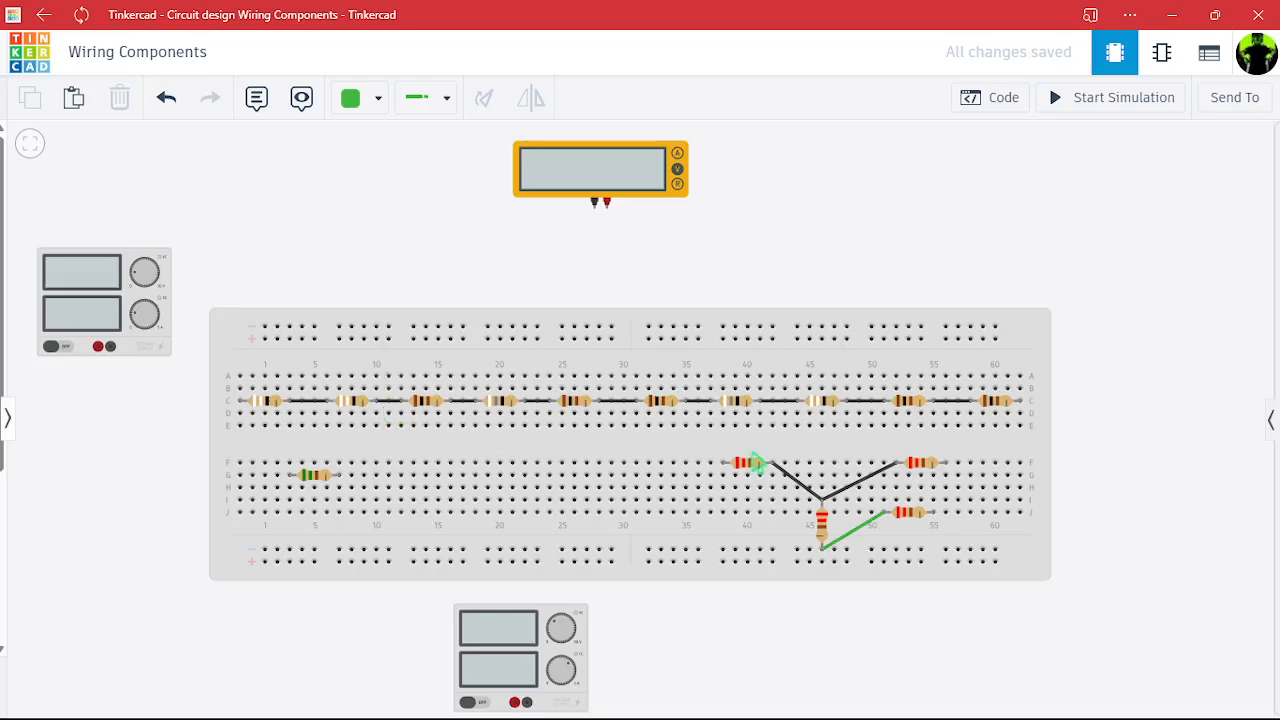
Wire the 10 V supply's positive terminal to the original circuit's first series resistor and its negative terminal to the vertical resistor's lower end.
{"action": "left_click", "coordinate": [514, 702]}
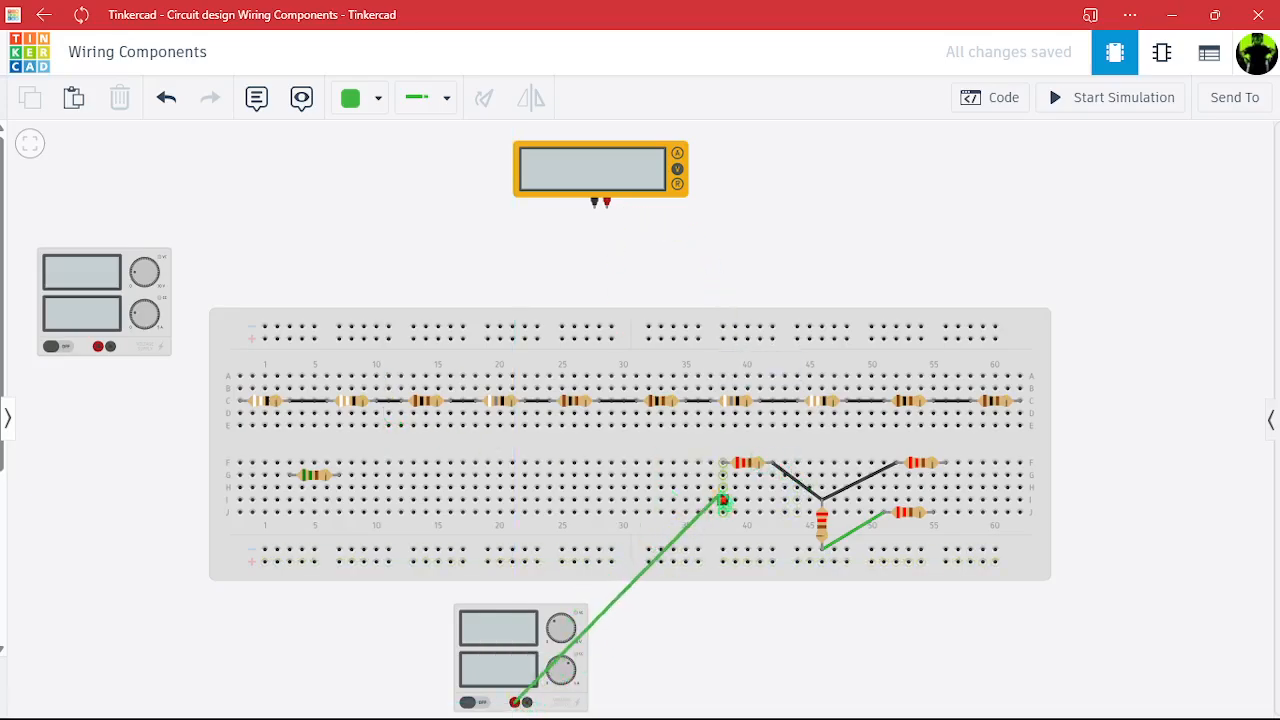
{"action": "left_click", "coordinate": [723, 462]}
{"action": "left_click", "coordinate": [527, 702]}
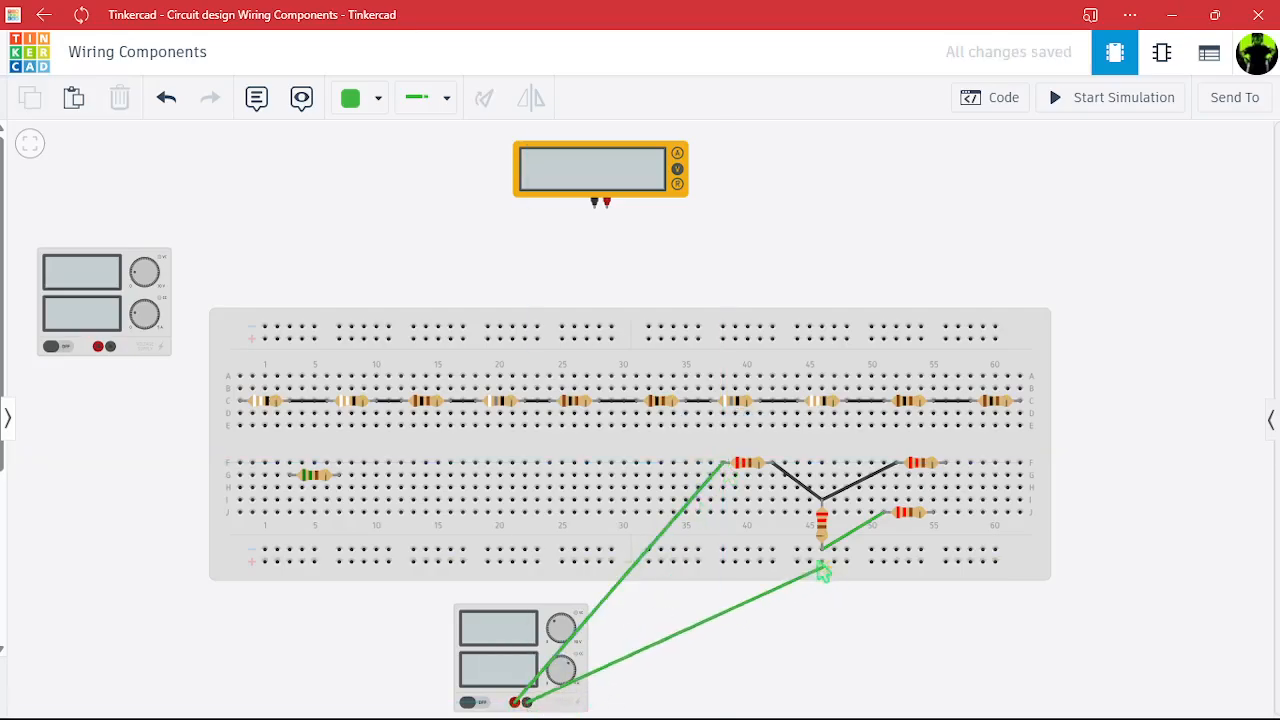
{"action": "left_click", "coordinate": [821, 549]}
{"action": "left_click", "coordinate": [865, 638]}
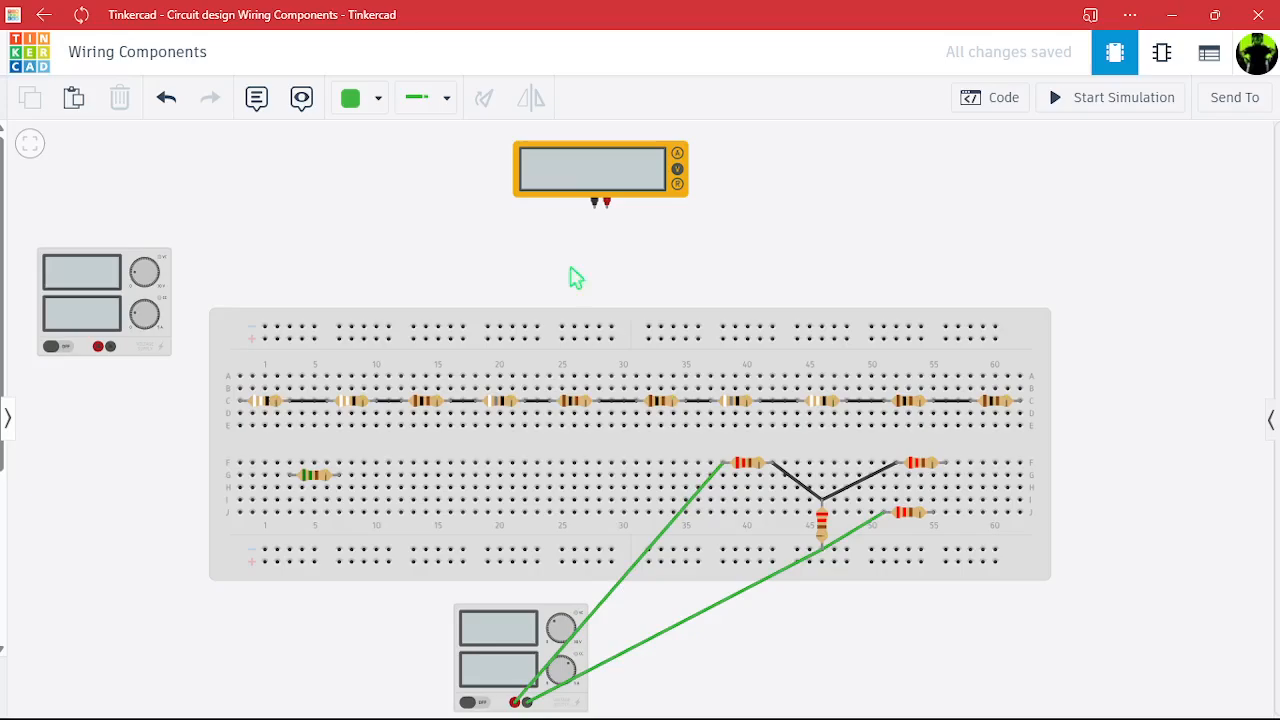
Wire the first load resistor's start to the original circuit's upper output resistor and the third load resistor's end to the lower output resistor.
{"action": "left_click", "coordinate": [240, 400]}
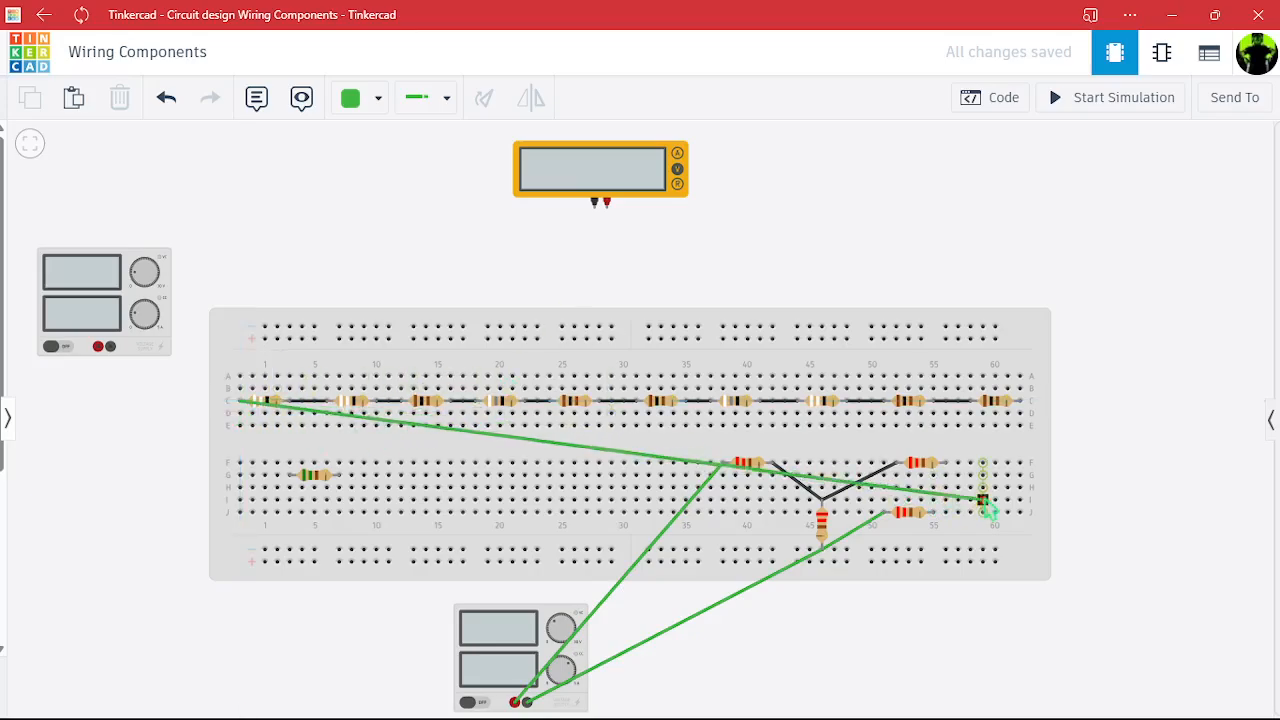
{"action": "left_click", "coordinate": [940, 462]}
{"action": "left_click", "coordinate": [590, 450]}
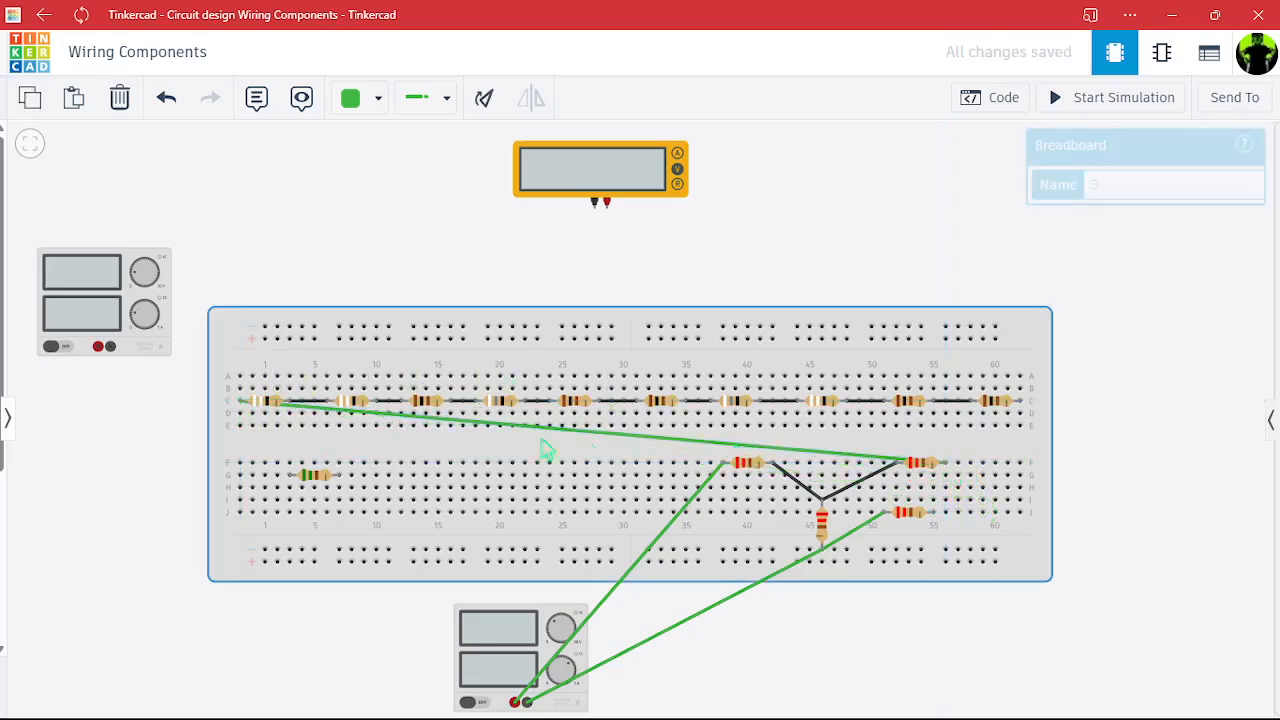
{"action": "left_click", "coordinate": [452, 402]}
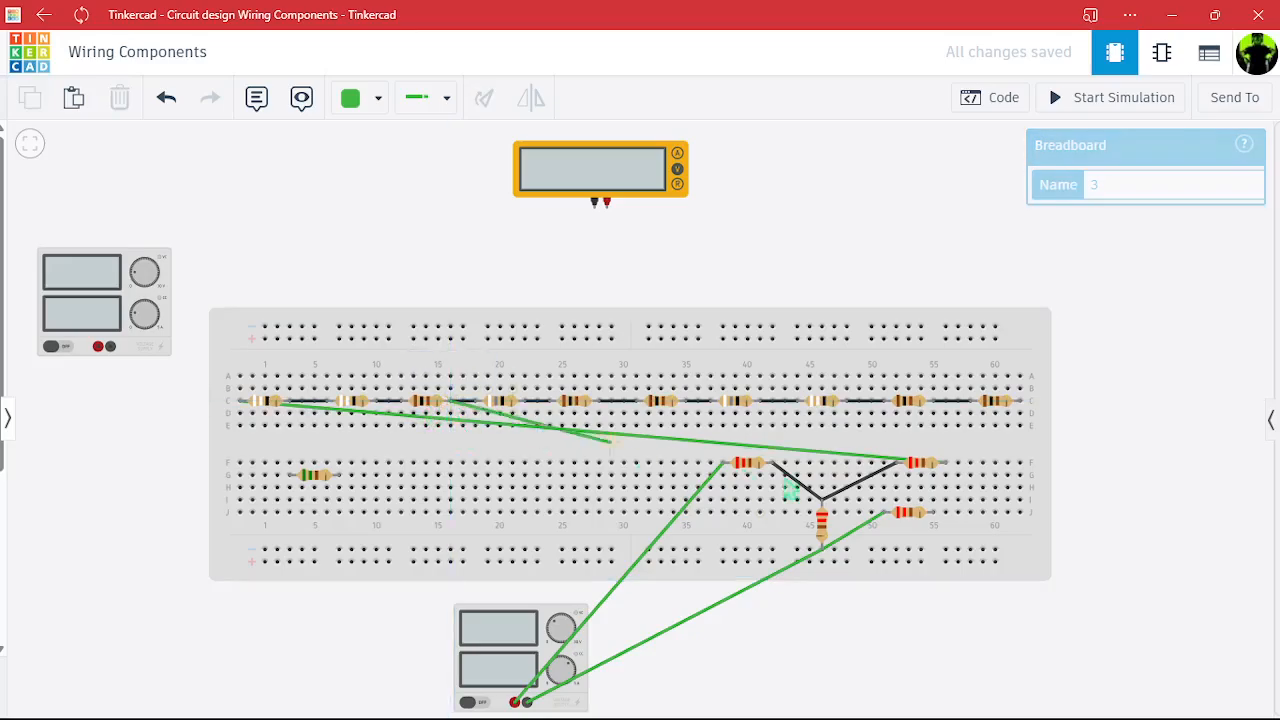
{"action": "left_click", "coordinate": [932, 513]}
{"action": "left_click", "coordinate": [888, 283]}
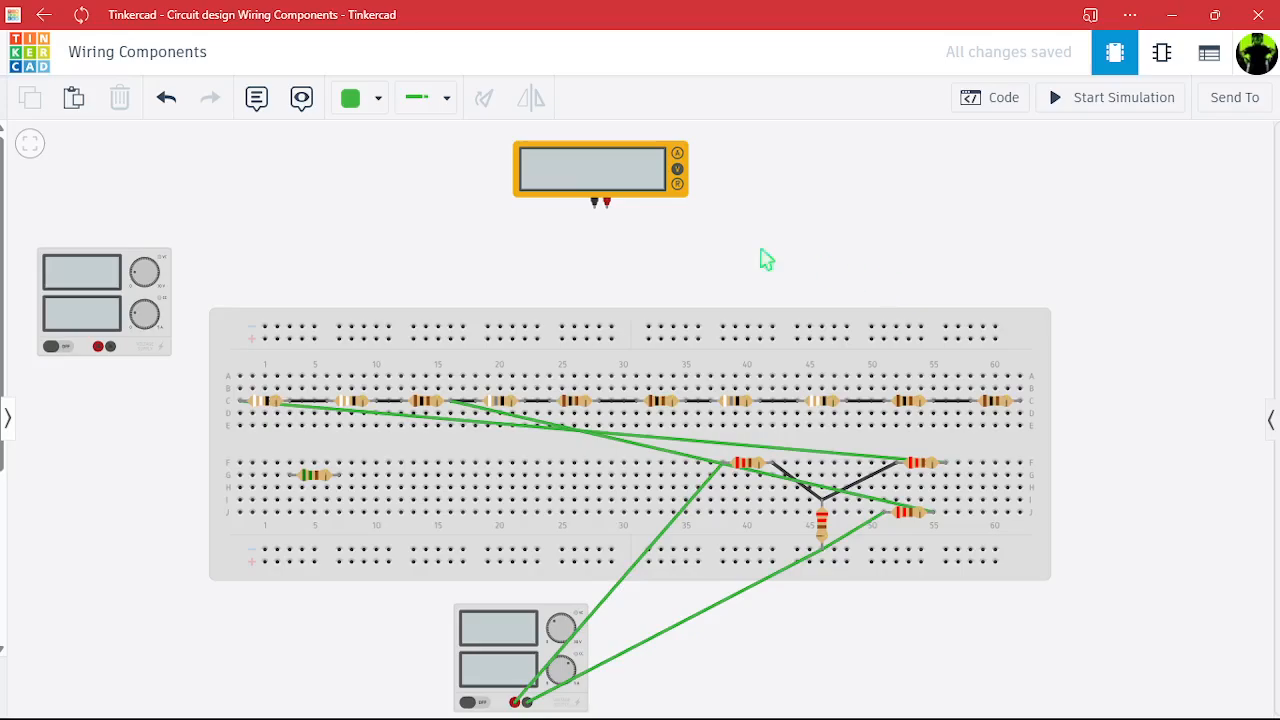
Connect the multimeter probes across the three series load resistors and run the simulation to measure the load voltage, stopping it again.
{"action": "left_click", "coordinate": [607, 207]}
{"action": "left_click", "coordinate": [240, 401]}
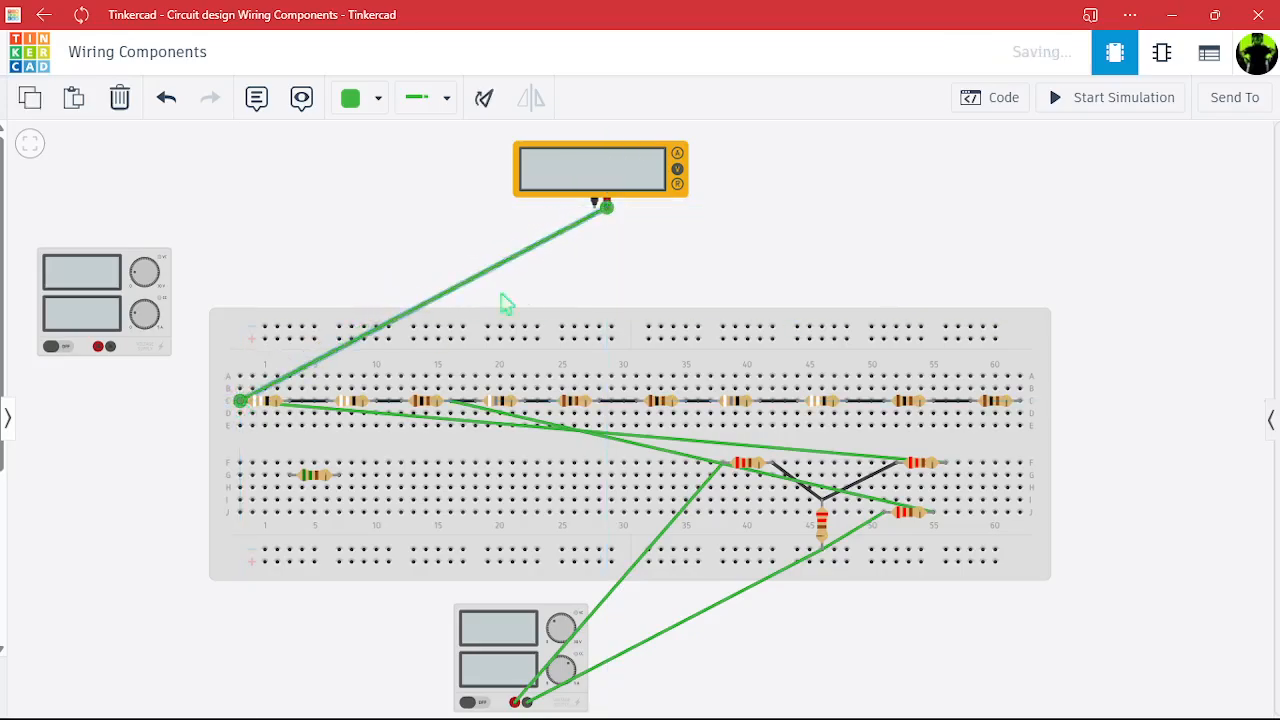
{"action": "left_click", "coordinate": [595, 203]}
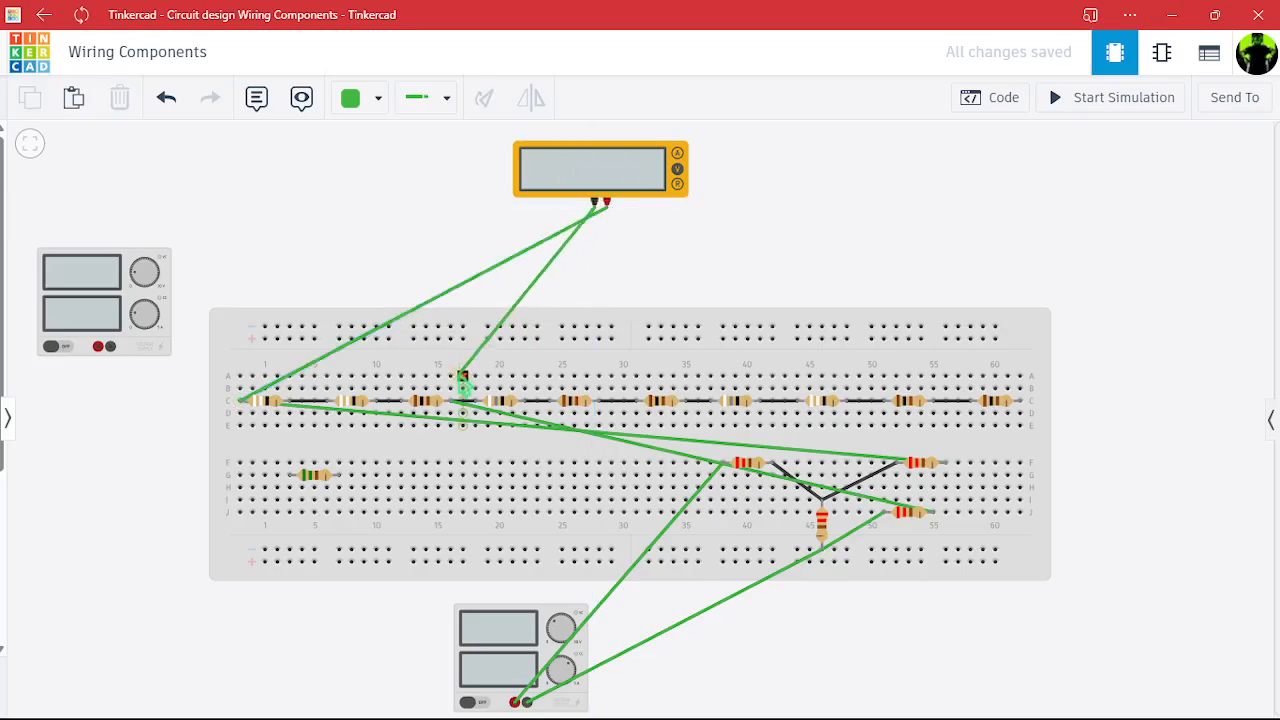
{"action": "left_click", "coordinate": [453, 401]}
{"action": "left_click", "coordinate": [663, 257]}
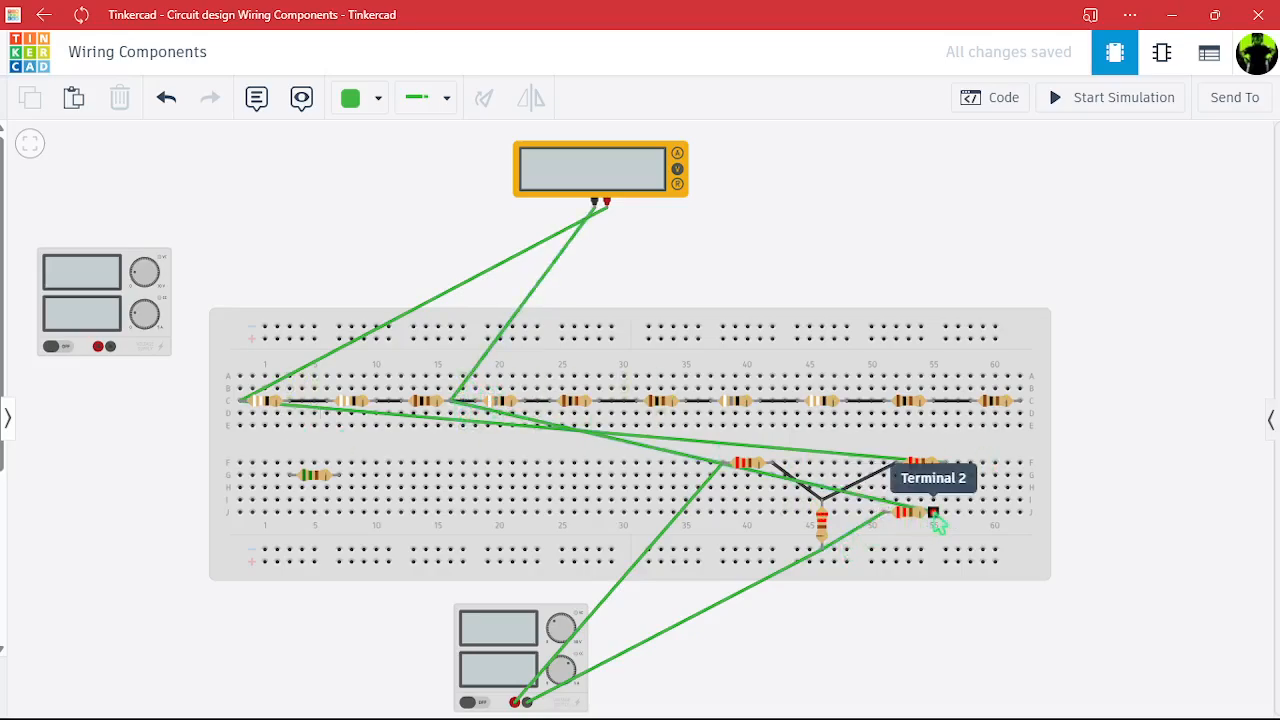
{"action": "left_click", "coordinate": [1078, 103]}
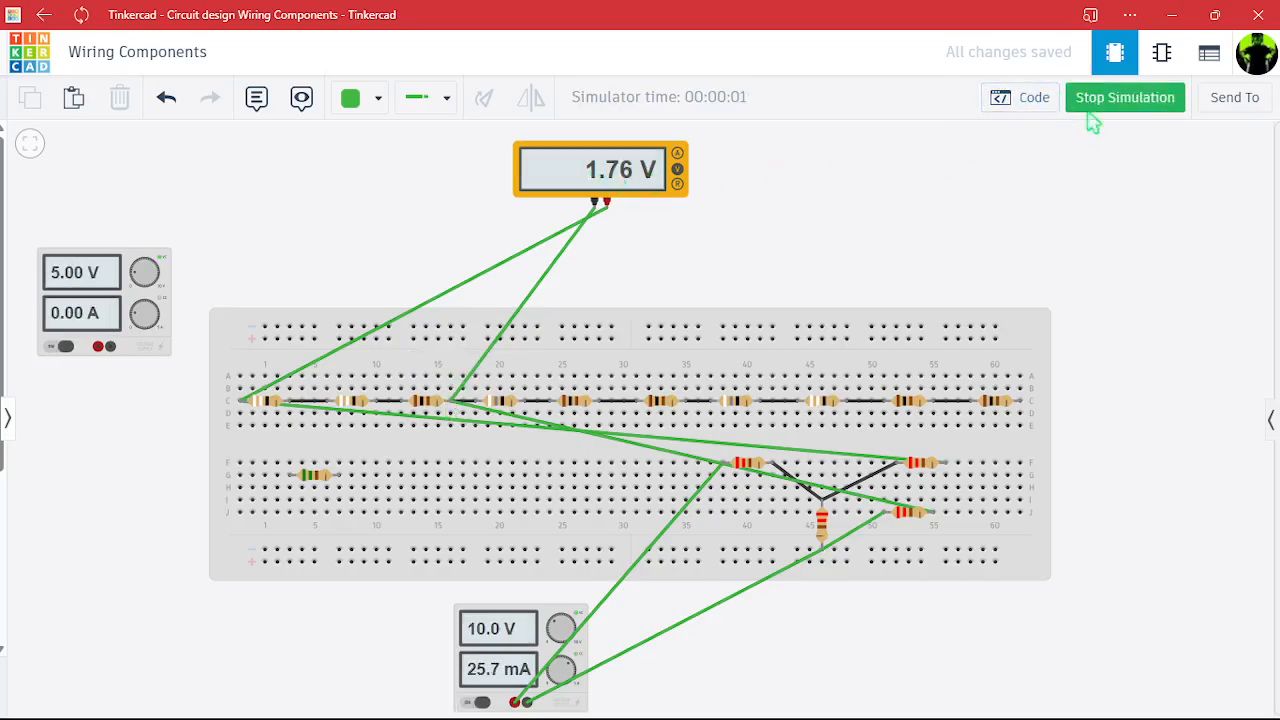
{"action": "left_click", "coordinate": [1092, 112]}
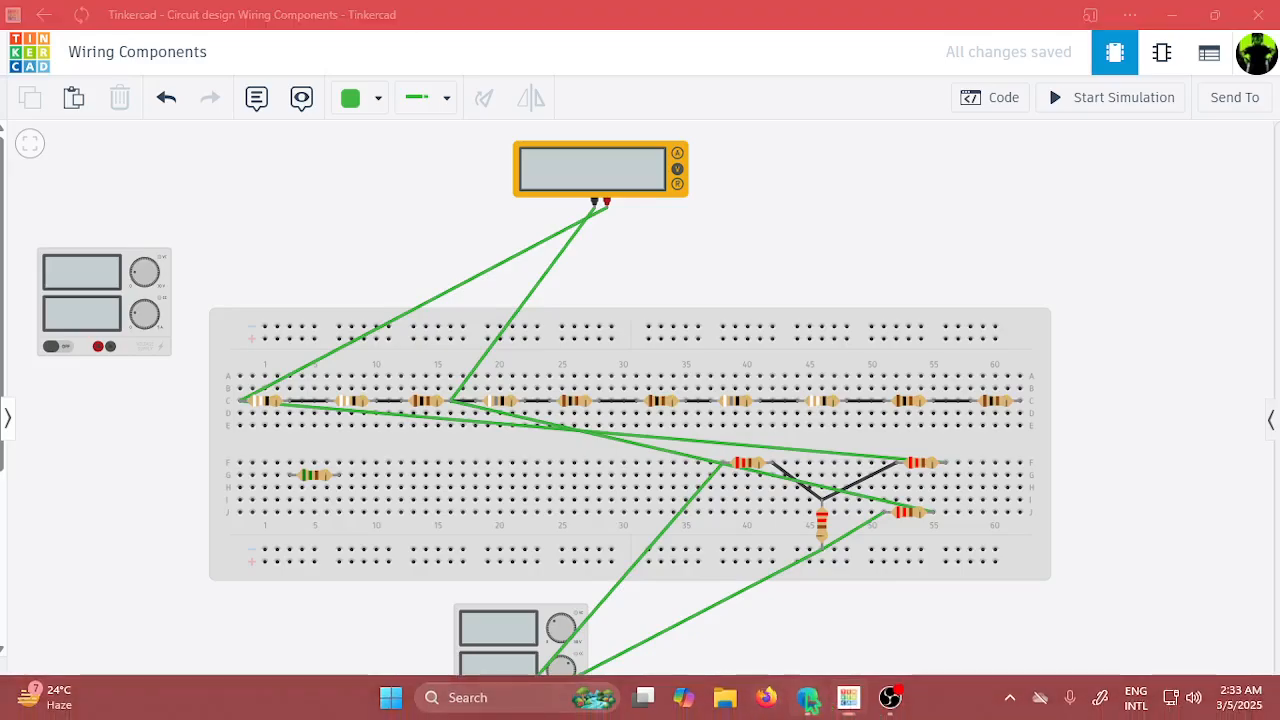
In the PDF's original-circuit Table 8.1, handwrite 1.76 as the 300 Ω voltage, write in the Rth = RL cell, and return to Tinkercad.
{"action": "left_click", "coordinate": [807, 697]}
{"action": "scroll", "coordinate": [684, 480], "scroll_direction": "down", "scroll_amount": 5}
{"action": "scroll", "coordinate": [680, 480], "scroll_direction": "up", "scroll_amount": 15}
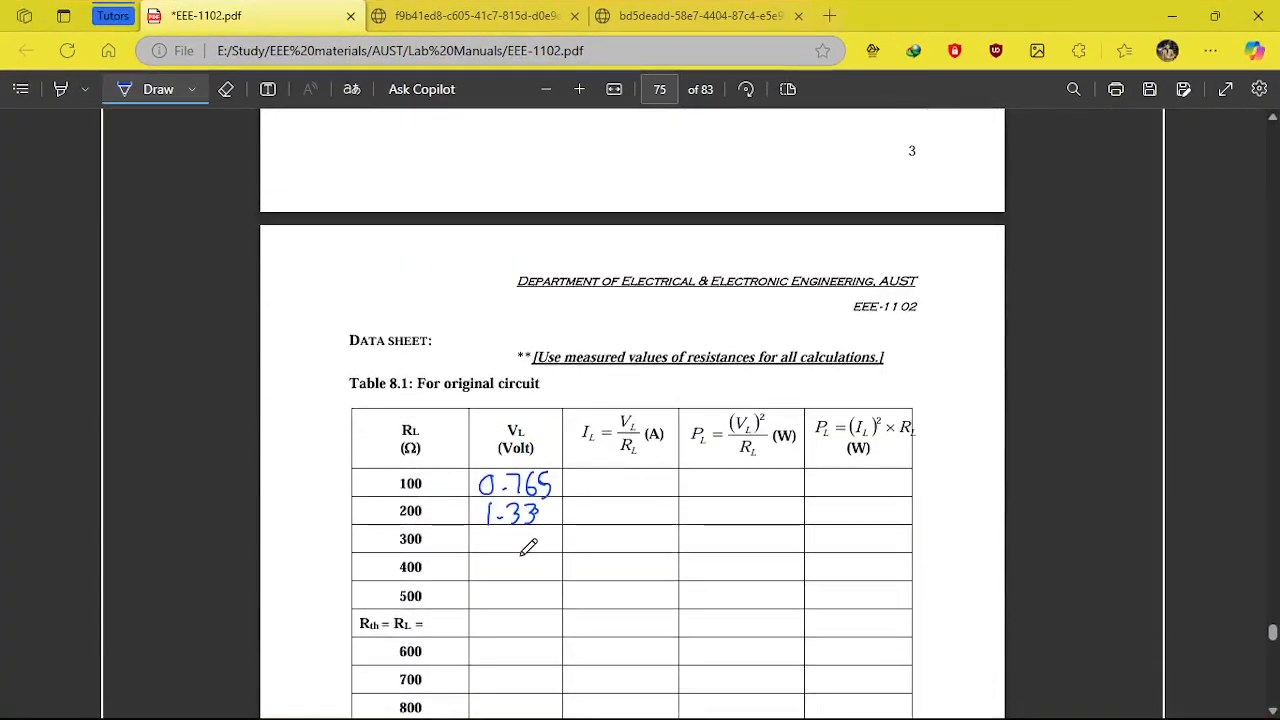
{"action": "scroll", "coordinate": [526, 543], "scroll_direction": "down", "scroll_amount": 1}
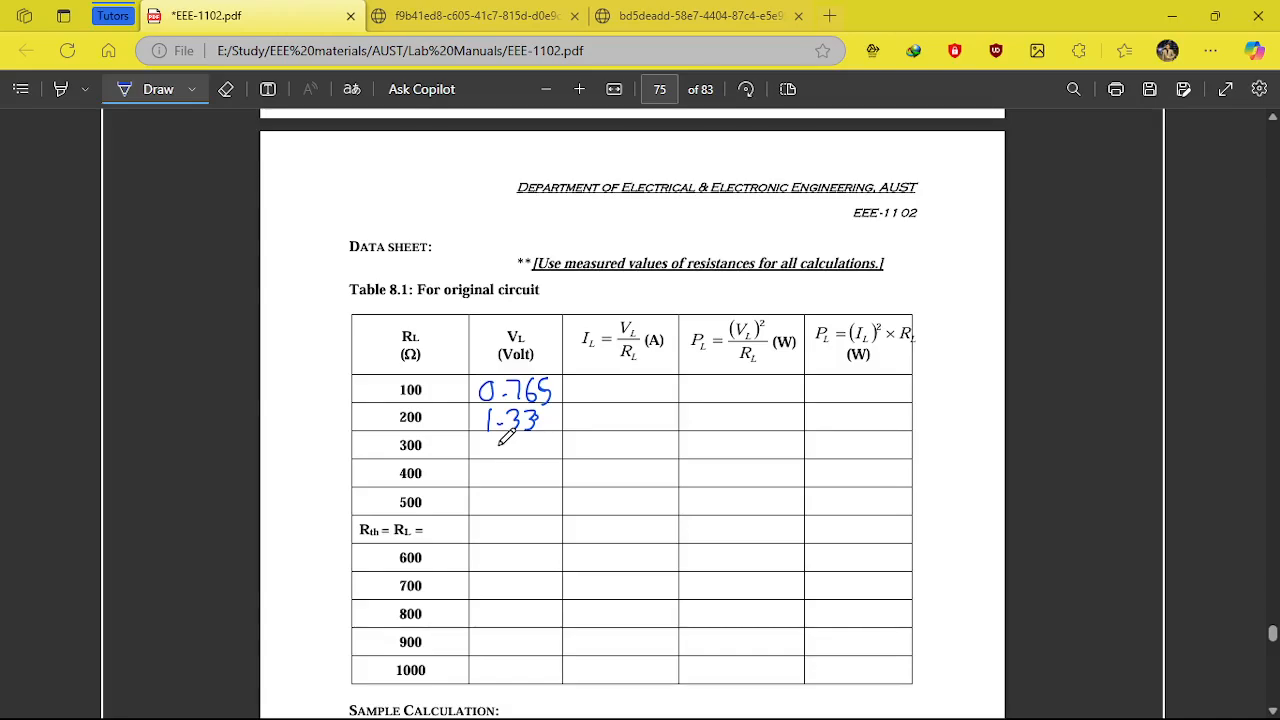
{"action": "left_click", "coordinate": [499, 450]}
{"action": "mouse_move", "coordinate": [490, 437]}
{"action": "left_mouse_down"}
{"action": "mouse_move", "coordinate": [491, 455]}
{"action": "mouse_move", "coordinate": [528, 452]}
{"action": "left_mouse_up"}
{"action": "mouse_move", "coordinate": [418, 521]}
{"action": "left_mouse_down"}
{"action": "mouse_move", "coordinate": [434, 522]}
{"action": "mouse_move", "coordinate": [421, 542]}
{"action": "mouse_move", "coordinate": [451, 534]}
{"action": "left_mouse_up"}
{"action": "left_click", "coordinate": [852, 700]}
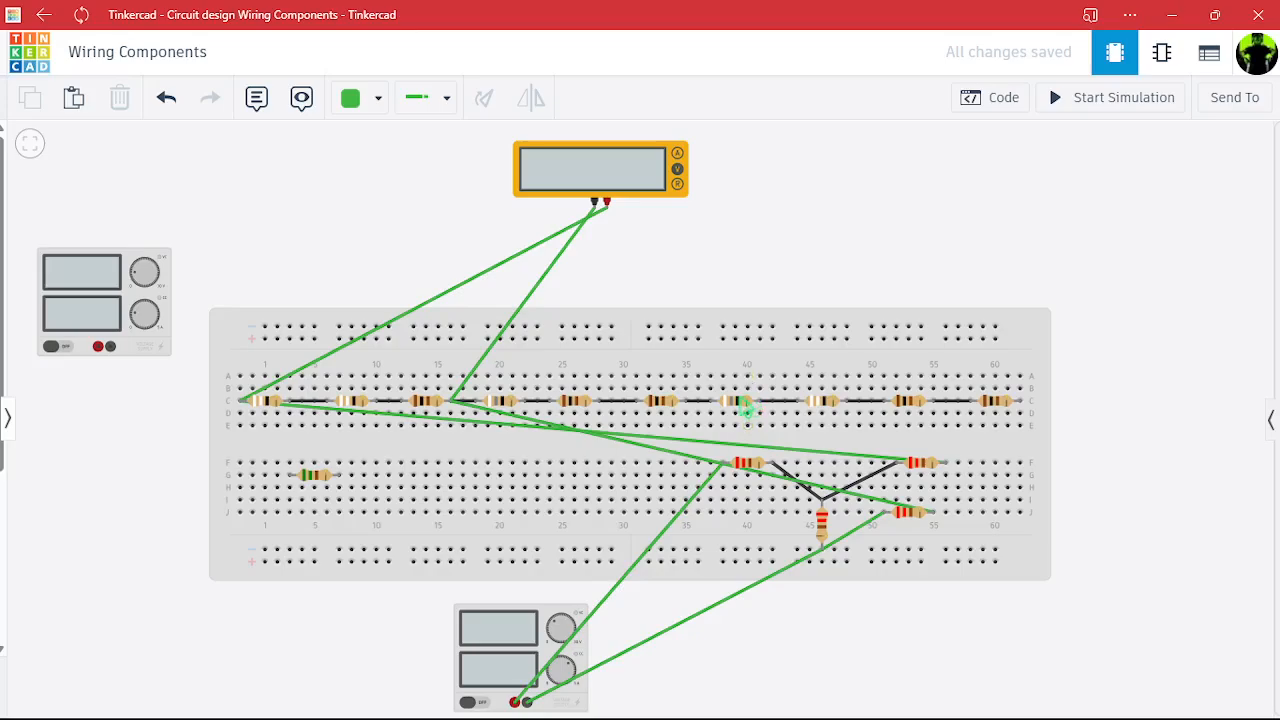
Delete both multimeter probe wires and both wires linking the load resistors to the original circuit's output.
{"action": "left_click", "coordinate": [537, 300]}
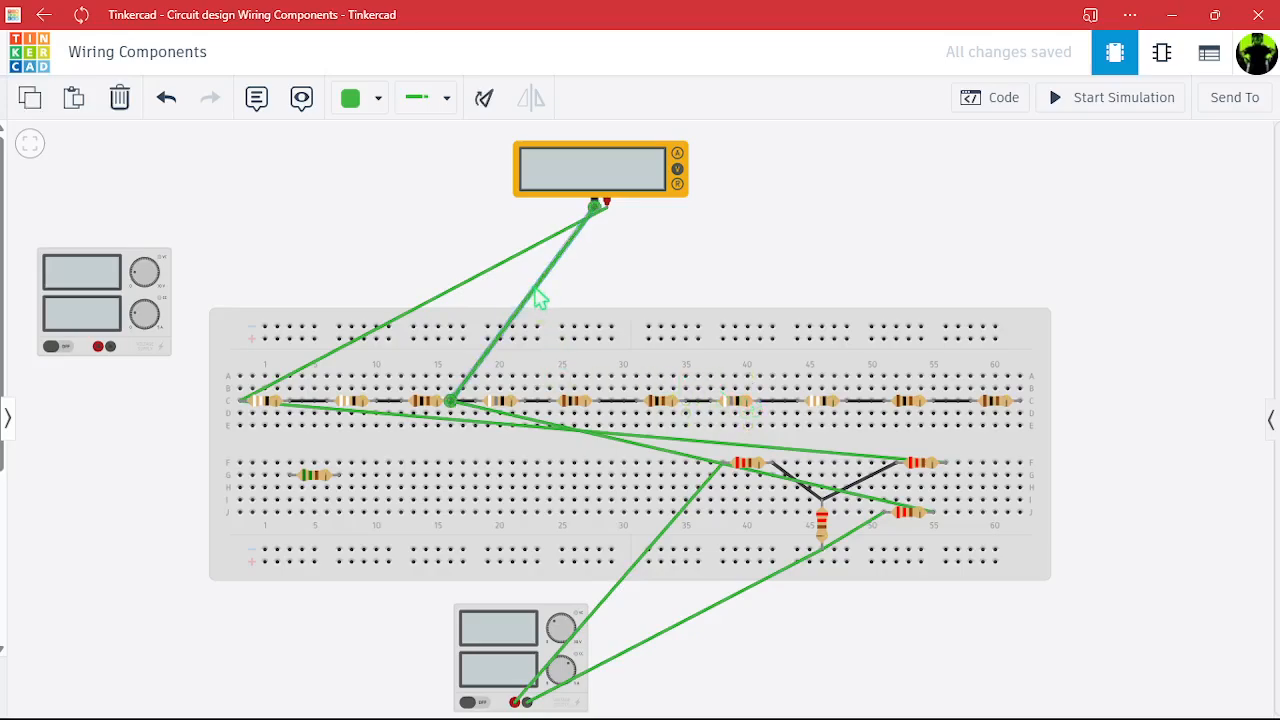
{"action": "key", "text": "Delete"}
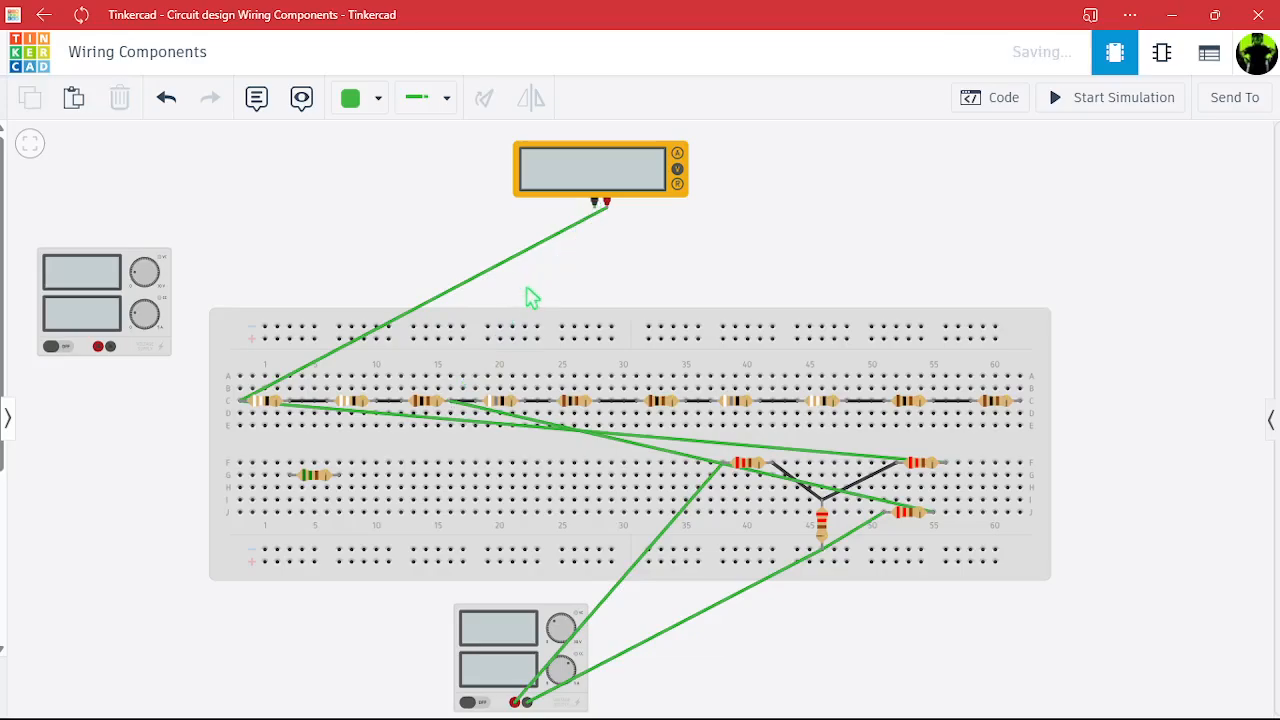
{"action": "left_click", "coordinate": [489, 271]}
{"action": "key", "text": "Delete"}
{"action": "left_click", "coordinate": [548, 429]}
{"action": "key", "text": "Delete"}
{"action": "left_click", "coordinate": [636, 445]}
{"action": "key", "text": "Delete"}
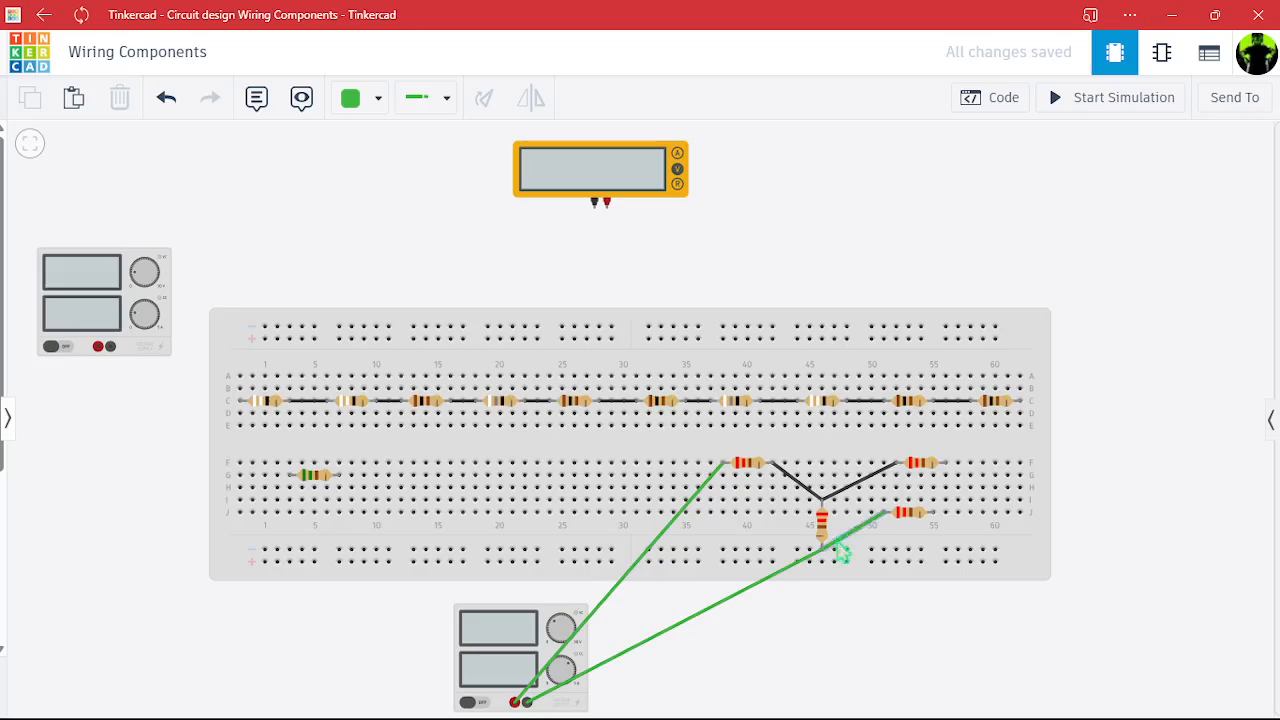
Delete the positive and negative wires between the 10 V supply and the original circuit.
{"action": "left_click", "coordinate": [672, 520]}
{"action": "key", "text": "Delete"}
{"action": "left_click", "coordinate": [738, 604]}
{"action": "key", "text": "Delete"}
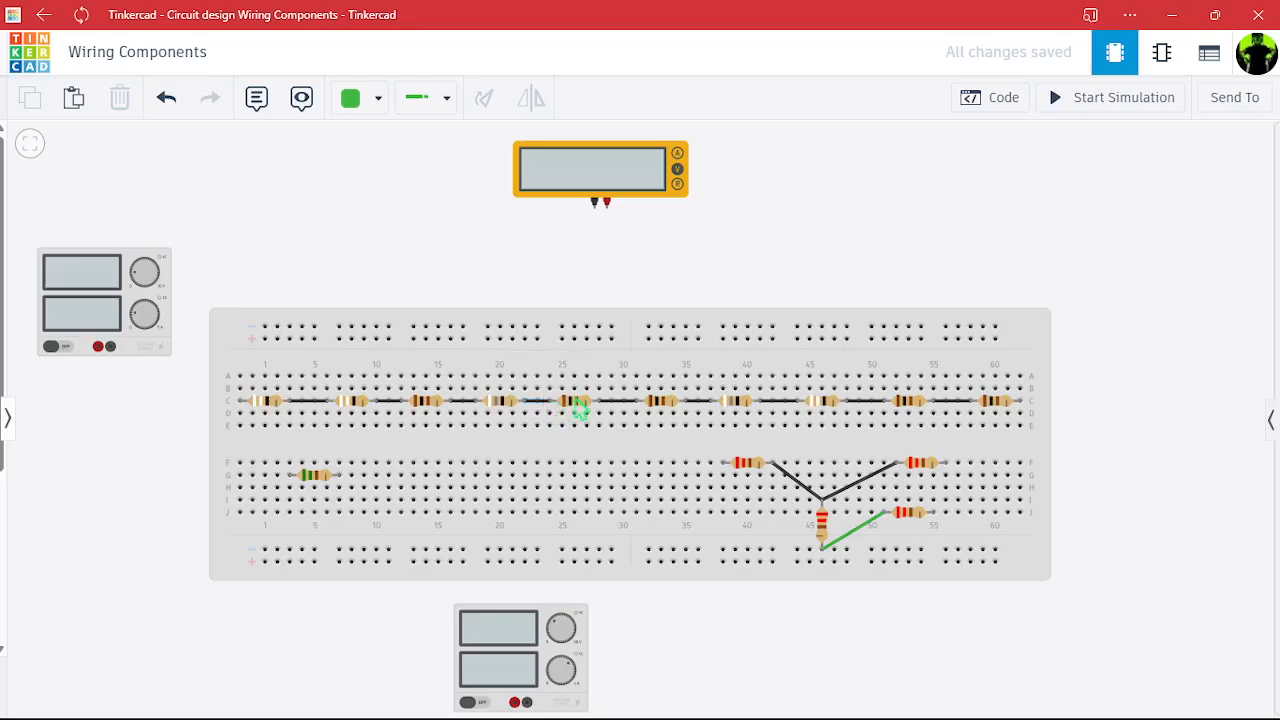
Check the resistance values of the sixth to tenth load resistors, comparing the seventh and eighth.
{"action": "left_click", "coordinate": [668, 412]}
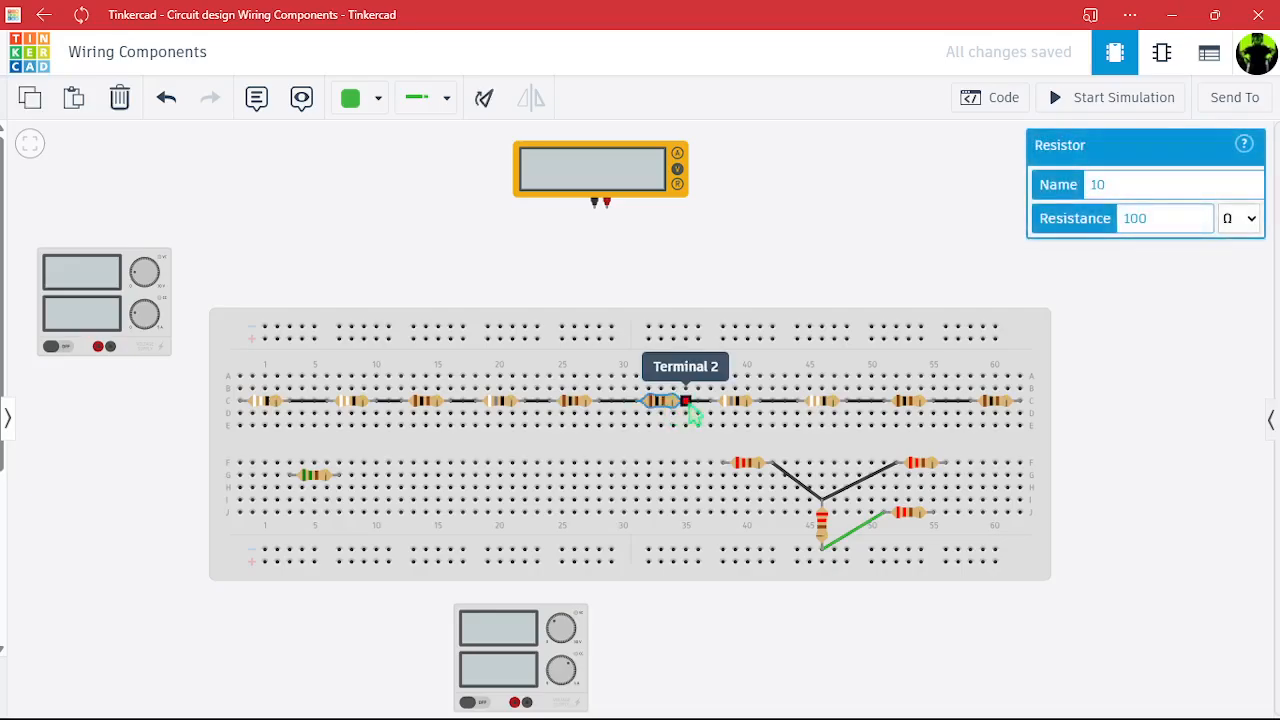
{"action": "left_click", "coordinate": [748, 414]}
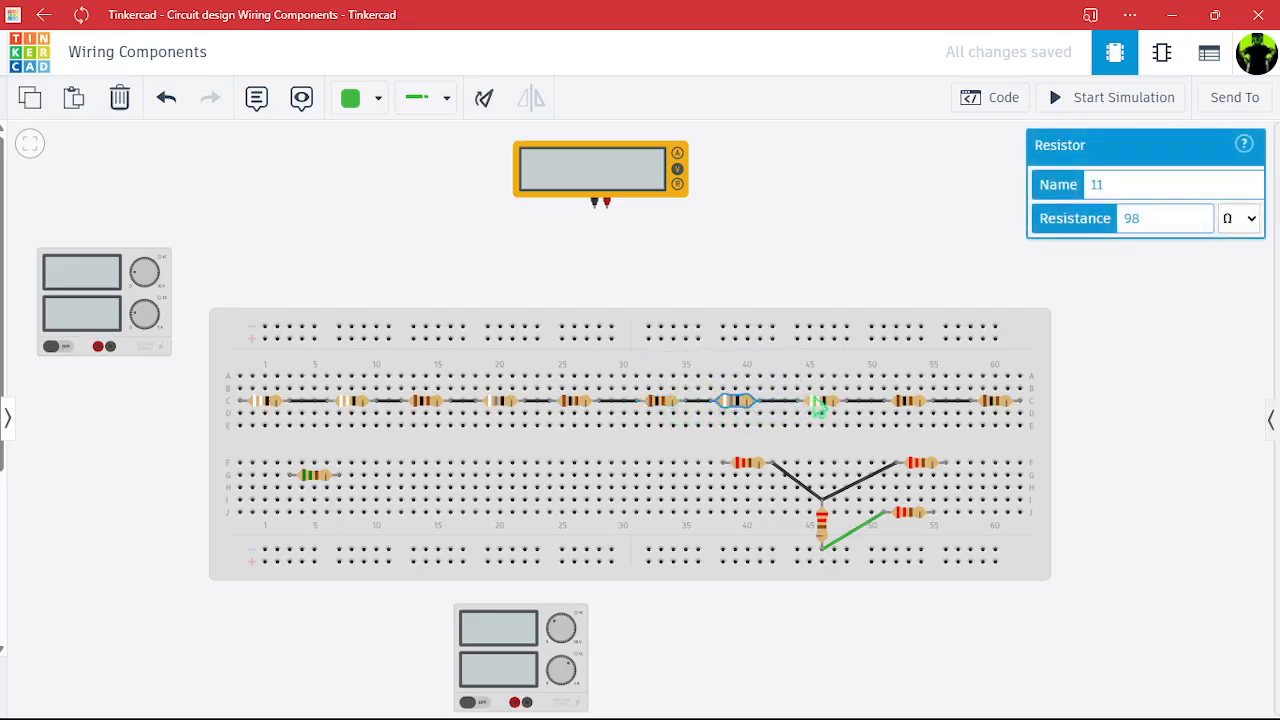
{"action": "left_click", "coordinate": [822, 408]}
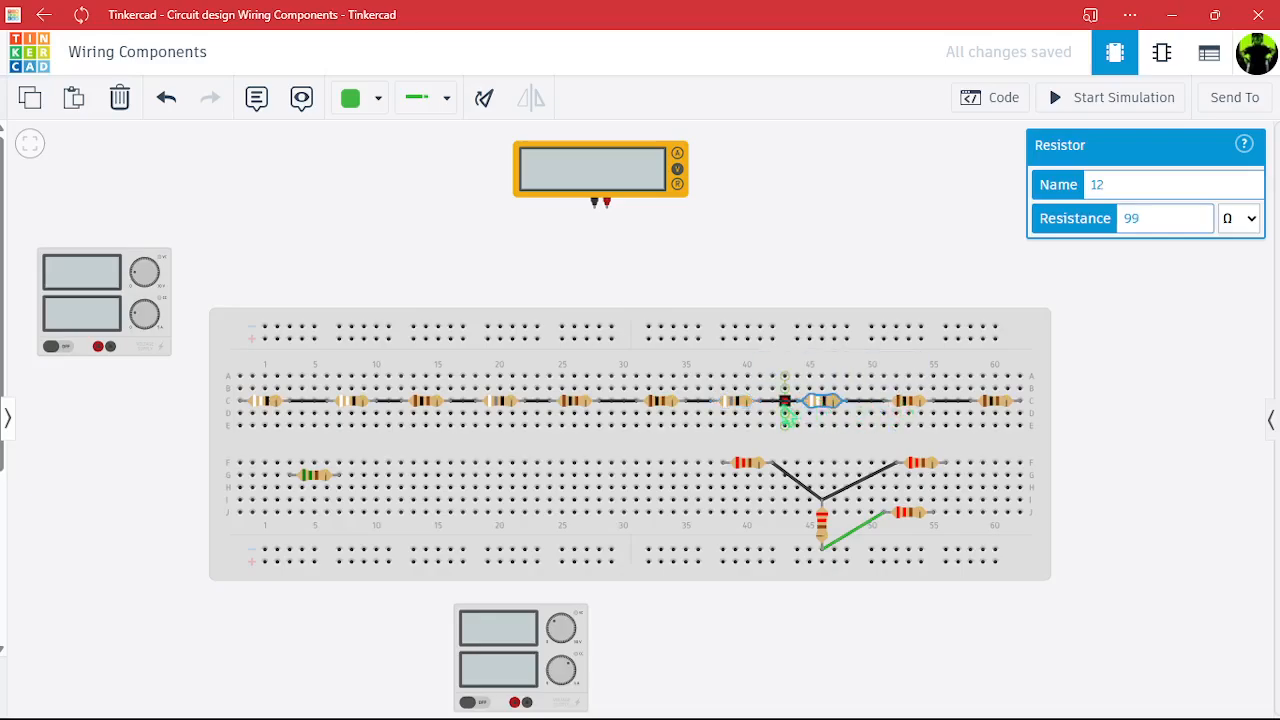
{"action": "left_click", "coordinate": [898, 406]}
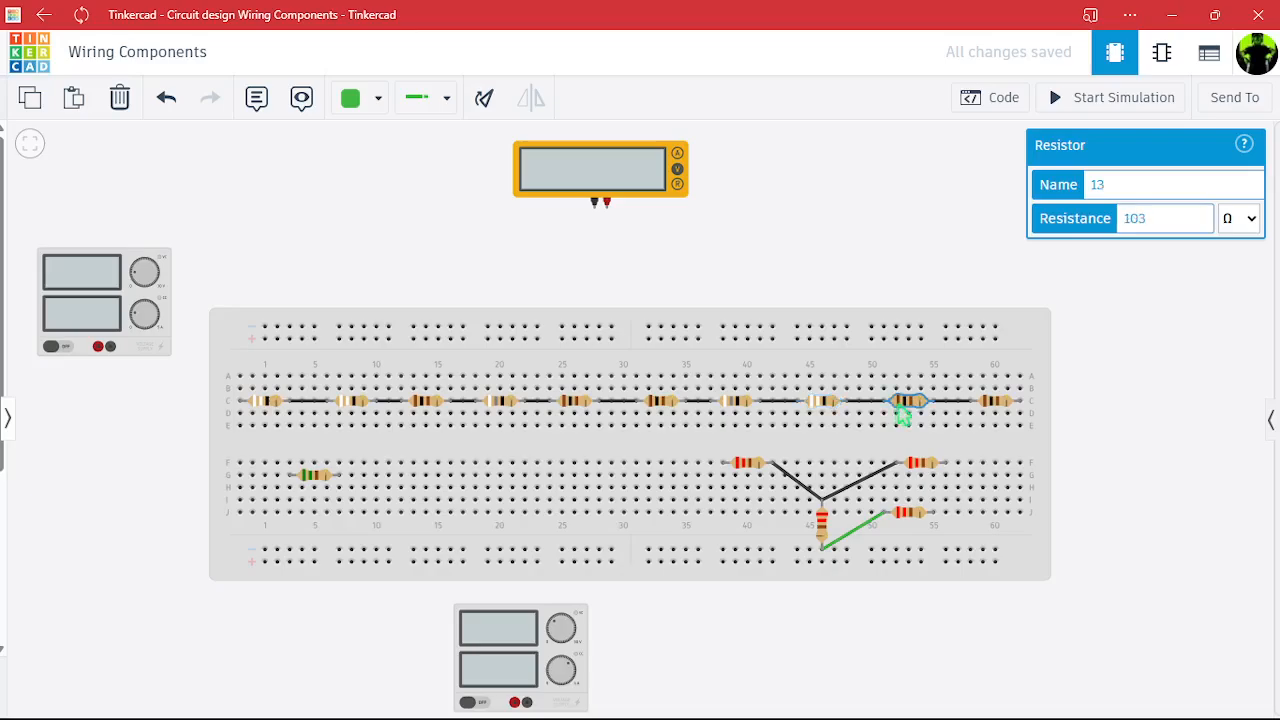
{"action": "left_click", "coordinate": [998, 406]}
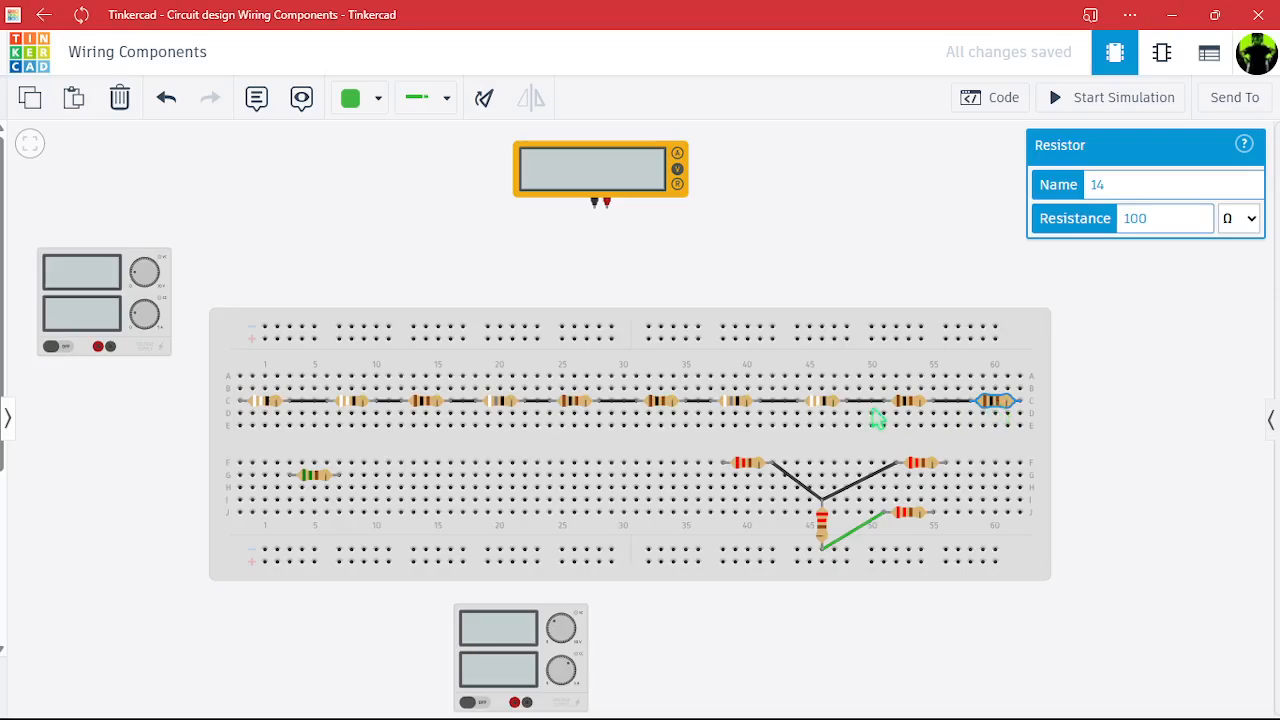
{"action": "left_click", "coordinate": [1138, 388]}
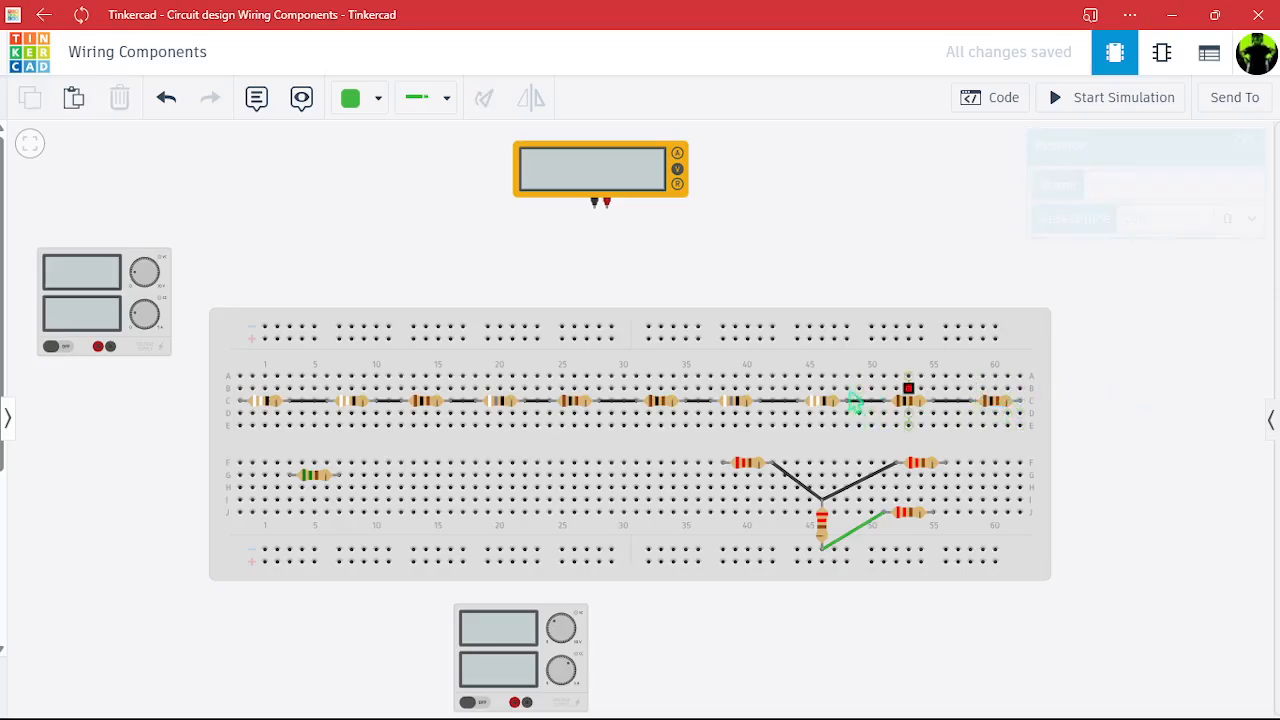
{"action": "left_click", "coordinate": [748, 408]}
{"action": "left_click", "coordinate": [810, 412]}
{"action": "left_click", "coordinate": [738, 412]}
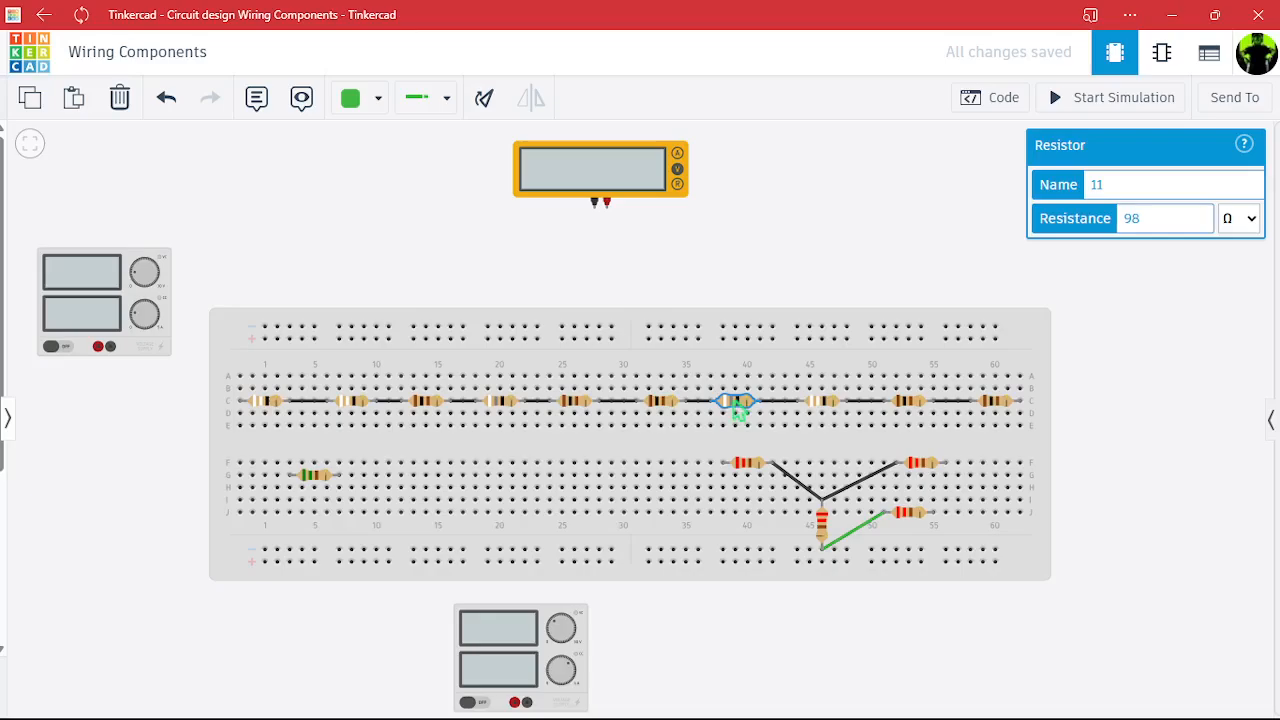
{"action": "mouse_move", "coordinate": [829, 418]}
{"action": "left_mouse_down"}
{"action": "mouse_move", "coordinate": [785, 428]}
{"action": "mouse_move", "coordinate": [826, 410]}
{"action": "left_mouse_up"}
{"action": "left_click", "coordinate": [1115, 430]}
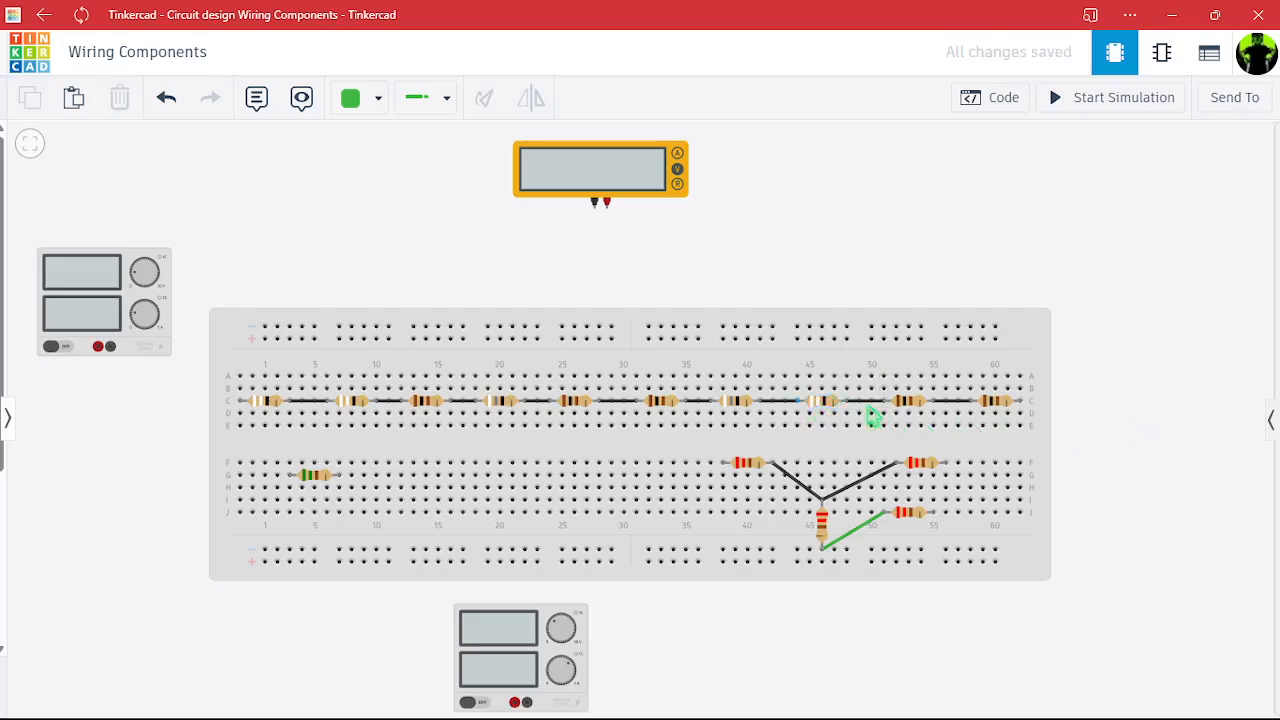
Remove the jumpers on both sides of the eighth load resistor and move it to row E, directly beneath the seventh in parallel.
{"action": "left_click", "coordinate": [785, 401]}
{"action": "left_click_drag", "start_coordinate": [826, 405], "coordinate": [740, 438]}
{"action": "scroll", "coordinate": [740, 438], "scroll_direction": "up", "scroll_amount": 2}
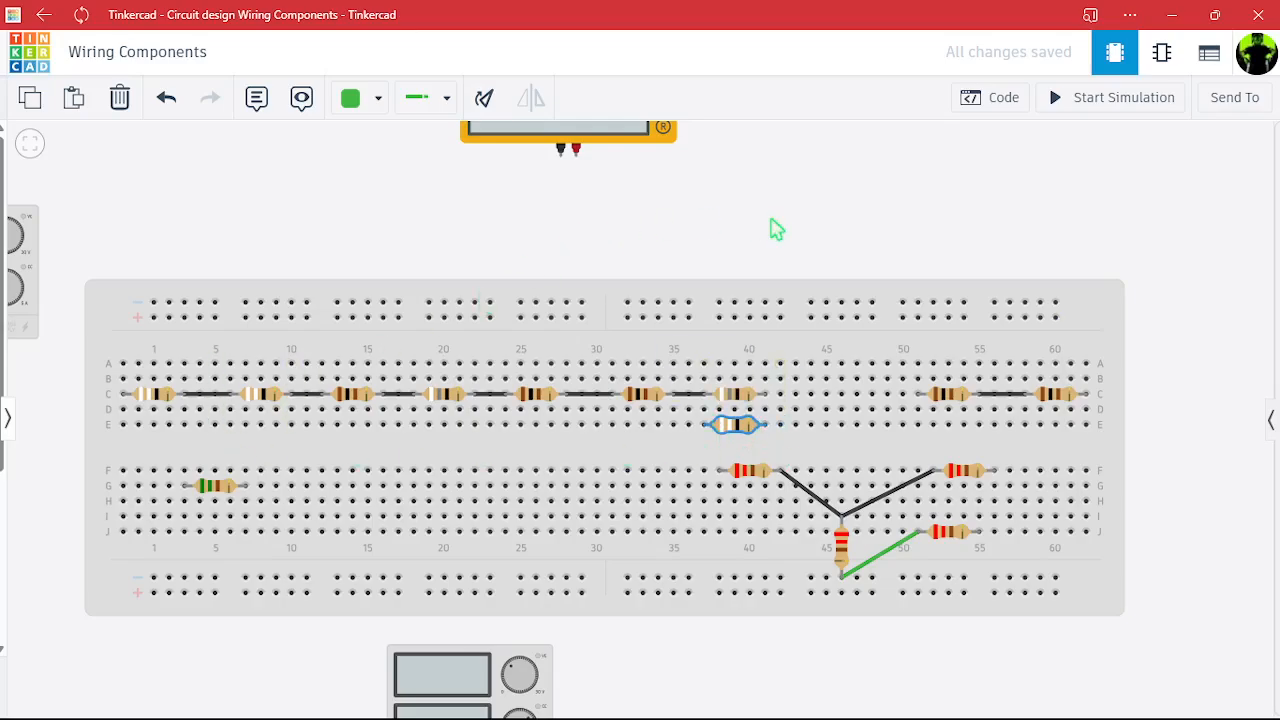
{"action": "scroll", "coordinate": [1006, 296], "scroll_direction": "down", "scroll_amount": 1}
{"action": "left_click_drag", "start_coordinate": [871, 237], "coordinate": [837, 260]}
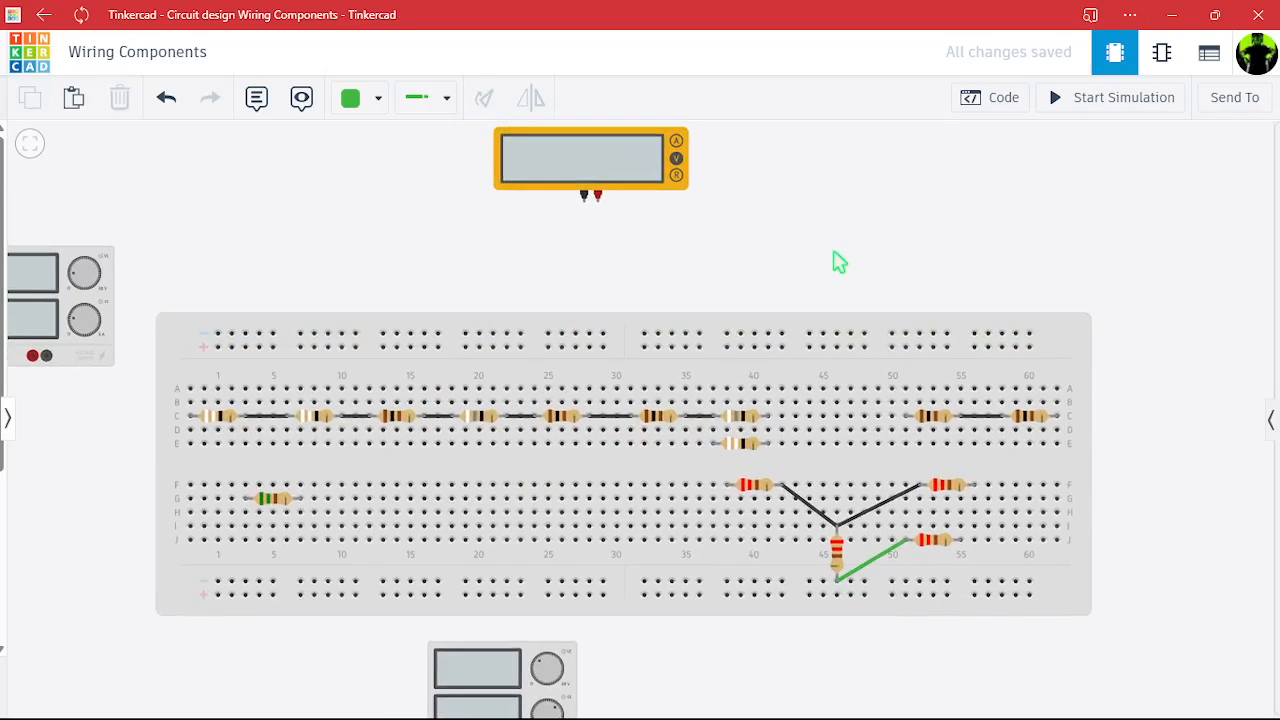
Wire the multimeter's positive probe to the first load resistor's first terminal and its negative probe to the moved eighth resistor's far terminal.
{"action": "left_click", "coordinate": [598, 212]}
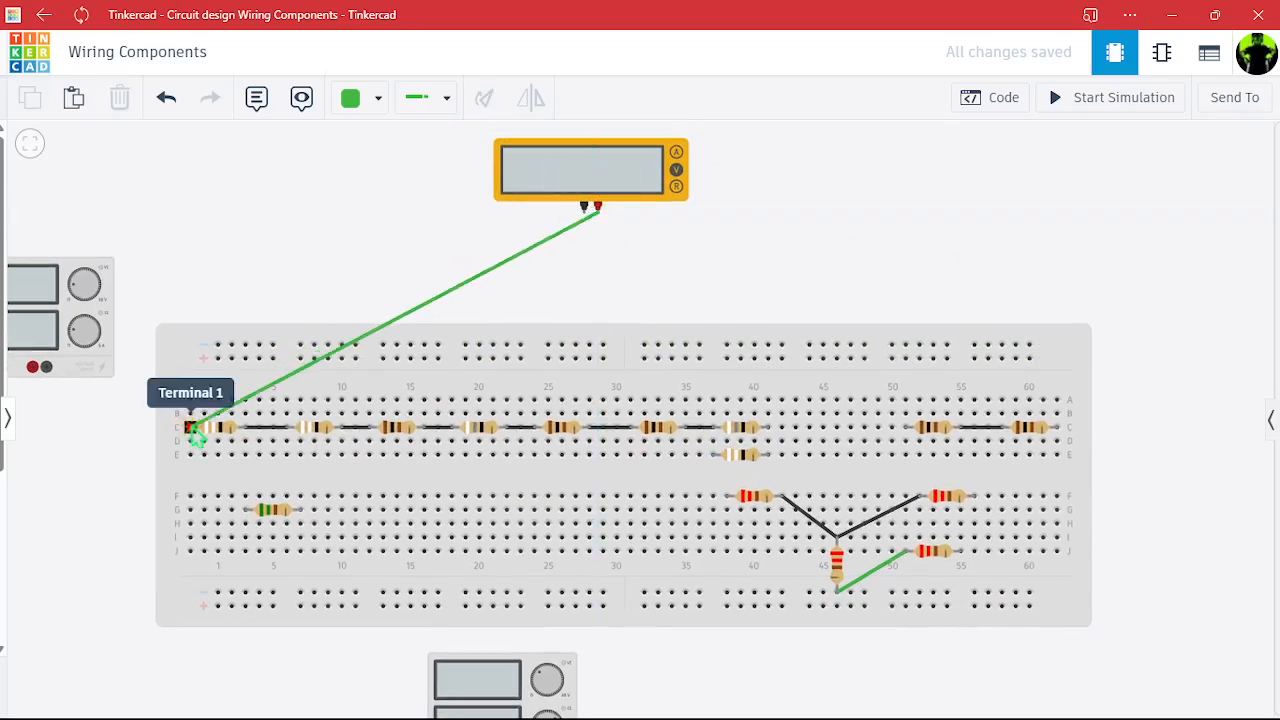
{"action": "left_click", "coordinate": [190, 427]}
{"action": "left_click", "coordinate": [585, 208]}
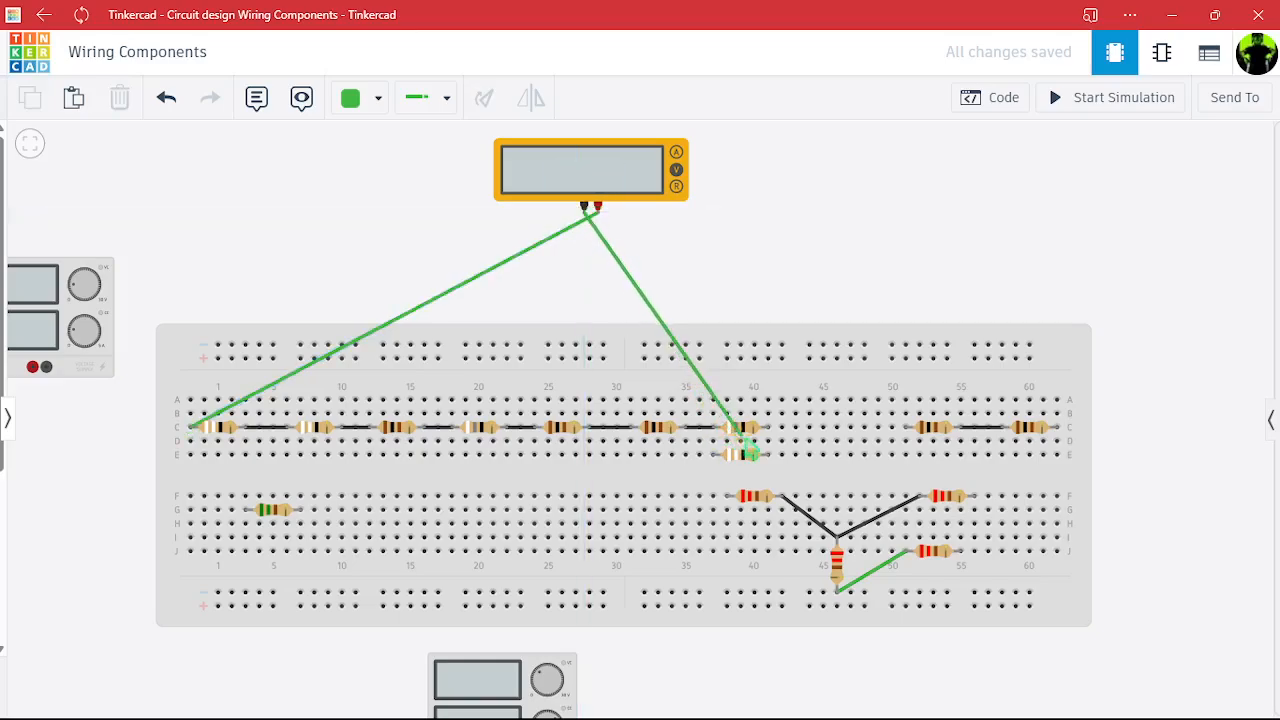
{"action": "left_click", "coordinate": [768, 455]}
{"action": "left_click", "coordinate": [655, 186]}
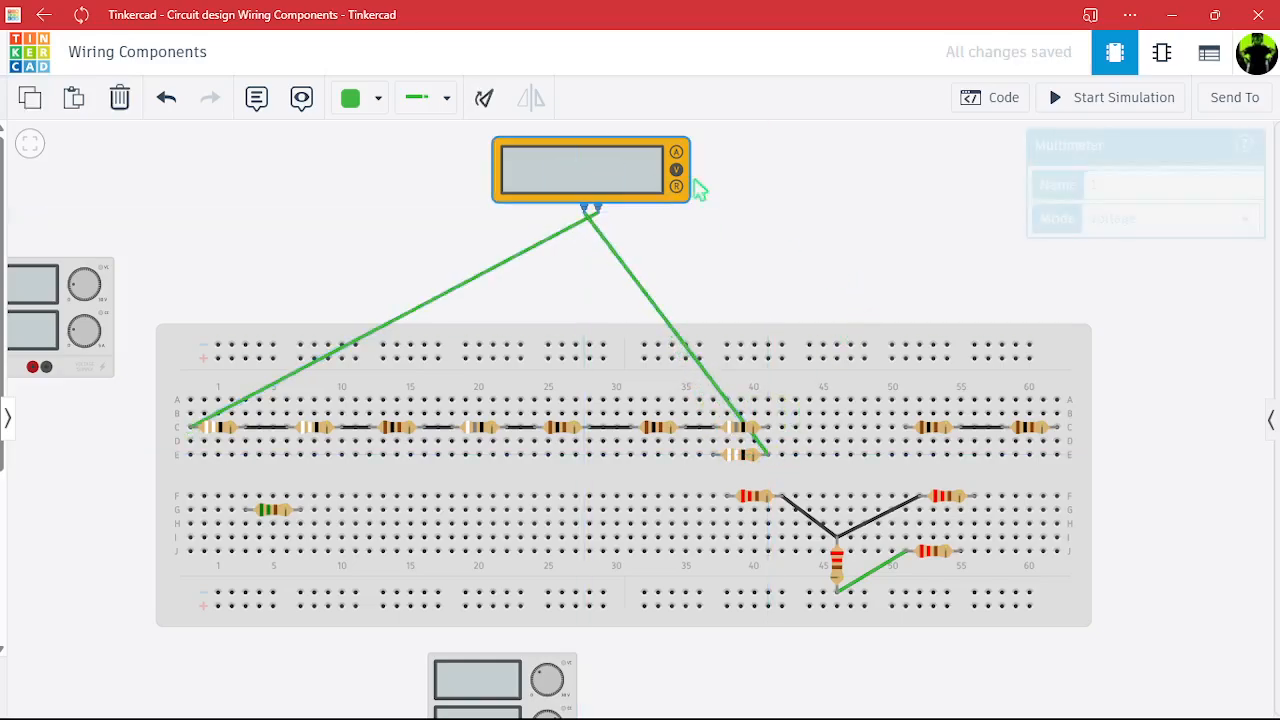
Set the multimeter to Resistance mode and simulate to measure the load resistor chain's total resistance.
{"action": "left_click", "coordinate": [1130, 218]}
{"action": "left_click", "coordinate": [1139, 304]}
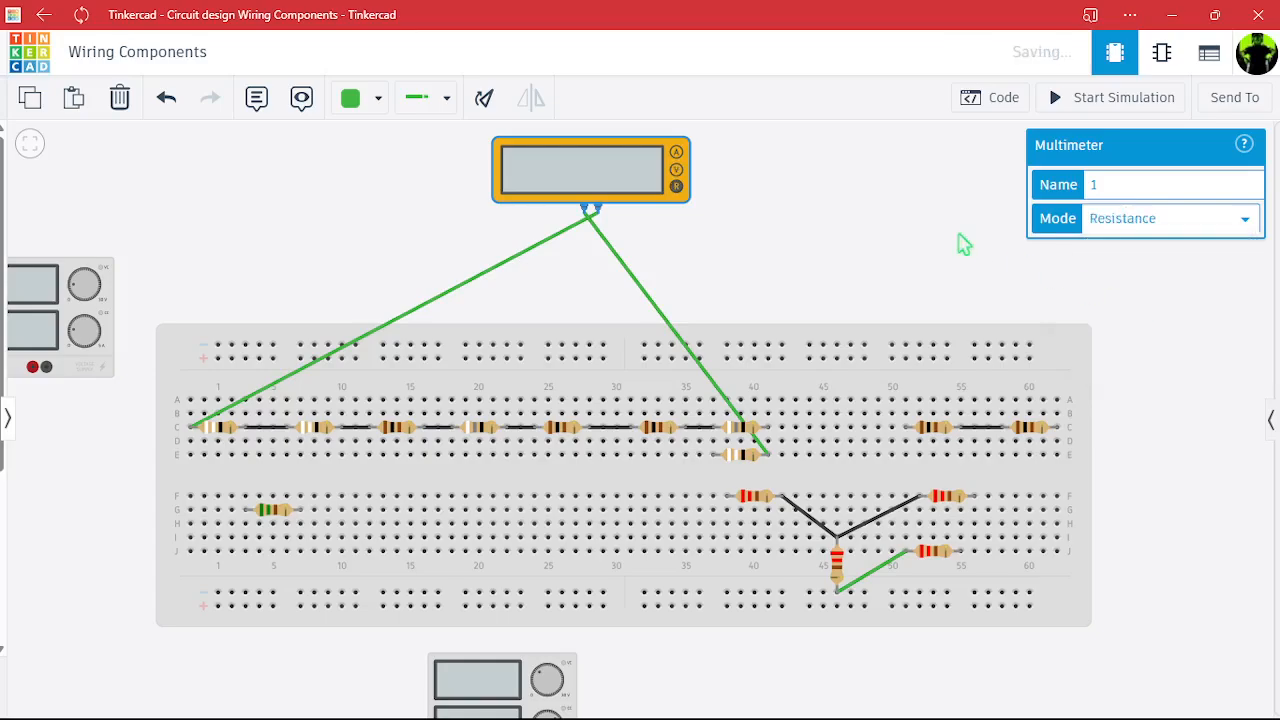
{"action": "left_click", "coordinate": [978, 247]}
{"action": "left_click", "coordinate": [1055, 100]}
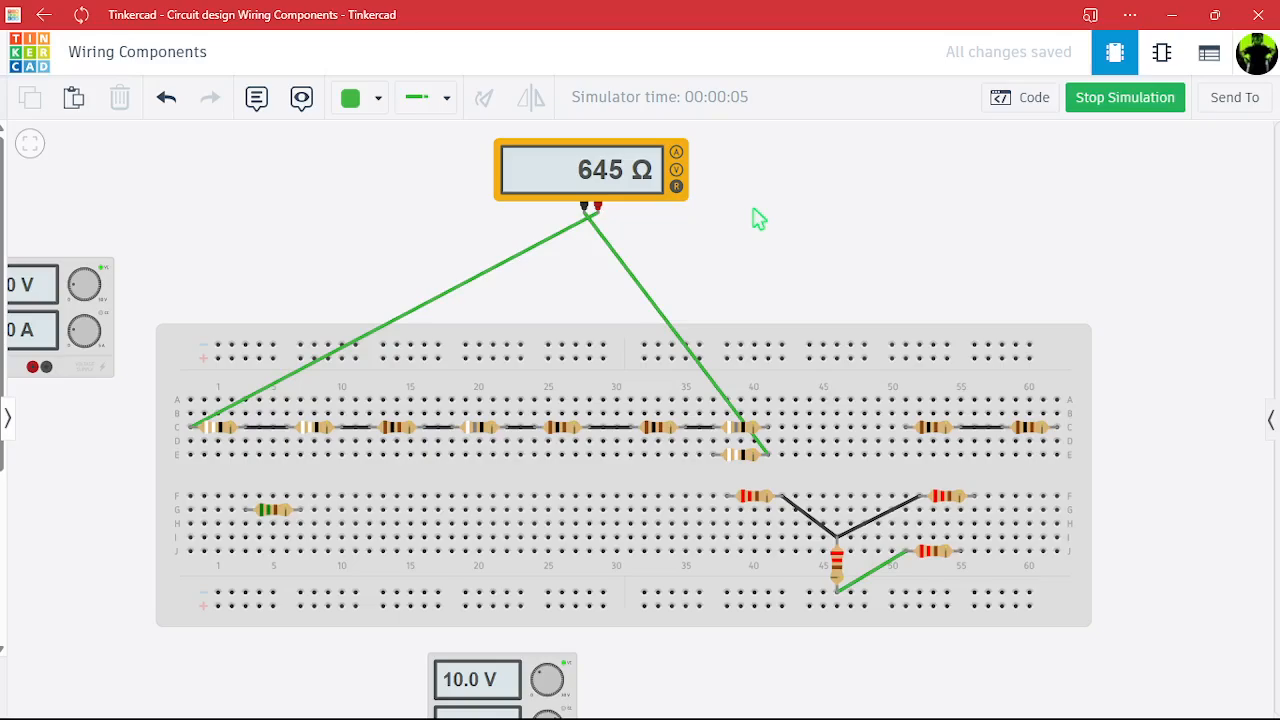
{"action": "left_click", "coordinate": [1146, 108]}
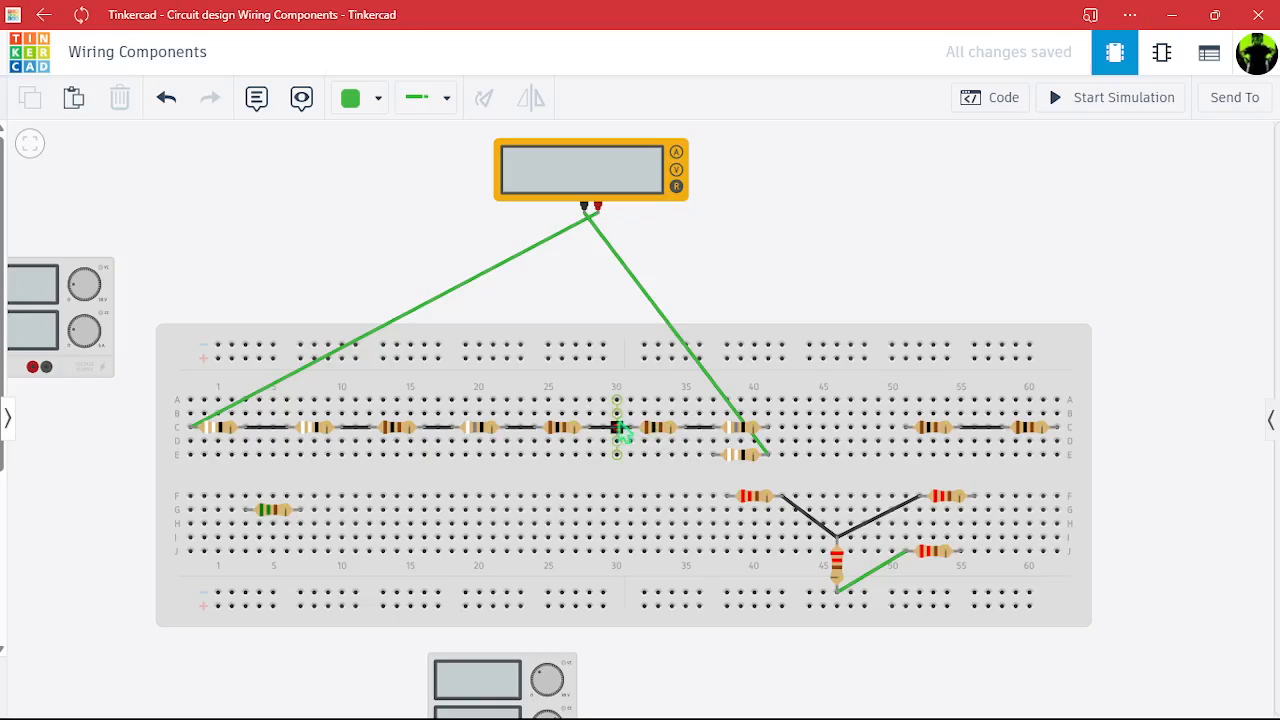
Remove the jumpers on both sides of the sixth, 100 Ω load resistor and move it out of the chain to the breadboard's upper rail.
{"action": "left_click", "coordinate": [658, 430]}
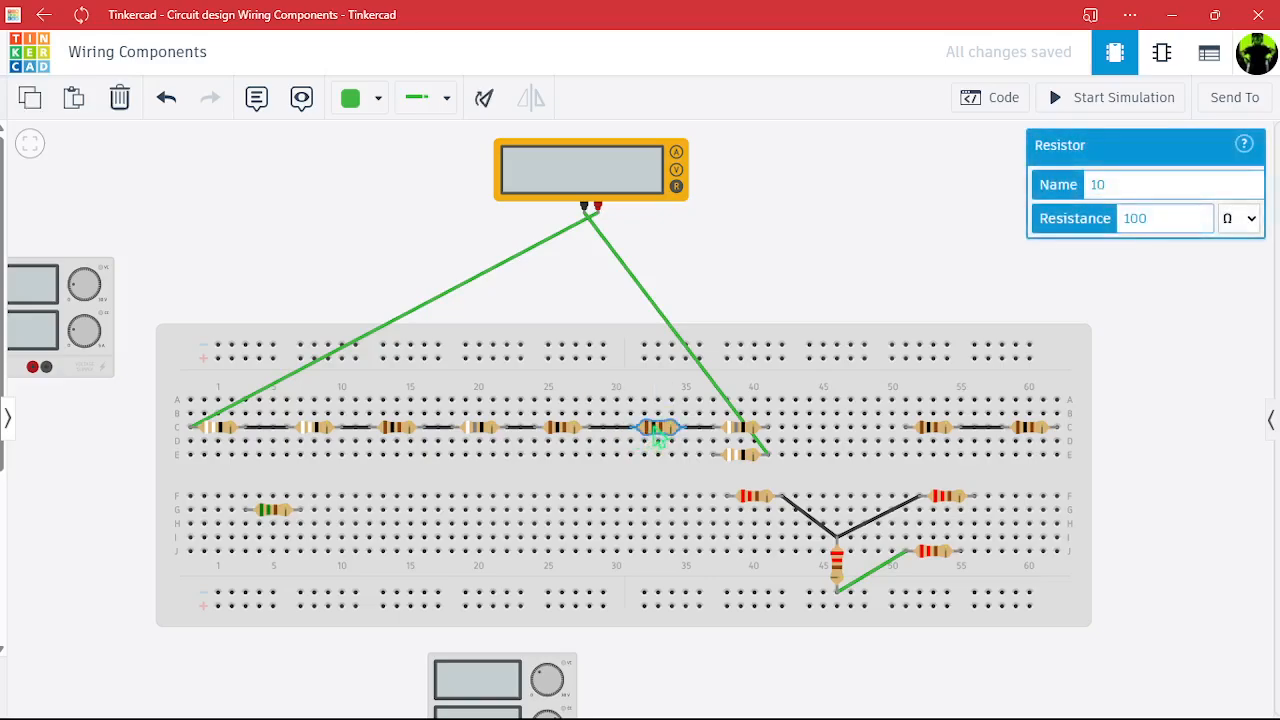
{"action": "left_click", "coordinate": [604, 429]}
{"action": "key", "text": "Delete"}
{"action": "left_click", "coordinate": [706, 430]}
{"action": "key", "text": "Delete"}
{"action": "left_click_drag", "start_coordinate": [658, 430], "coordinate": [846, 362]}
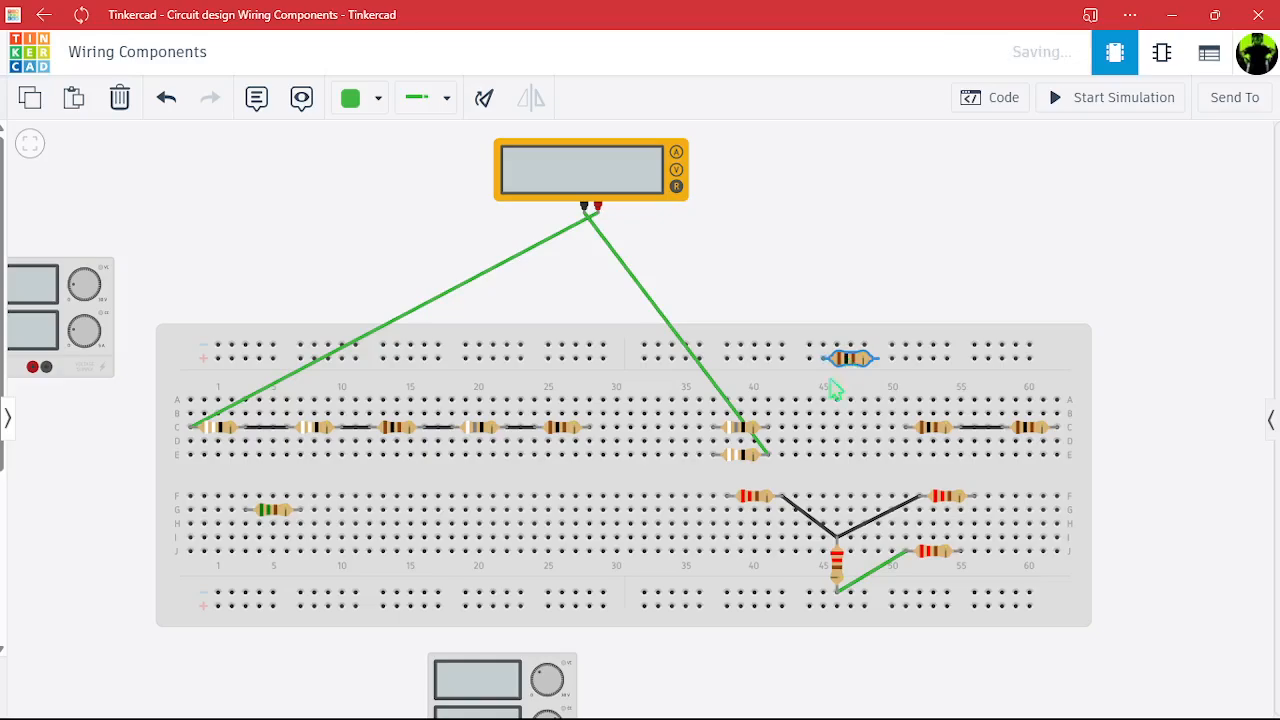
Delete the negative probe wire and move the two parallel load resistors along rows C and E to directly follow the fifth resistor.
{"action": "left_click", "coordinate": [765, 451]}
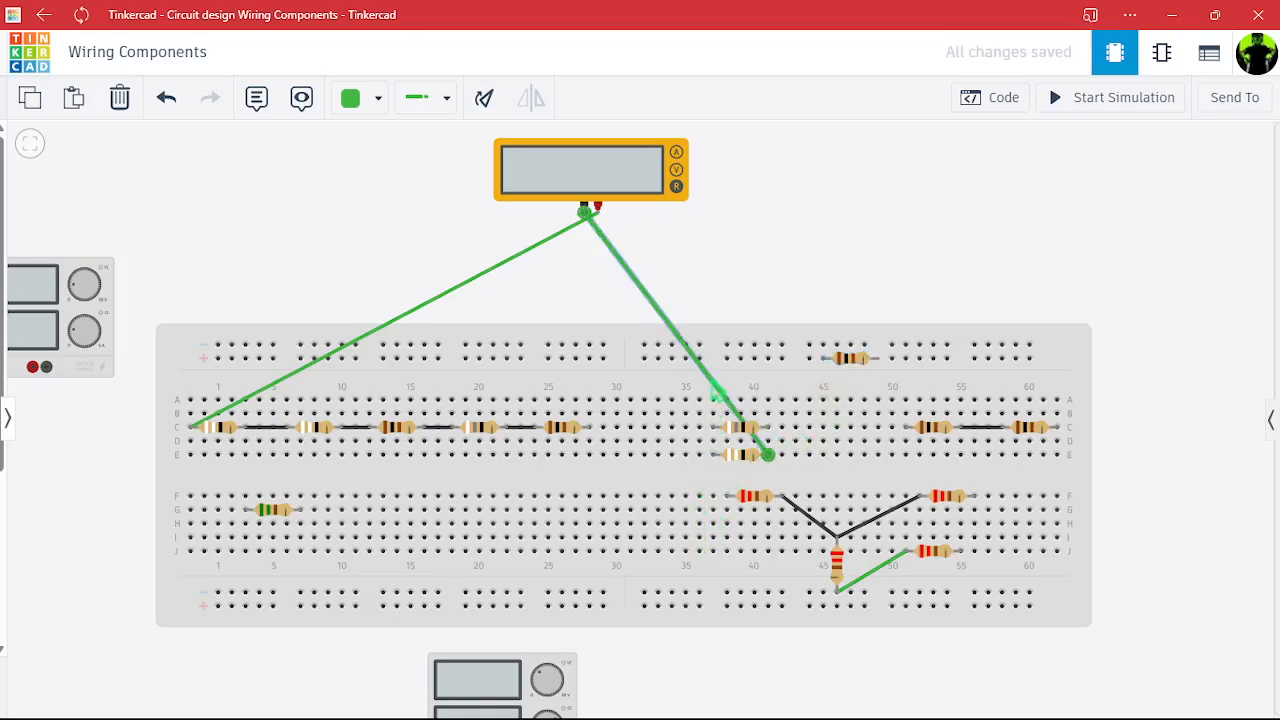
{"action": "key", "text": "Delete"}
{"action": "left_click", "coordinate": [714, 437]}
{"action": "left_click_drag", "start_coordinate": [714, 437], "coordinate": [594, 437]}
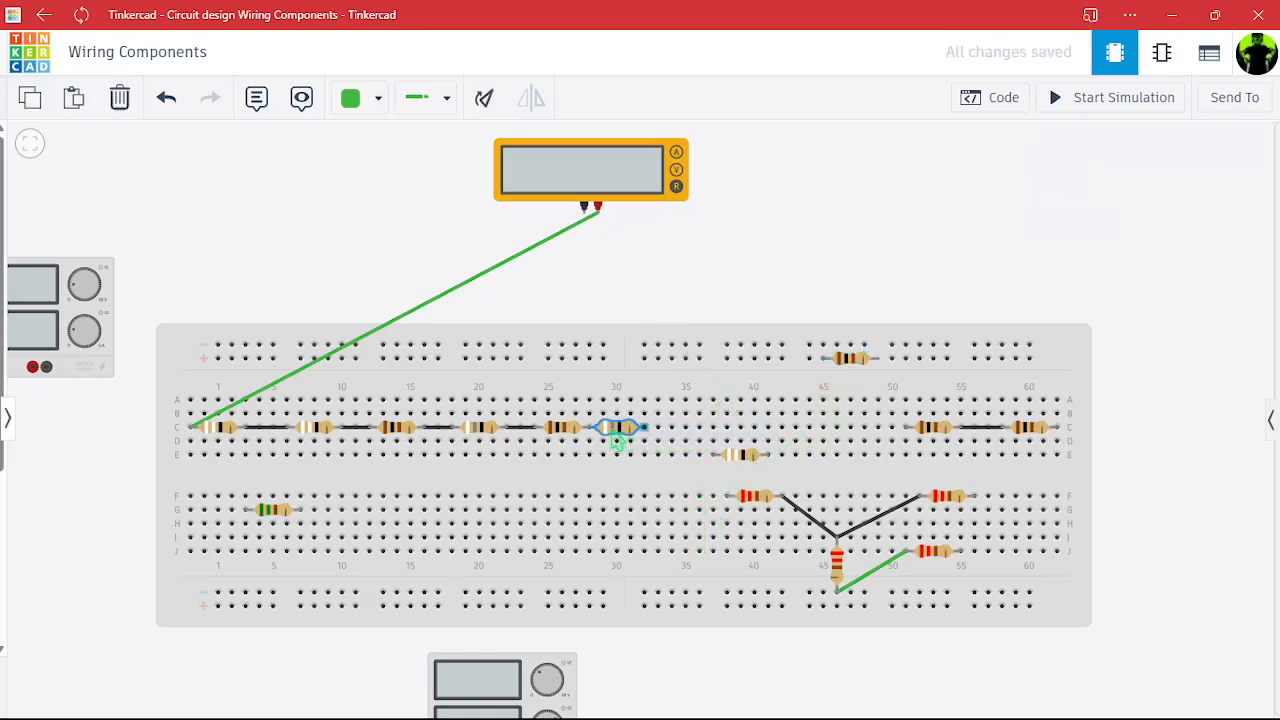
{"action": "left_click", "coordinate": [672, 477]}
{"action": "left_click_drag", "start_coordinate": [757, 462], "coordinate": [624, 462]}
{"action": "left_click", "coordinate": [651, 486]}
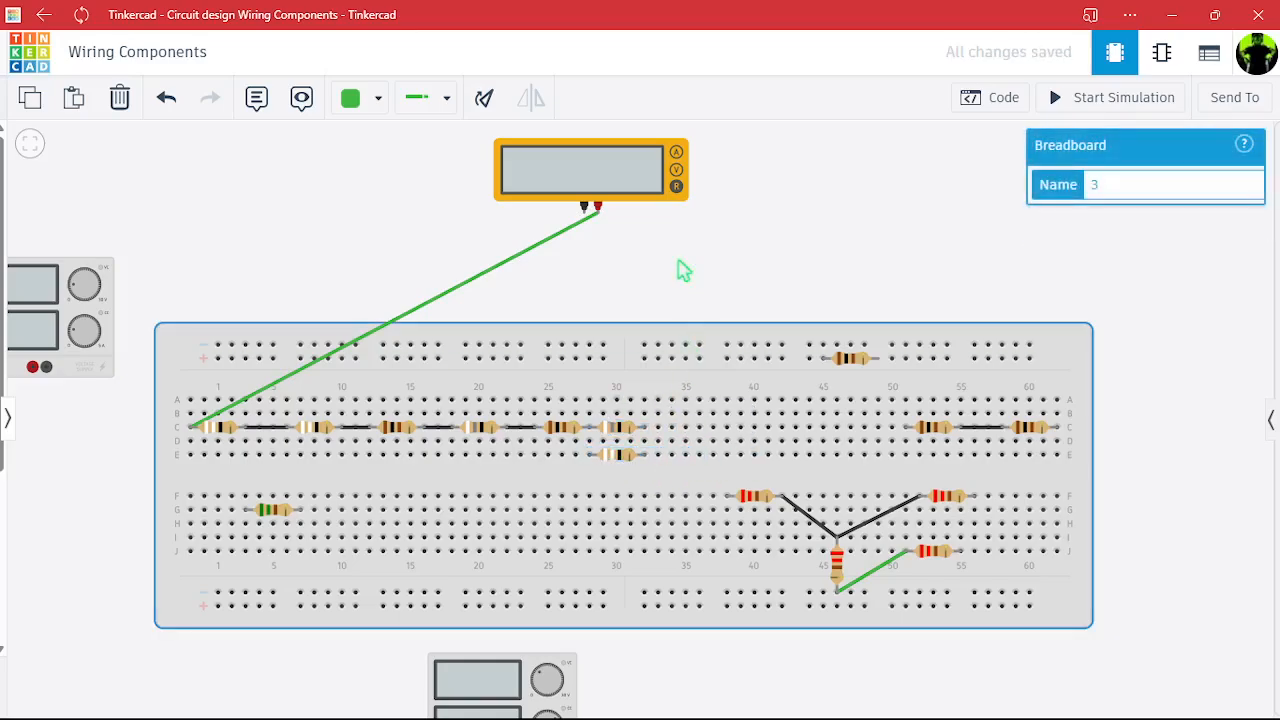
Wire the multimeter's negative probe to the row E parallel resistor's Terminal 2 and simulate to measure the load resistance.
{"action": "left_click", "coordinate": [585, 214]}
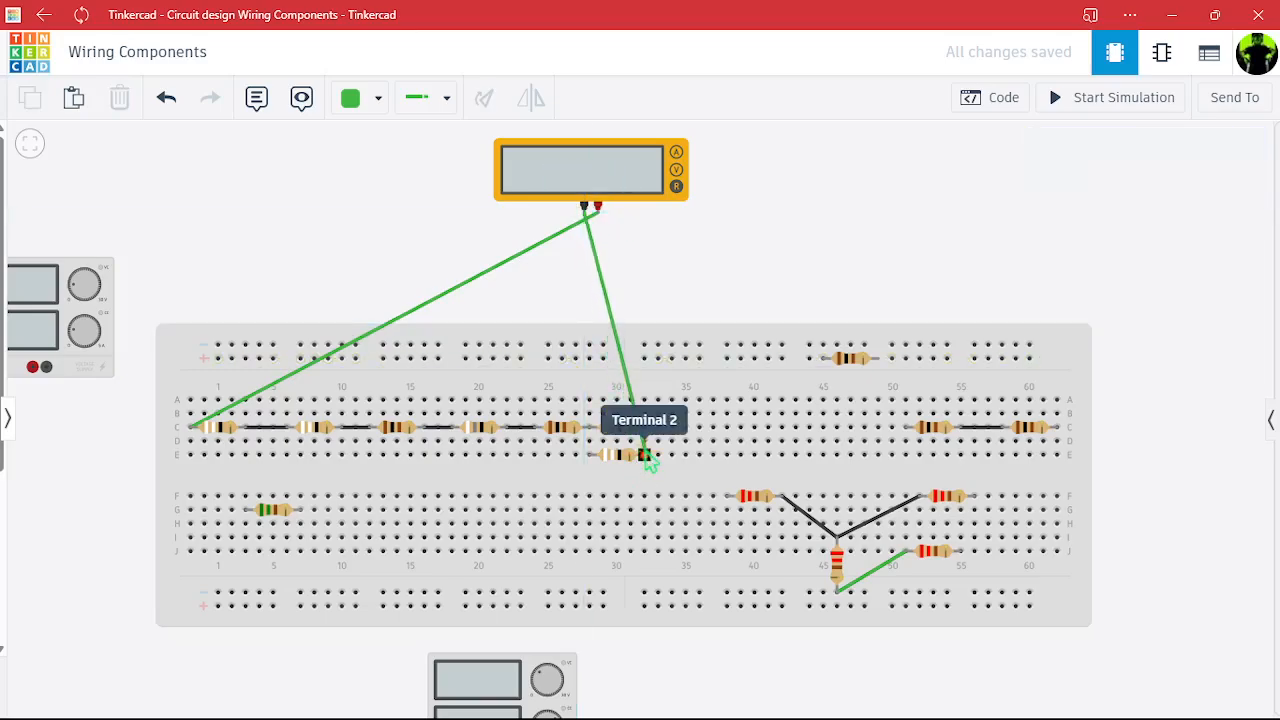
{"action": "left_click", "coordinate": [645, 455]}
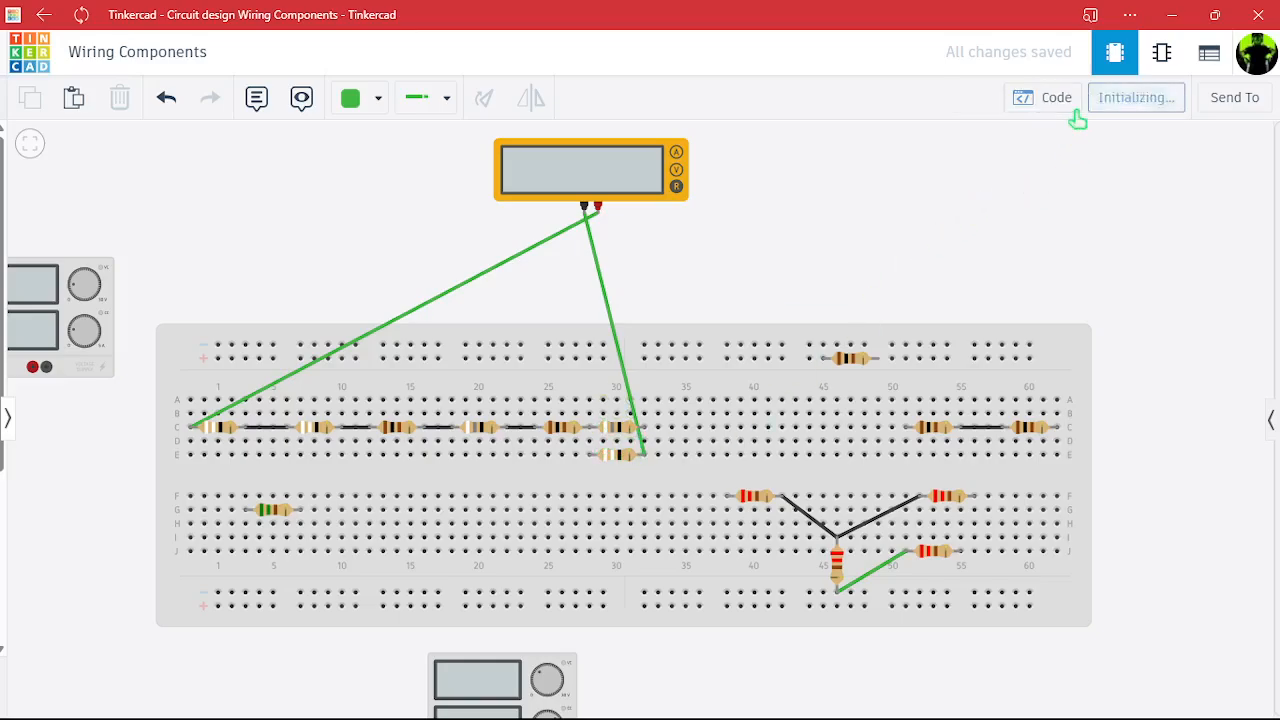
{"action": "left_click", "coordinate": [1080, 104]}
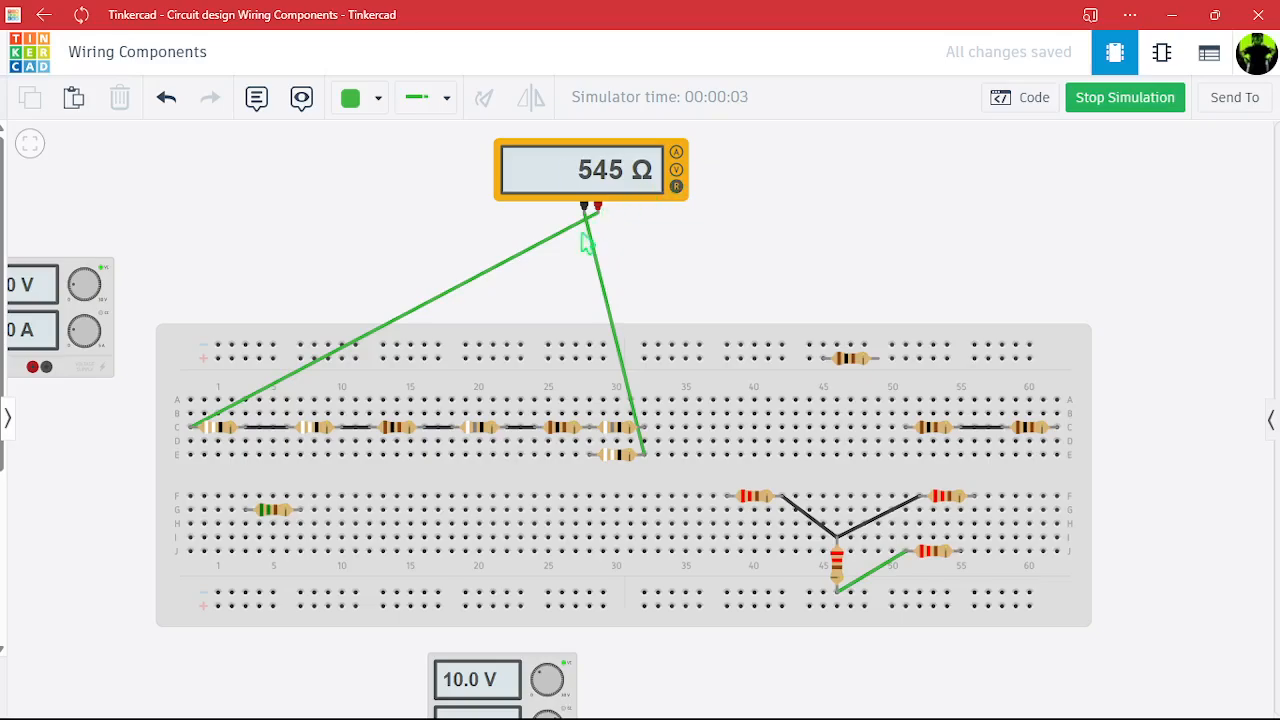
Delete both wires between the multimeter probes and the load resistors.
{"action": "left_click", "coordinate": [609, 315]}
{"action": "key", "text": "Delete"}
{"action": "left_click", "coordinate": [511, 259]}
{"action": "key", "text": "Delete"}
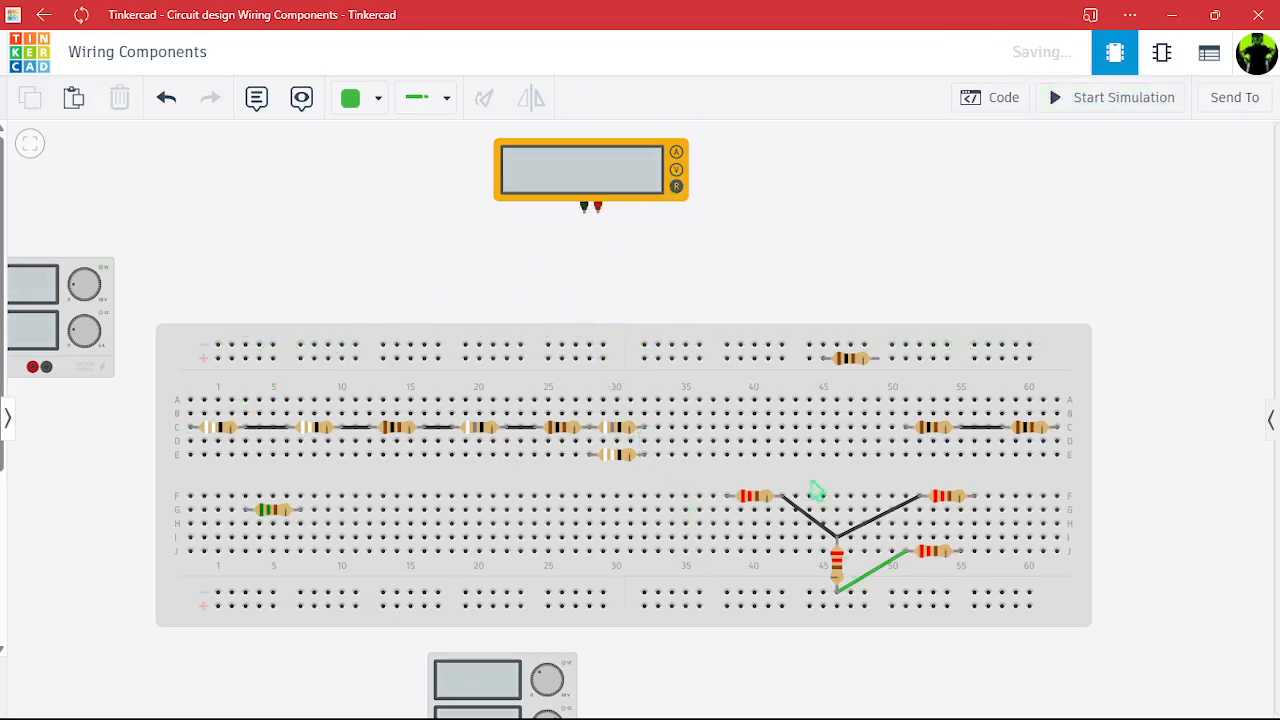
Switch to the EEE-1102 lab manual in the browser and check the Rth = RL row of Table 8.1.
{"action": "mouse_move", "coordinate": [868, 708]}
{"action": "left_click", "coordinate": [807, 697]}
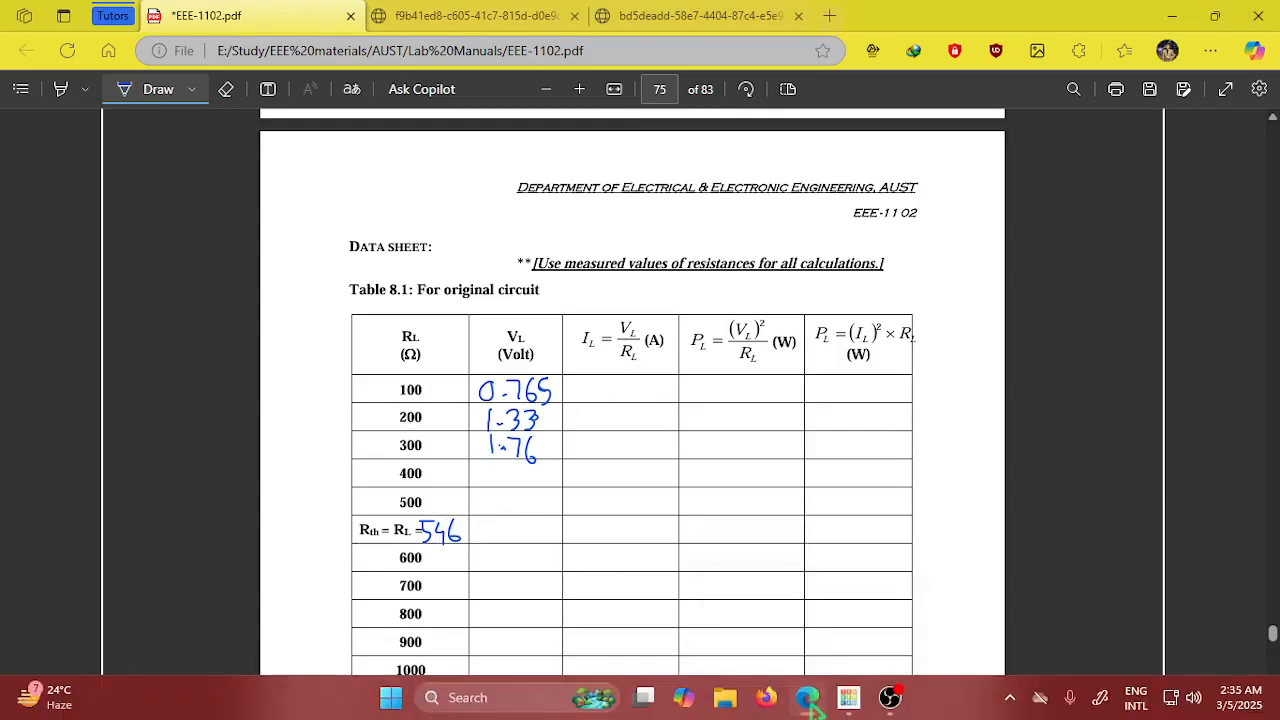
{"action": "left_click", "coordinate": [726, 697]}
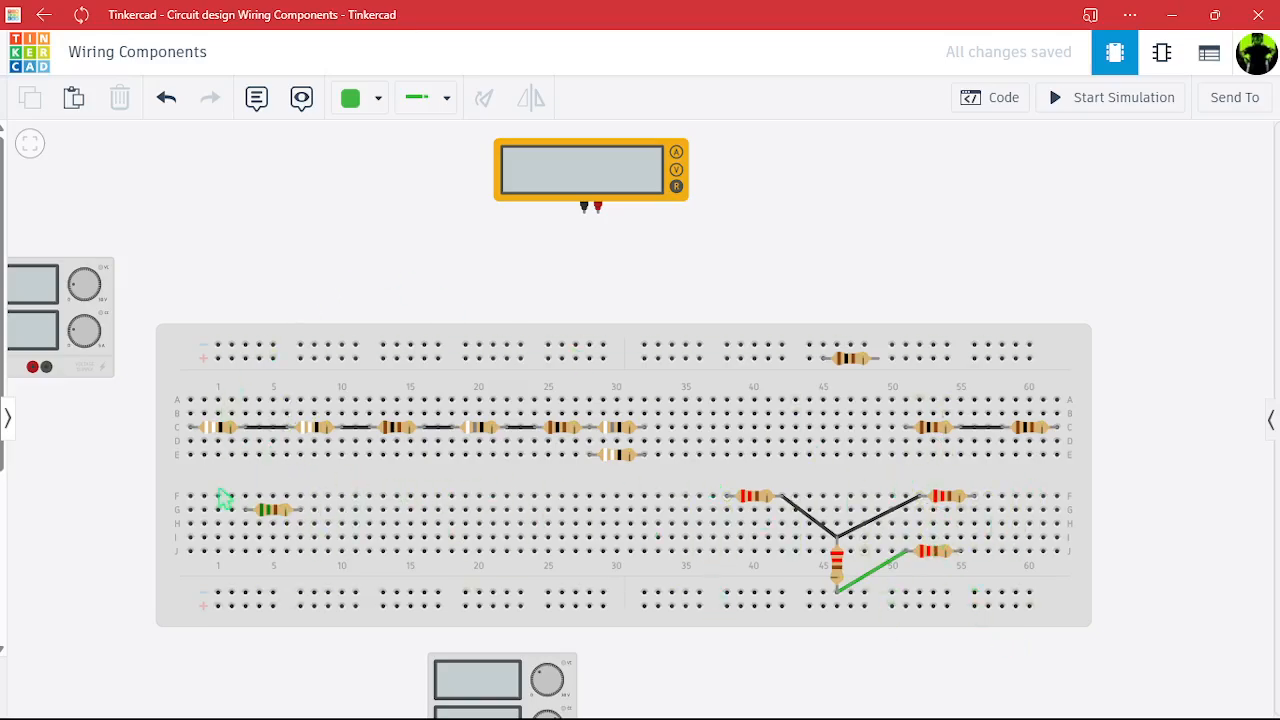
Wire the load chain's two ends to the original circuit's outputs, the free ends of its rightmost resistors in rows F and J.
{"action": "left_click", "coordinate": [190, 428]}
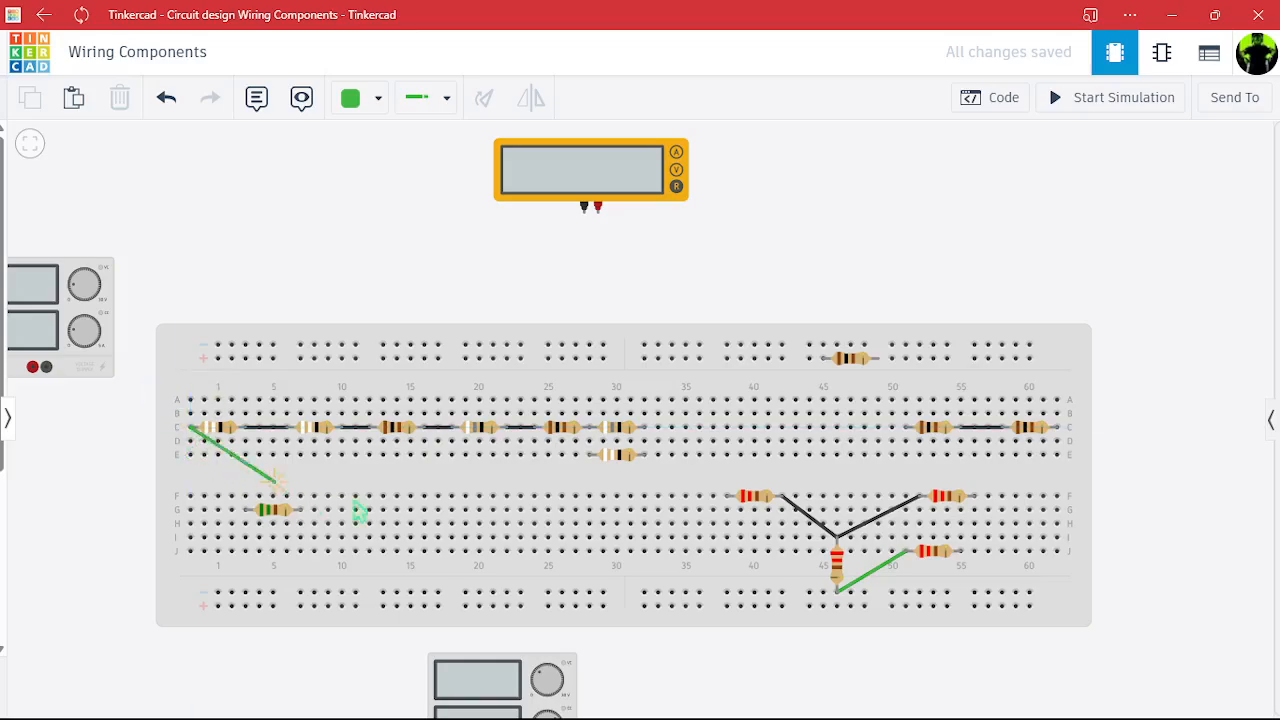
{"action": "left_click", "coordinate": [975, 497]}
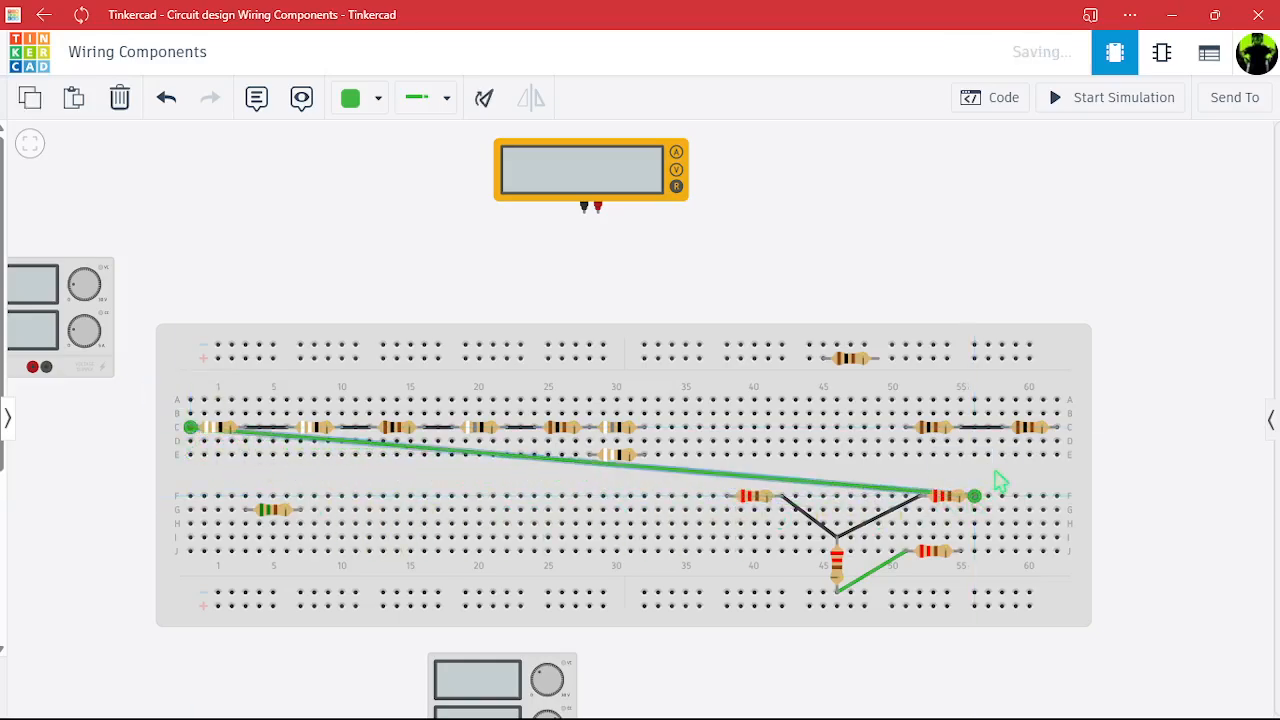
{"action": "left_click", "coordinate": [990, 484]}
{"action": "left_click", "coordinate": [645, 455]}
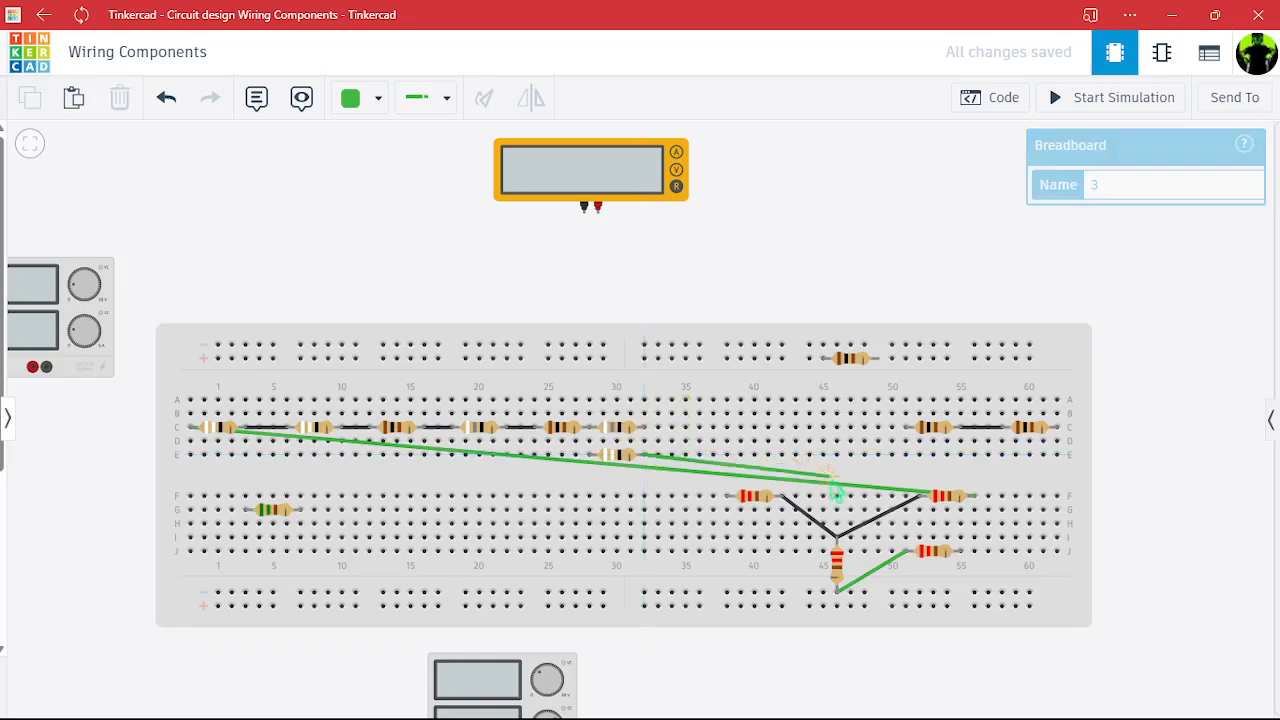
{"action": "left_click", "coordinate": [960, 551]}
{"action": "left_click", "coordinate": [1163, 441]}
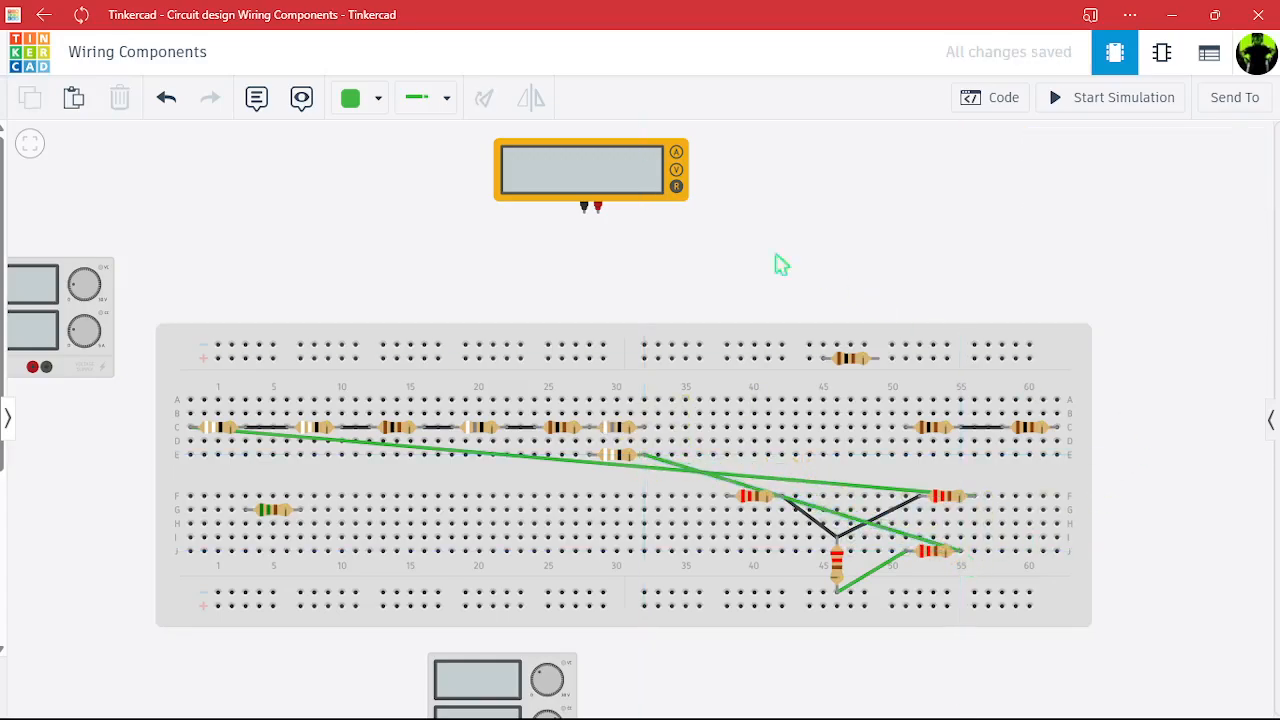
Wire the multimeter's positive probe to the load chain's first terminal and its negative probe to the row E resistor's Terminal 2.
{"action": "left_click", "coordinate": [598, 212]}
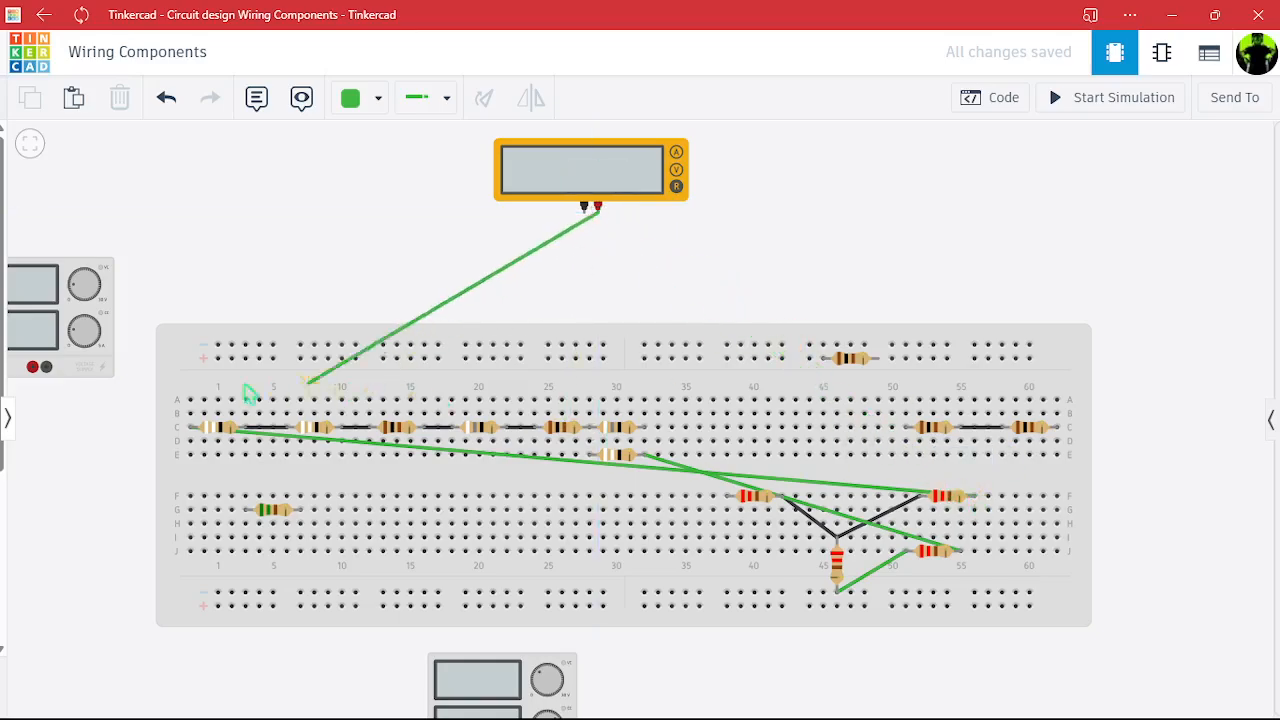
{"action": "left_click", "coordinate": [193, 432]}
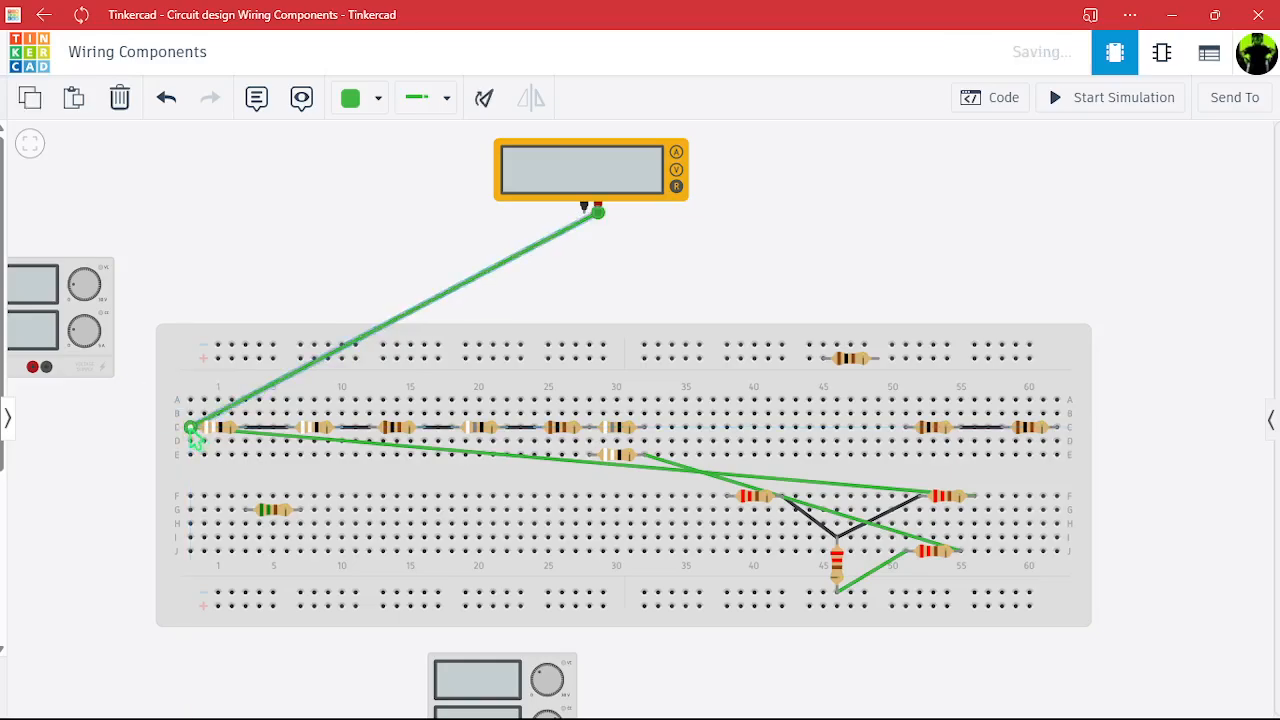
{"action": "left_click_drag", "start_coordinate": [599, 219], "coordinate": [588, 225]}
{"action": "left_click", "coordinate": [588, 222]}
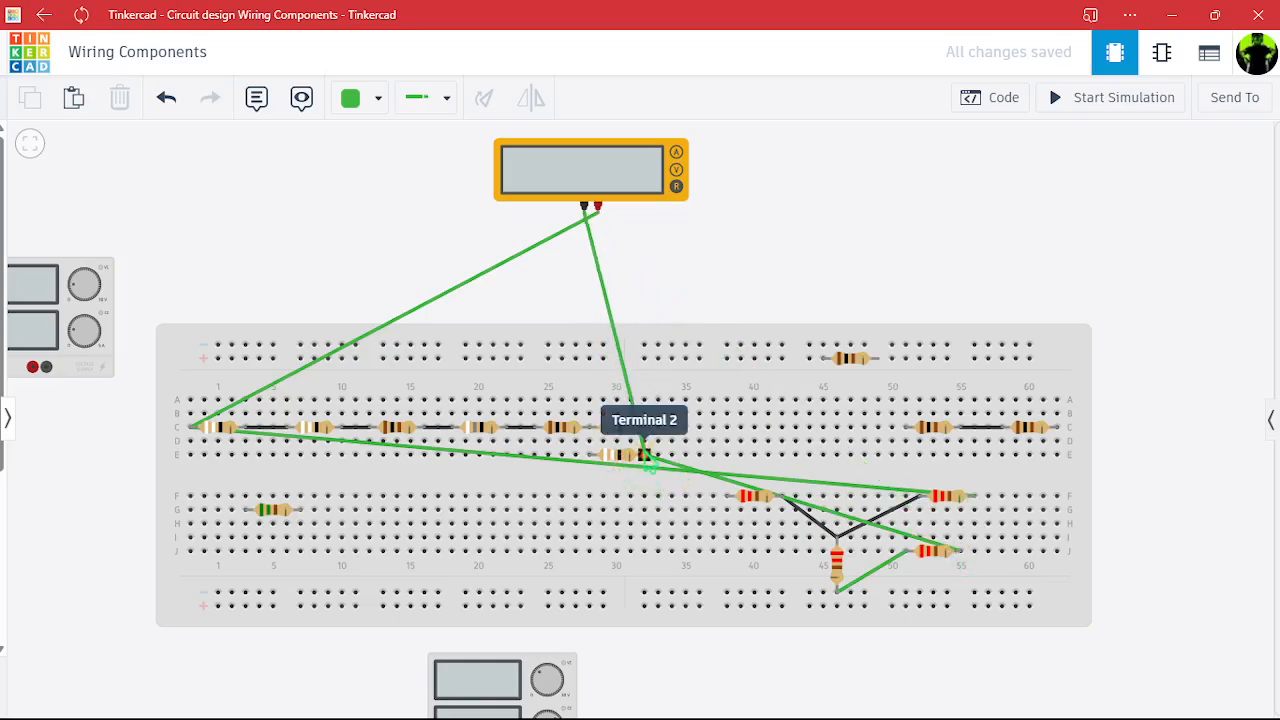
{"action": "left_click", "coordinate": [648, 460]}
Set the multimeter to Voltage mode and simulate to measure the voltage across the load.
{"action": "left_click", "coordinate": [634, 171]}
{"action": "left_click", "coordinate": [1135, 230]}
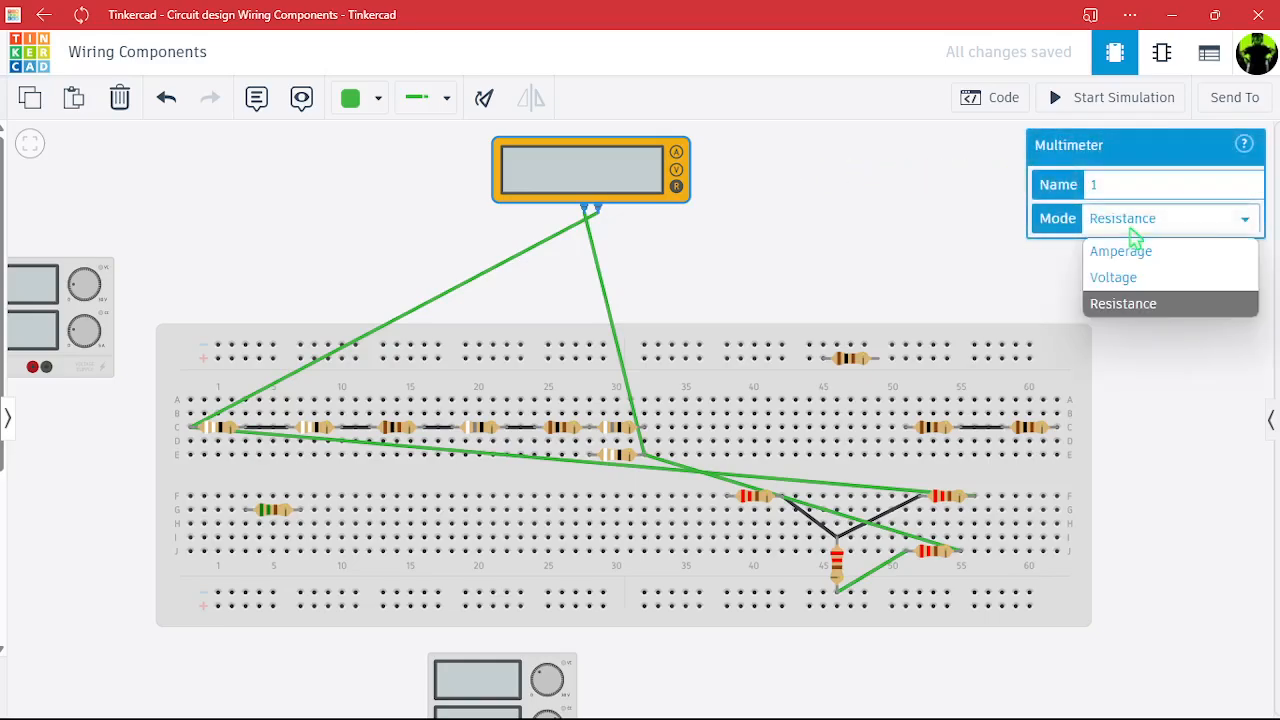
{"action": "left_click", "coordinate": [1113, 277]}
{"action": "left_click", "coordinate": [958, 252]}
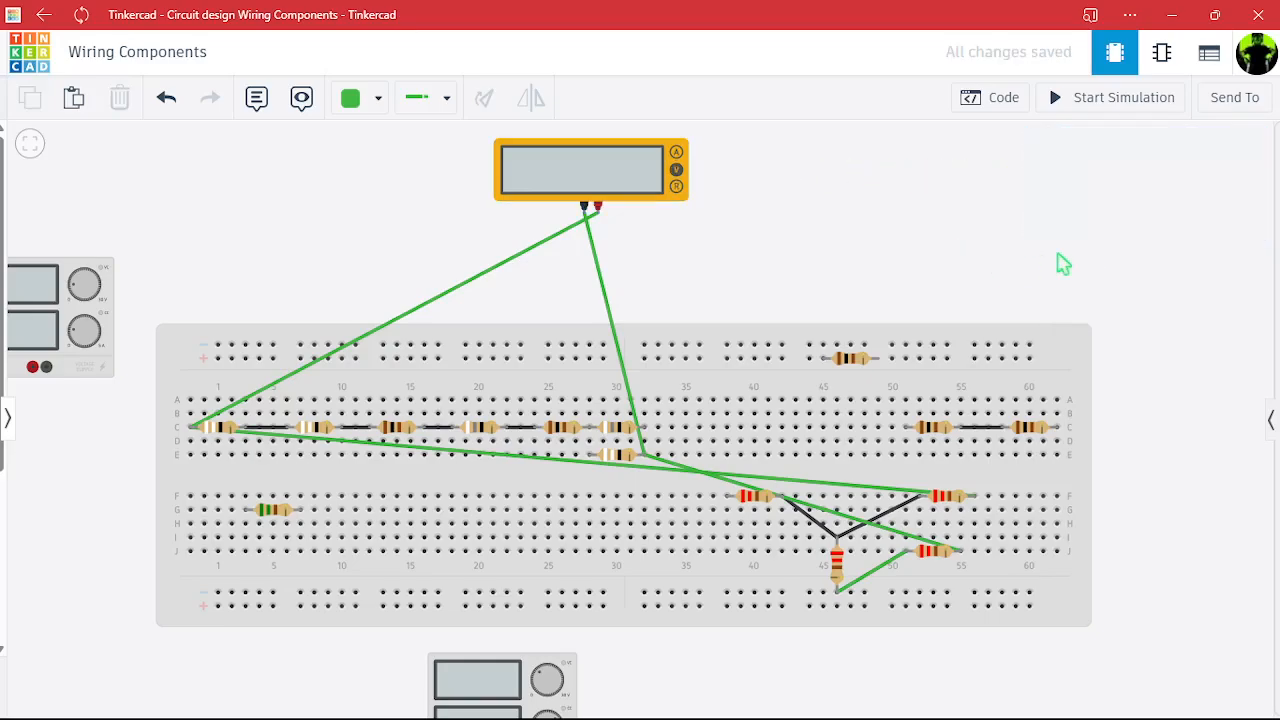
{"action": "left_click", "coordinate": [1112, 97]}
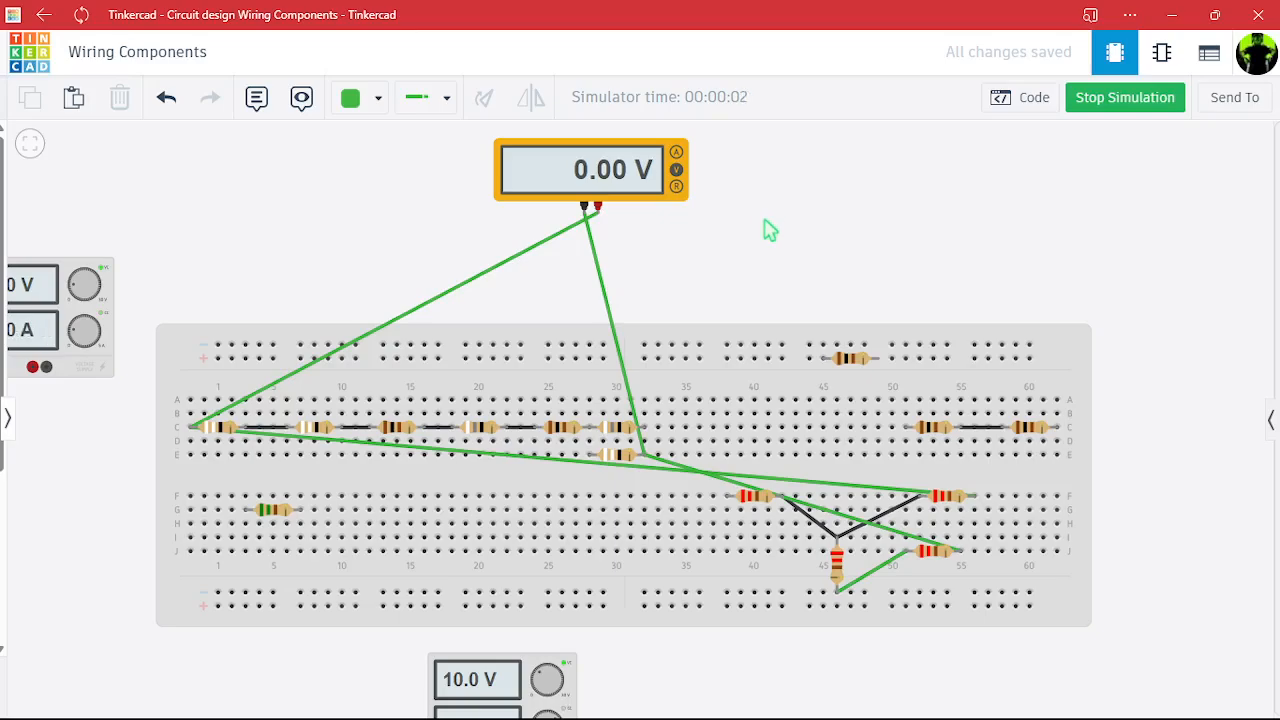
{"action": "left_click", "coordinate": [1100, 97]}
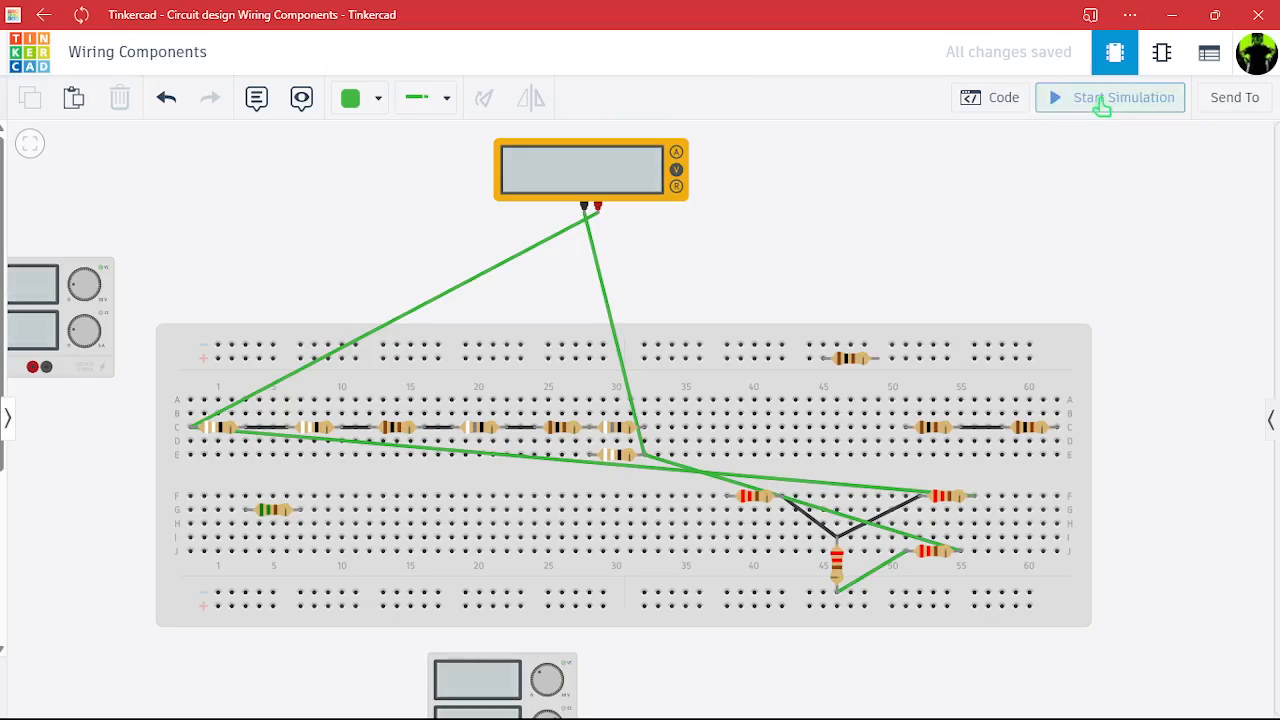
Wire the 10 V supply's positive terminal to the input end of the original circuit's first row F resistor.
{"action": "scroll", "coordinate": [752, 658], "scroll_direction": "down", "scroll_amount": 3}
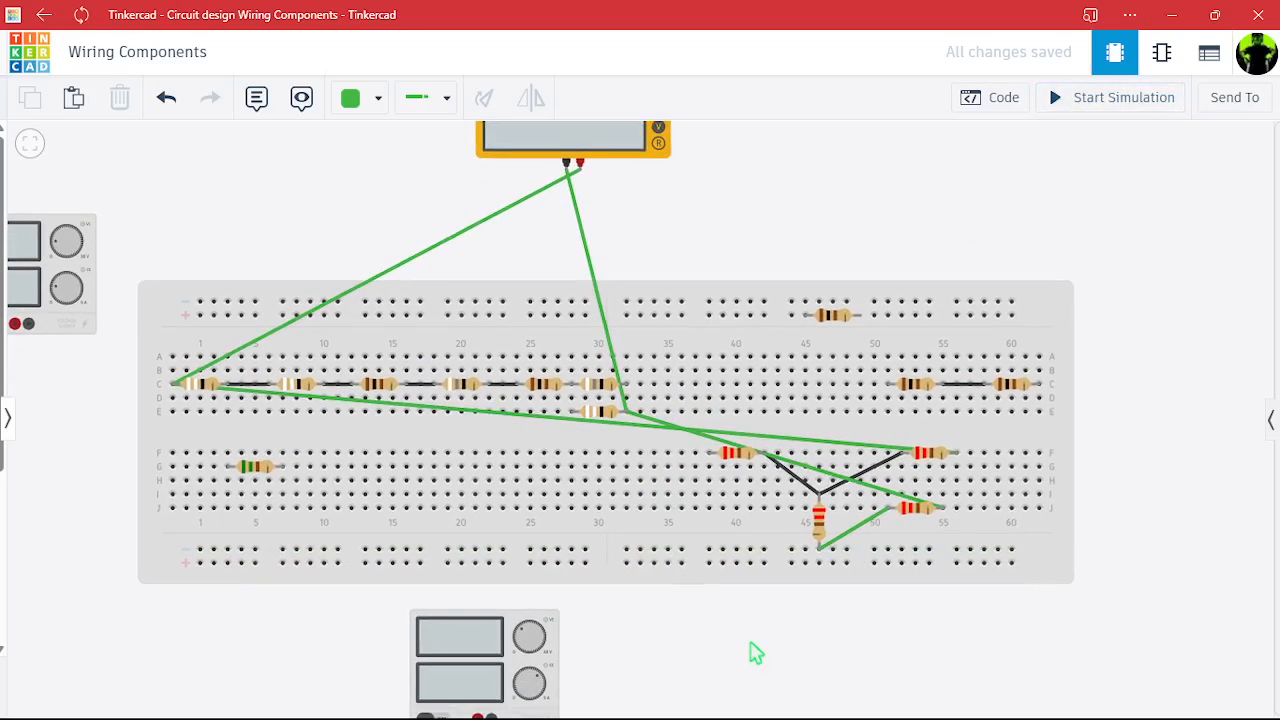
{"action": "left_click", "coordinate": [511, 711]}
{"action": "left_click", "coordinate": [712, 471]}
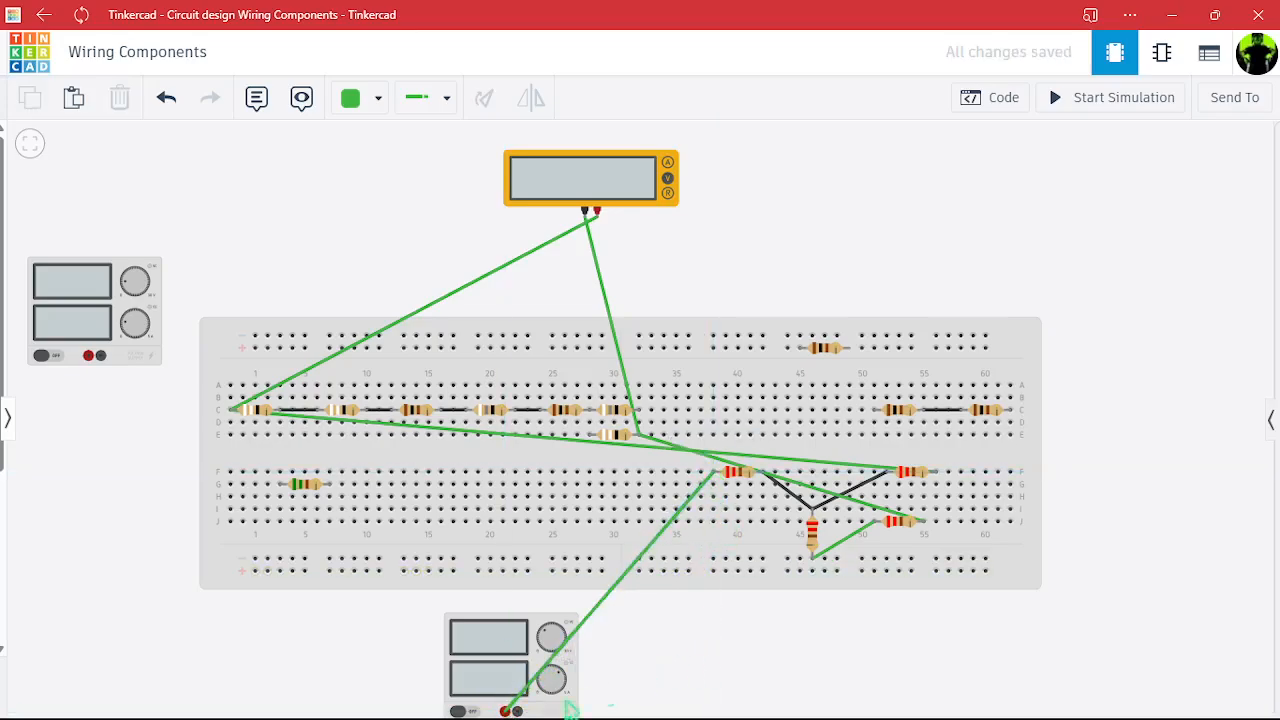
{"action": "left_click", "coordinate": [517, 711]}
{"action": "left_click", "coordinate": [814, 561]}
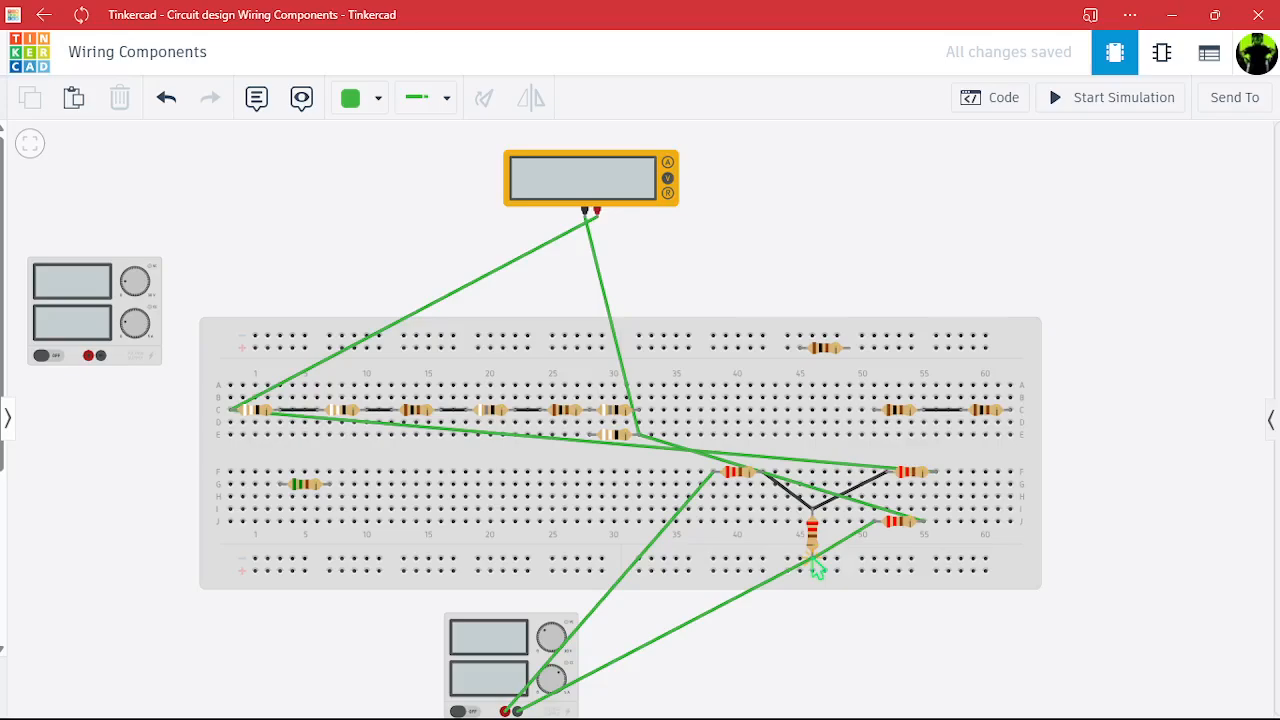
{"action": "key", "text": "Escape"}
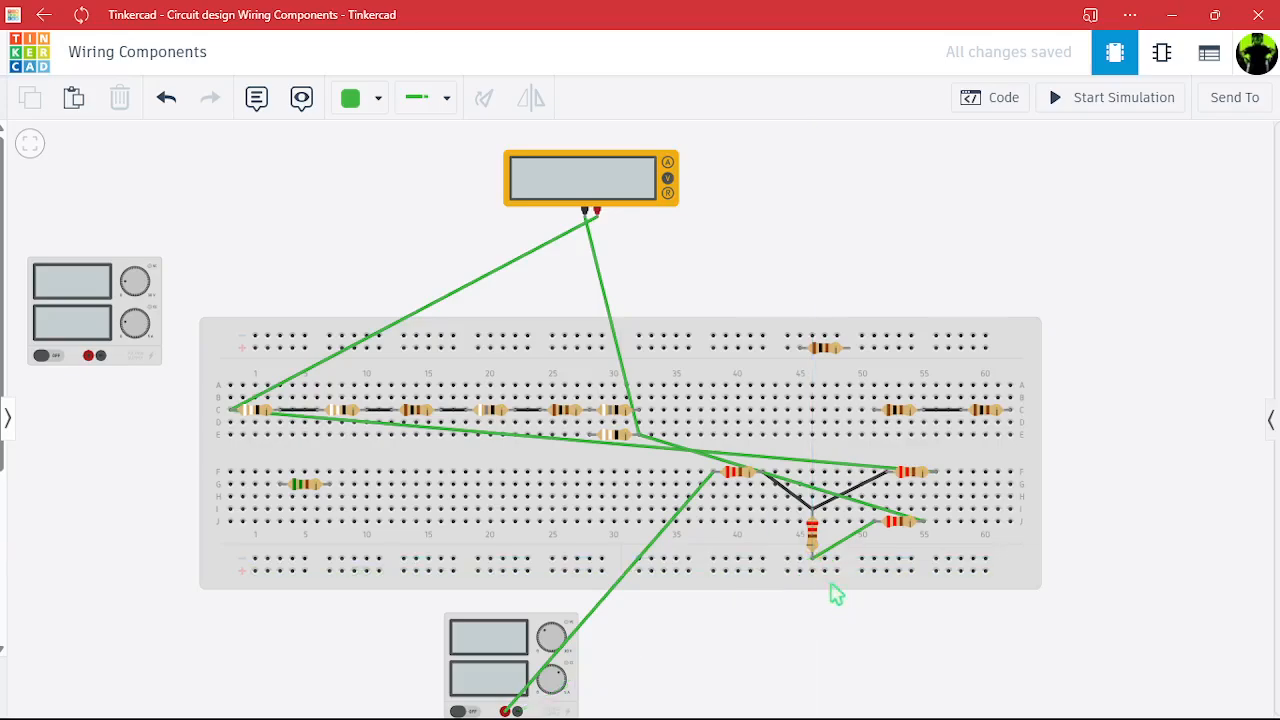
{"action": "left_click", "coordinate": [815, 559]}
{"action": "left_click", "coordinate": [838, 613]}
Wire the 10 V supply's negative terminal to the lower end of the original circuit's vertical resistor.
{"action": "scroll", "coordinate": [670, 630], "scroll_direction": "down", "scroll_amount": 2}
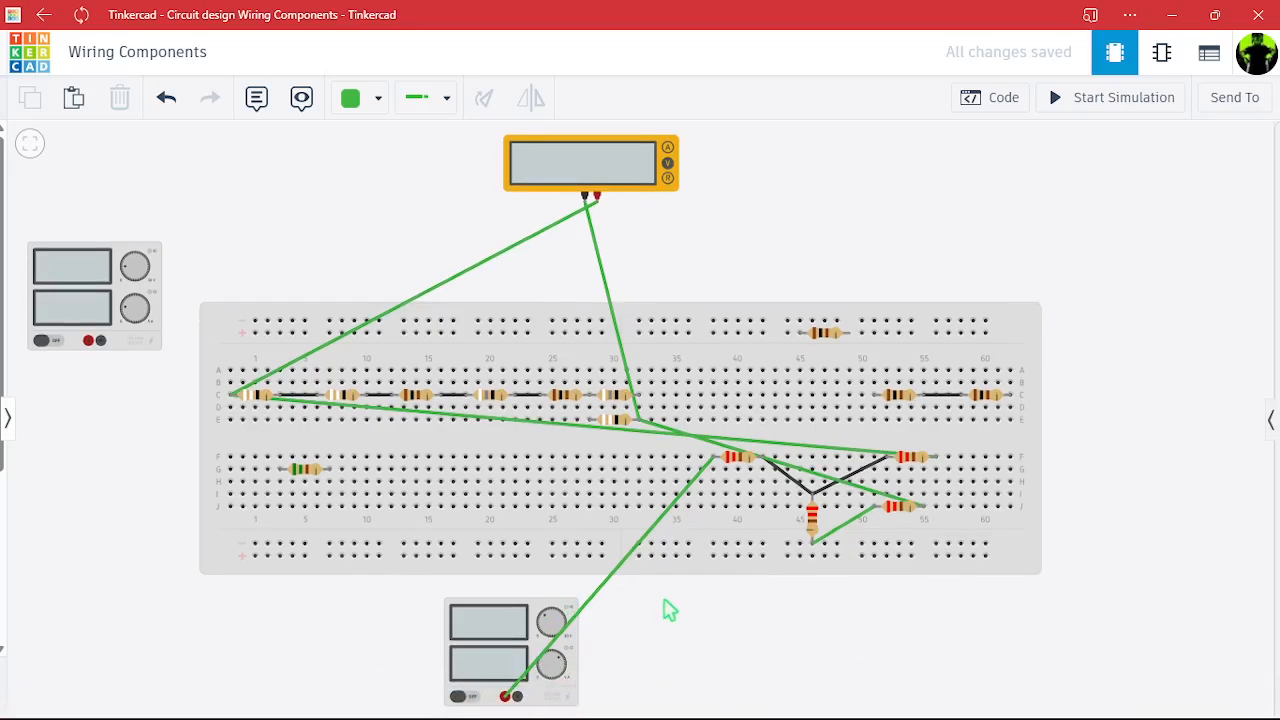
{"action": "left_click", "coordinate": [516, 687]}
{"action": "left_click", "coordinate": [811, 535]}
{"action": "left_click", "coordinate": [818, 604]}
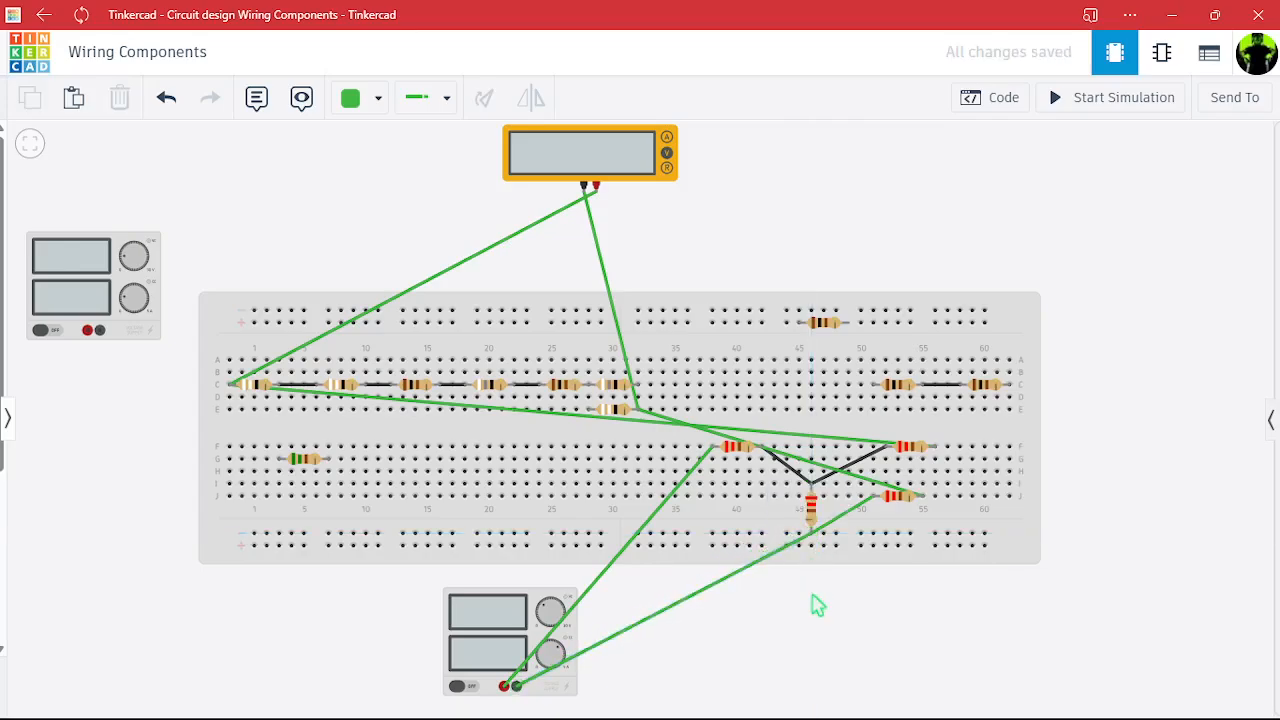
Simulate to measure the original circuit's load voltage and record 2.4 in the Rth = RL row of the manual's original-circuit Table 8.1.
{"action": "left_click", "coordinate": [1118, 104]}
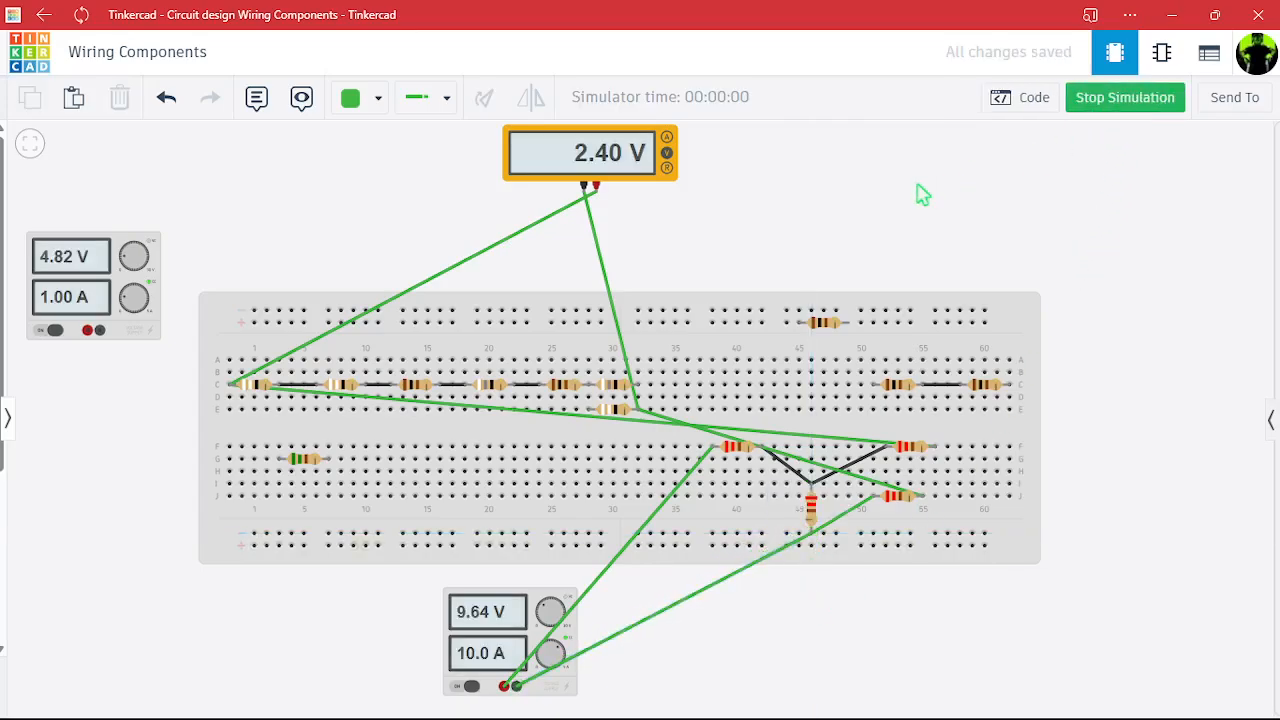
{"action": "left_click", "coordinate": [1128, 104]}
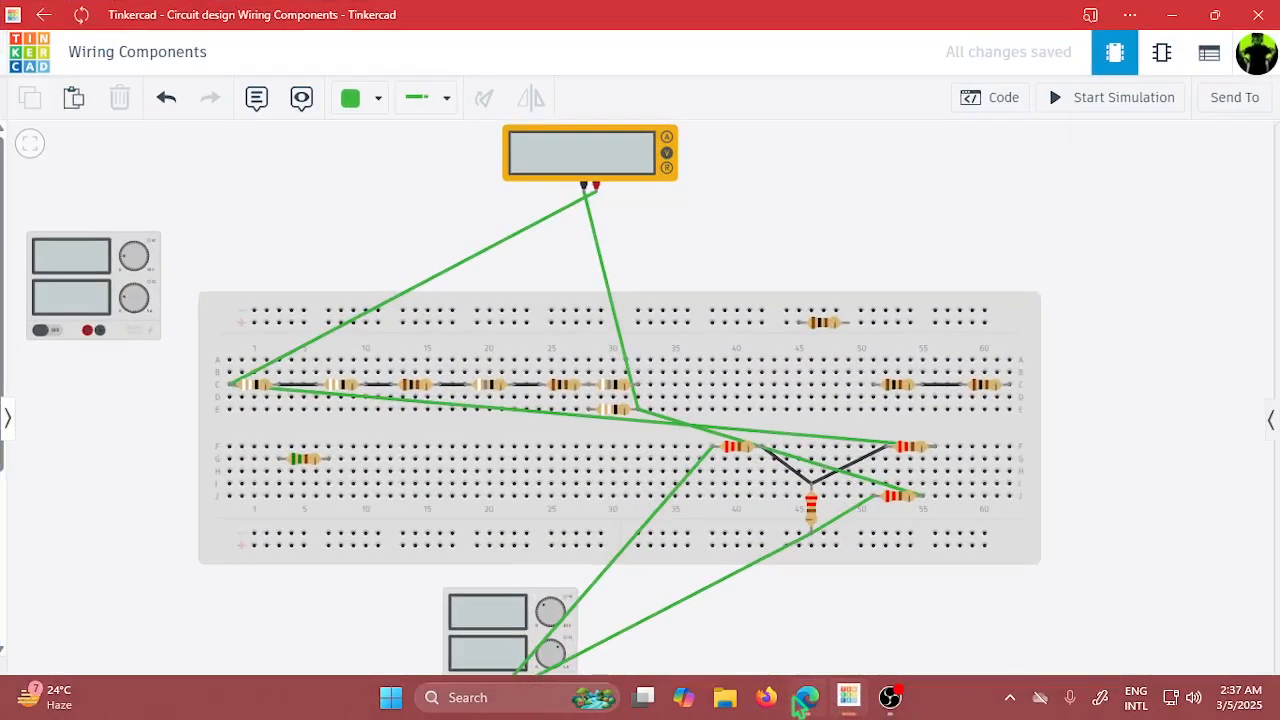
{"action": "left_click", "coordinate": [818, 703]}
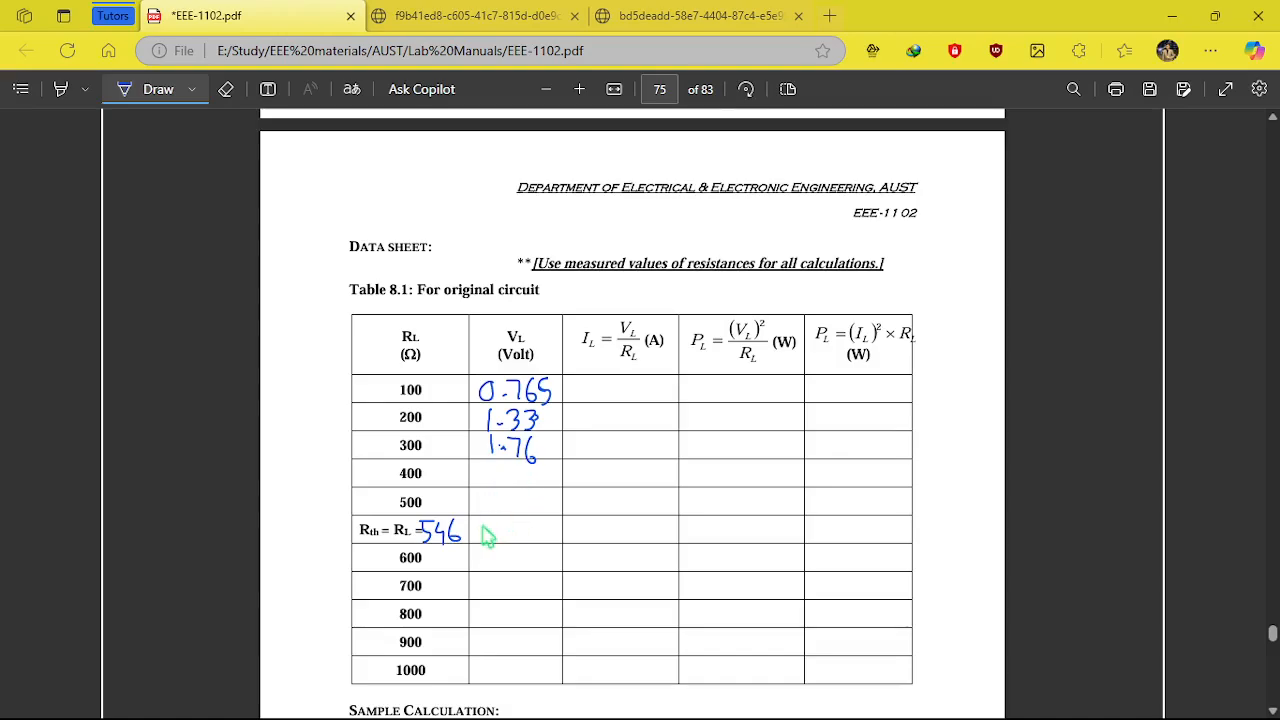
{"action": "mouse_move", "coordinate": [482, 527]}
{"action": "left_mouse_down"}
{"action": "mouse_move", "coordinate": [498, 542]}
{"action": "mouse_move", "coordinate": [543, 531]}
{"action": "mouse_move", "coordinate": [540, 545]}
{"action": "left_mouse_up"}
{"action": "scroll", "coordinate": [550, 510], "scroll_direction": "down", "scroll_amount": 10}
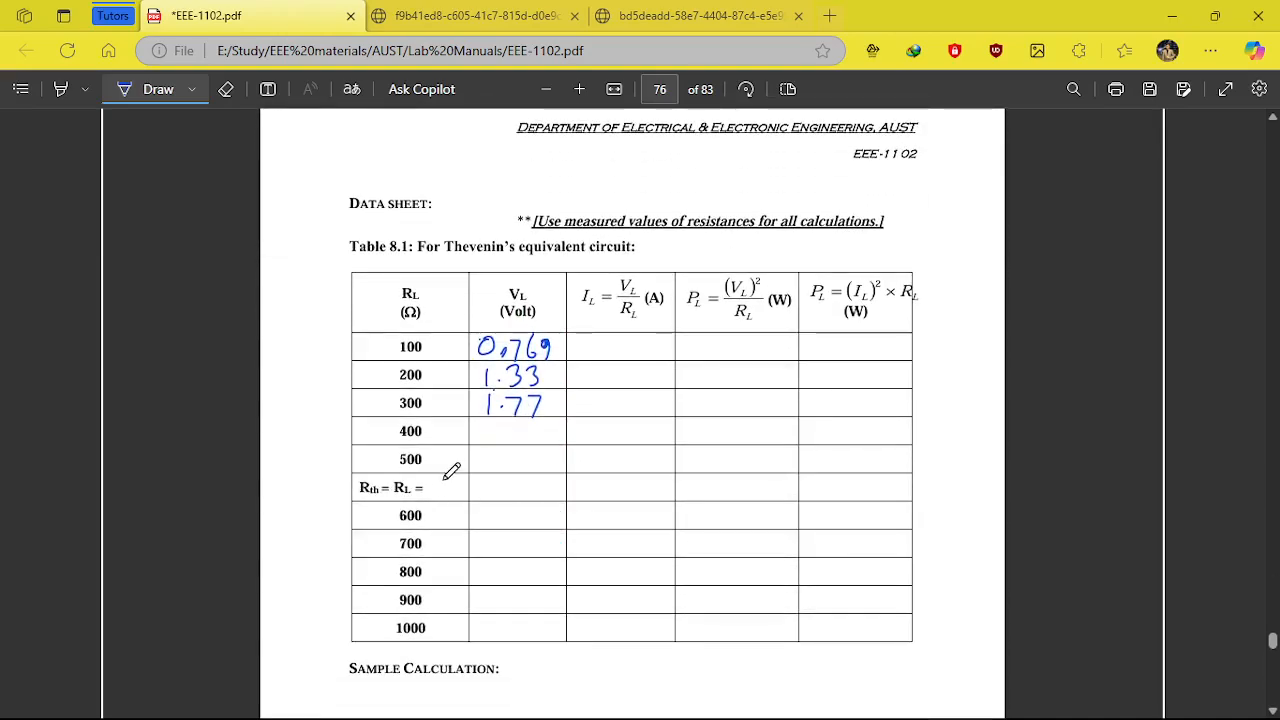
Write 546 as the Rth = RL value in the manual's Thevenin's equivalent Table 8.1, and switch back to Tinkercad.
{"action": "mouse_move", "coordinate": [431, 481]}
{"action": "left_mouse_down"}
{"action": "mouse_move", "coordinate": [428, 497]}
{"action": "mouse_move", "coordinate": [440, 481]}
{"action": "mouse_move", "coordinate": [462, 494]}
{"action": "left_mouse_up"}
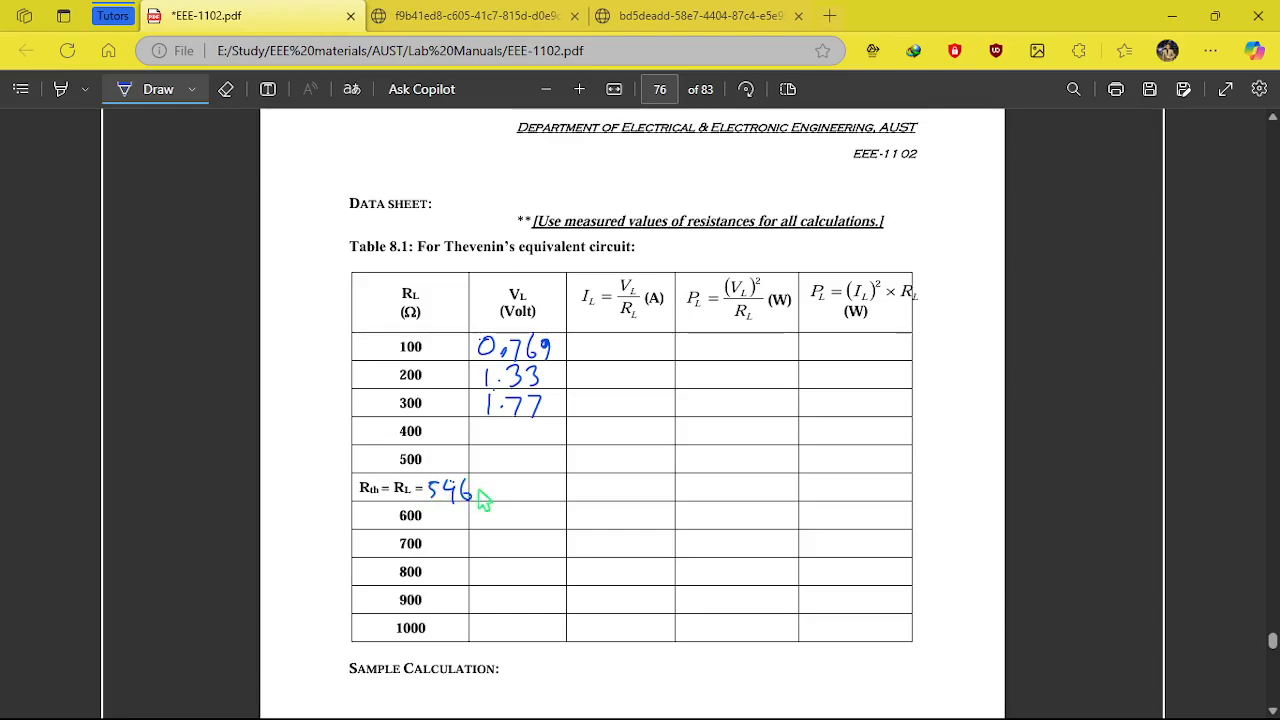
{"action": "left_click", "coordinate": [1176, 22]}
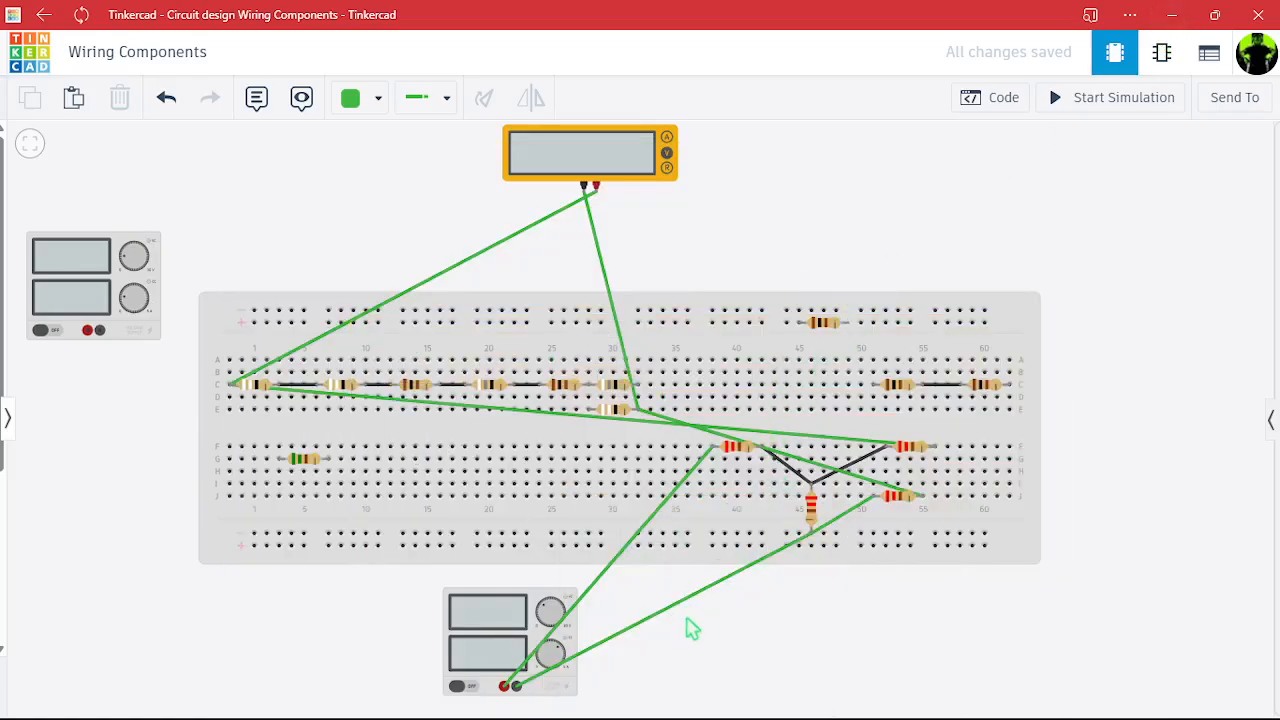
Delete the 10 V supply's two wires and the two wires joining the load resistor chain to the original circuit.
{"action": "left_click", "coordinate": [729, 573]}
{"action": "key", "text": "Delete"}
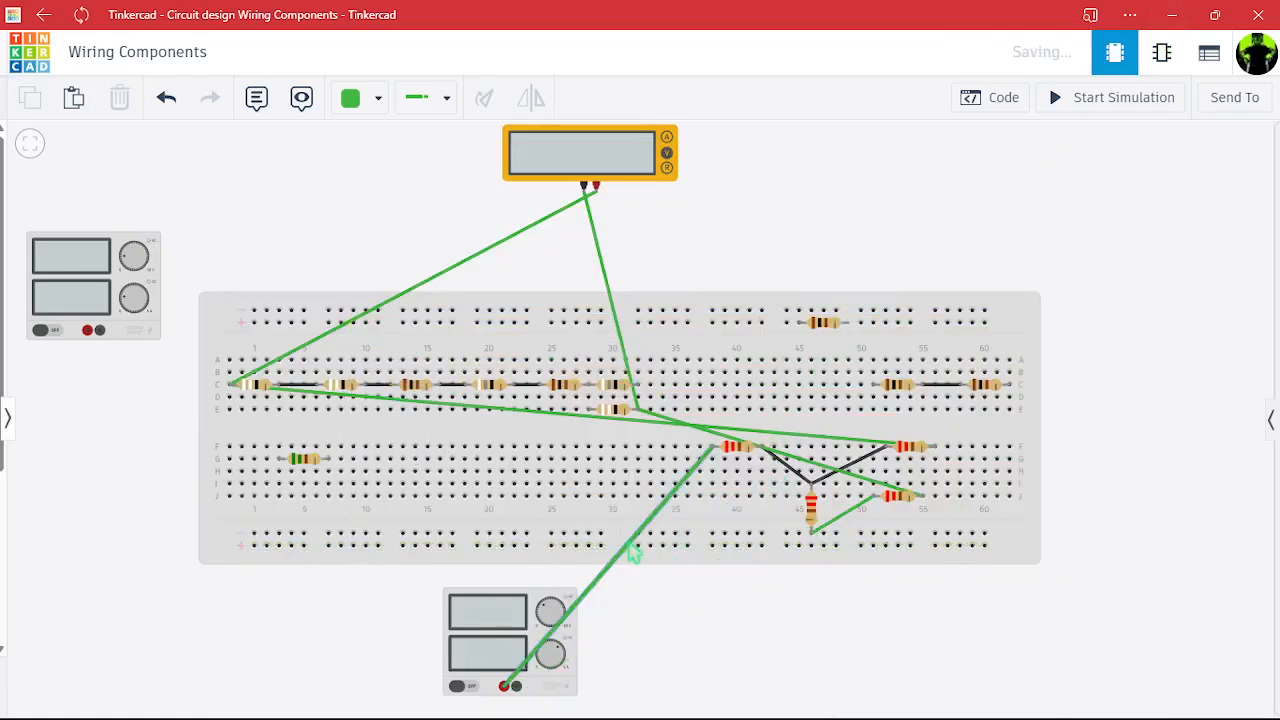
{"action": "left_click", "coordinate": [652, 519]}
{"action": "key", "text": "Delete"}
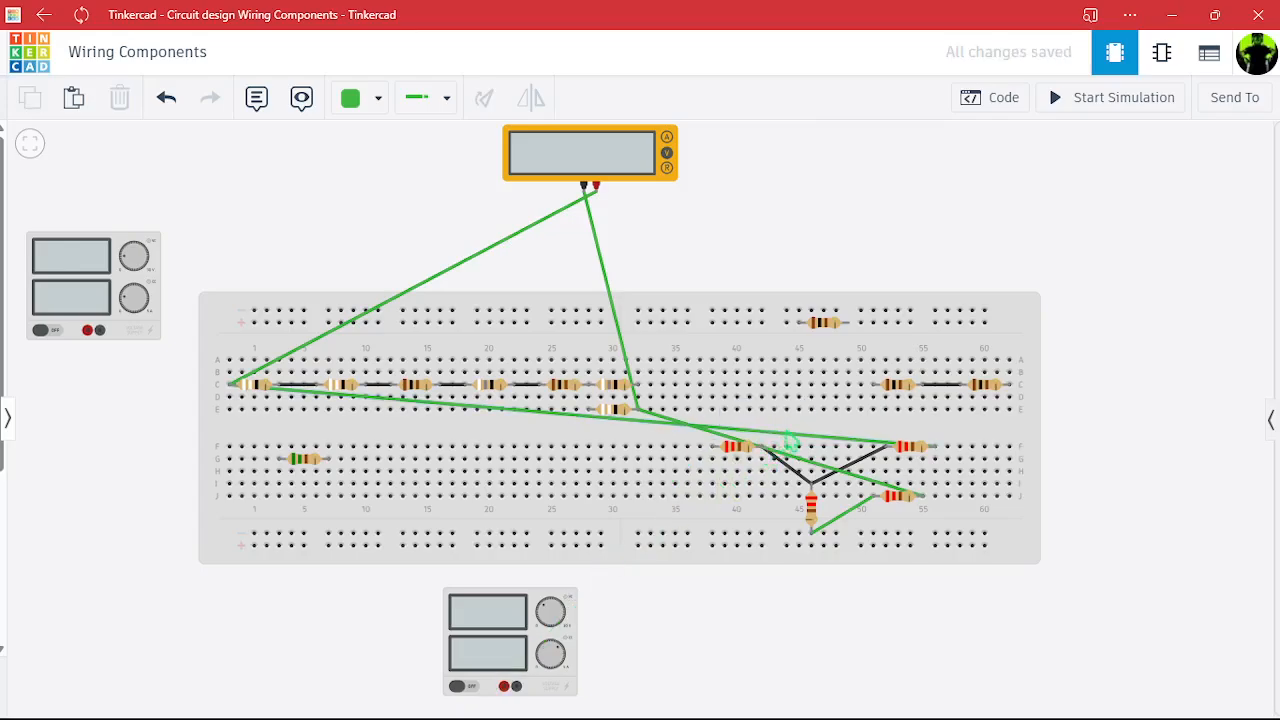
{"action": "left_click", "coordinate": [790, 440]}
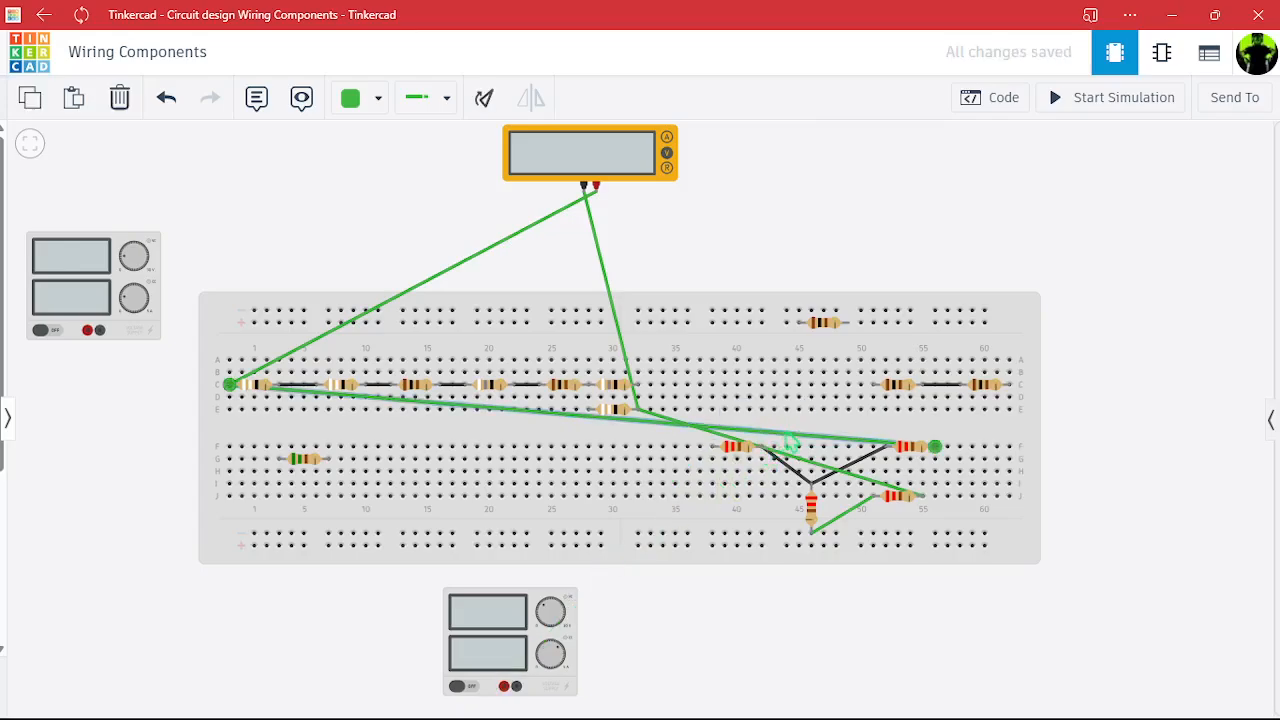
{"action": "key", "text": "Delete"}
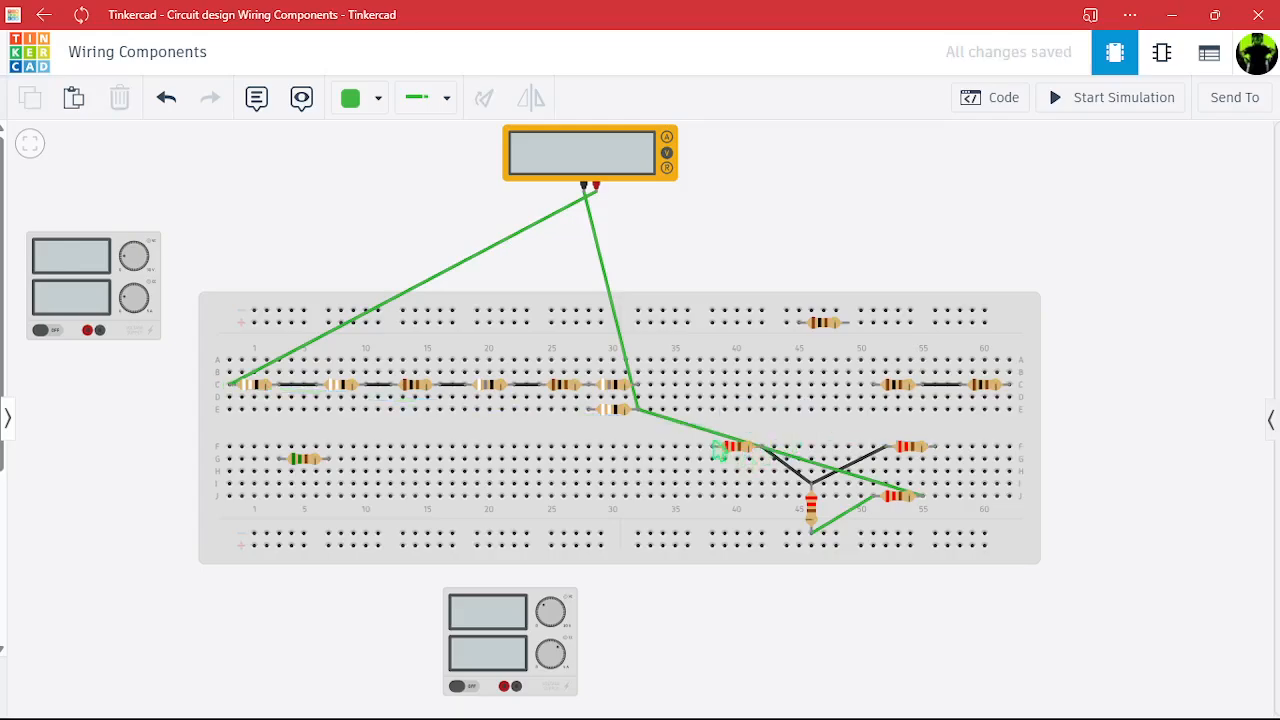
{"action": "left_click", "coordinate": [716, 440]}
{"action": "key", "text": "Delete"}
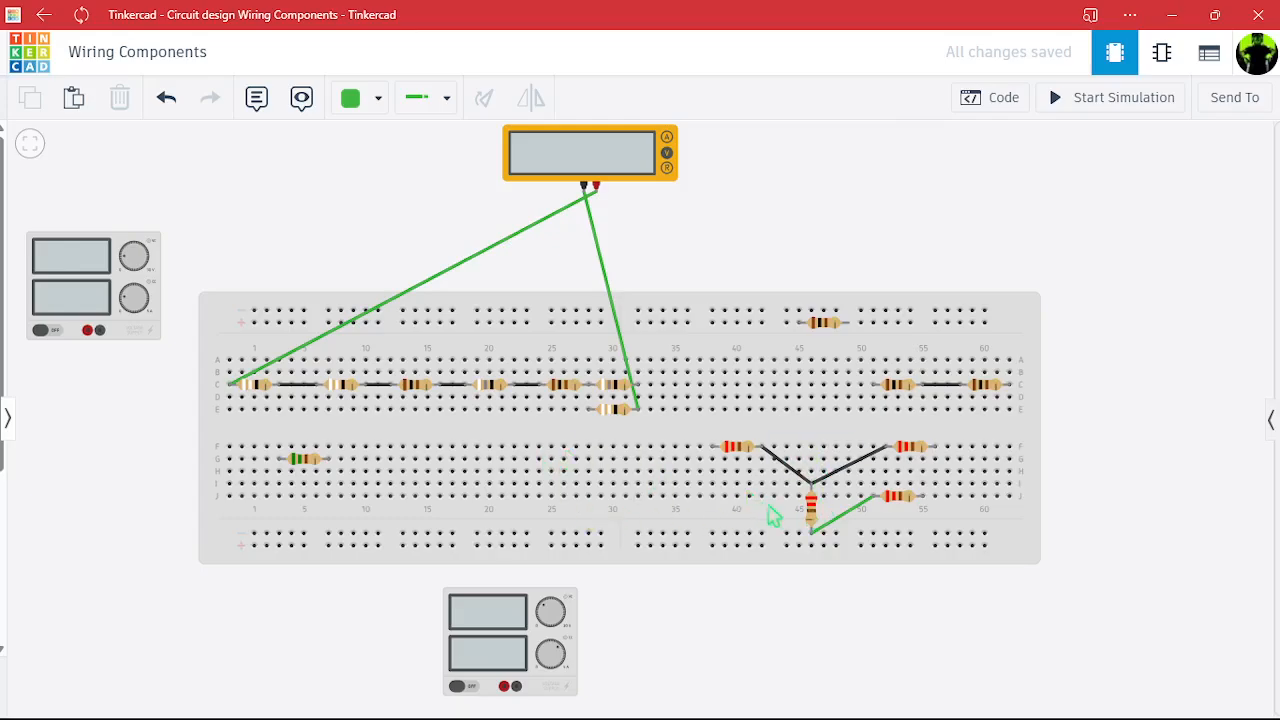
Wire the load chain's row E end to Terminal 2 of the row G Rth resistor and its row C end to Terminal 1.
{"action": "left_click", "coordinate": [637, 410]}
{"action": "left_click", "coordinate": [329, 459]}
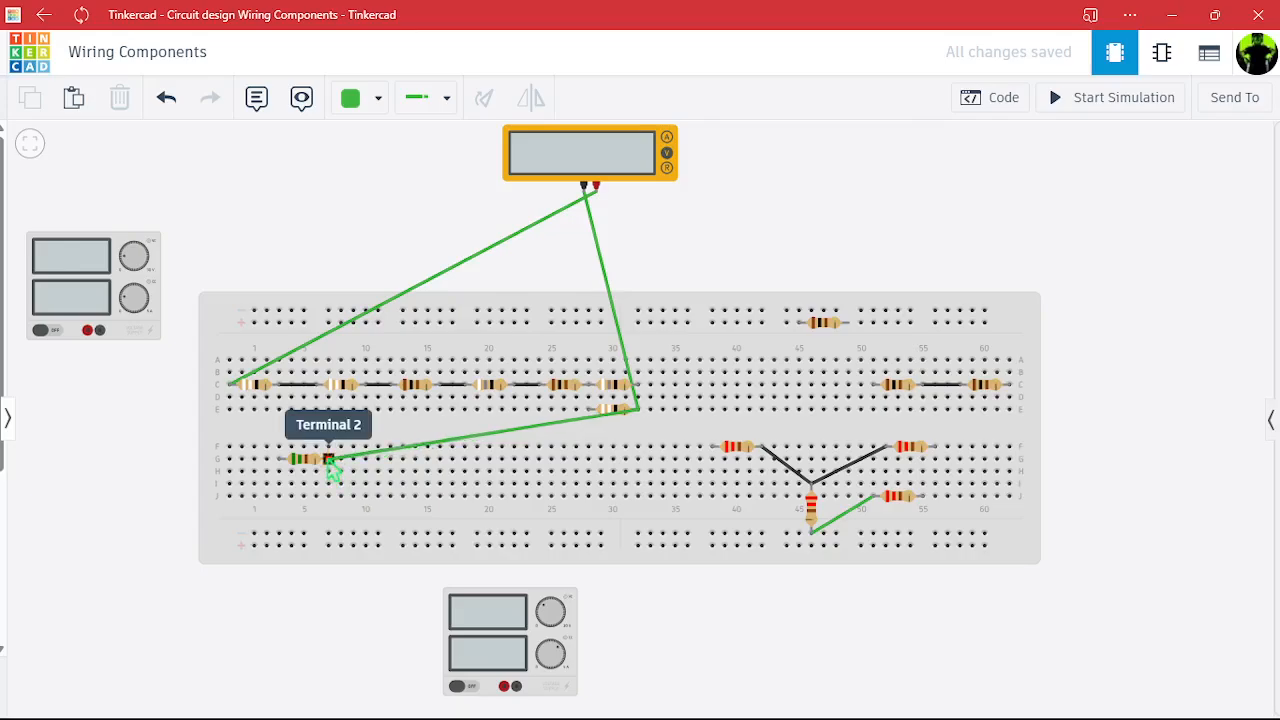
{"action": "left_click", "coordinate": [385, 418]}
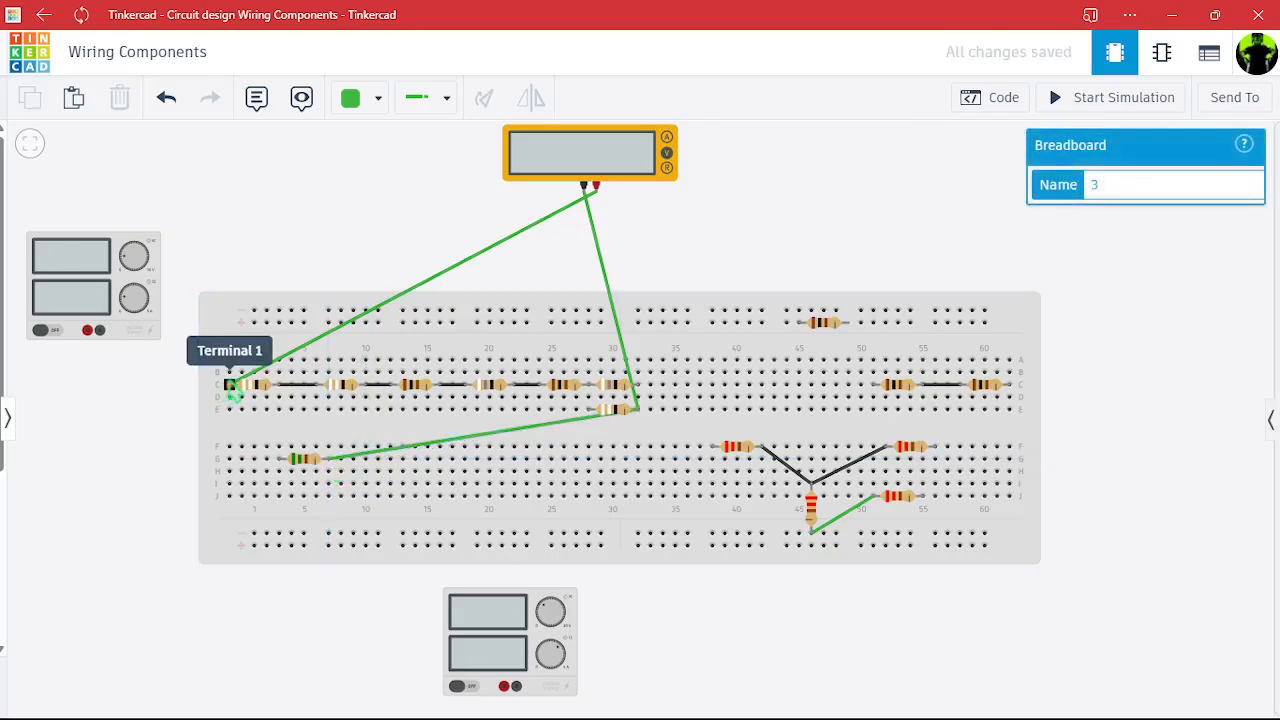
{"action": "left_click", "coordinate": [230, 386]}
{"action": "left_click", "coordinate": [279, 459]}
{"action": "key", "text": "Escape"}
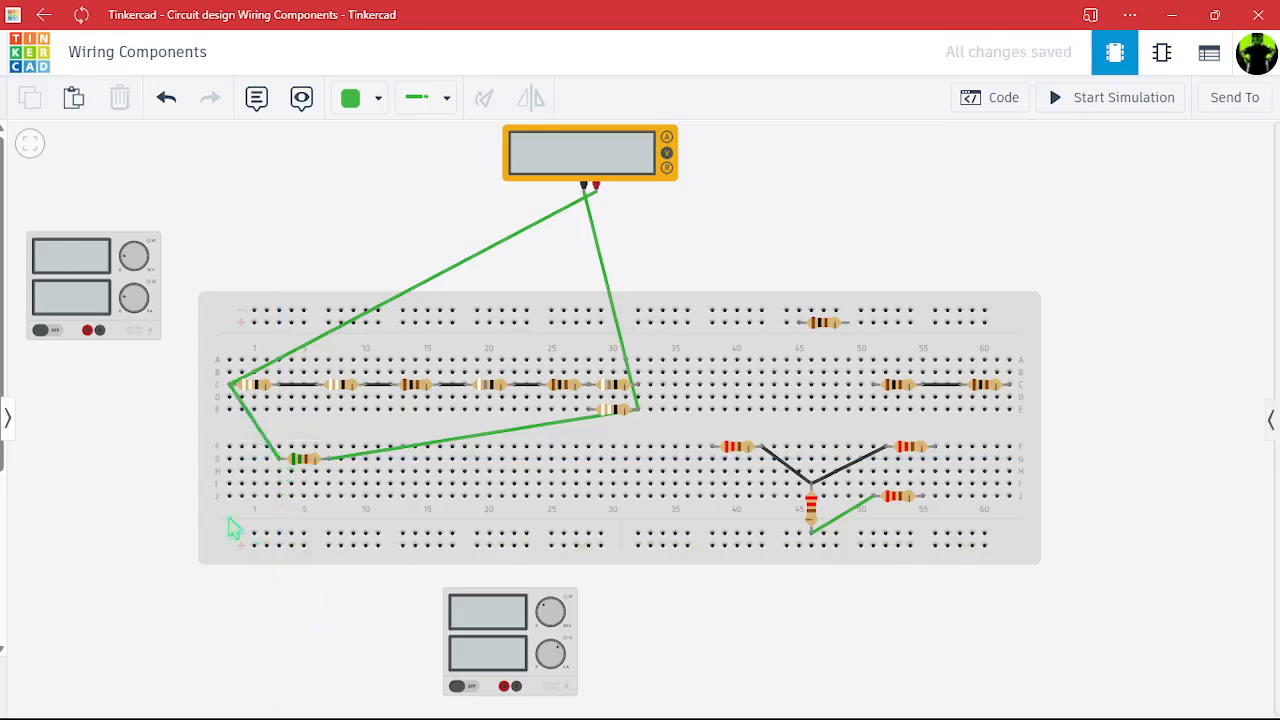
Wire the 5 V supply's positive terminal to Terminal 1 of the Rth resistor and its negative terminal to the load chain's row E end.
{"action": "left_click", "coordinate": [88, 330]}
{"action": "left_click", "coordinate": [280, 460]}
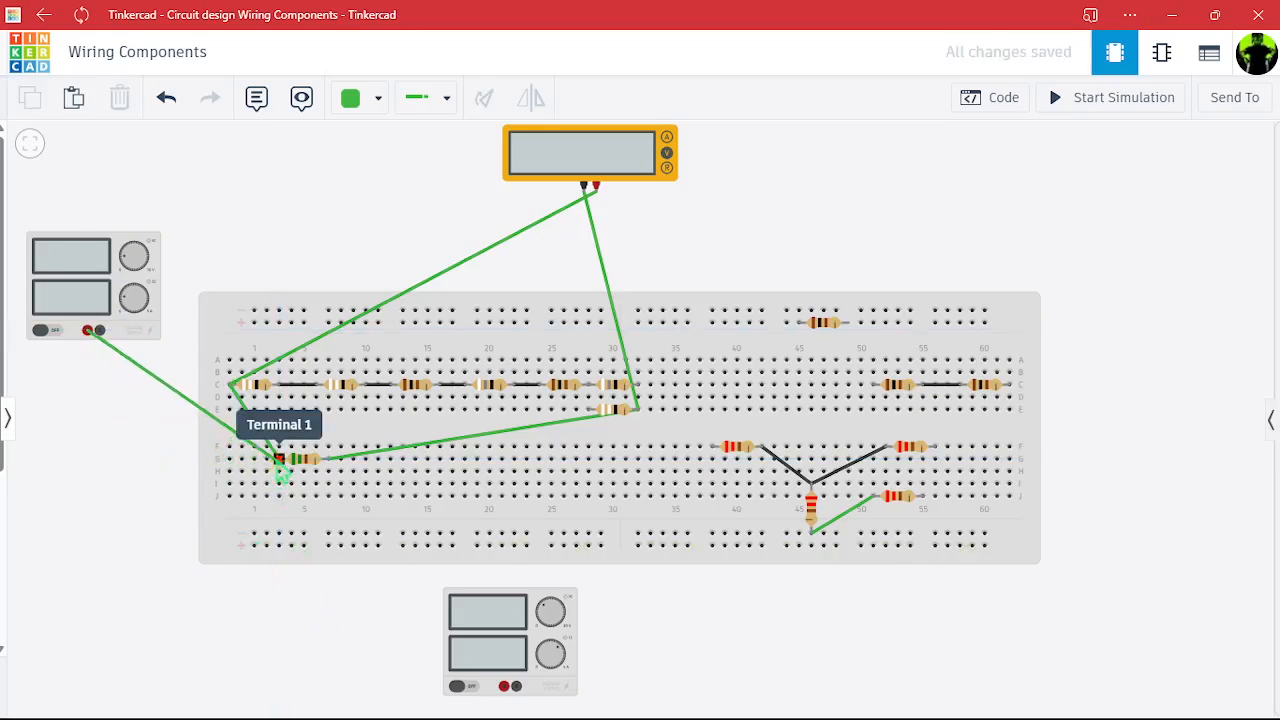
{"action": "left_click", "coordinate": [100, 331]}
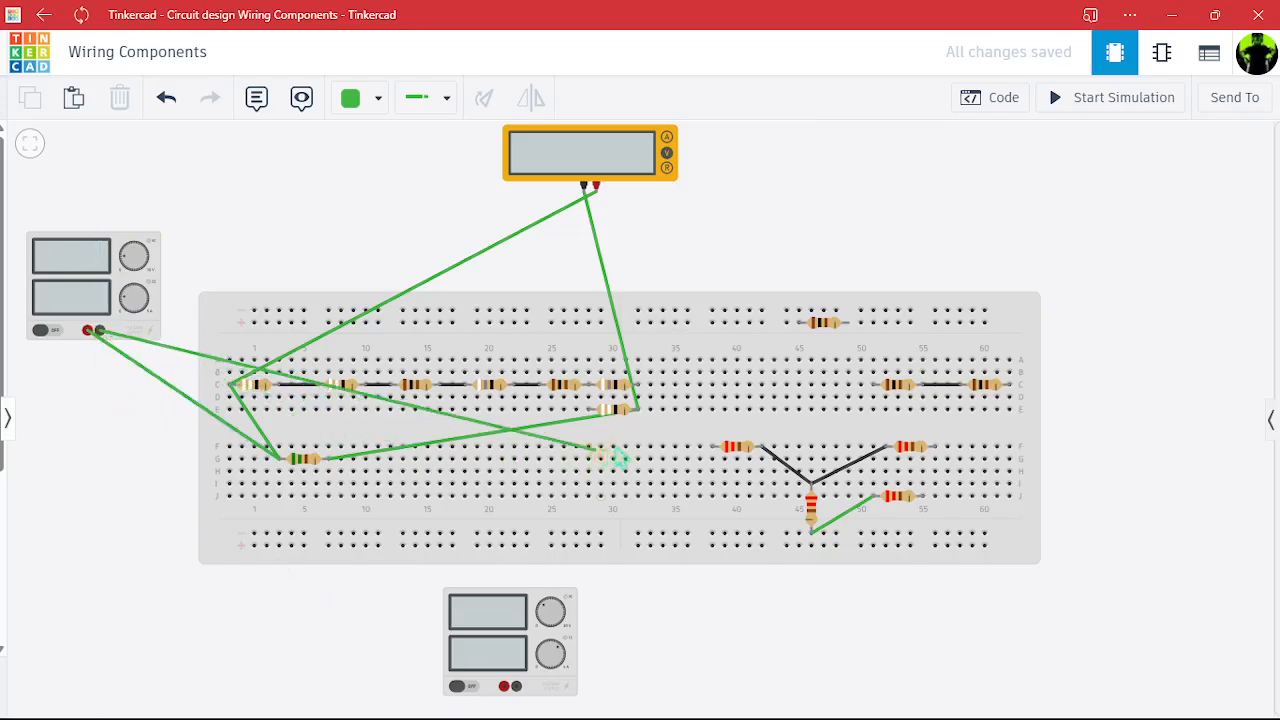
{"action": "left_click", "coordinate": [638, 412]}
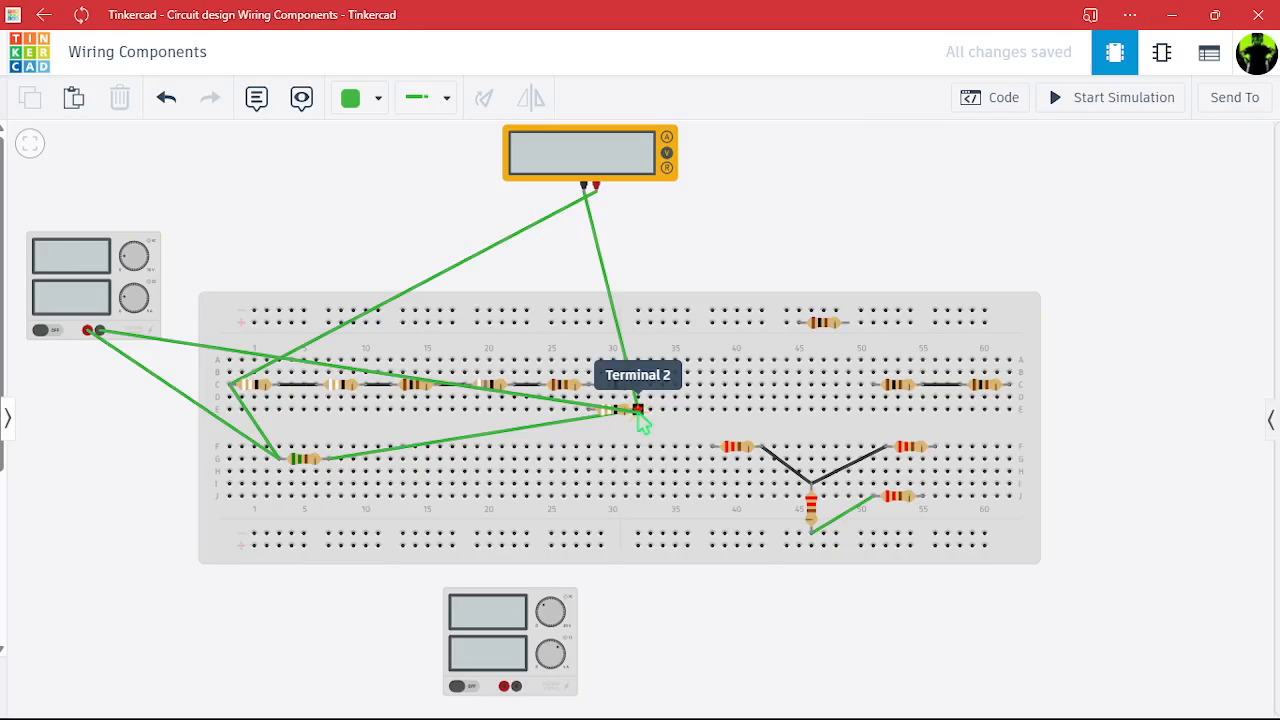
{"action": "left_click", "coordinate": [657, 440]}
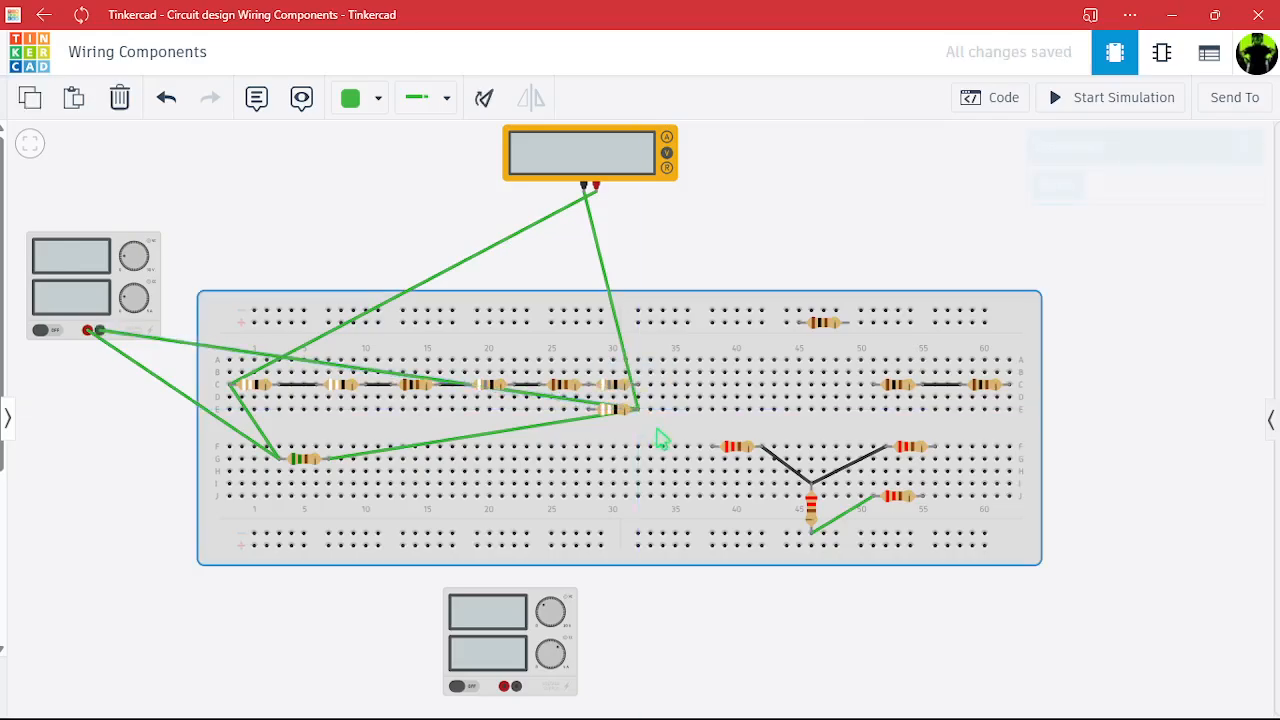
{"action": "left_click", "coordinate": [867, 258]}
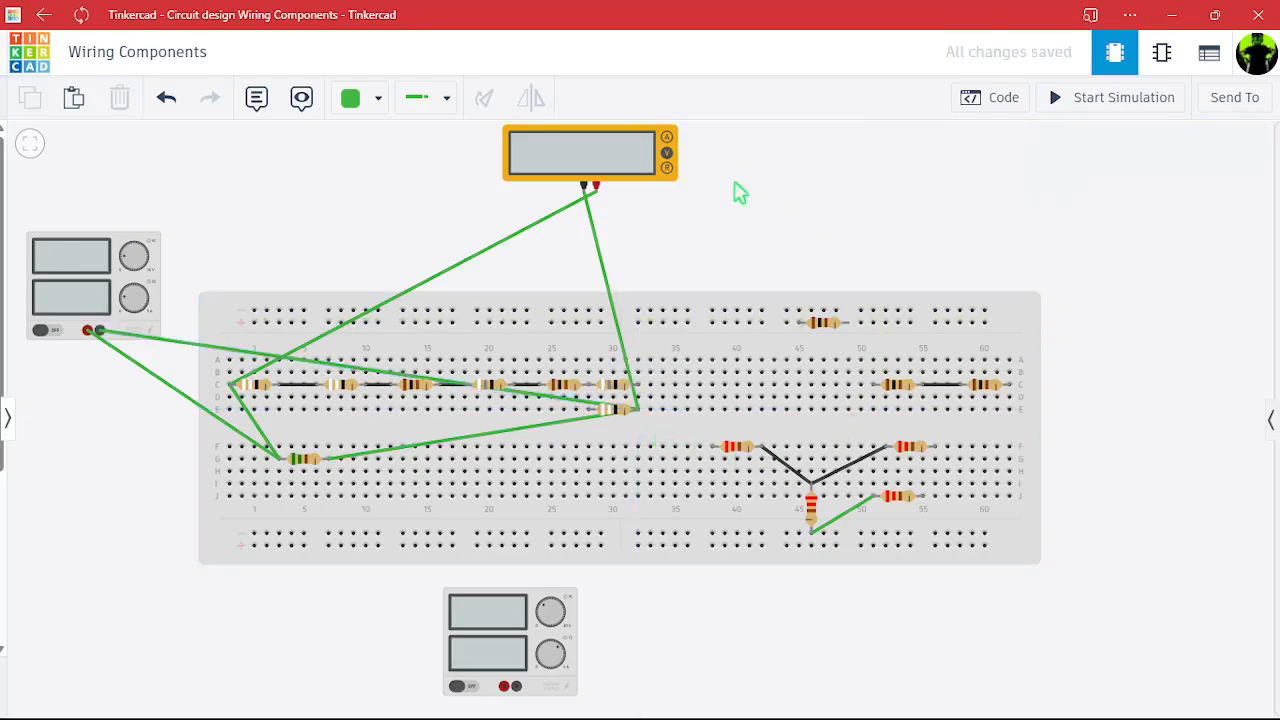
Simulate to measure the load voltage, and delete the 5 V supply's negative wire.
{"action": "left_click", "coordinate": [1085, 106]}
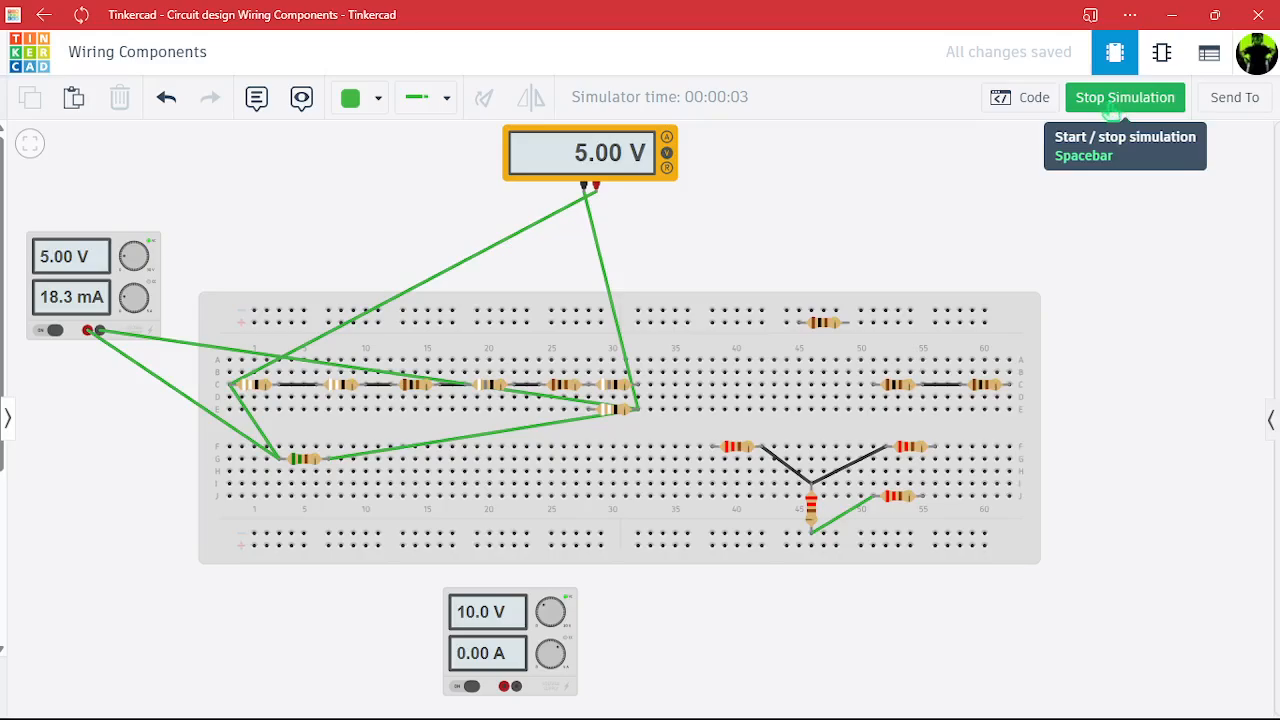
{"action": "left_click", "coordinate": [1107, 110]}
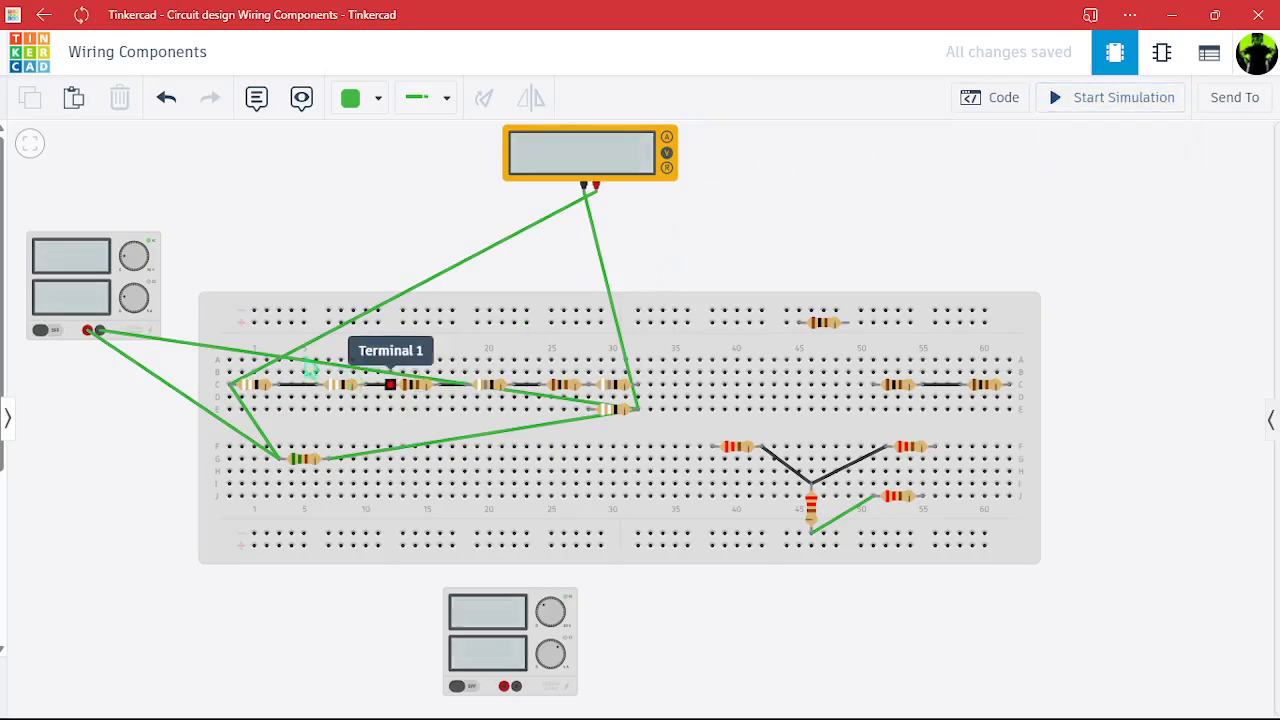
{"action": "left_click", "coordinate": [188, 347]}
{"action": "key", "text": "Delete"}
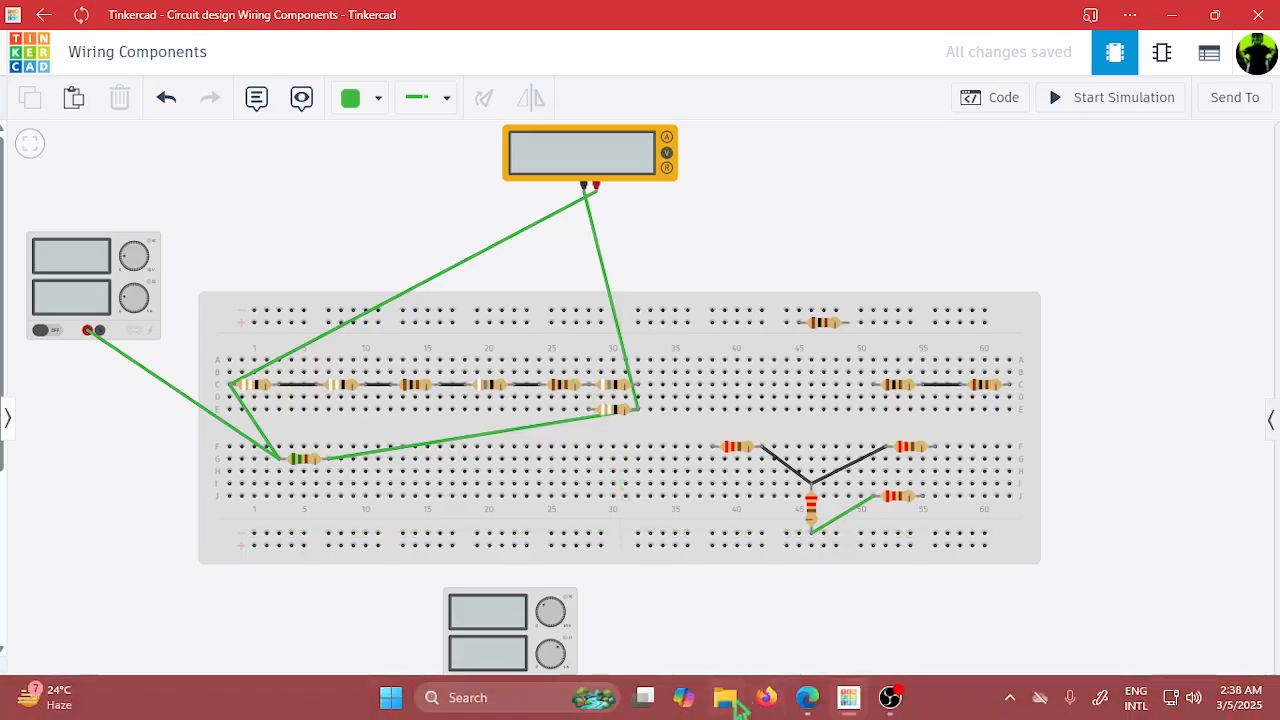
After checking Figure 8.4 in the manual, replace the load's two wires to Rth with one from its row C end to Rth's Terminal 2.
{"action": "left_click", "coordinate": [807, 697]}
{"action": "scroll", "coordinate": [663, 458], "scroll_direction": "up", "scroll_amount": 15}
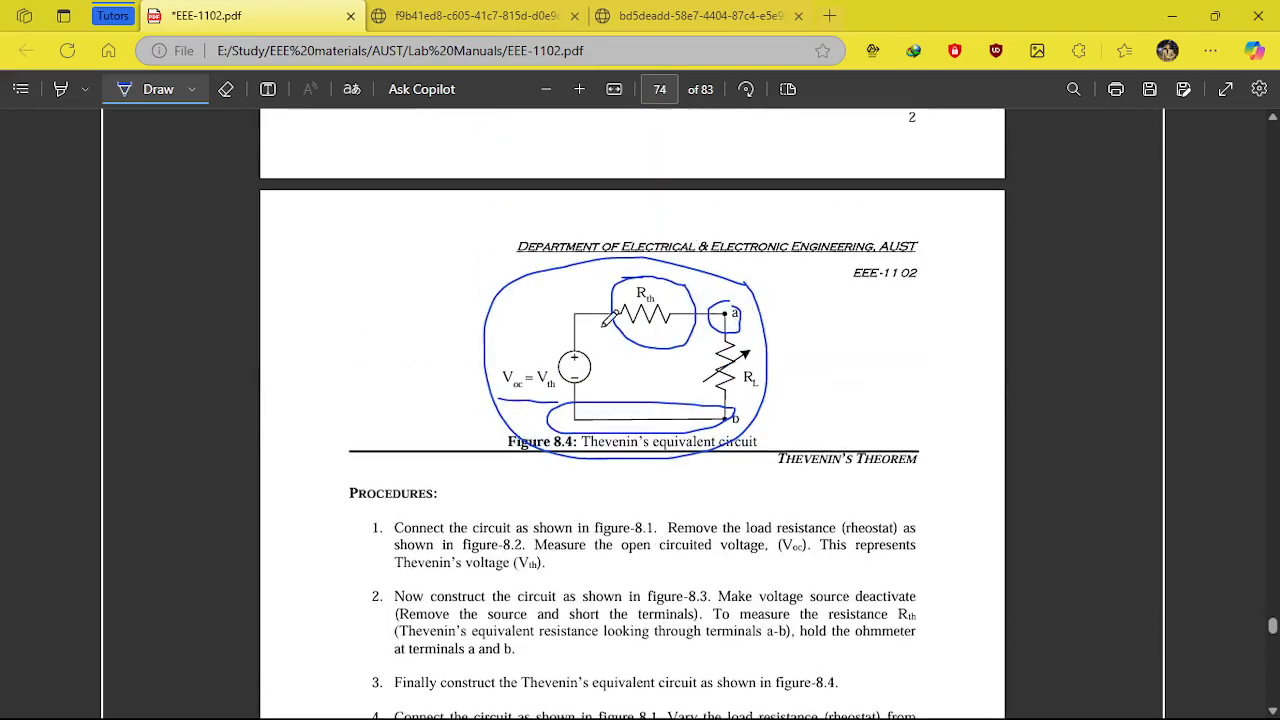
{"action": "mouse_move", "coordinate": [750, 710]}
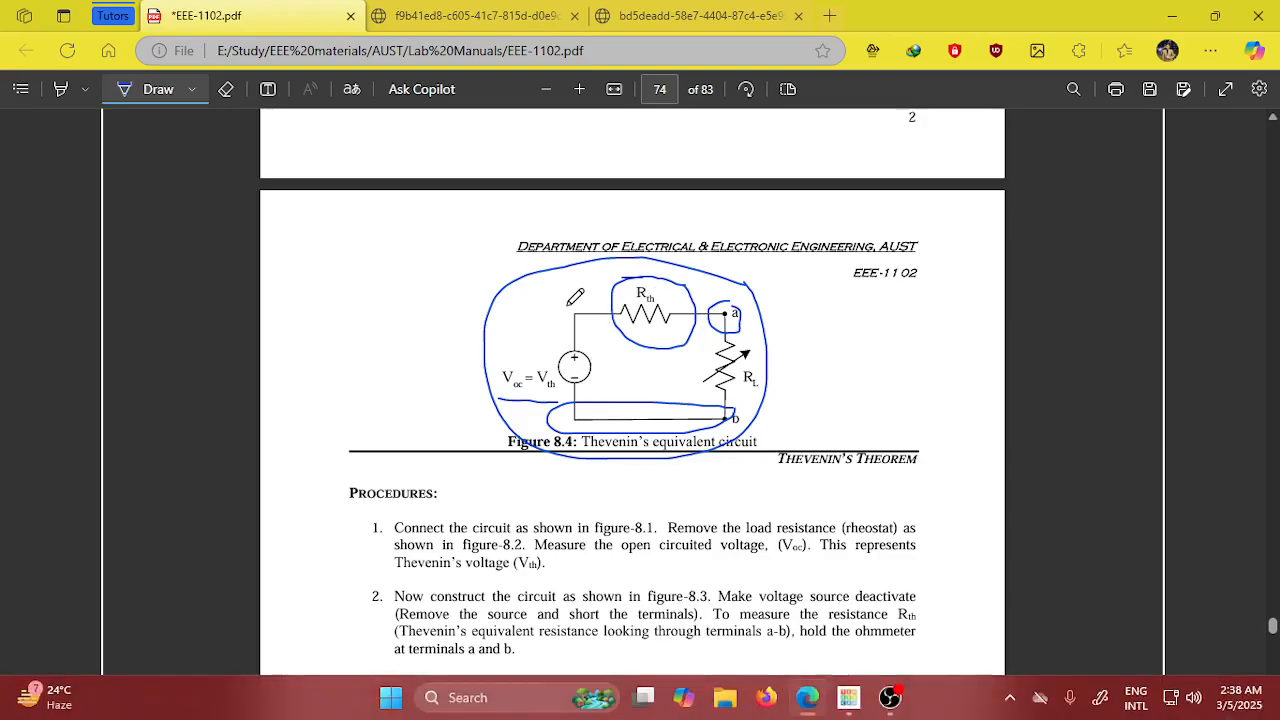
{"action": "left_click", "coordinate": [765, 704]}
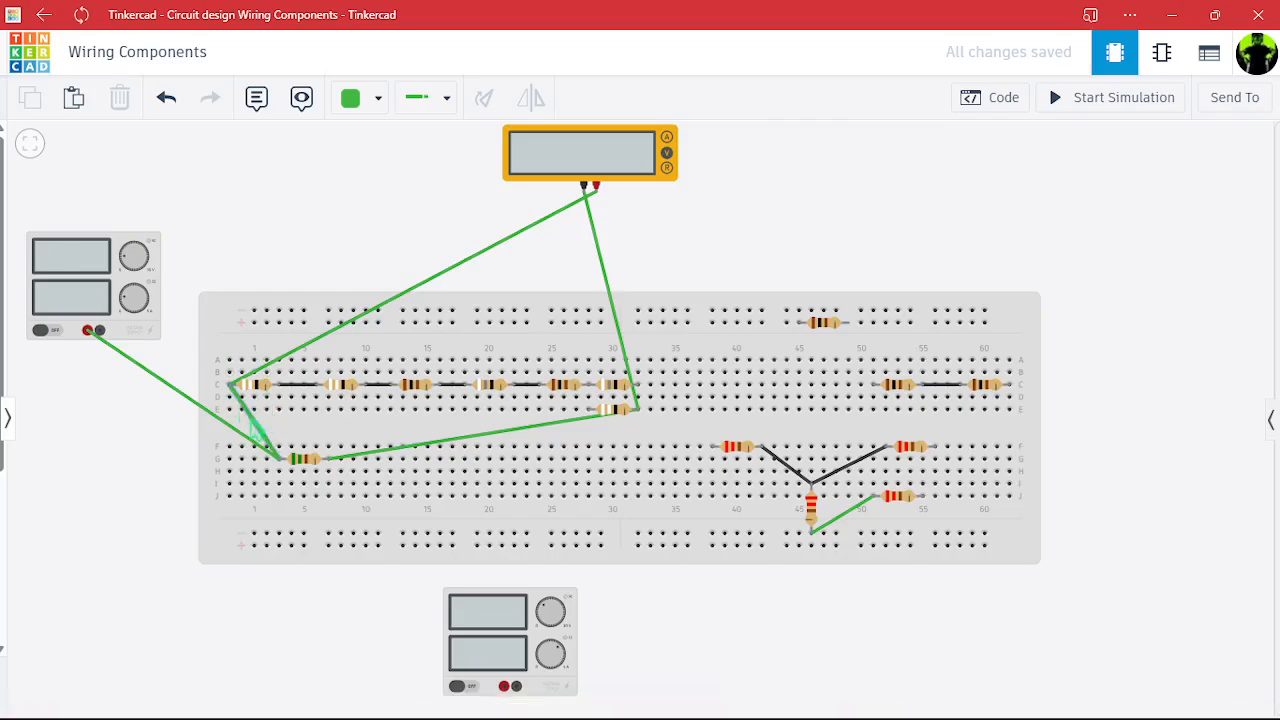
{"action": "left_click", "coordinate": [255, 430]}
{"action": "key", "text": "Delete"}
{"action": "left_click", "coordinate": [230, 386]}
{"action": "left_click", "coordinate": [329, 459]}
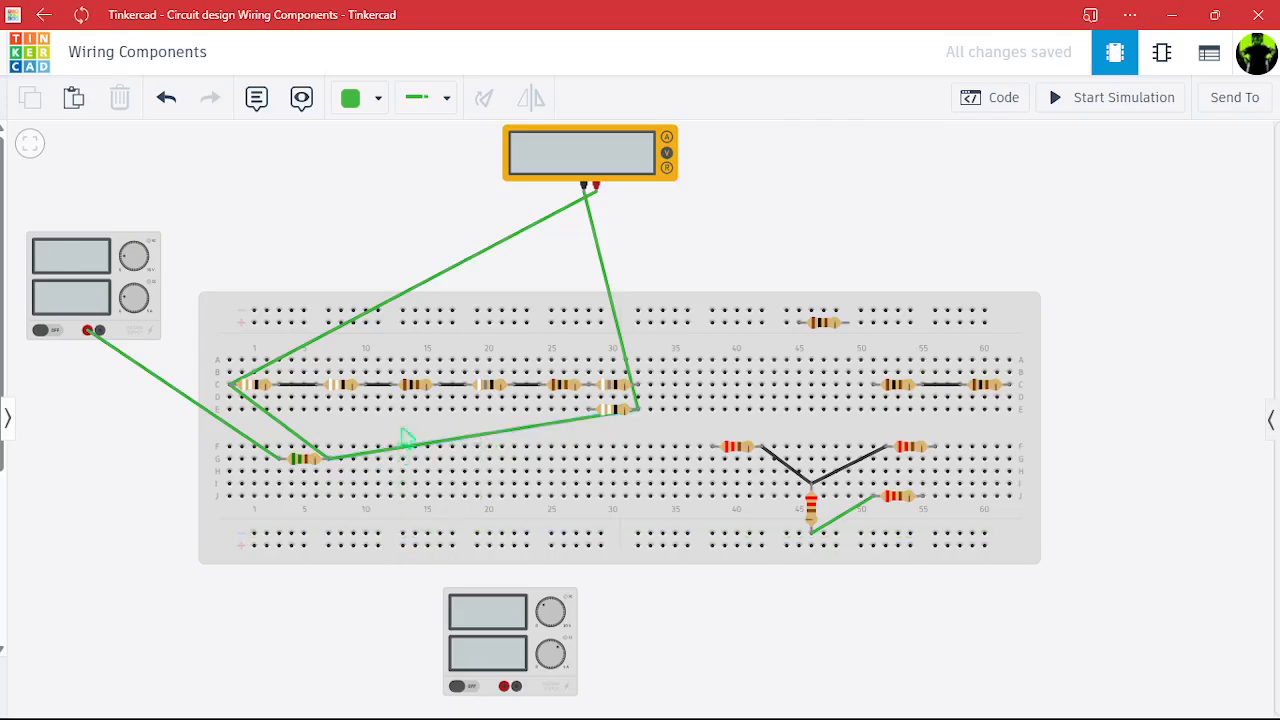
{"action": "left_click", "coordinate": [491, 437]}
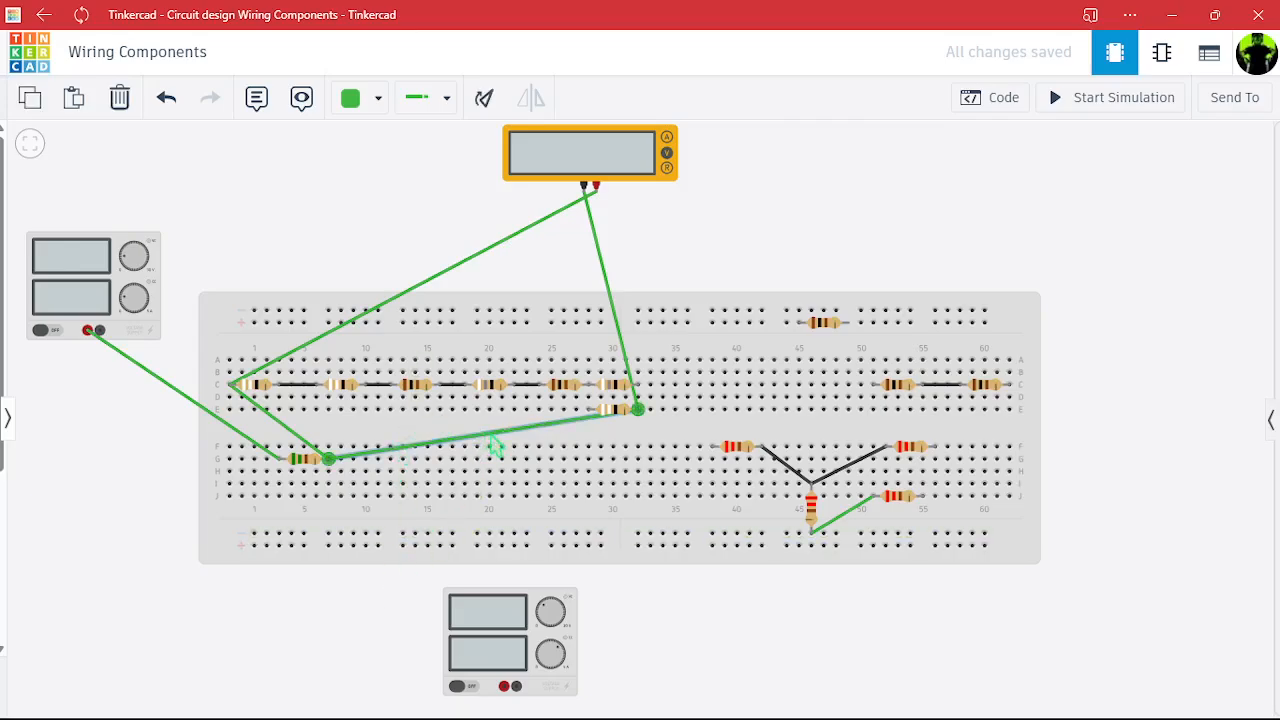
{"action": "key", "text": "Delete"}
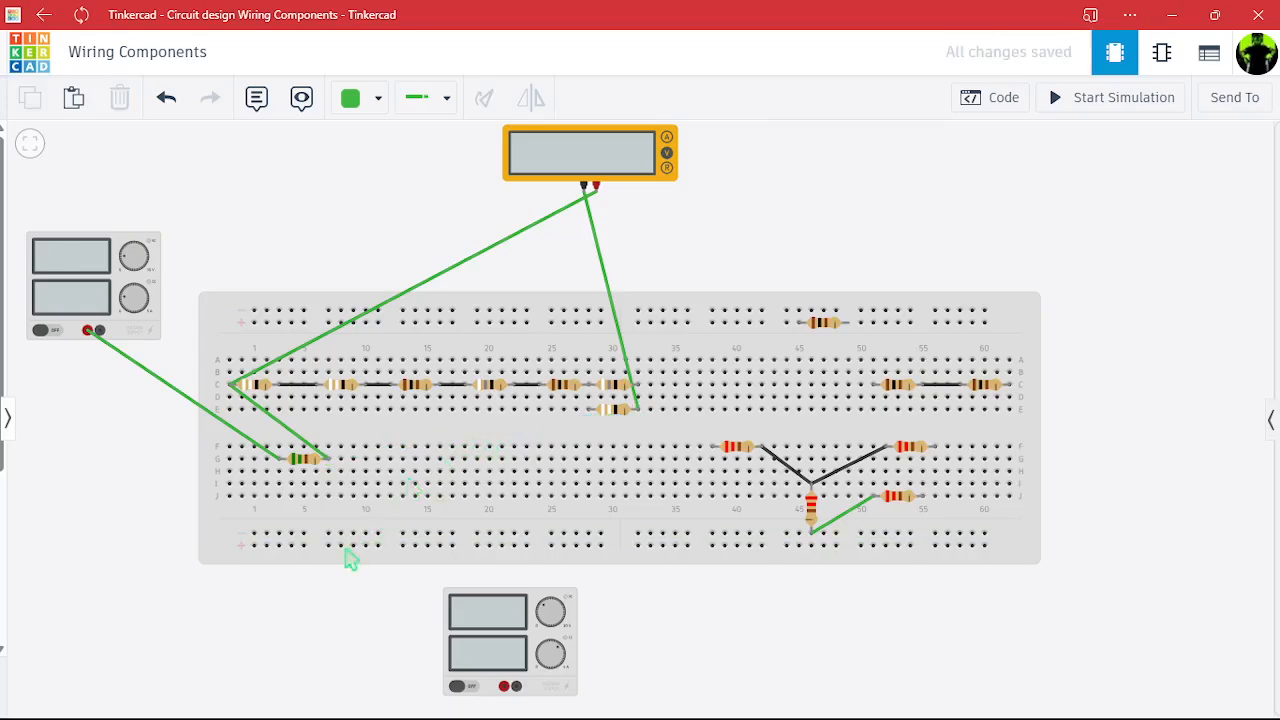
Reconnect the 5 V supply's negative terminal to the row E end of the load chain.
{"action": "left_click", "coordinate": [99, 331]}
{"action": "left_click", "coordinate": [639, 412]}
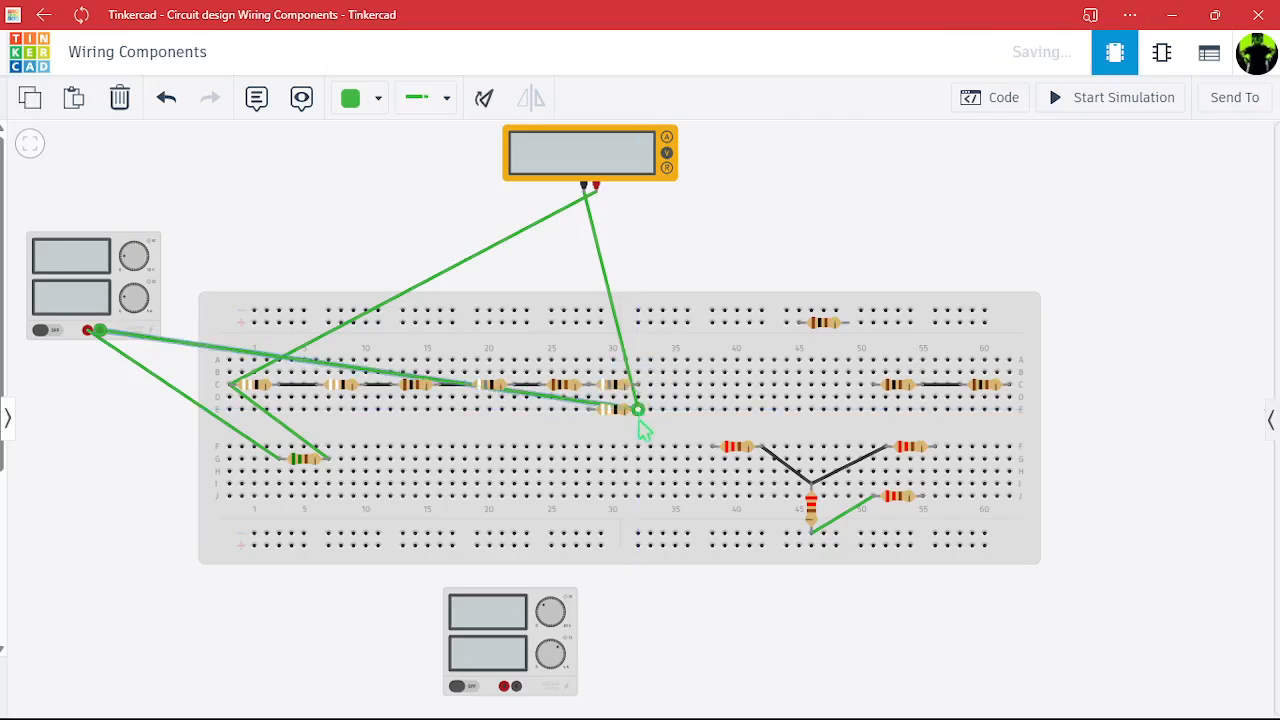
{"action": "left_click", "coordinate": [640, 440]}
{"action": "left_click", "coordinate": [845, 243]}
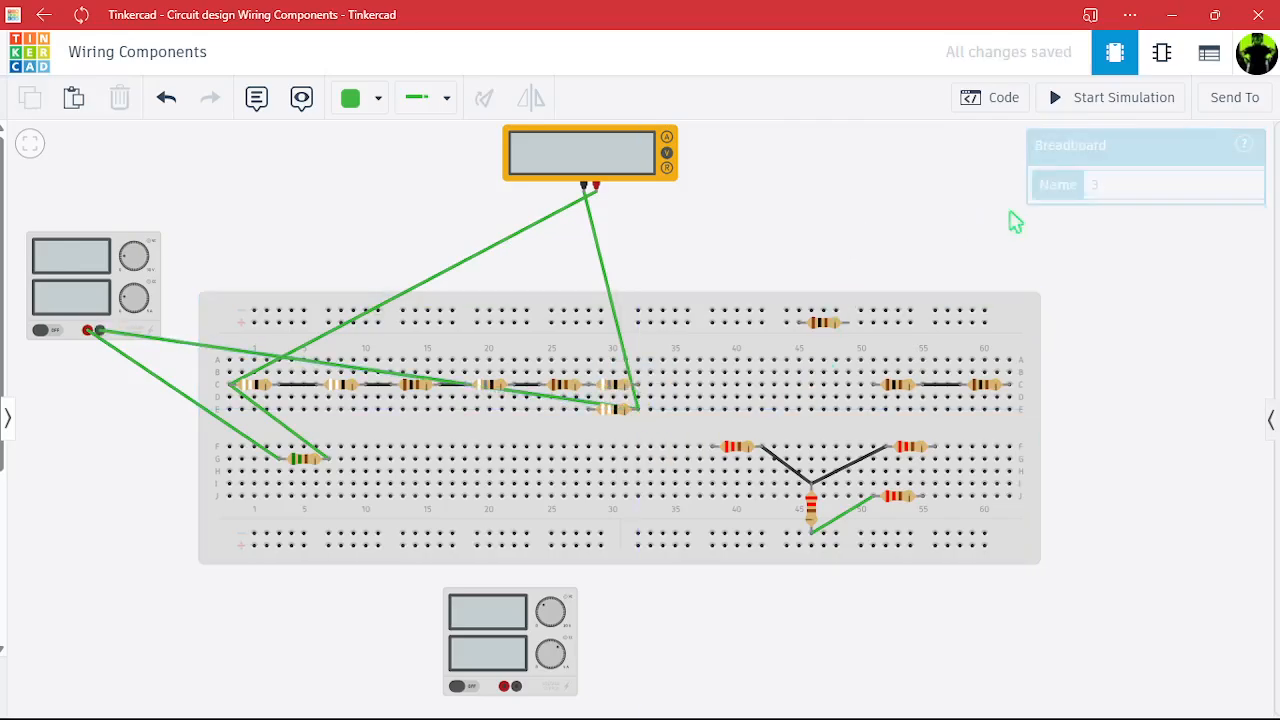
Simulate the Thevenin's equivalent circuit to measure its load voltage and record 2.5 in the Rth = RL row of its Table 8.1.
{"action": "left_click", "coordinate": [1127, 110]}
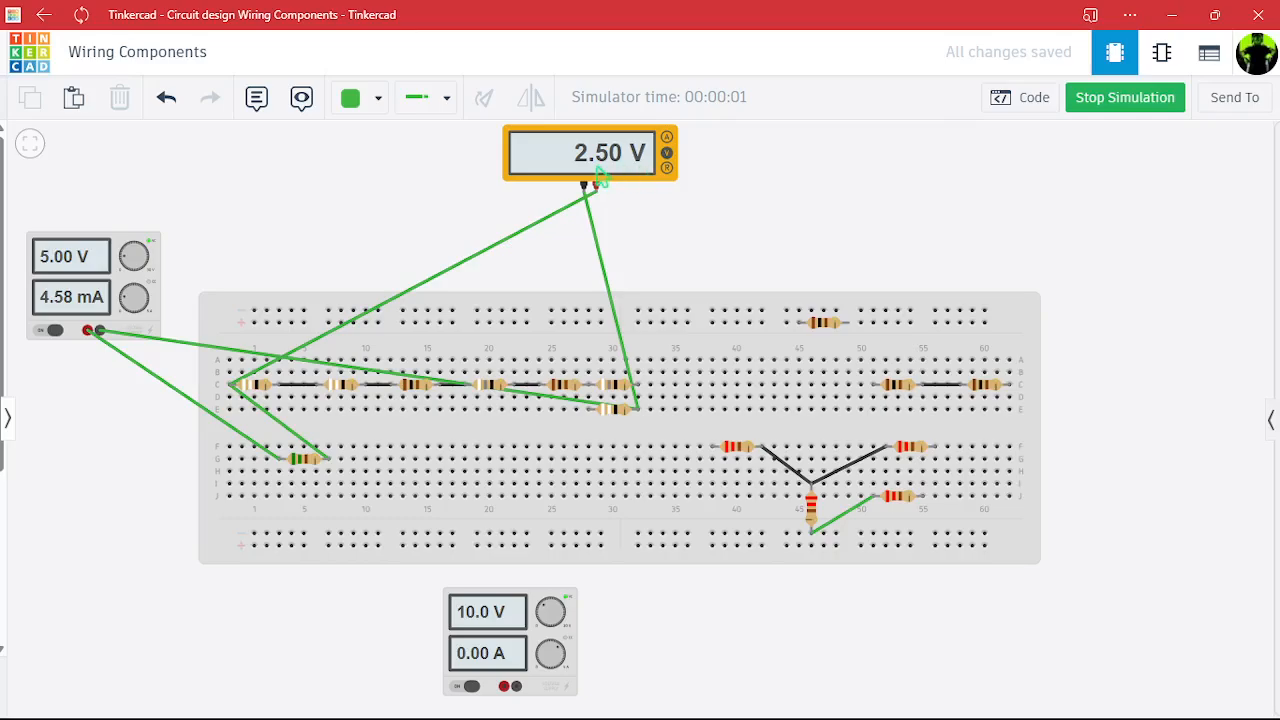
{"action": "left_click", "coordinate": [1098, 110]}
{"action": "left_click", "coordinate": [818, 703]}
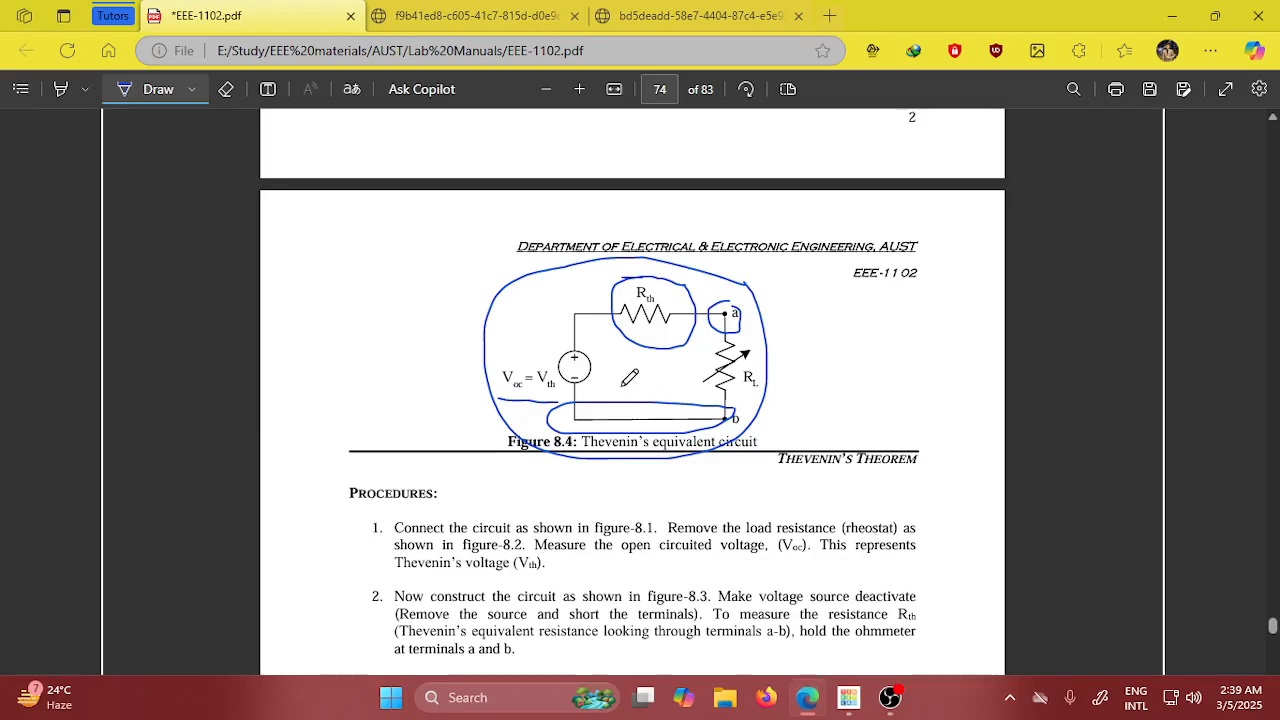
{"action": "scroll", "coordinate": [574, 322], "scroll_direction": "down", "scroll_amount": 10}
{"action": "scroll", "coordinate": [574, 322], "scroll_direction": "down", "scroll_amount": 5}
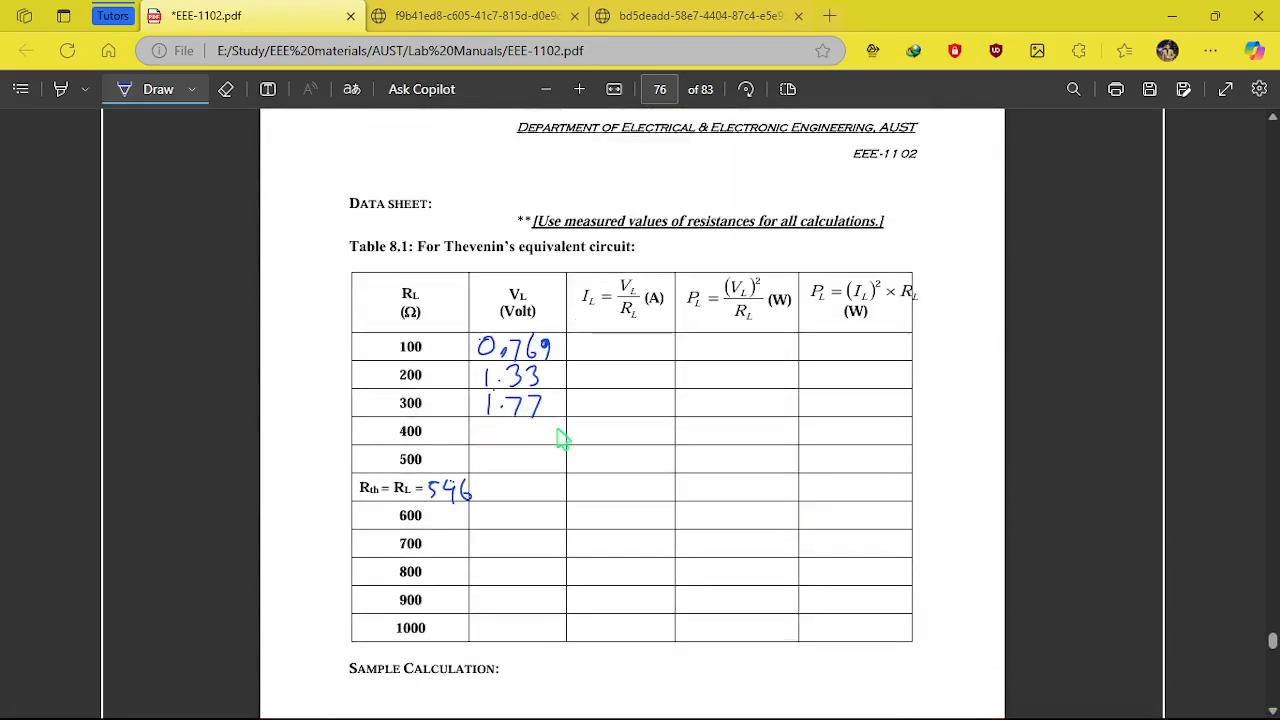
{"action": "left_click_drag", "start_coordinate": [494, 490], "coordinate": [527, 497]}
{"action": "left_click", "coordinate": [510, 491]}
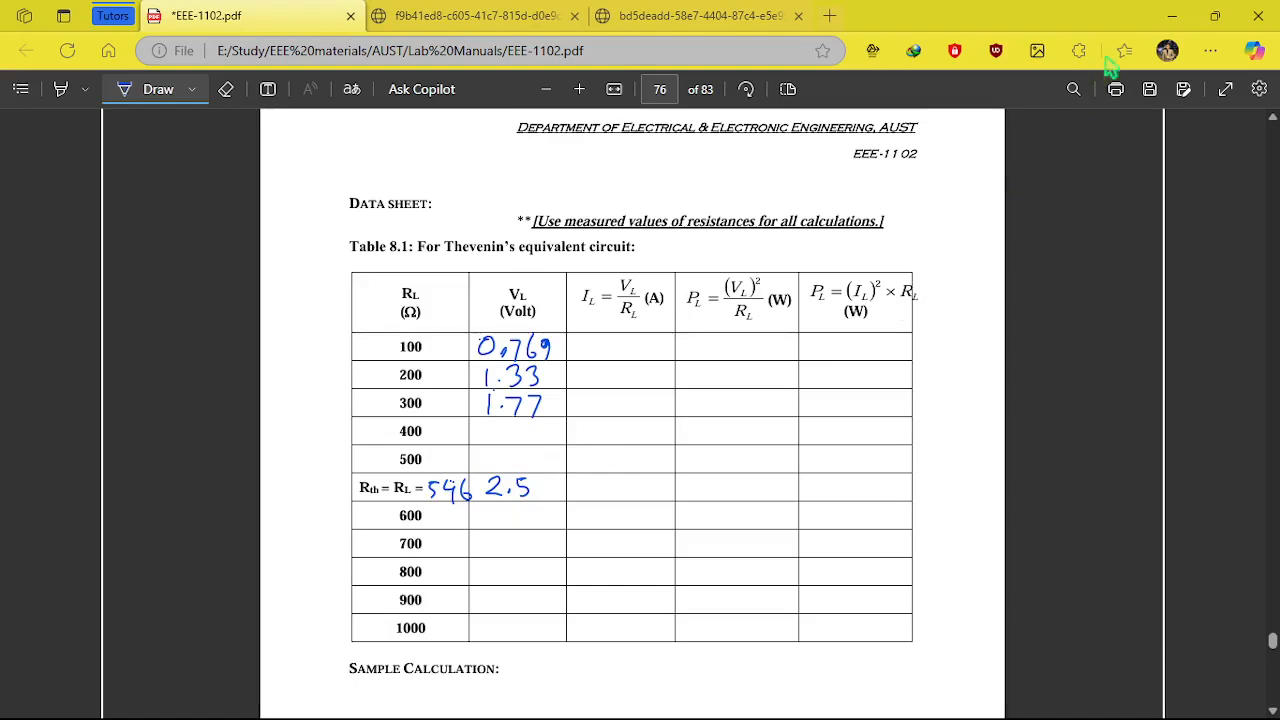
Review the handwritten data sheets for the original and Thevenin's equivalent circuits, and return to the Tinkercad circuit.
{"action": "left_click", "coordinate": [858, 702]}
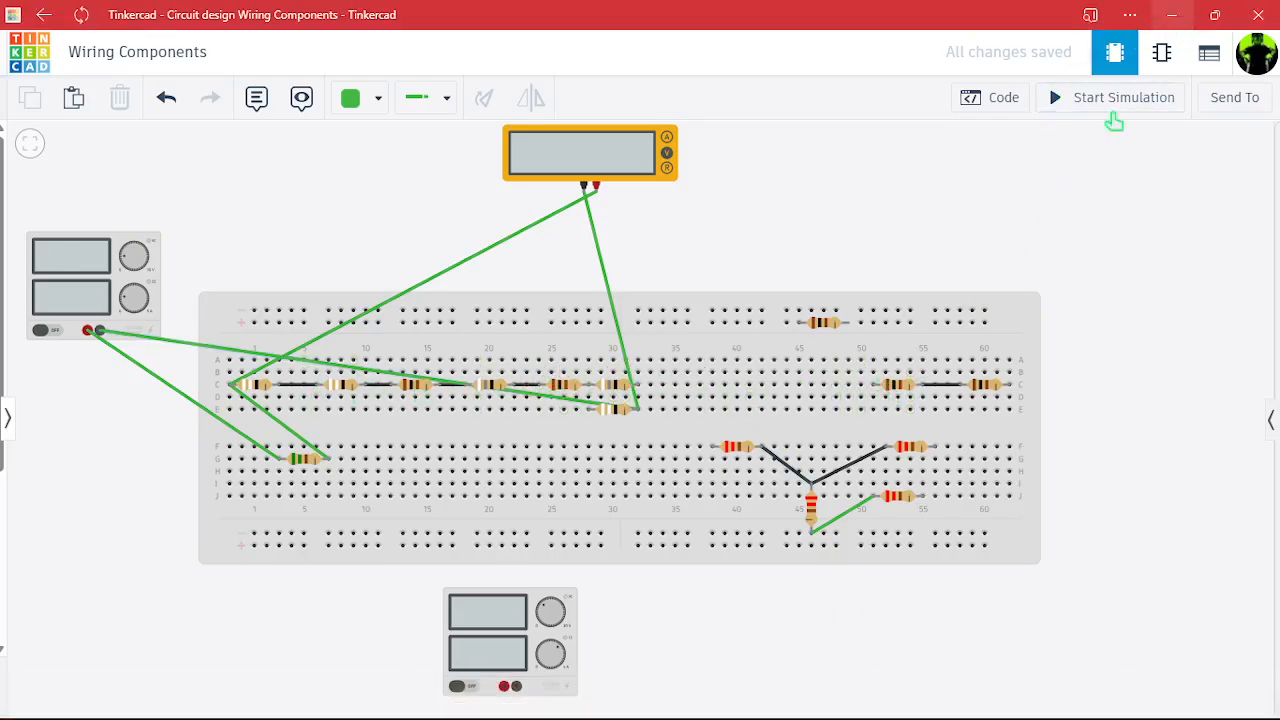
{"action": "left_click", "coordinate": [807, 697]}
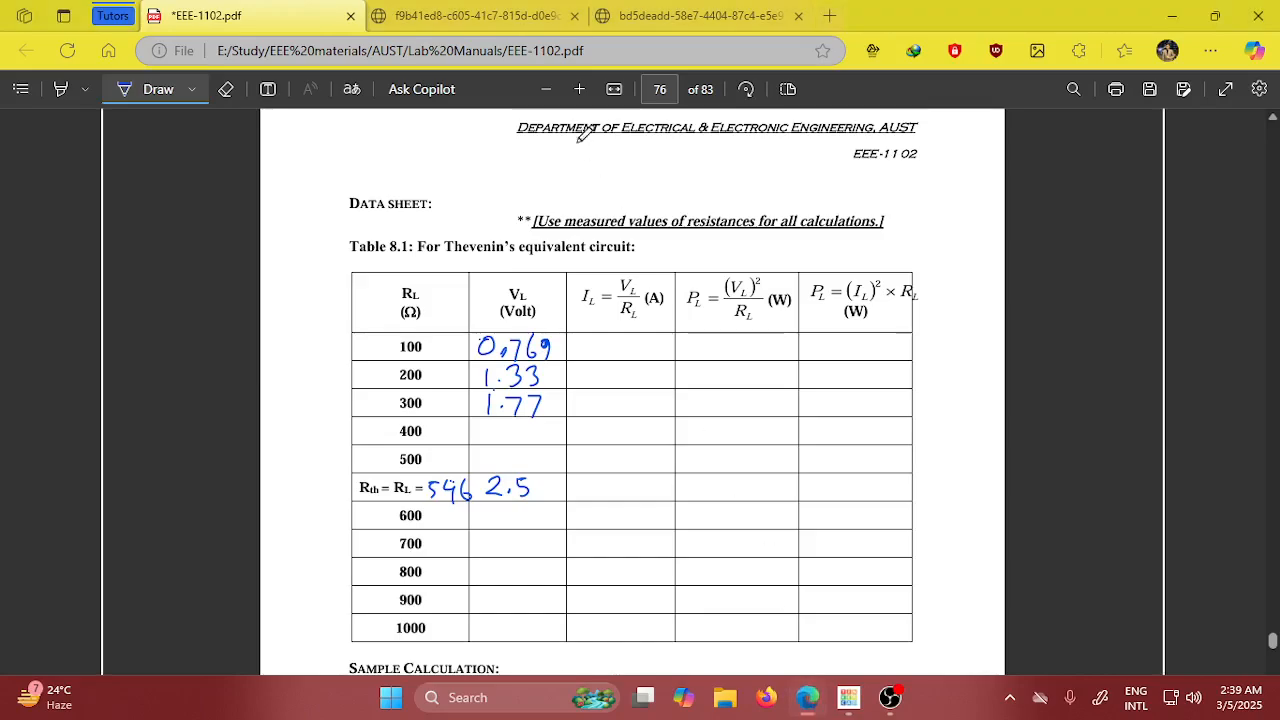
{"action": "left_click", "coordinate": [465, 10]}
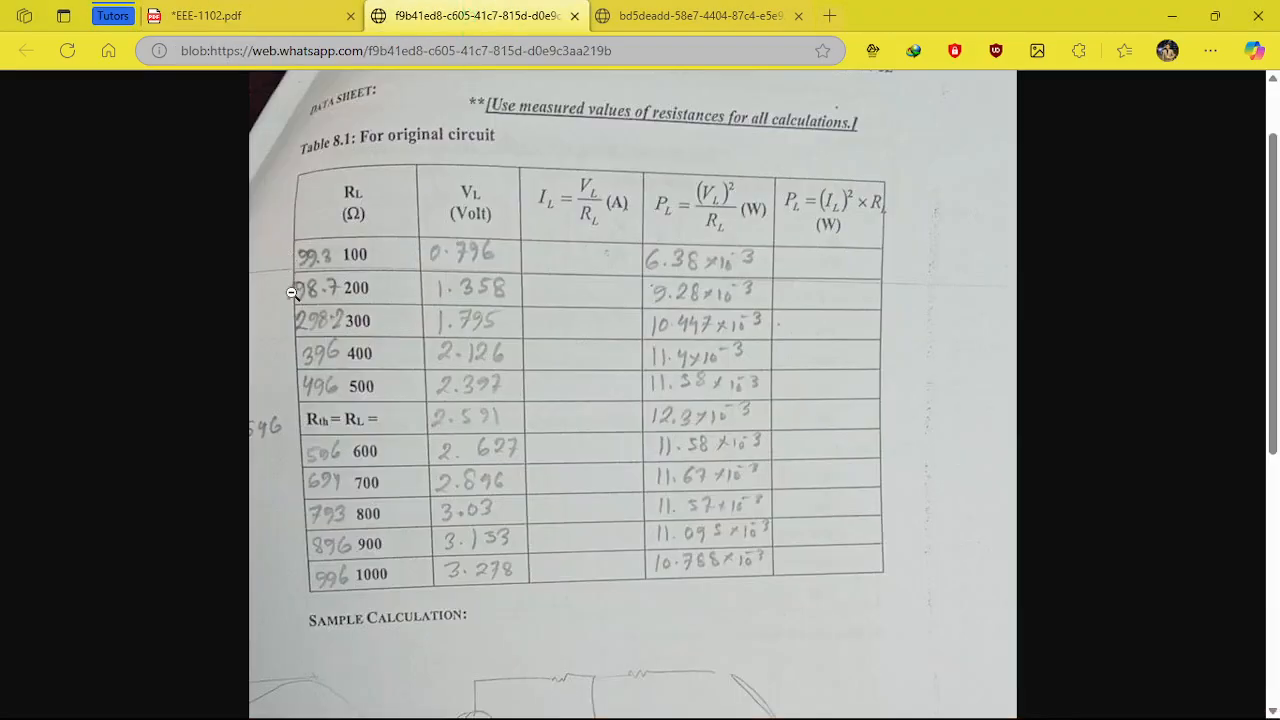
{"action": "left_click", "coordinate": [635, 15]}
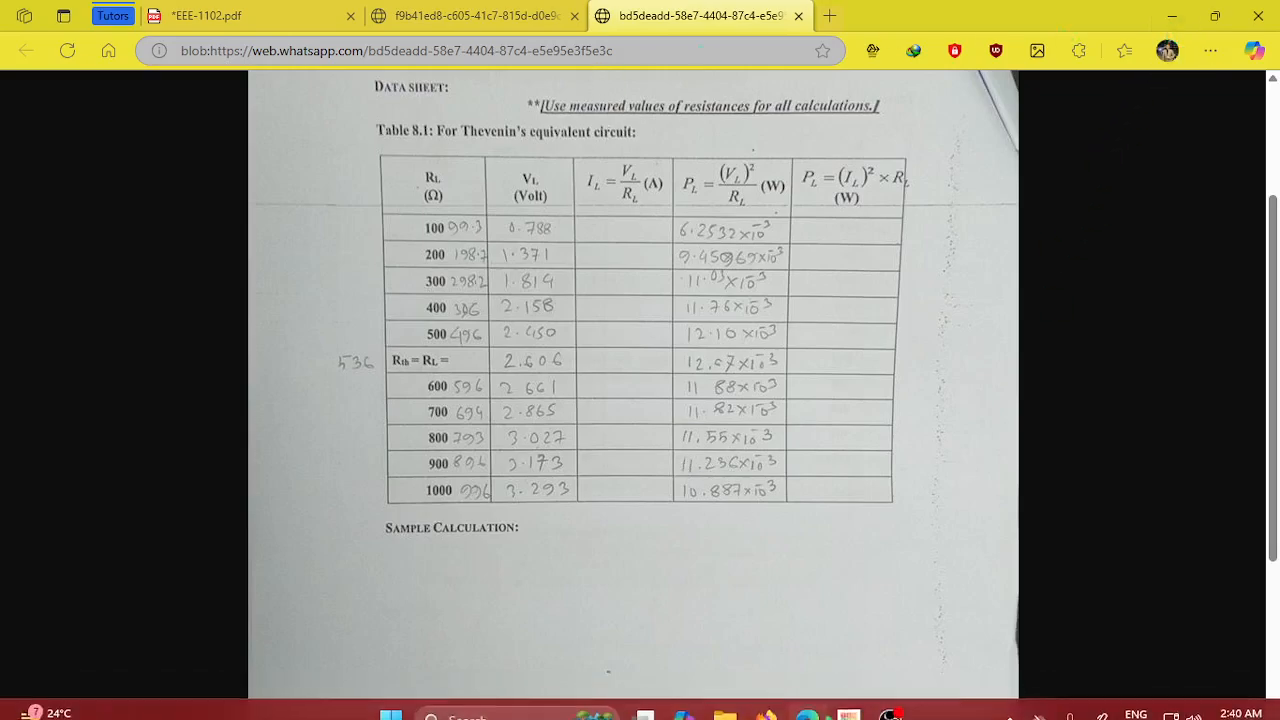
{"action": "left_click", "coordinate": [847, 698]}
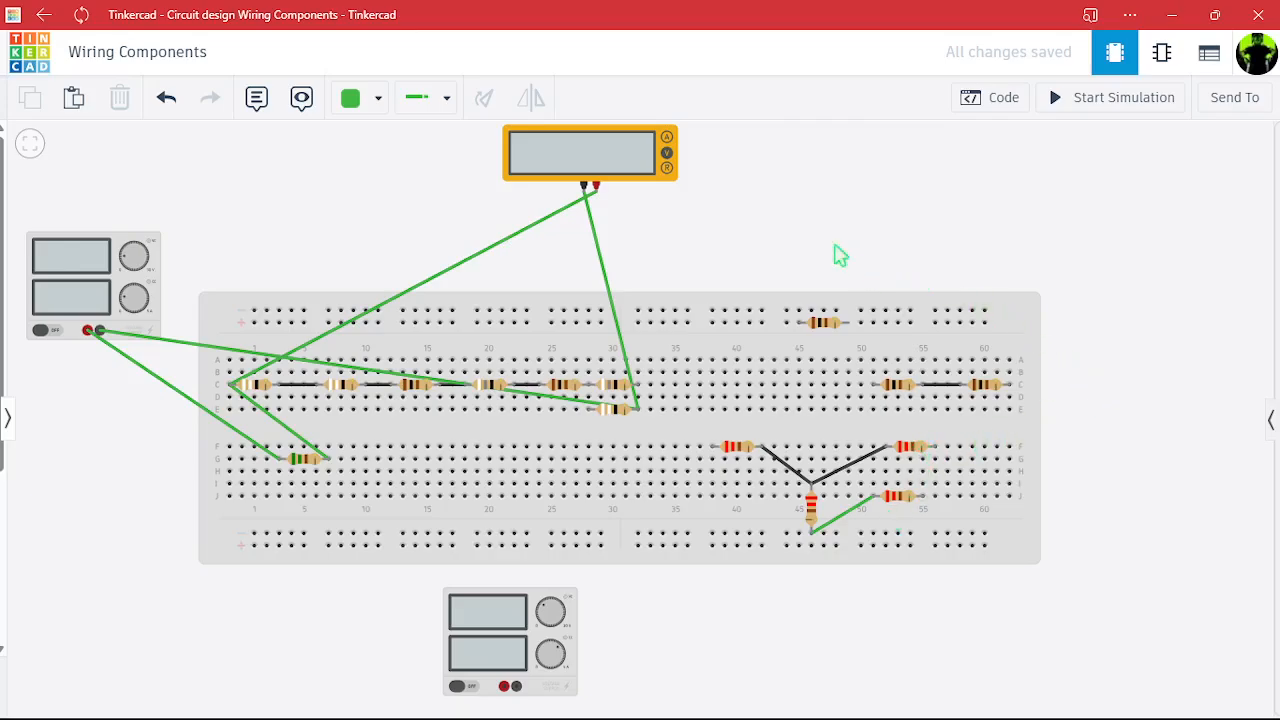
{"action": "left_click", "coordinate": [742, 450]}
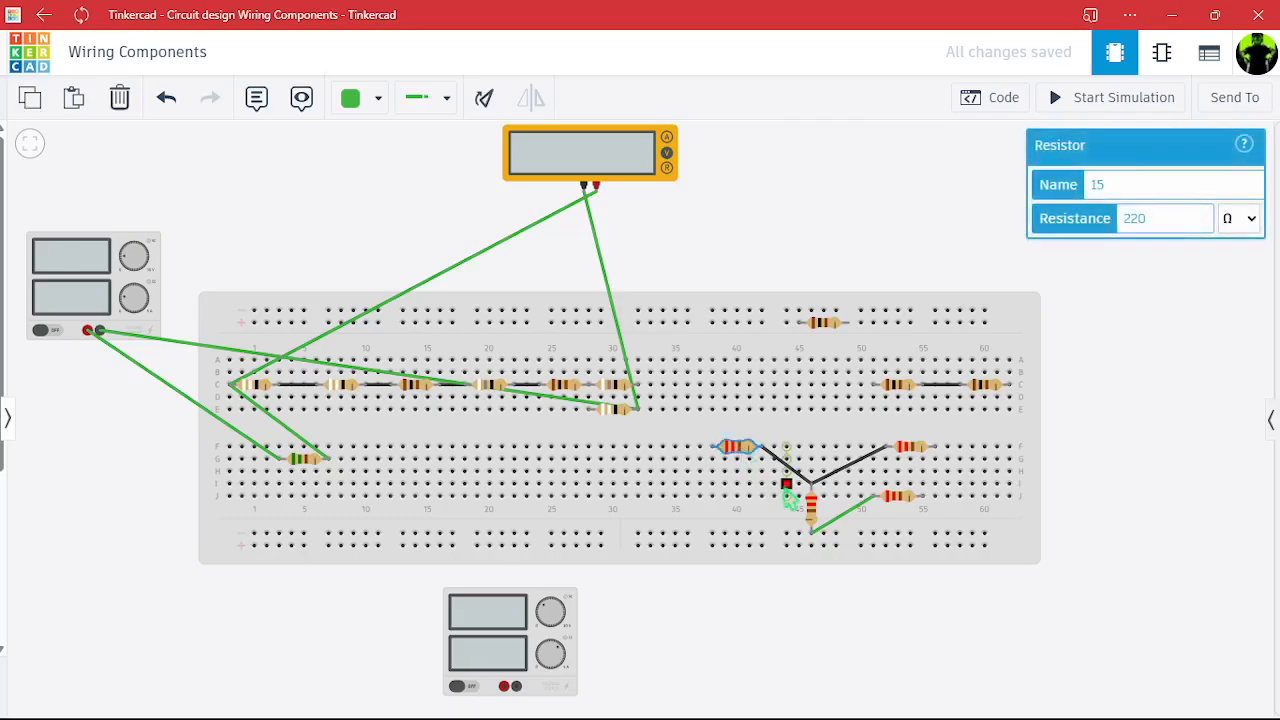
{"action": "left_click", "coordinate": [914, 447]}
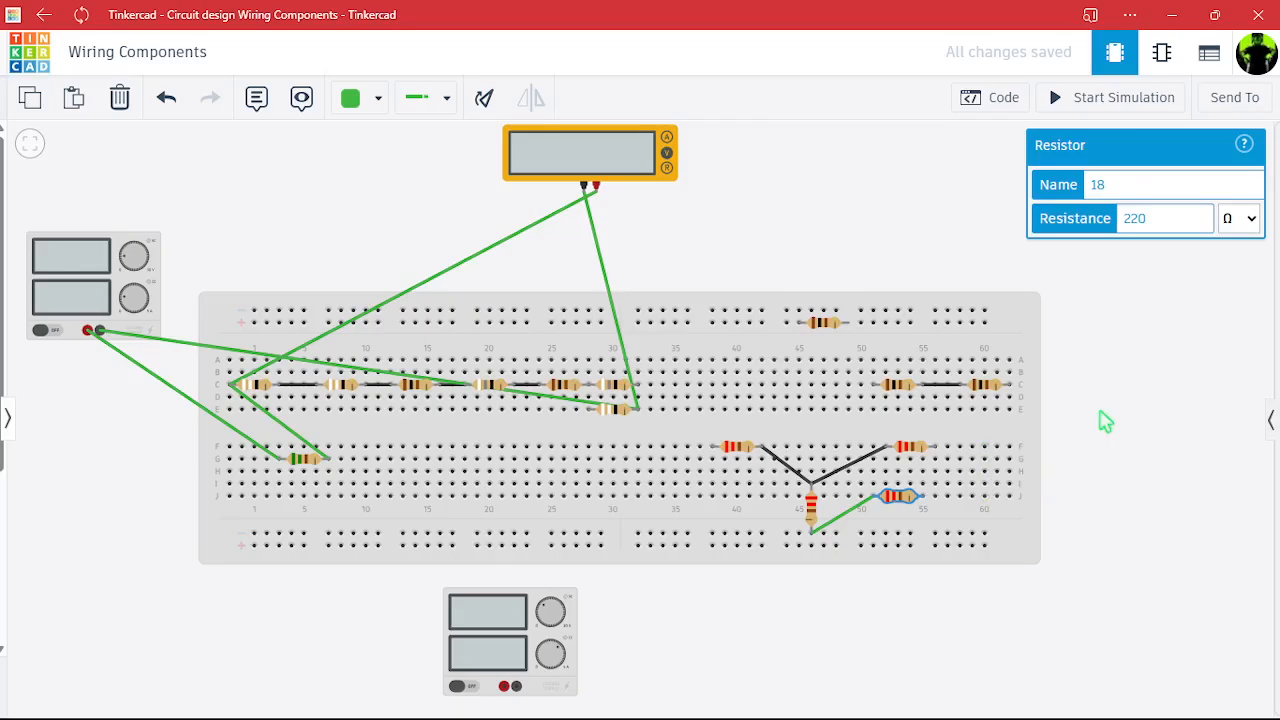
{"action": "left_click", "coordinate": [1103, 423]}
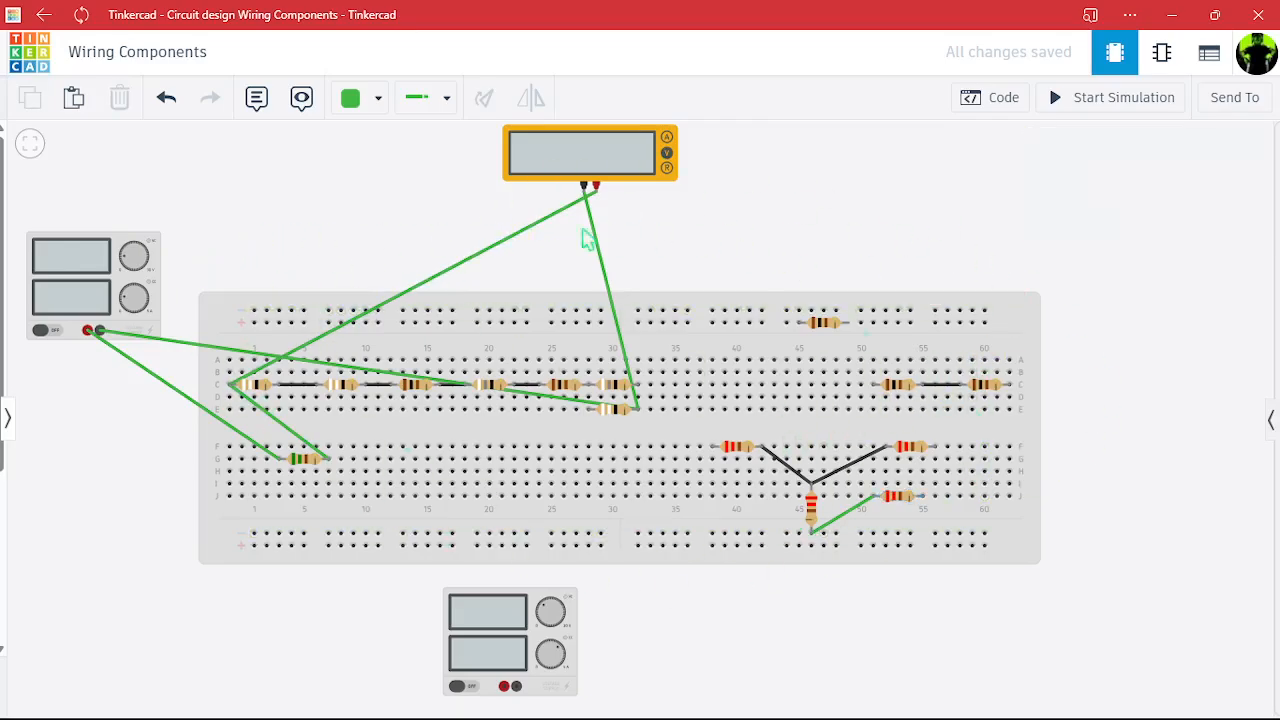
Switch to the EEE-1102 lab manual and compare the Table 8.1 data sheets for the Thevenin's equivalent and original circuits.
{"action": "left_click", "coordinate": [808, 690]}
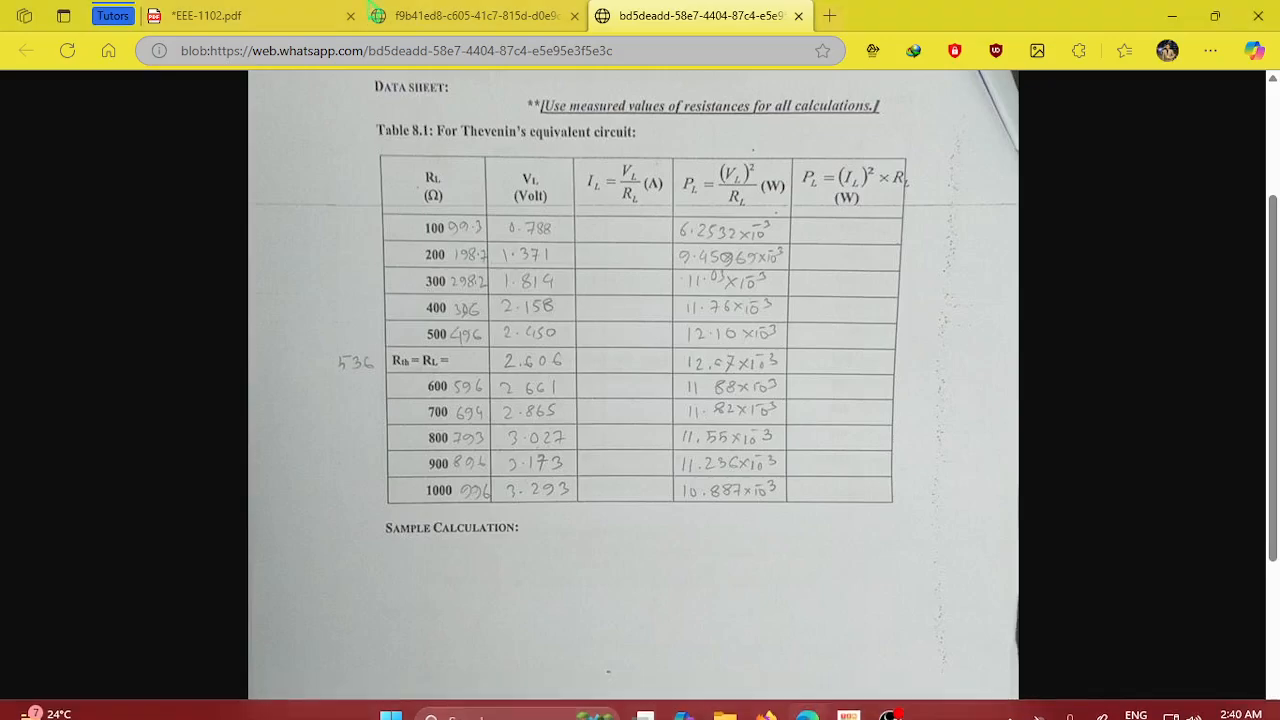
{"action": "left_click", "coordinate": [288, 15]}
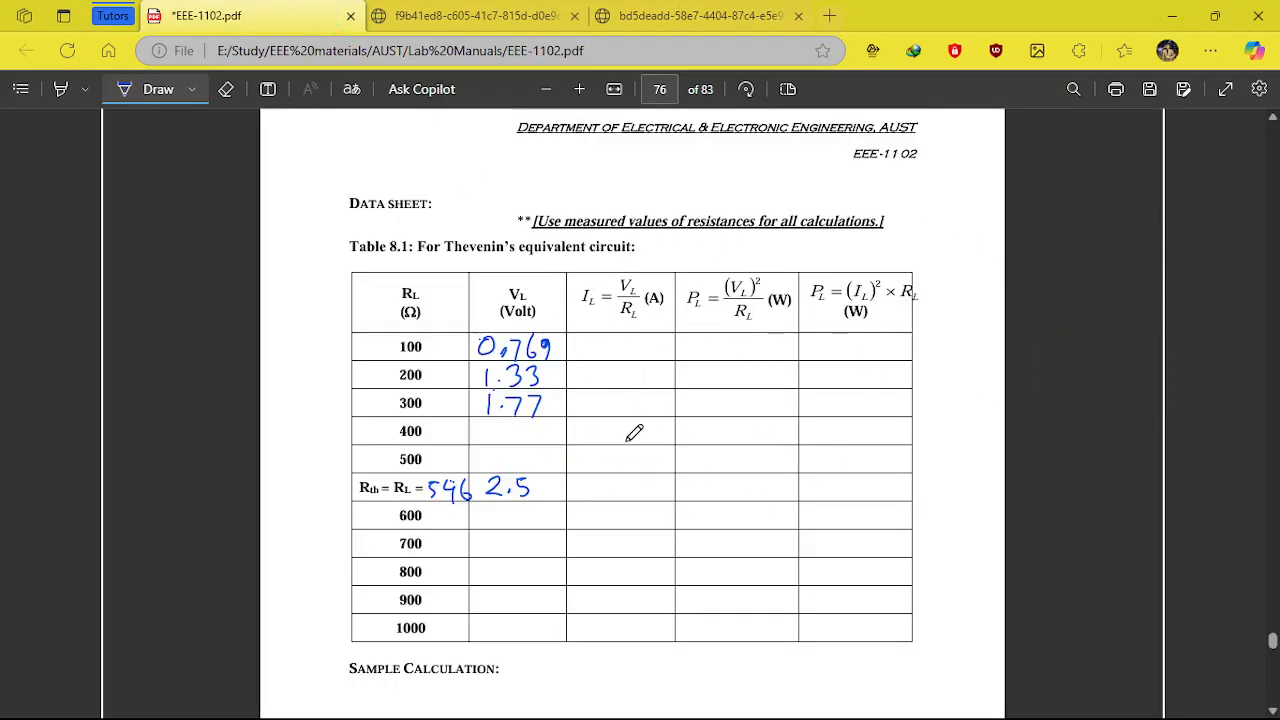
{"action": "scroll", "coordinate": [557, 391], "scroll_direction": "down", "scroll_amount": 3}
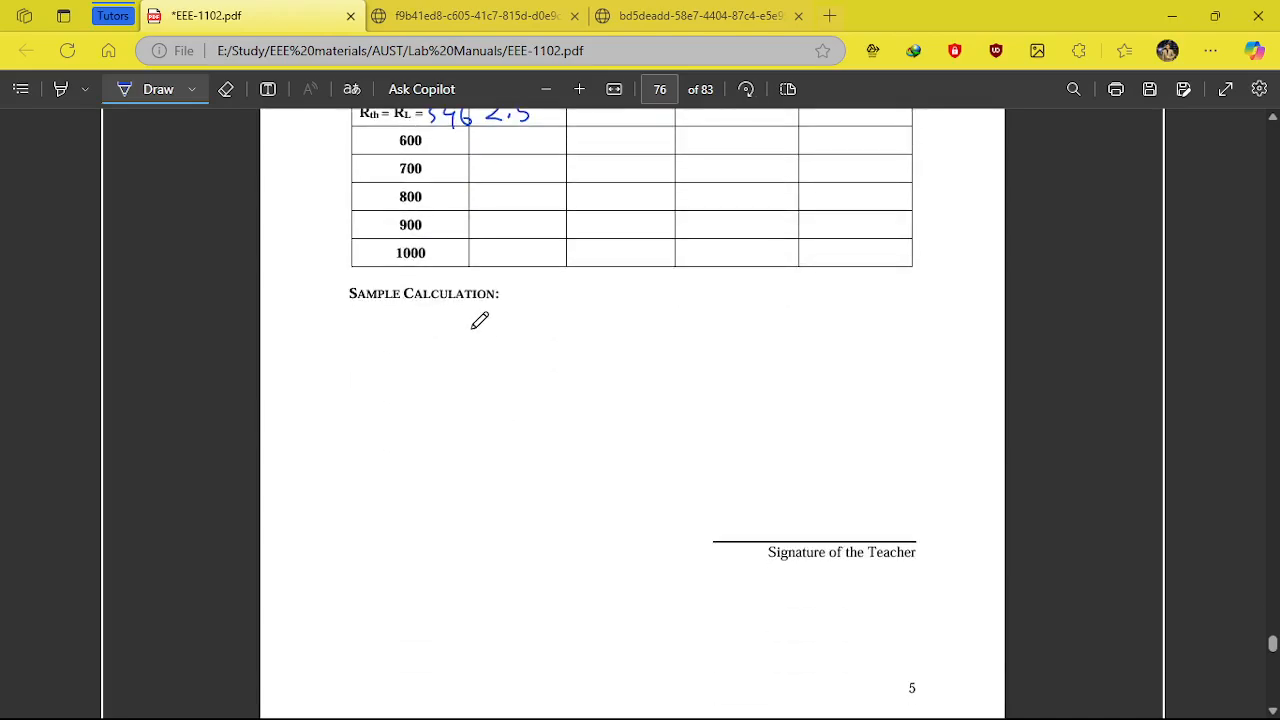
{"action": "scroll", "coordinate": [470, 358], "scroll_direction": "up", "scroll_amount": 2}
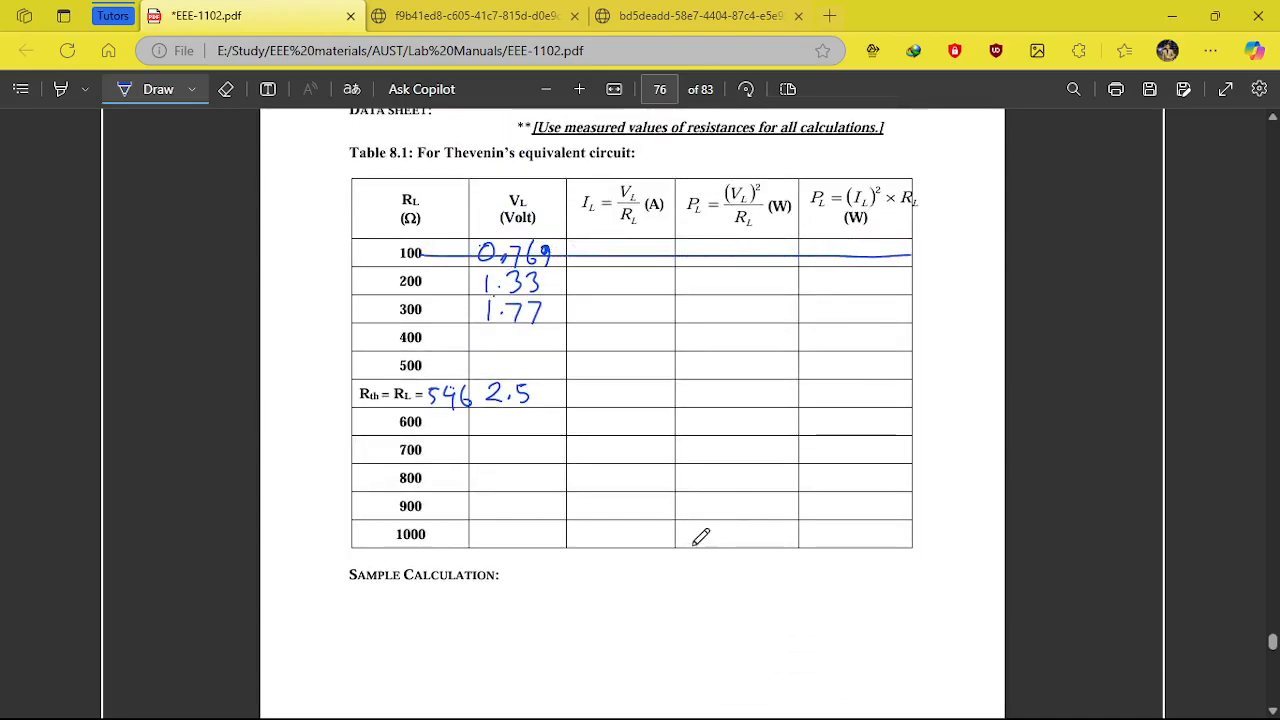
{"action": "scroll", "coordinate": [473, 510], "scroll_direction": "down", "scroll_amount": 2}
{"action": "scroll", "coordinate": [473, 510], "scroll_direction": "down", "scroll_amount": 12}
{"action": "scroll", "coordinate": [514, 443], "scroll_direction": "up", "scroll_amount": 20}
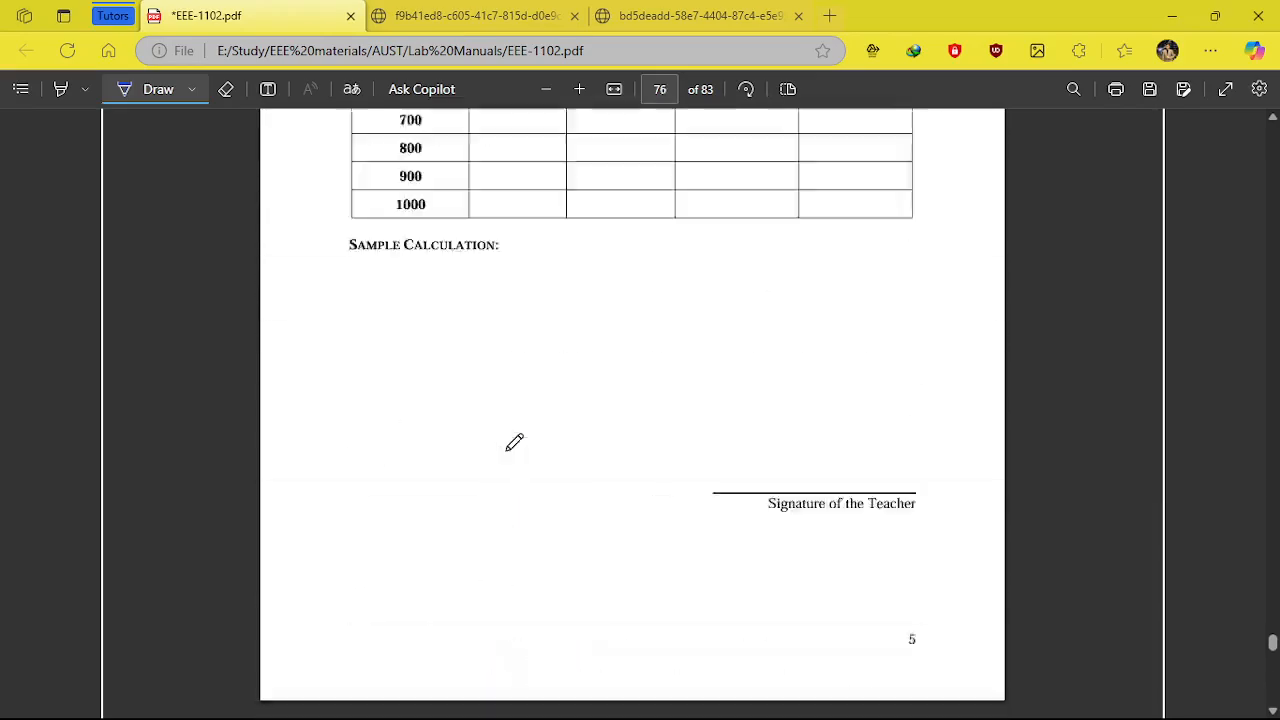
{"action": "scroll", "coordinate": [514, 443], "scroll_direction": "up", "scroll_amount": 10}
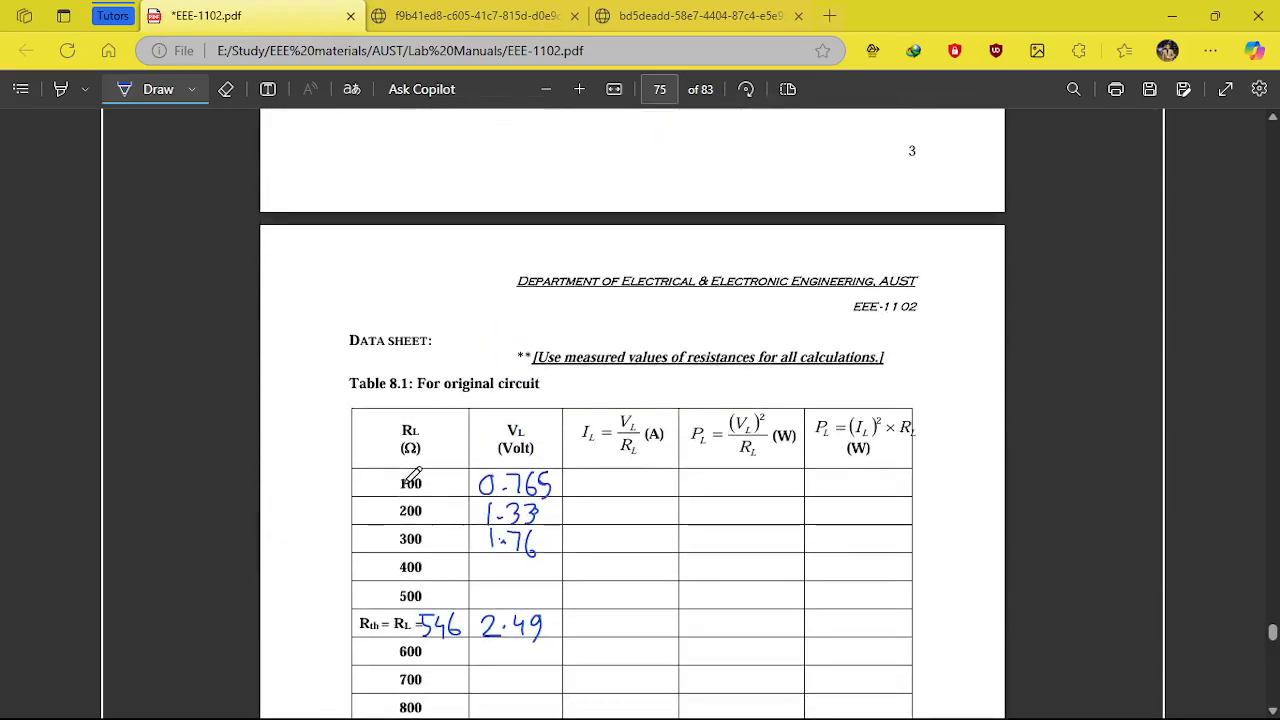
Draw a freehand circle in the blank Sample Calculation space below the original circuit's Table 8.1.
{"action": "scroll", "coordinate": [828, 482], "scroll_direction": "down", "scroll_amount": 5}
{"action": "mouse_move", "coordinate": [606, 398]}
{"action": "left_mouse_down"}
{"action": "mouse_move", "coordinate": [660, 403]}
{"action": "mouse_move", "coordinate": [584, 398]}
{"action": "left_mouse_up"}
{"action": "scroll", "coordinate": [530, 310], "scroll_direction": "up", "scroll_amount": 4}
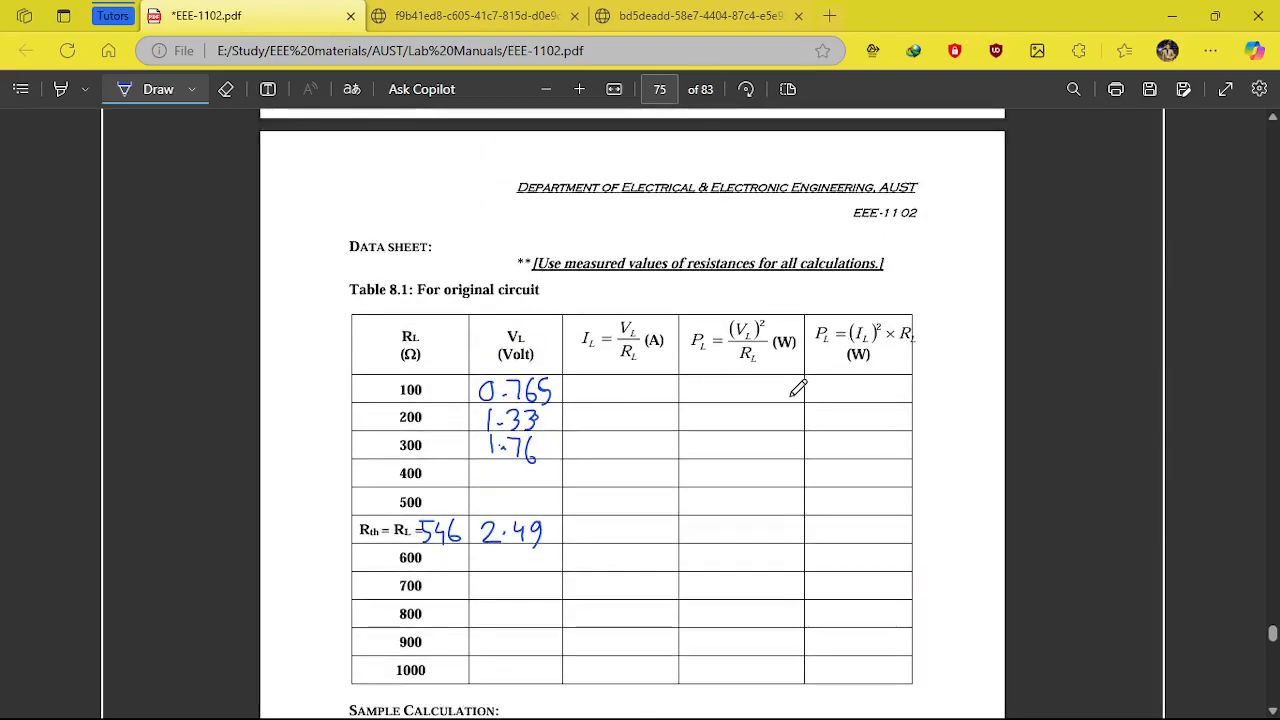
Review the original circuit's Table 8.1, covering its current and power formulas, recorded load voltages and Sample Calculation area.
{"action": "scroll", "coordinate": [767, 390], "scroll_direction": "down", "scroll_amount": 3}
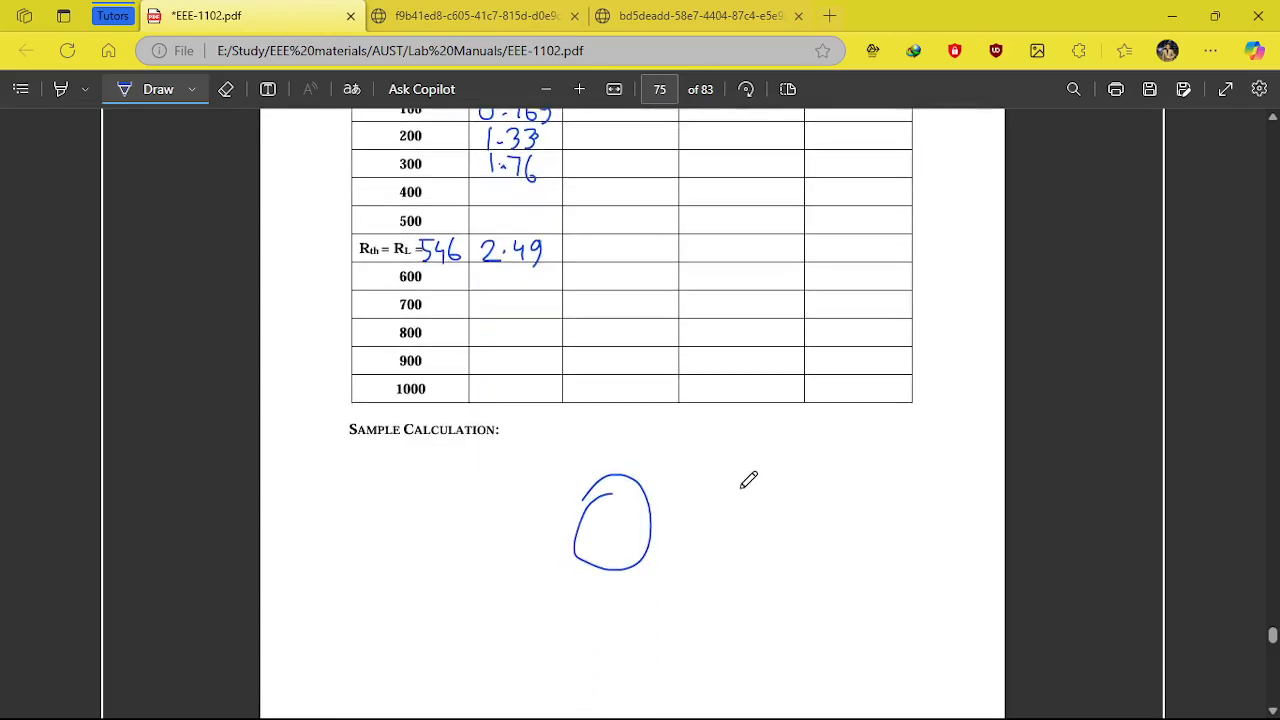
{"action": "scroll", "coordinate": [745, 366], "scroll_direction": "up", "scroll_amount": 1}
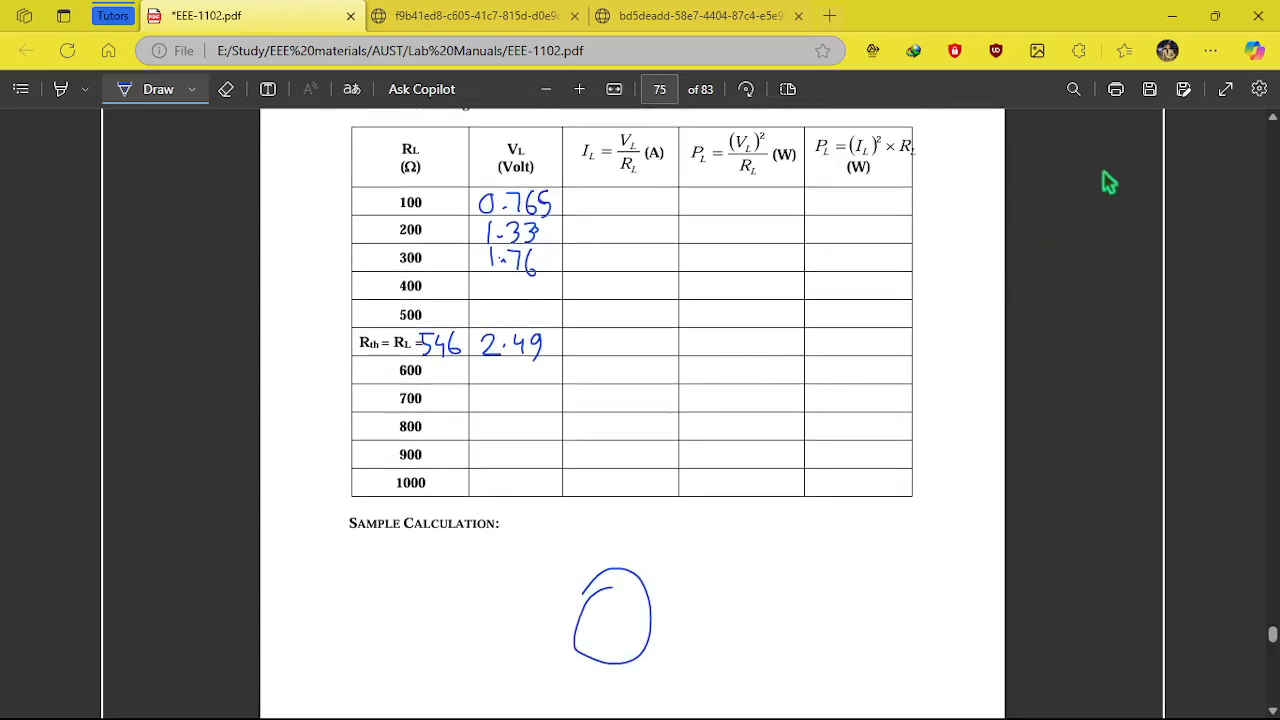
{"action": "scroll", "coordinate": [1020, 363], "scroll_direction": "up", "scroll_amount": 2}
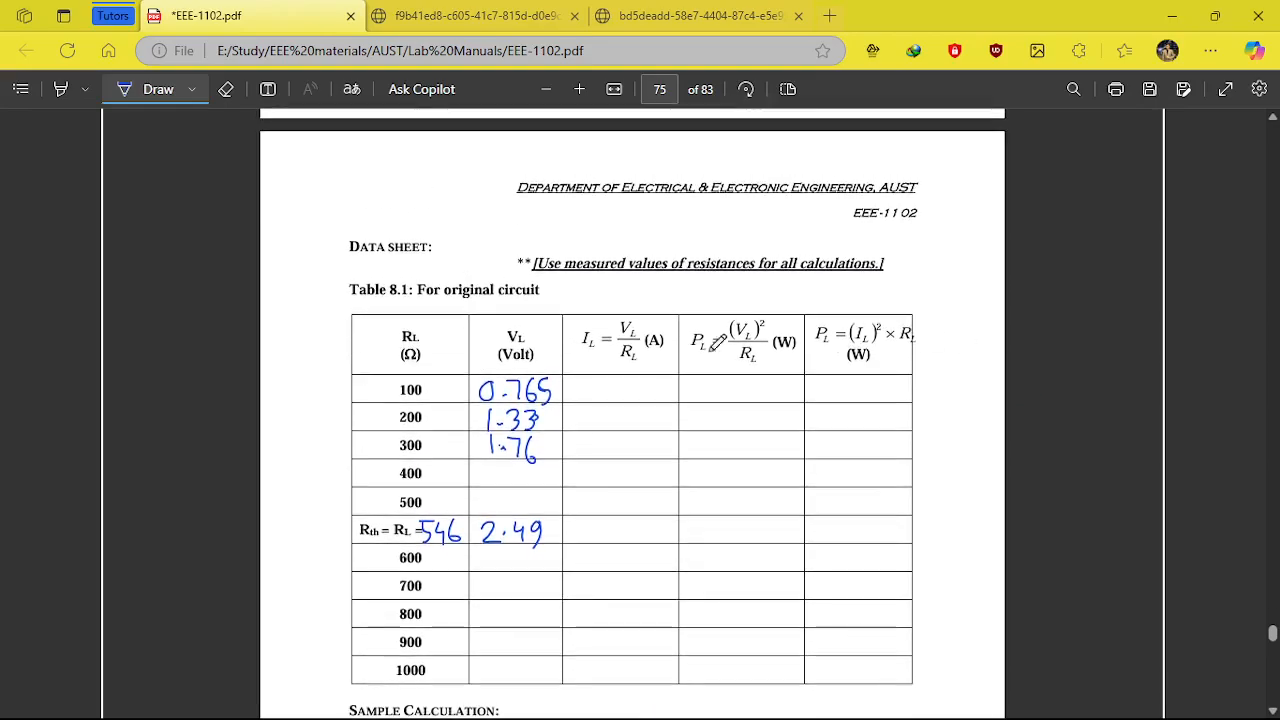
{"action": "scroll", "coordinate": [606, 354], "scroll_direction": "down", "scroll_amount": 2}
{"action": "scroll", "coordinate": [600, 320], "scroll_direction": "up", "scroll_amount": 1}
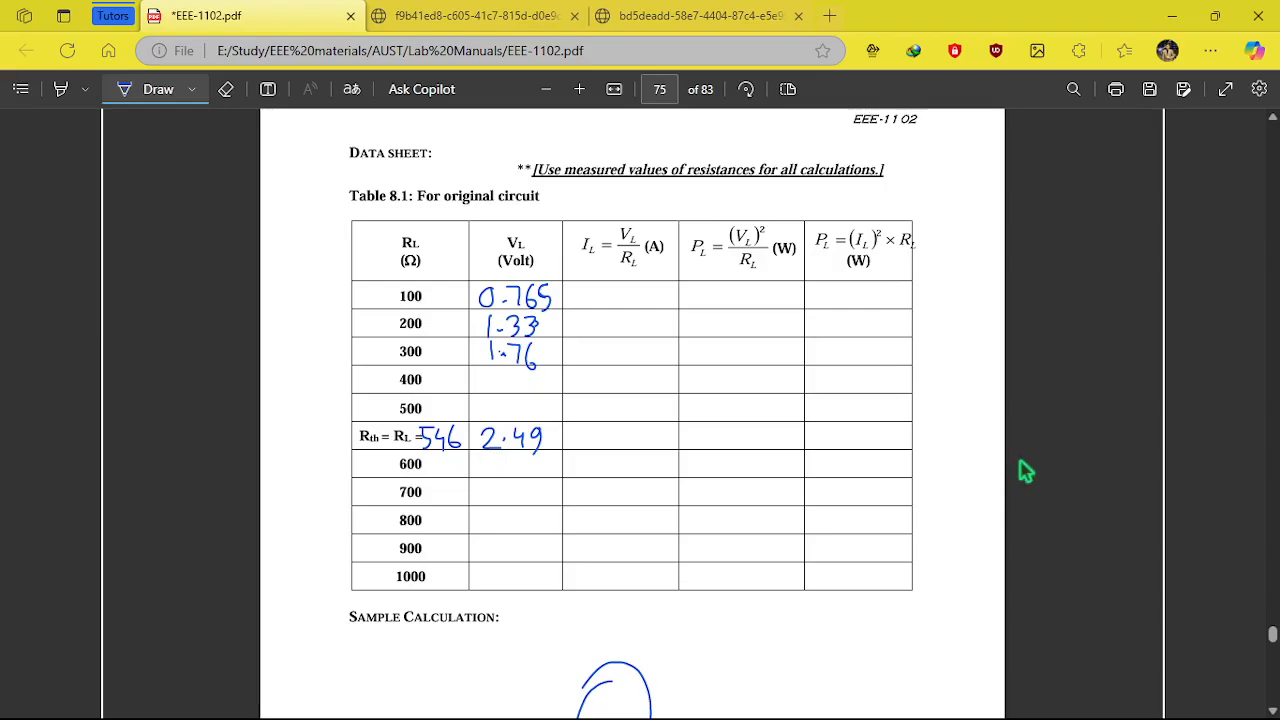
{"action": "scroll", "coordinate": [1023, 471], "scroll_direction": "down", "scroll_amount": 3}
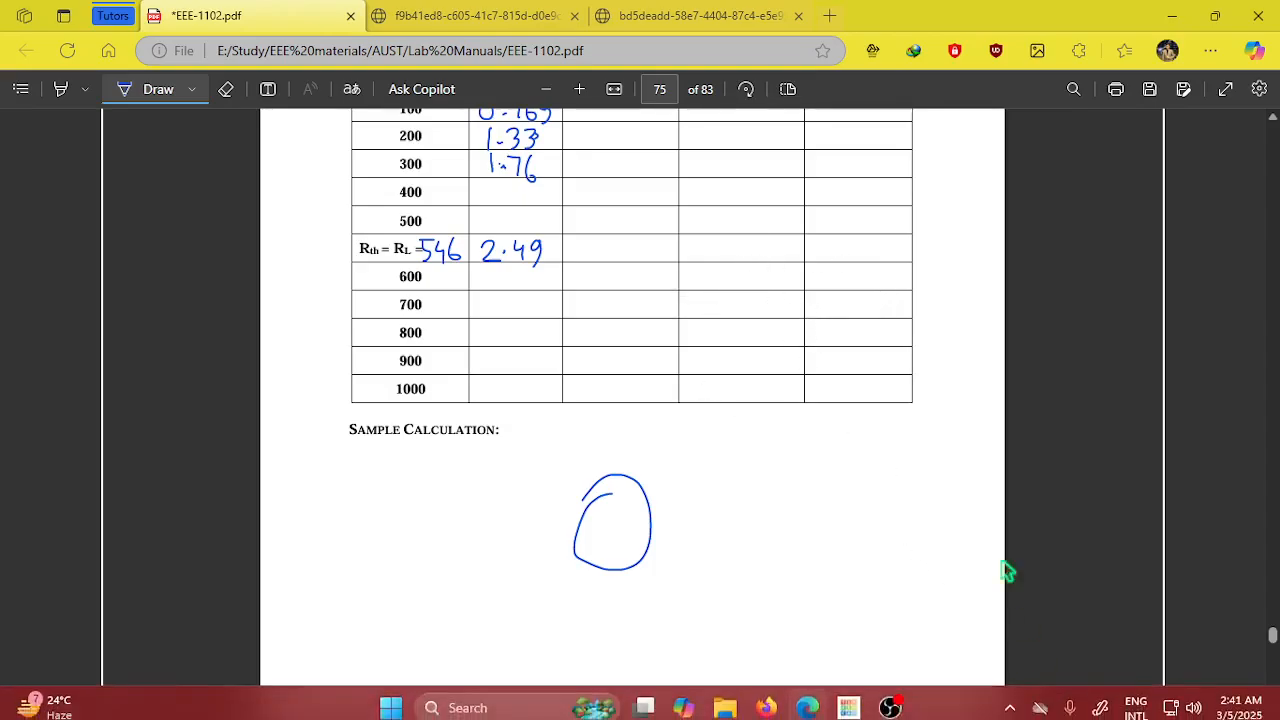
{"action": "scroll", "coordinate": [957, 310], "scroll_direction": "up", "scroll_amount": 2}
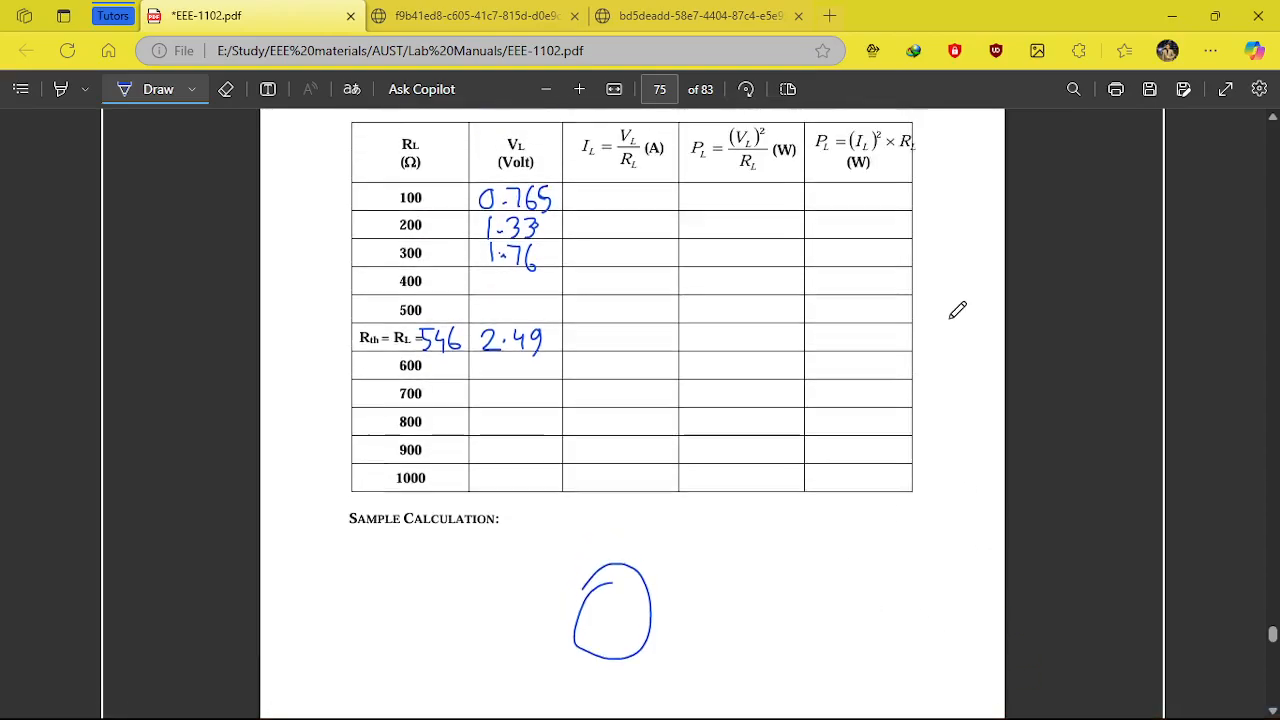